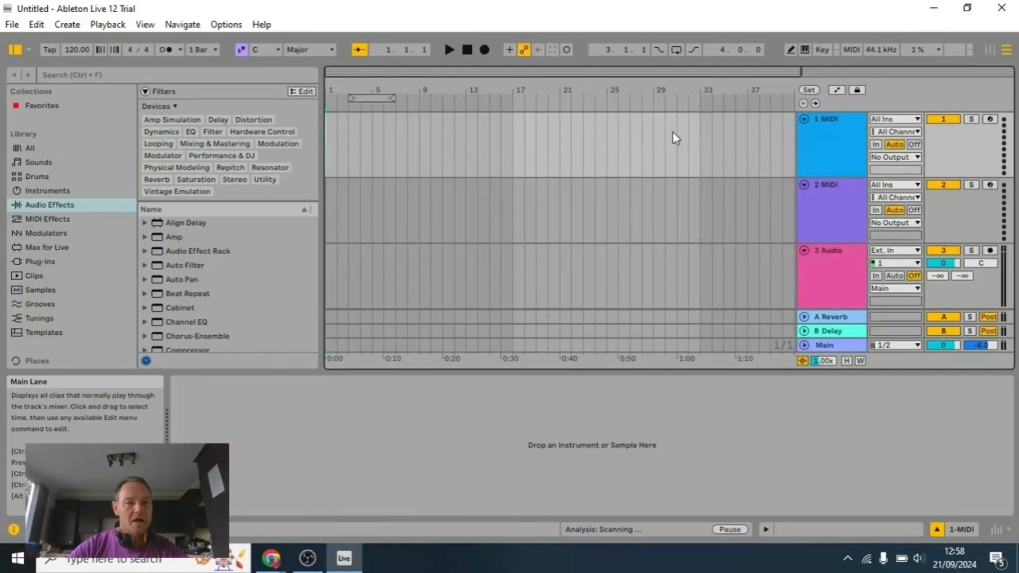
Step: Browse Packs and the User Library, open the DJ HH - Sample Pack folder and expand its Drums folder
{"action": "scroll", "coordinate": [63, 305], "scroll_direction": "down", "scroll_amount": 2}
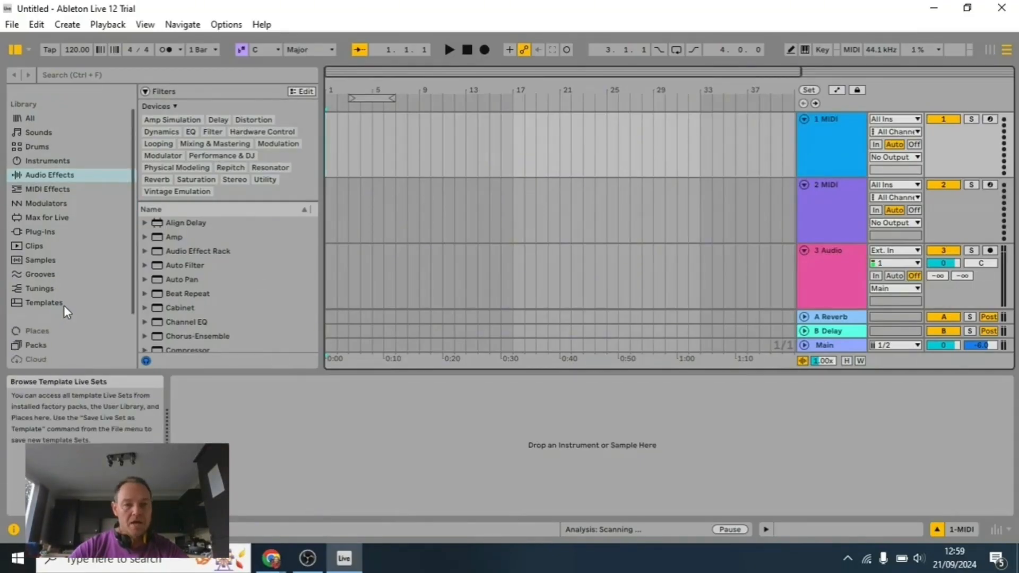
{"action": "left_click", "coordinate": [38, 346]}
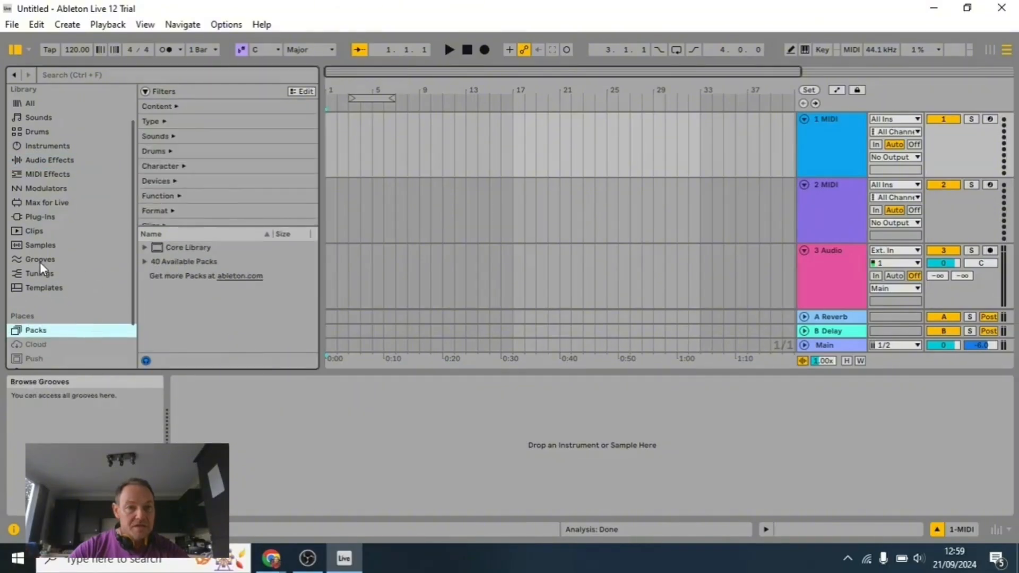
{"action": "scroll", "coordinate": [40, 268], "scroll_direction": "down", "scroll_amount": 2}
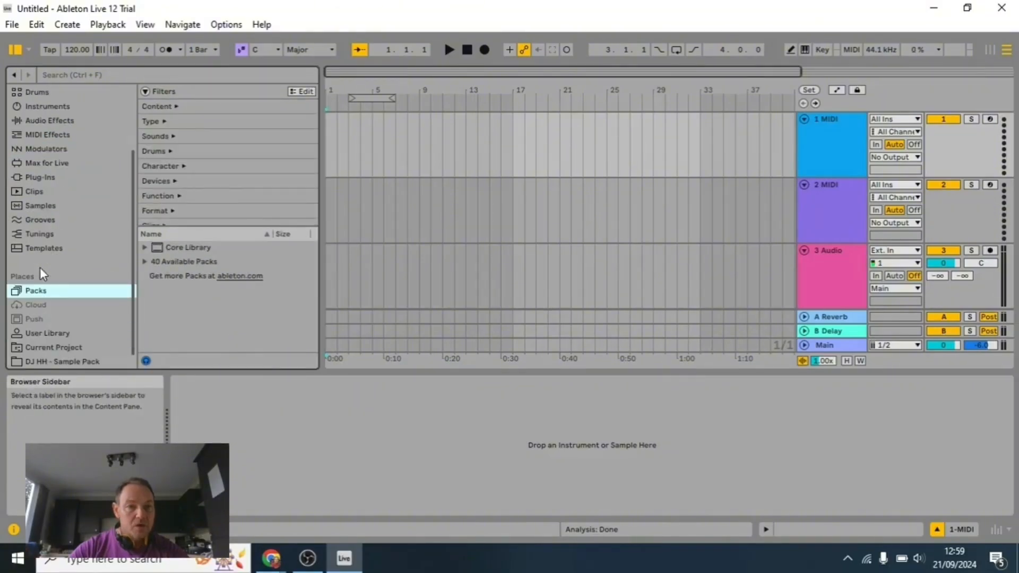
{"action": "left_click", "coordinate": [54, 329]}
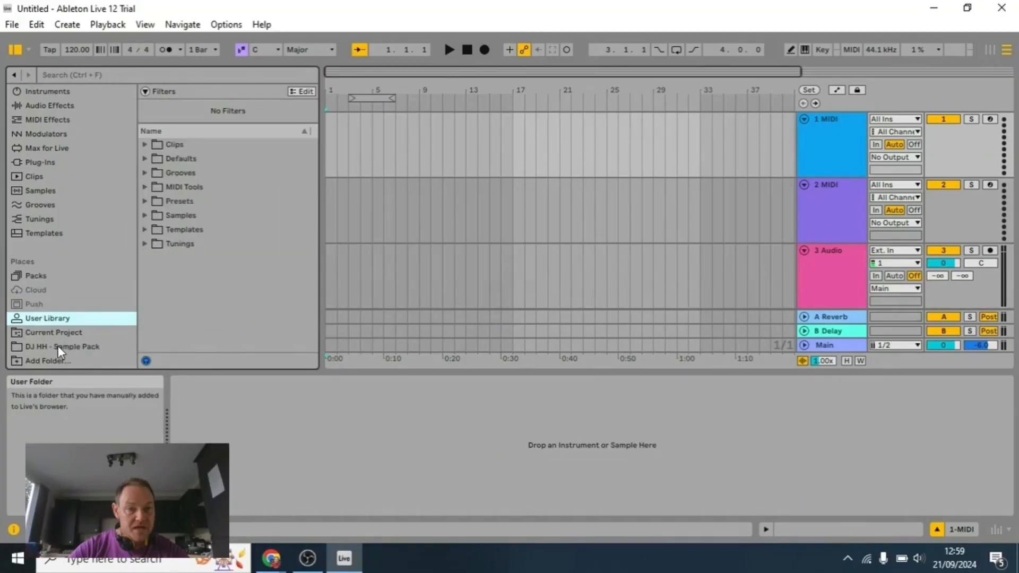
{"action": "left_click", "coordinate": [58, 347]}
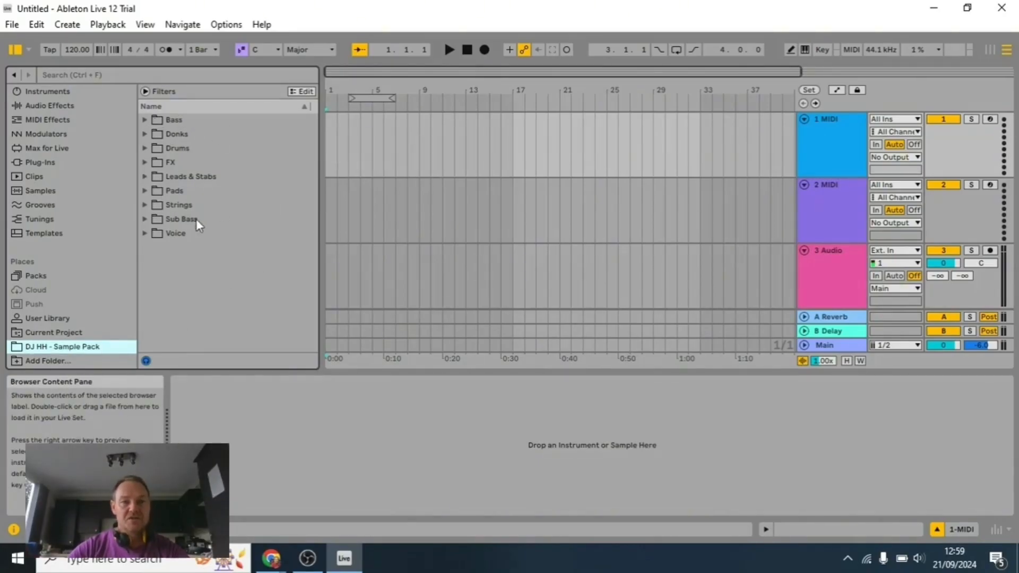
{"action": "left_click", "coordinate": [145, 148]}
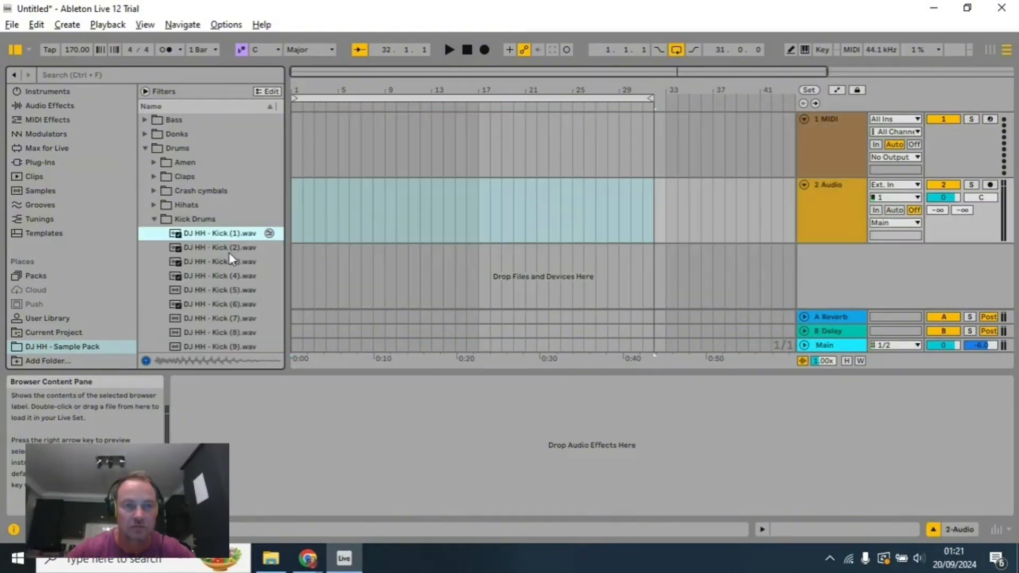
Step: Audition the kick drum samples DJ HH - Kick (2), (3), (4) and (7) through (10)
{"action": "left_click", "coordinate": [230, 253]}
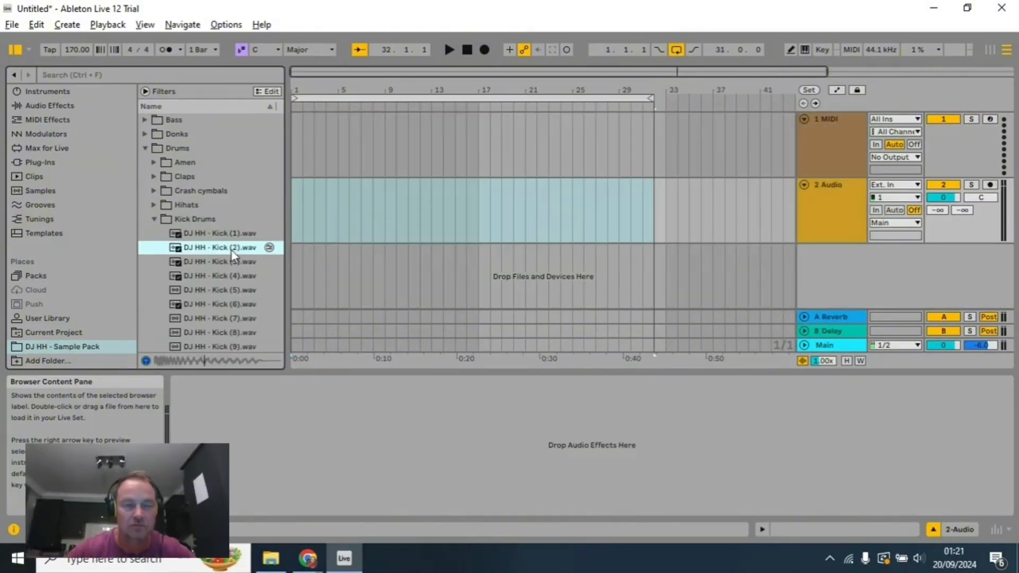
{"action": "left_click", "coordinate": [230, 259]}
{"action": "left_click", "coordinate": [231, 275]}
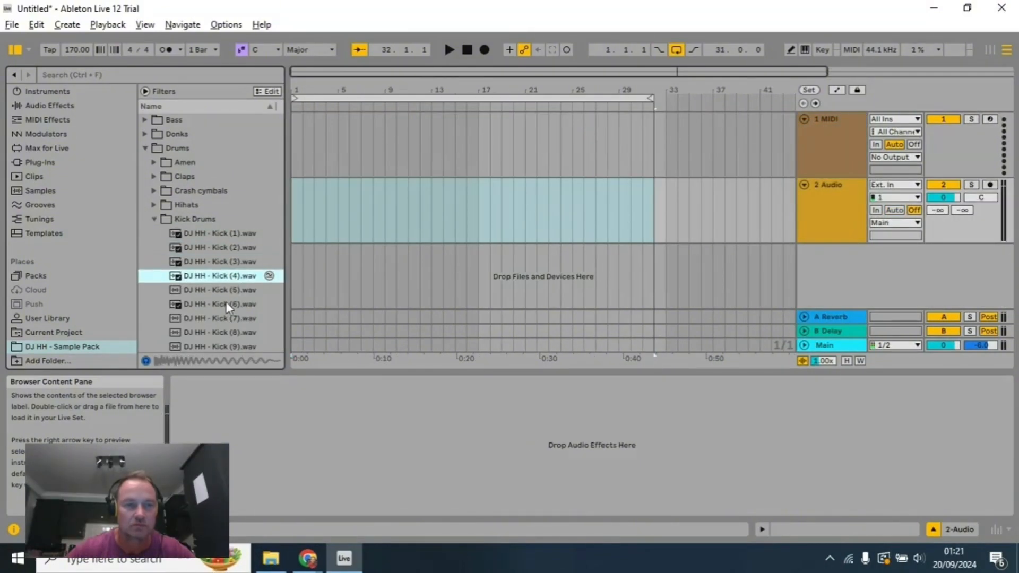
{"action": "left_click", "coordinate": [227, 318]}
{"action": "left_click", "coordinate": [231, 331]}
{"action": "scroll", "coordinate": [234, 329], "scroll_direction": "down", "scroll_amount": 1}
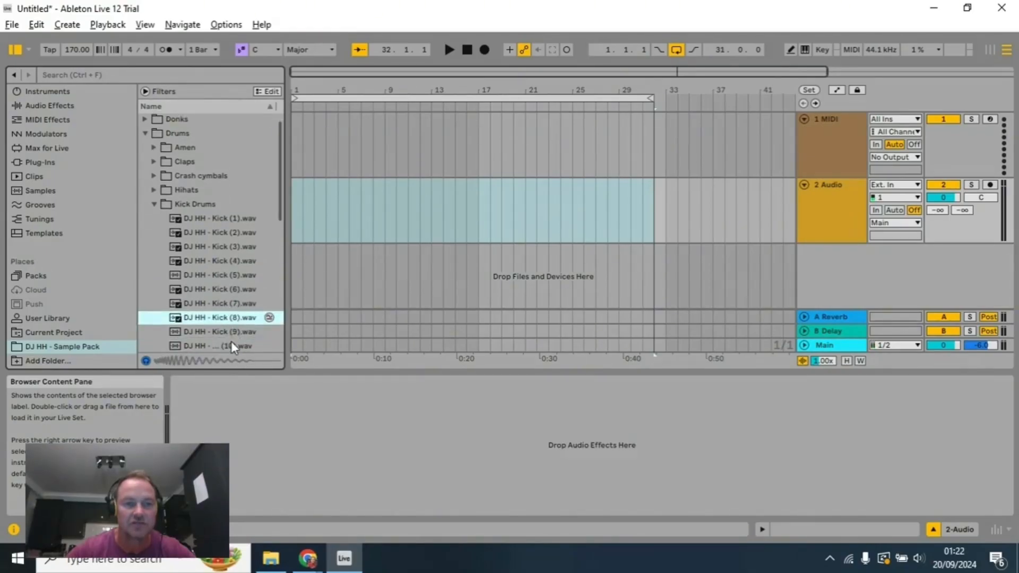
{"action": "left_click", "coordinate": [232, 344]}
{"action": "left_click", "coordinate": [234, 331]}
{"action": "left_click", "coordinate": [238, 319]}
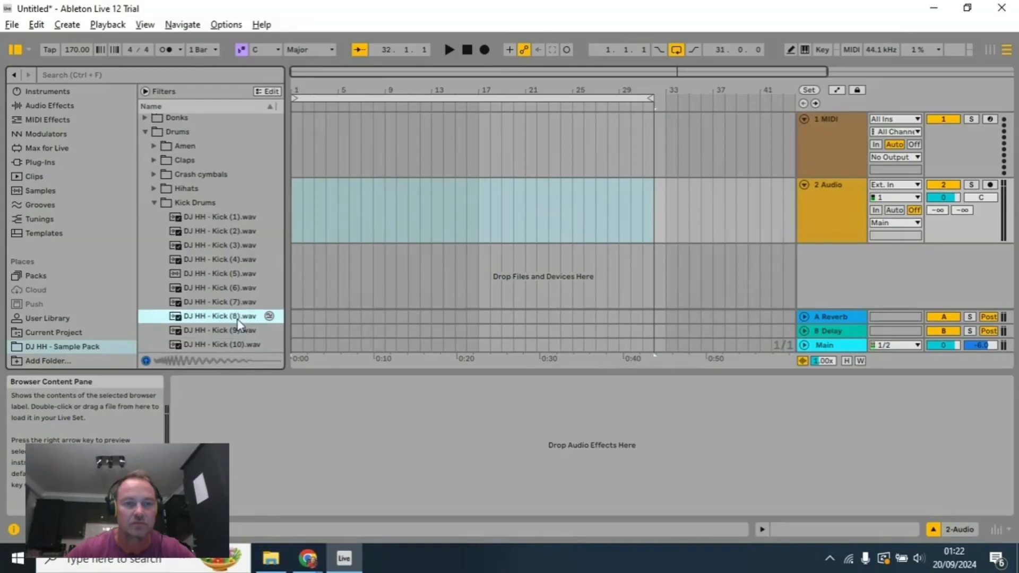
Step: Audition kicks (1) through (4) and compare kick (2) with kicks (6) and (7)
{"action": "left_click", "coordinate": [237, 218]}
{"action": "left_click", "coordinate": [231, 231]}
{"action": "left_click", "coordinate": [232, 245]}
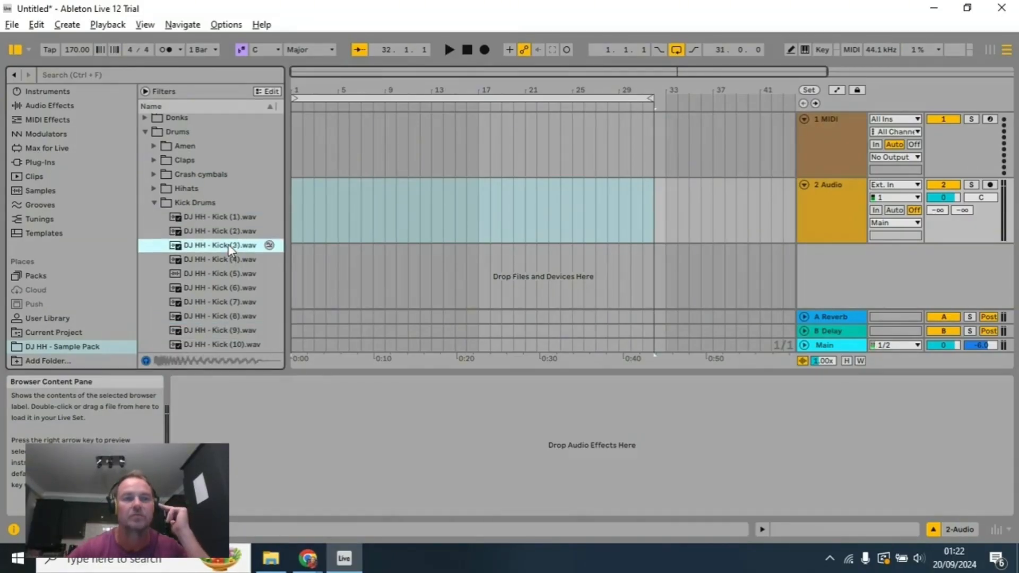
{"action": "left_click", "coordinate": [224, 260]}
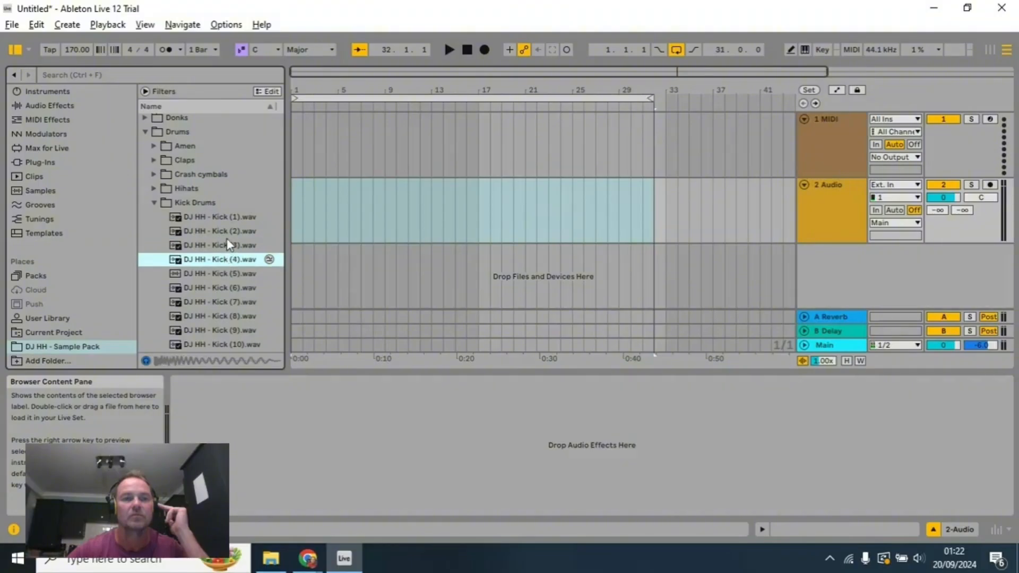
{"action": "left_click", "coordinate": [228, 237]}
{"action": "left_click", "coordinate": [215, 298]}
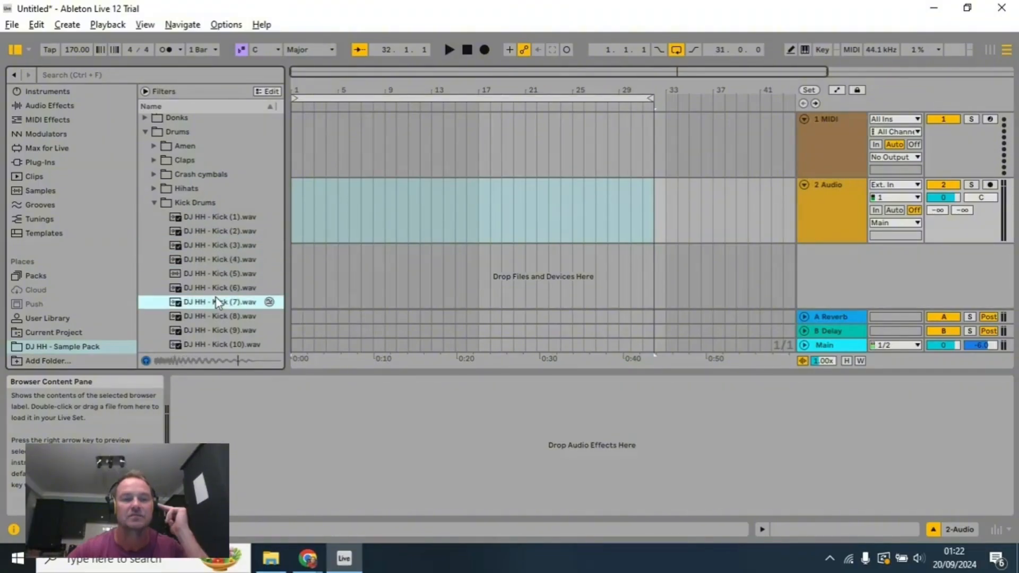
{"action": "left_click", "coordinate": [219, 288]}
{"action": "left_click", "coordinate": [227, 300]}
Step: Compare Kick (2) and Kick (7) repeatedly, checking kicks (1), (3), (4), (6) and (8) alongside them
{"action": "left_click", "coordinate": [238, 223]}
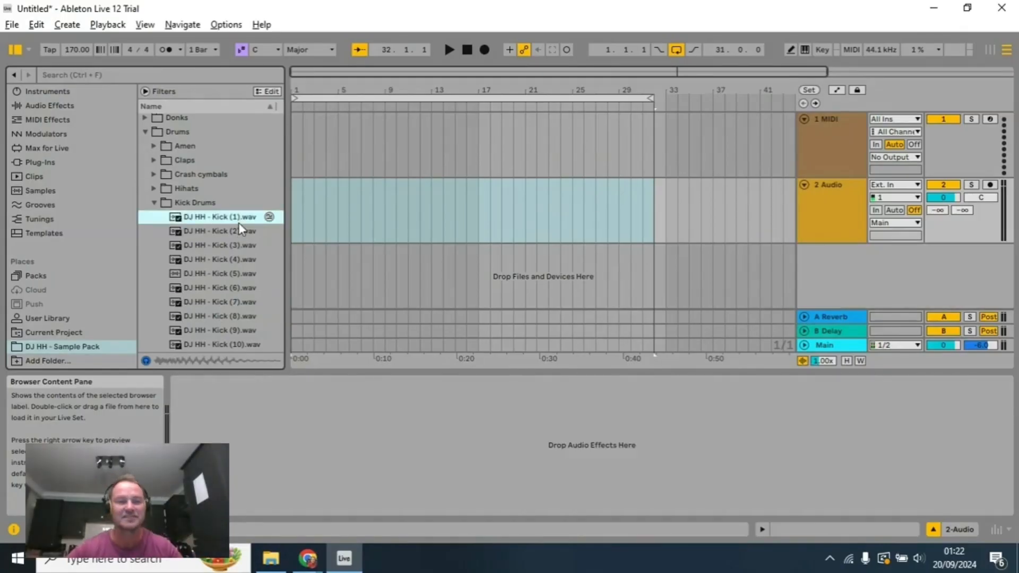
{"action": "left_click", "coordinate": [232, 233]}
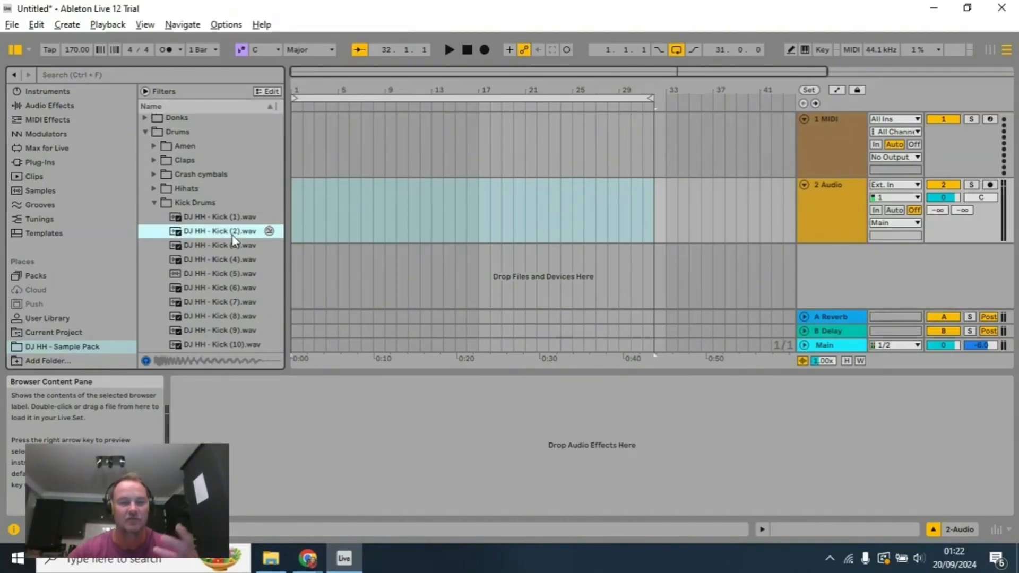
{"action": "left_click", "coordinate": [232, 301]}
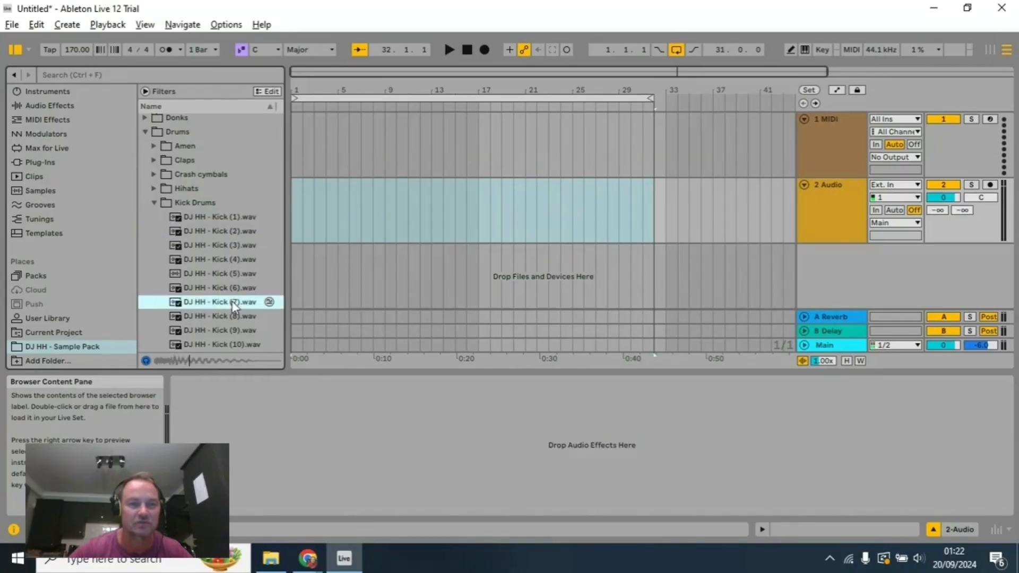
{"action": "left_click", "coordinate": [228, 289]}
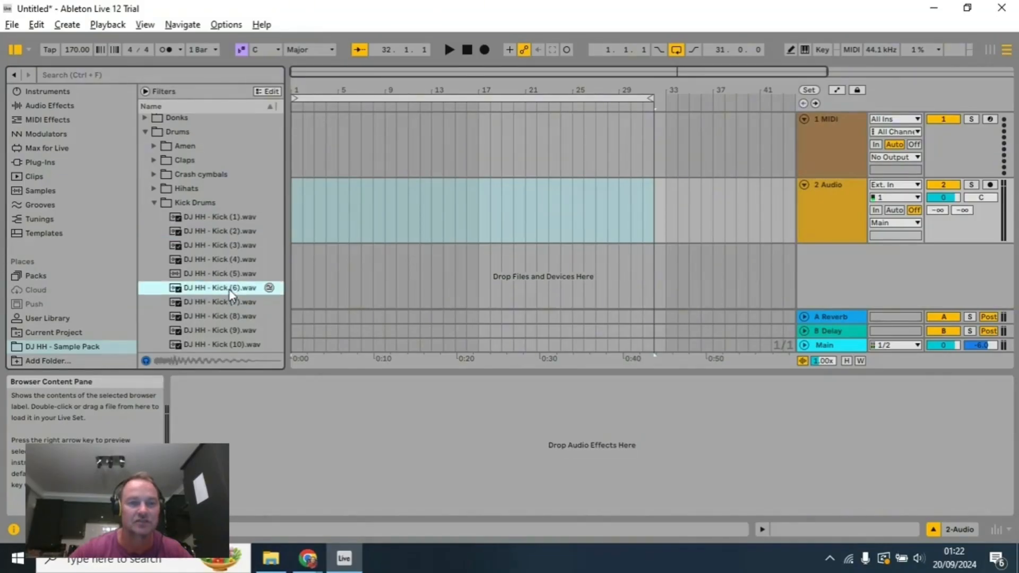
{"action": "left_click", "coordinate": [232, 246]}
{"action": "left_click", "coordinate": [230, 259]}
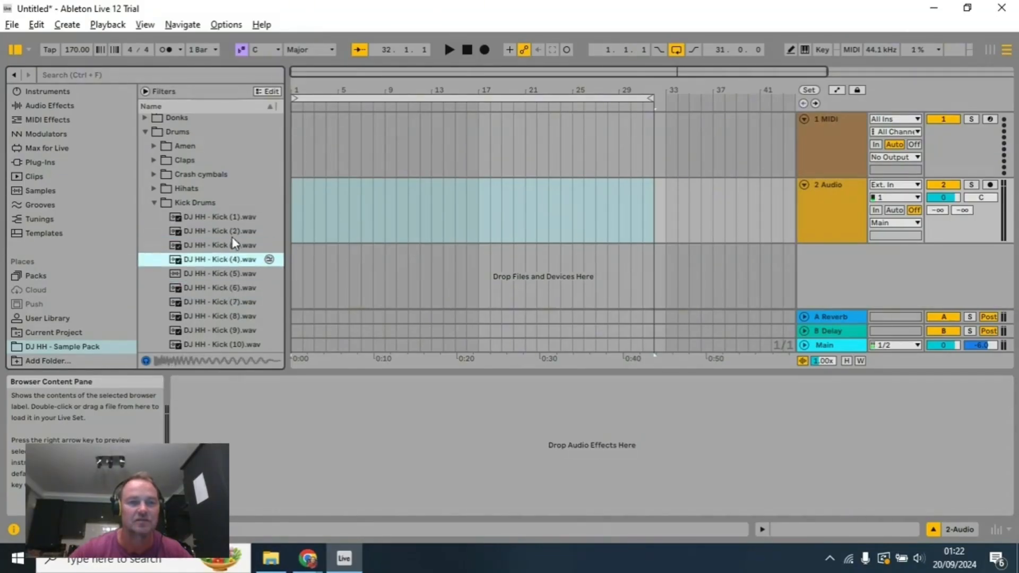
{"action": "left_click", "coordinate": [234, 235]}
{"action": "left_click", "coordinate": [228, 301]}
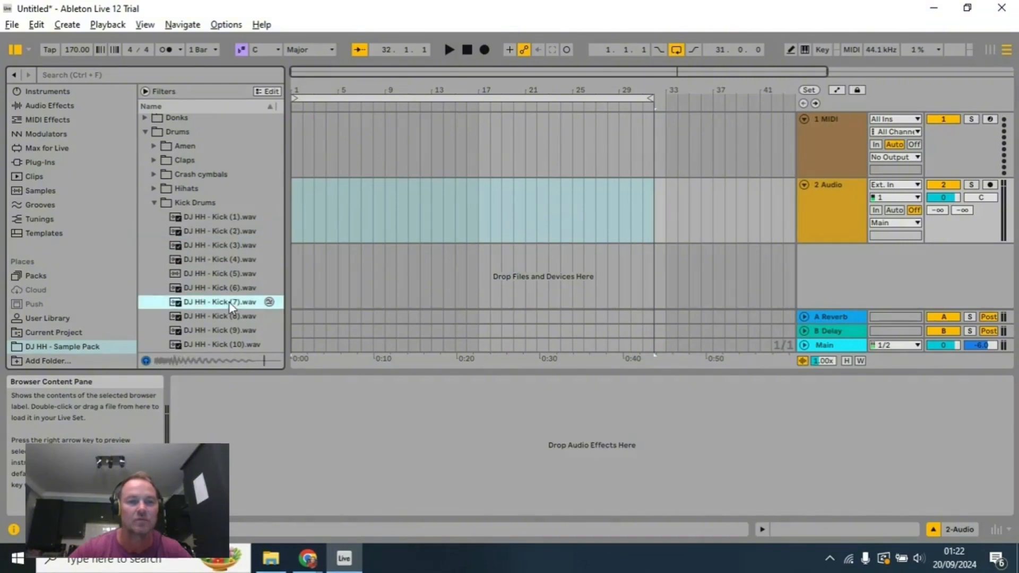
{"action": "left_click", "coordinate": [234, 234]}
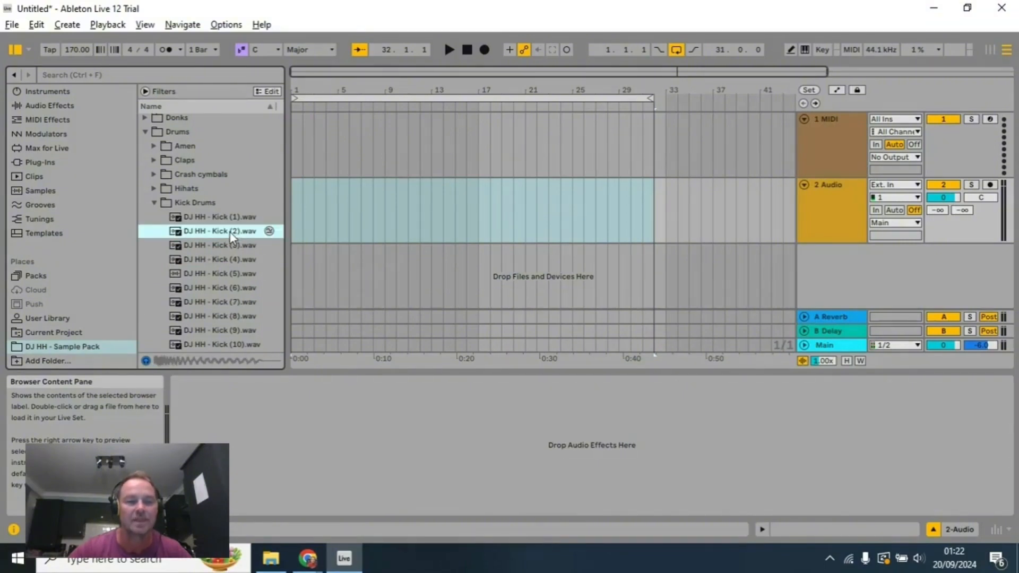
{"action": "left_click", "coordinate": [233, 300]}
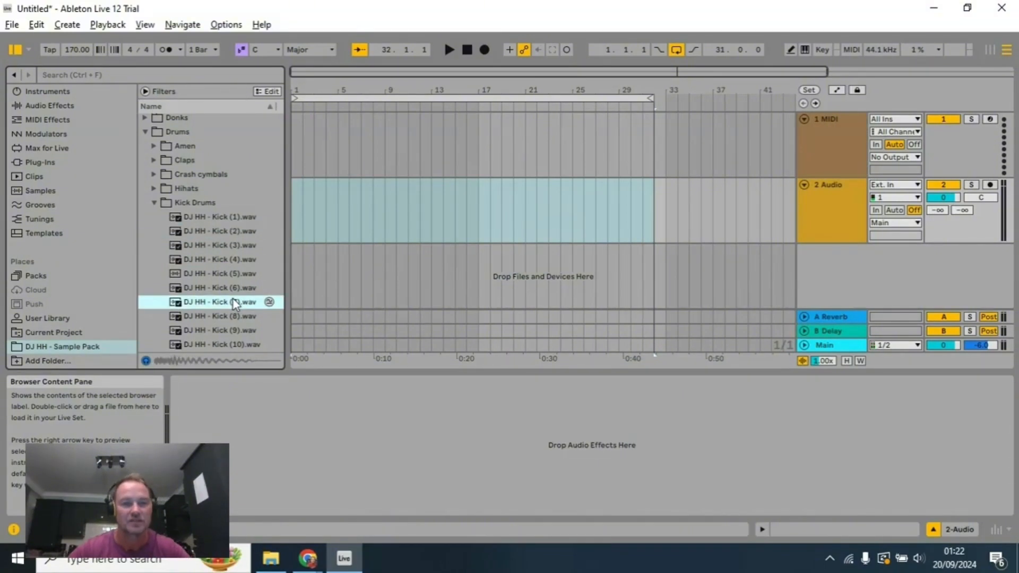
{"action": "left_click", "coordinate": [226, 236]}
{"action": "left_click", "coordinate": [215, 317]}
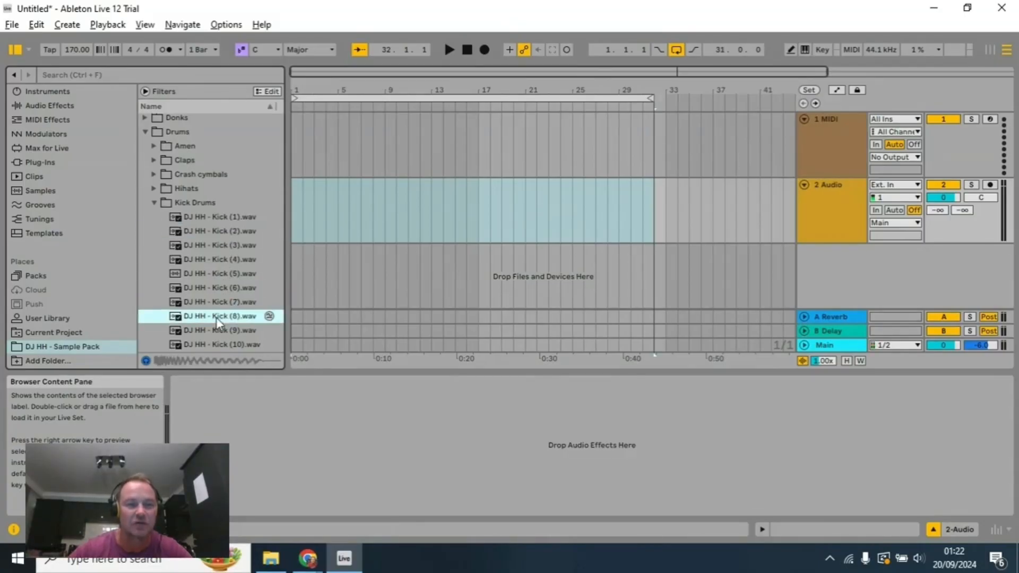
Step: Place the DJ HH - Kick (7) sample at the start of the 2 Audio track
{"action": "left_click", "coordinate": [228, 305]}
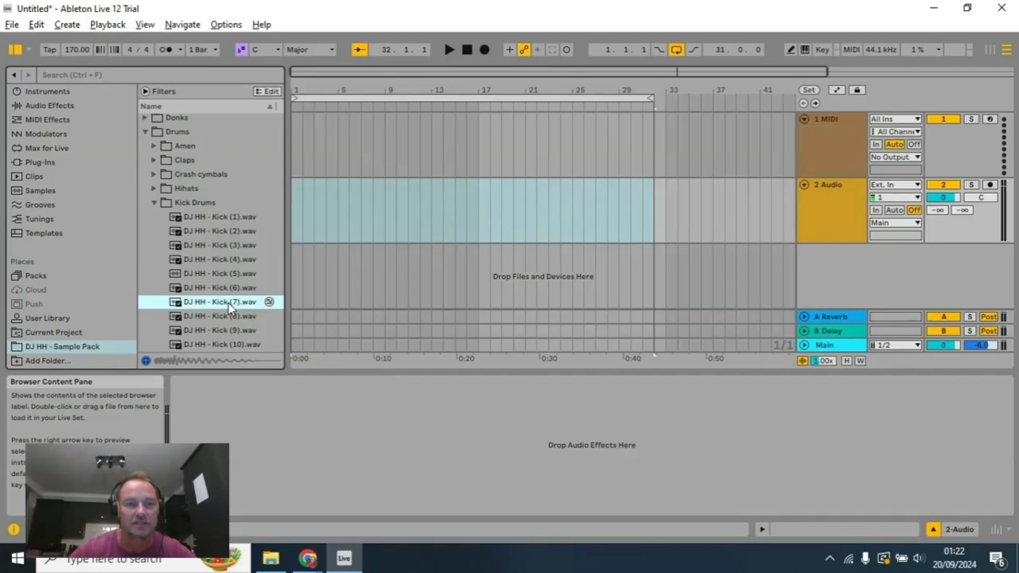
{"action": "left_click_drag", "start_coordinate": [229, 303], "coordinate": [295, 211]}
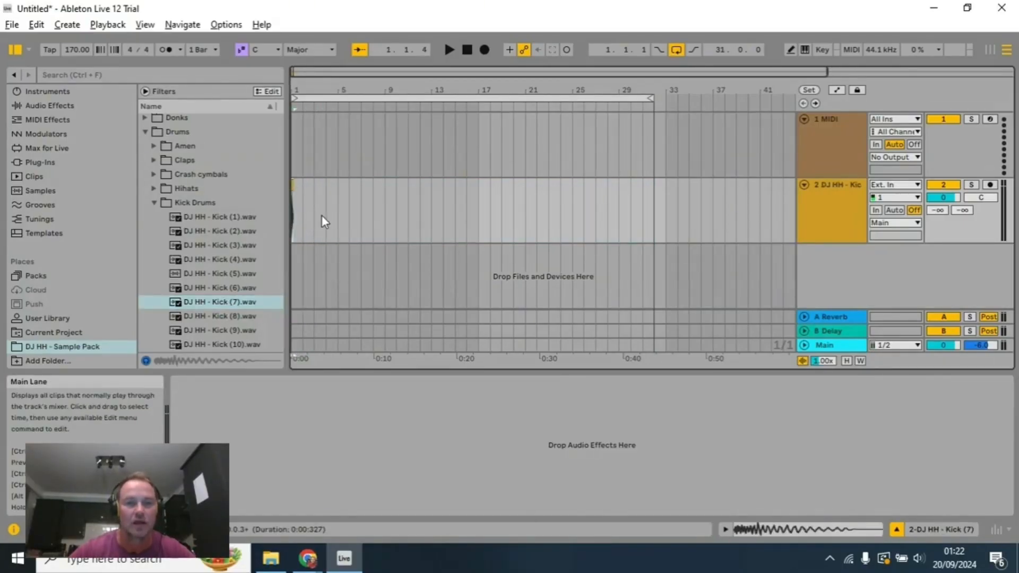
{"action": "scroll", "coordinate": [321, 214], "scroll_direction": "up", "scroll_amount": 4}
{"action": "left_click_drag", "start_coordinate": [369, 92], "coordinate": [510, 92]}
{"action": "scroll", "coordinate": [392, 193], "scroll_direction": "up", "scroll_amount": 8}
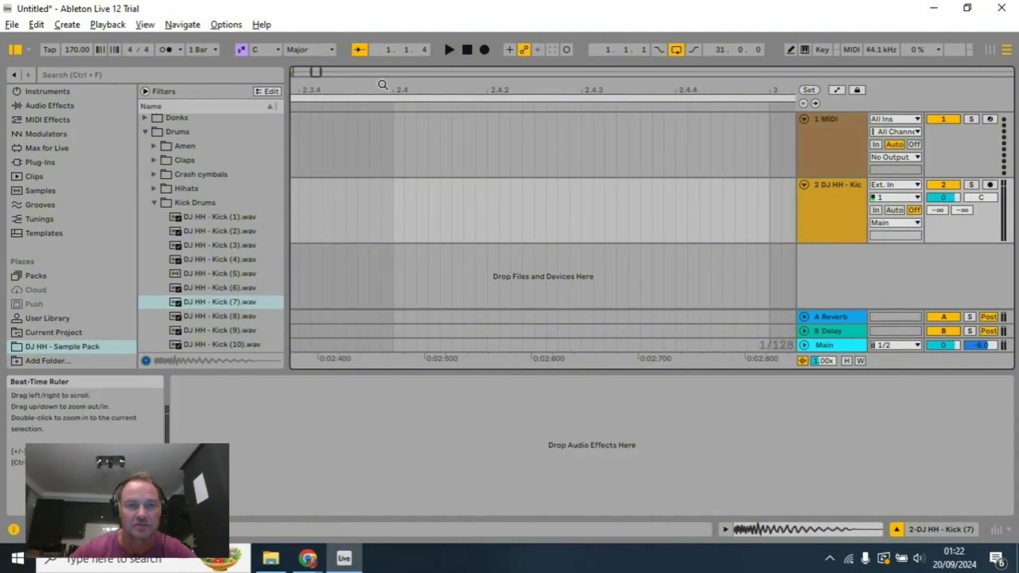
{"action": "left_click_drag", "start_coordinate": [384, 85], "coordinate": [565, 85]}
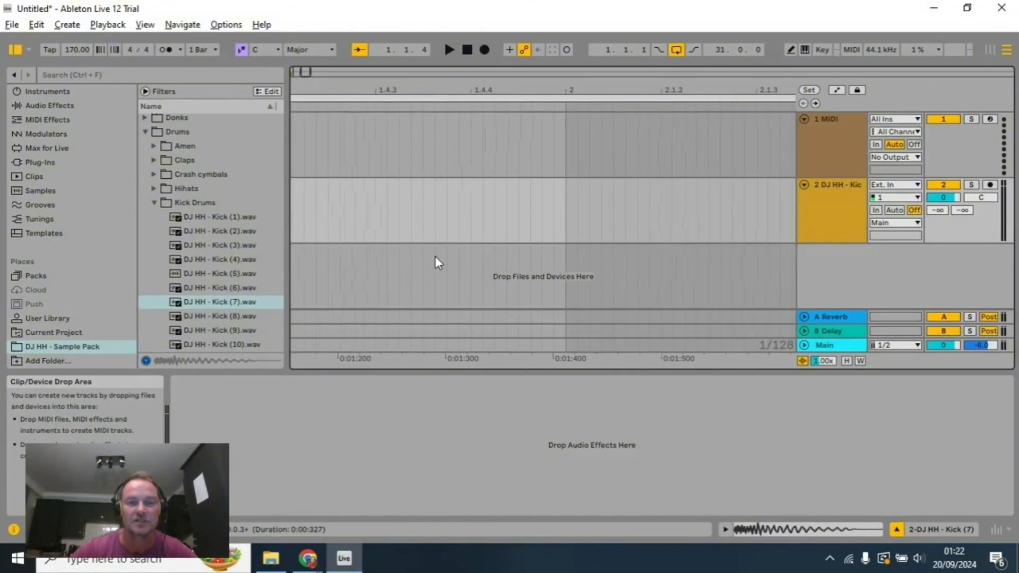
{"action": "left_click_drag", "start_coordinate": [337, 87], "coordinate": [362, 88]}
{"action": "scroll", "coordinate": [469, 160], "scroll_direction": "up", "scroll_amount": 3}
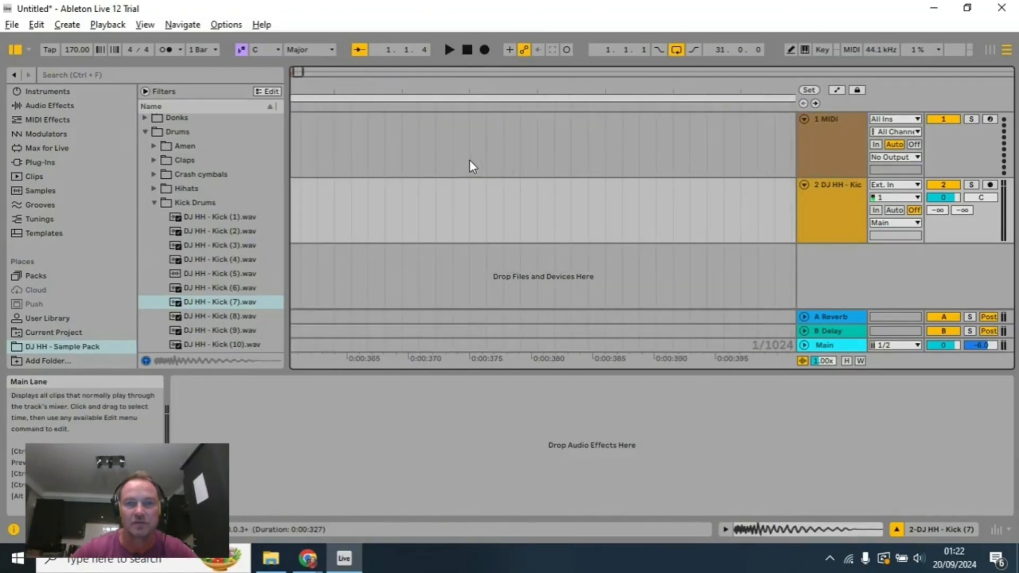
{"action": "scroll", "coordinate": [552, 163], "scroll_direction": "down", "scroll_amount": 2}
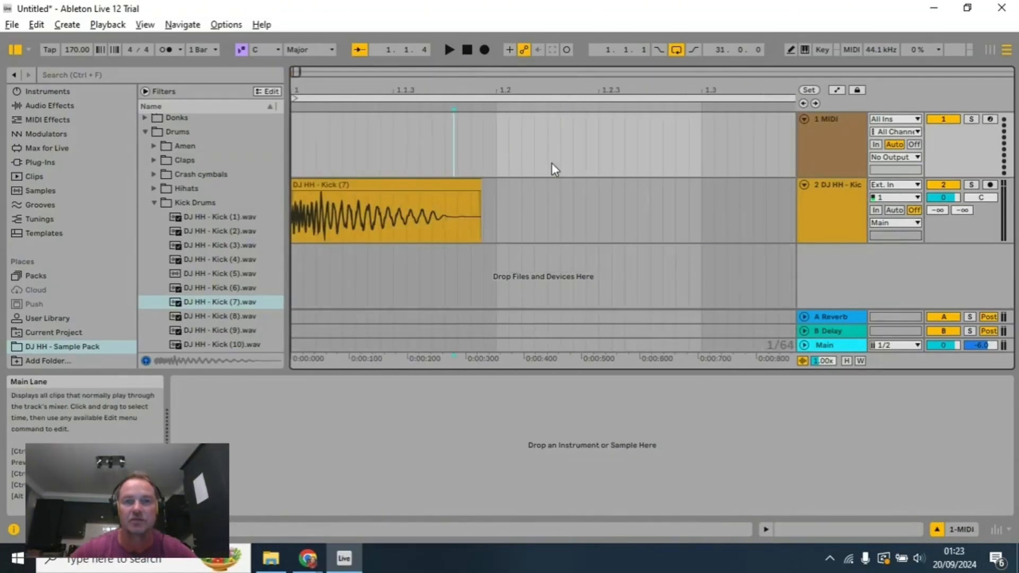
Step: Play the arrangement several times from the start to hear the placed kick, stopping after each pass
{"action": "left_click", "coordinate": [454, 49]}
{"action": "left_click", "coordinate": [464, 49]}
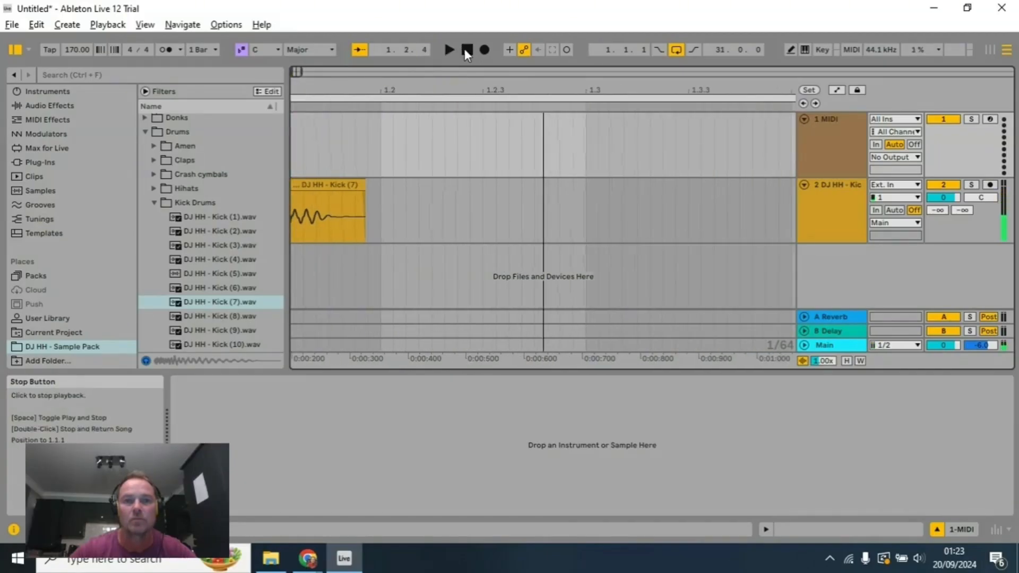
{"action": "left_click", "coordinate": [464, 49]}
{"action": "left_click", "coordinate": [450, 50]}
{"action": "left_click", "coordinate": [467, 49]}
{"action": "left_click", "coordinate": [449, 50]}
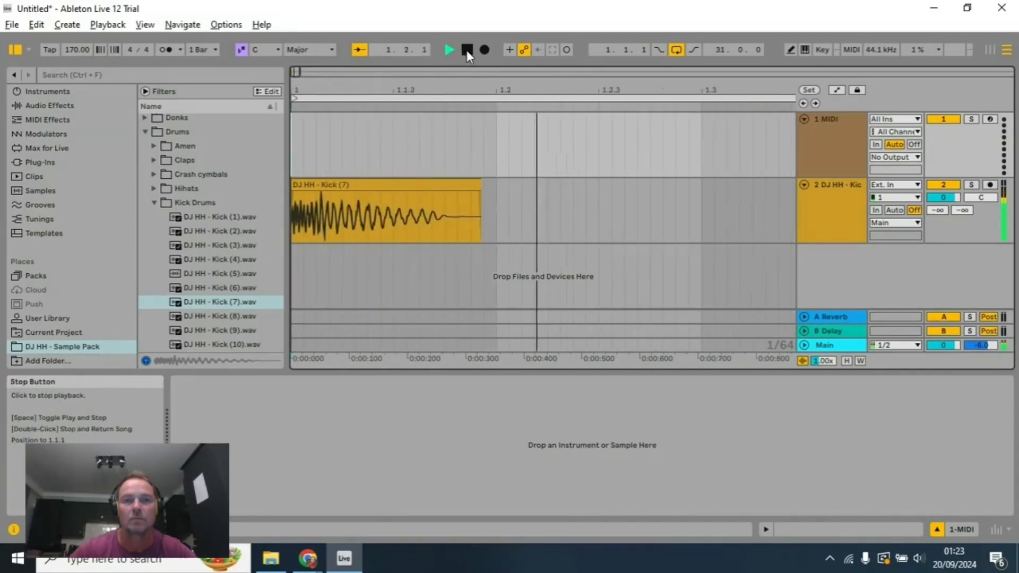
{"action": "left_click", "coordinate": [466, 49]}
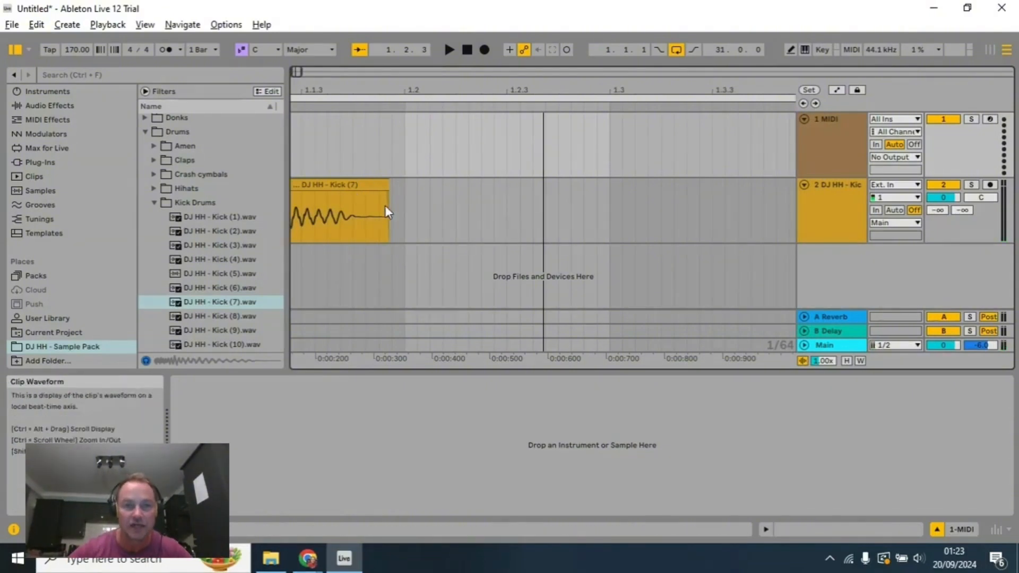
Step: Show the Kick (7) clip's properties, and paste a copy of the clip at beat 1.2 on the same track
{"action": "double_click", "coordinate": [352, 186]}
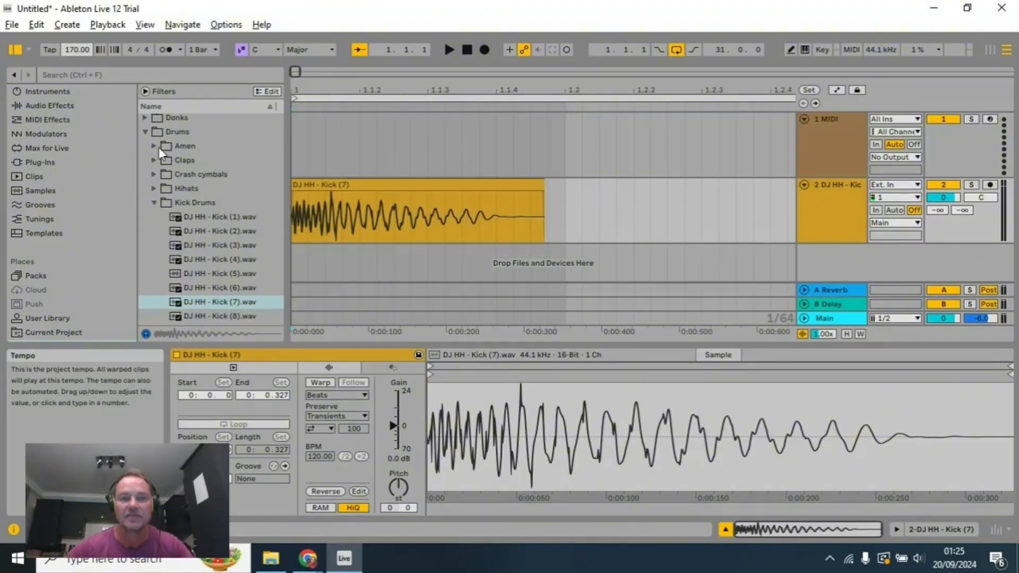
{"action": "left_click", "coordinate": [345, 184]}
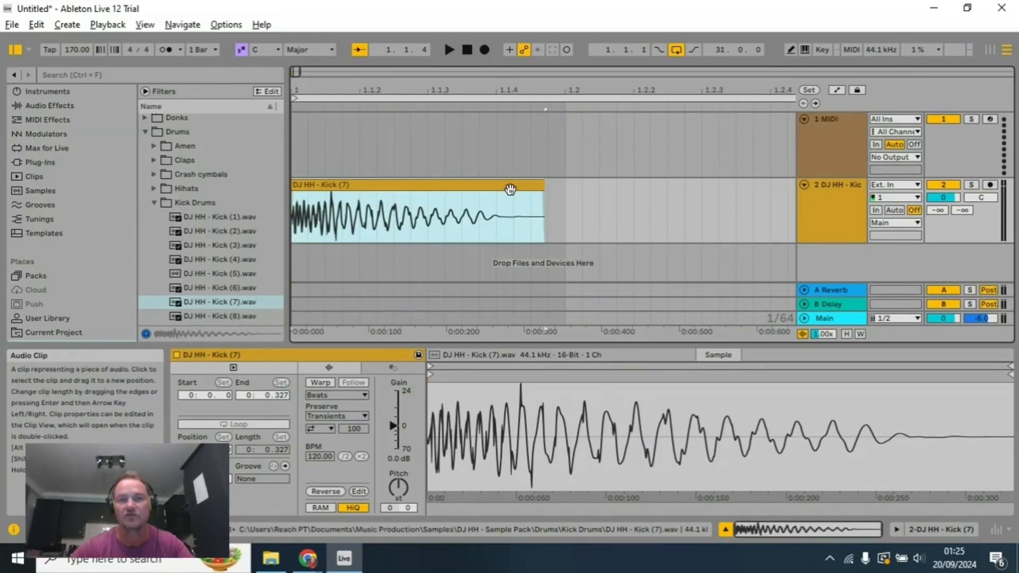
{"action": "left_click", "coordinate": [566, 201]}
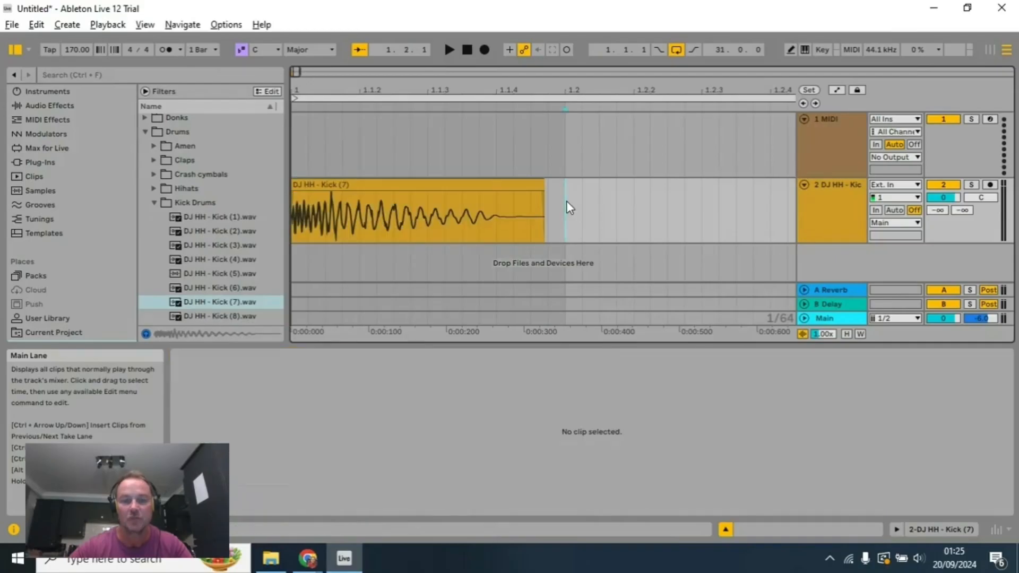
{"action": "key", "text": "ctrl+v"}
{"action": "key", "text": "minus"}
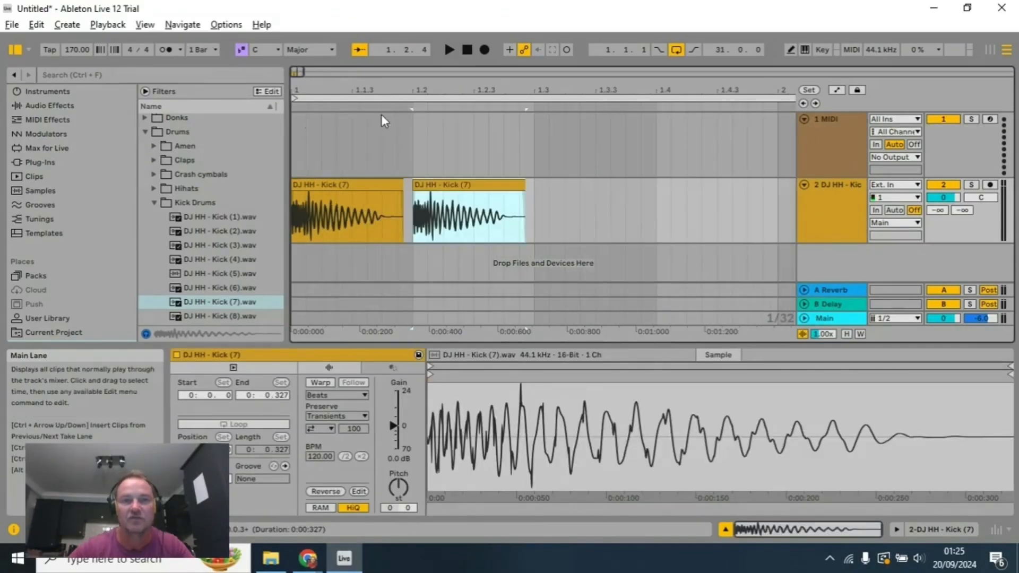
Step: Paste copies of the Kick (7) clip at beats 1.3 and 1.4 on the same track
{"action": "left_click", "coordinate": [536, 196]}
{"action": "key", "text": "ctrl+v"}
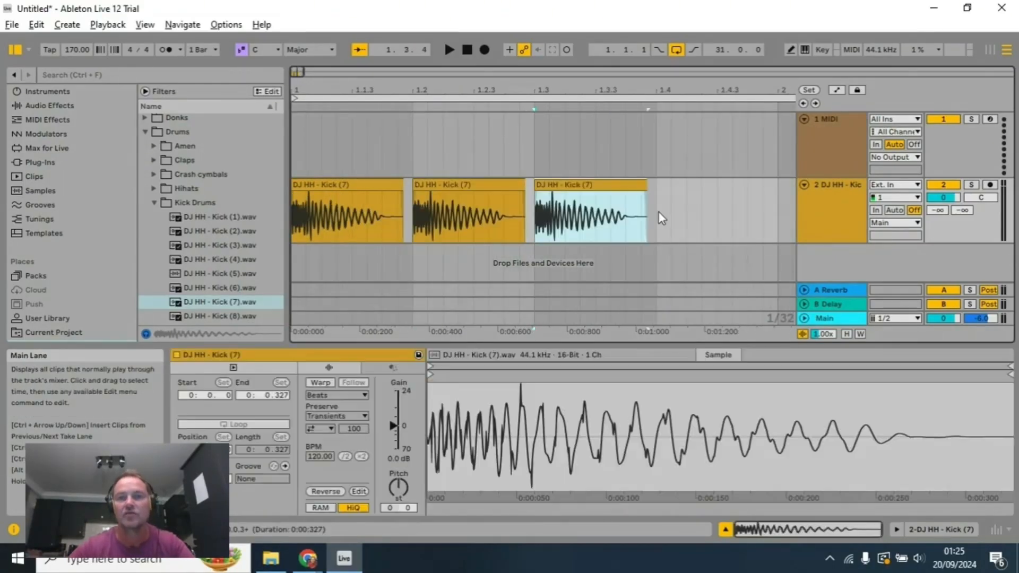
{"action": "left_click", "coordinate": [659, 209]}
{"action": "key", "text": "ctrl+v"}
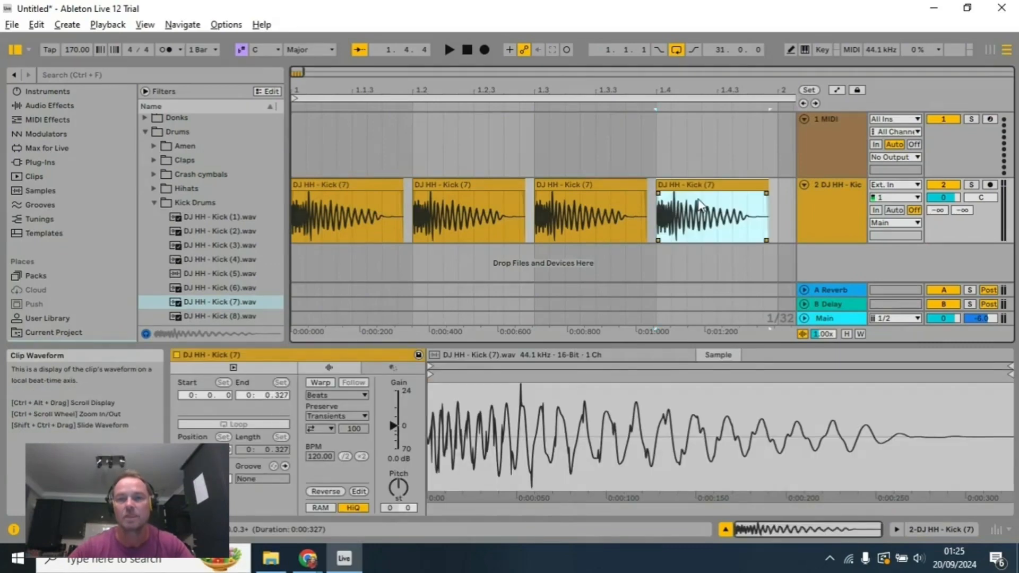
Step: Shorten the arrangement loop to cover only bar 1
{"action": "key", "text": "minus"}
{"action": "key", "text": "minus"}
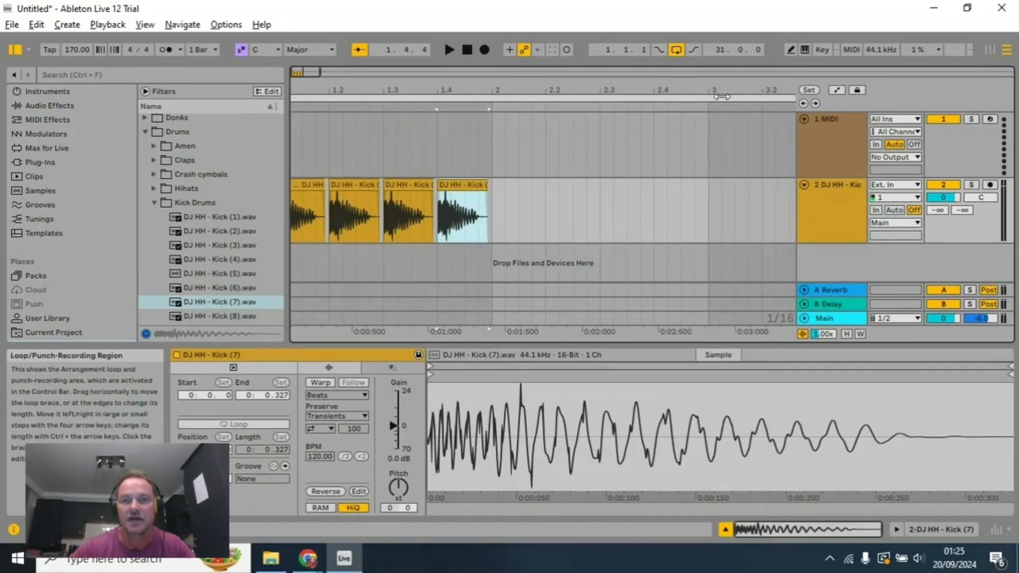
{"action": "scroll", "coordinate": [744, 147], "scroll_direction": "up", "scroll_amount": 5}
{"action": "scroll", "coordinate": [744, 148], "scroll_direction": "right", "scroll_amount": 5}
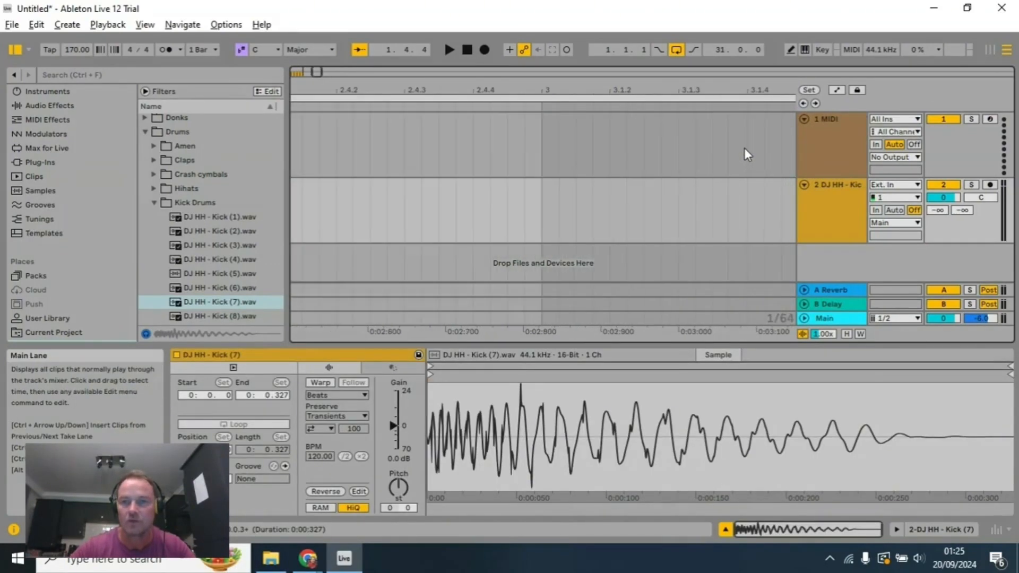
{"action": "scroll", "coordinate": [671, 144], "scroll_direction": "right", "scroll_amount": 15}
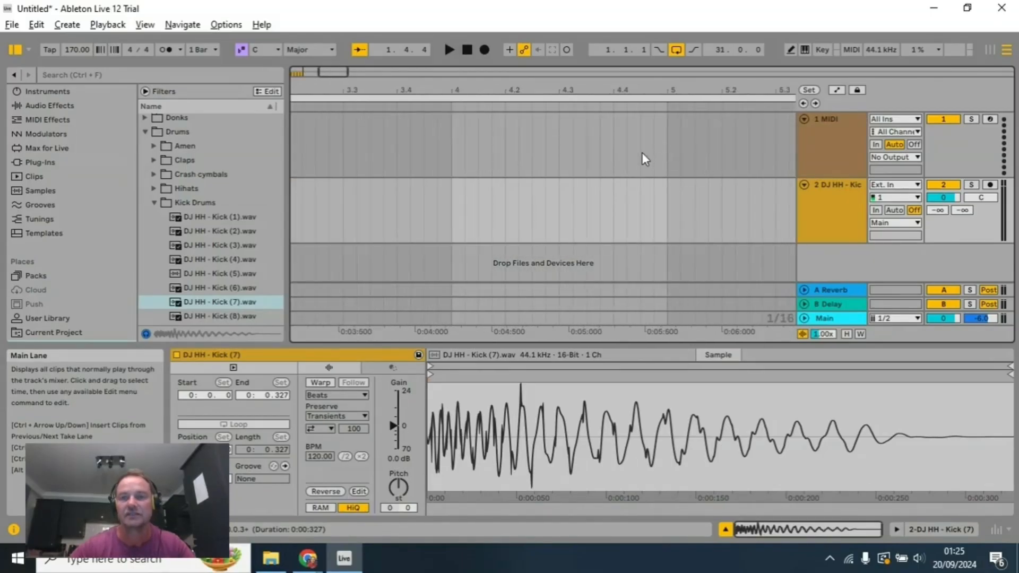
{"action": "scroll", "coordinate": [643, 161], "scroll_direction": "down", "scroll_amount": 10}
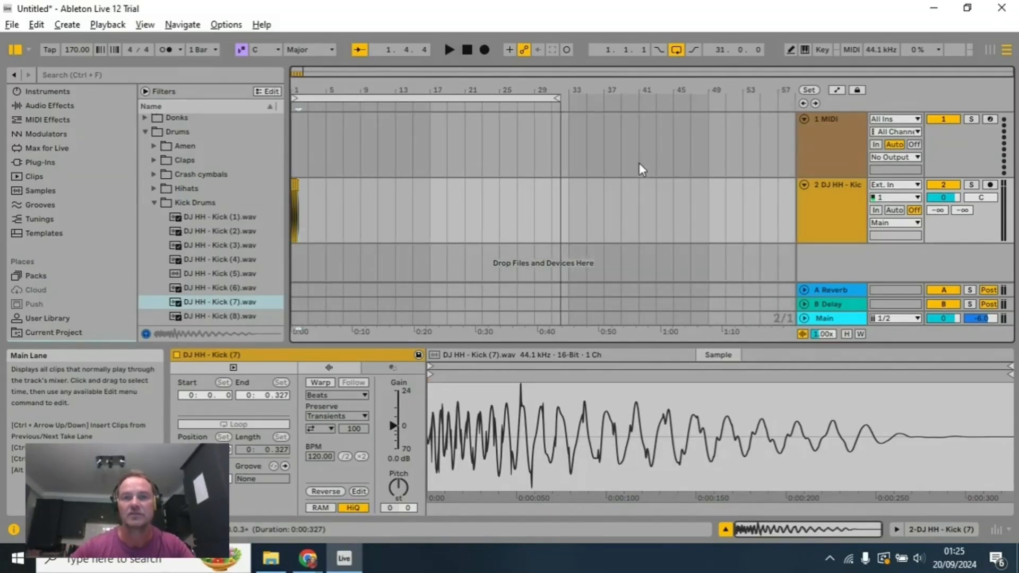
{"action": "left_click_drag", "start_coordinate": [558, 98], "coordinate": [313, 133]}
{"action": "left_click_drag", "start_coordinate": [368, 93], "coordinate": [311, 99]}
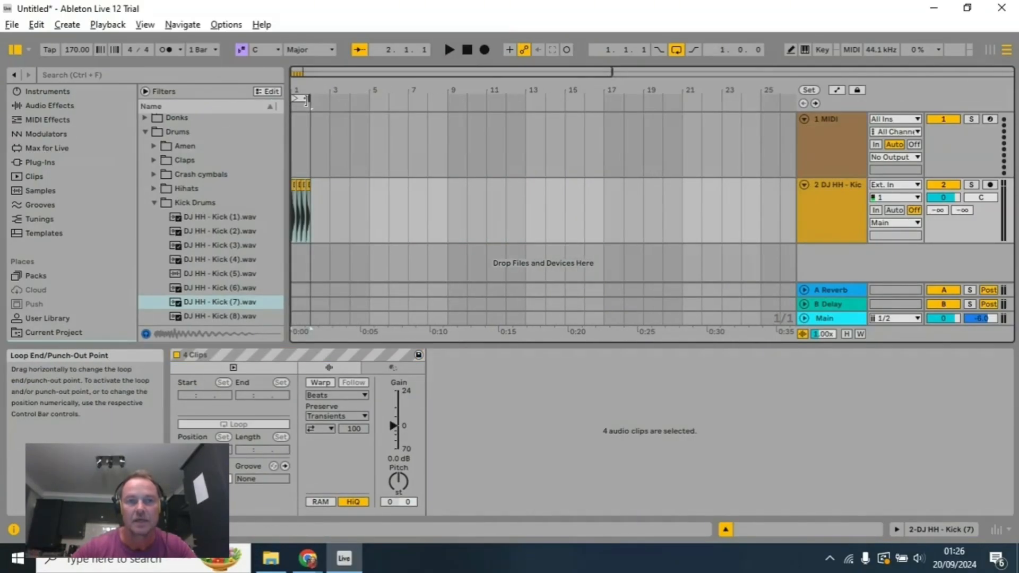
Step: Play the one-bar kick loop from the start, and stop playback after listening
{"action": "left_click", "coordinate": [465, 49]}
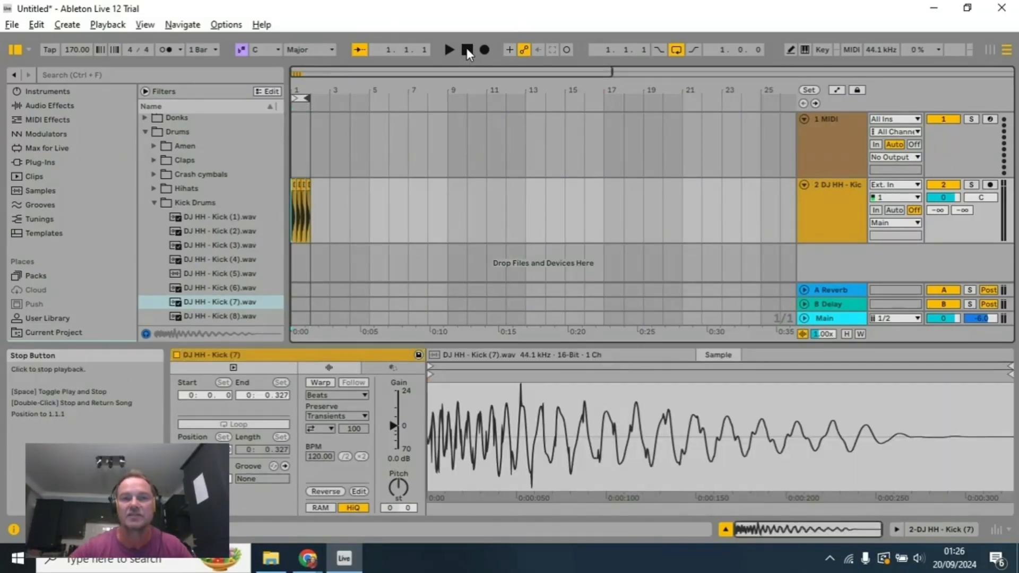
{"action": "left_click", "coordinate": [449, 50]}
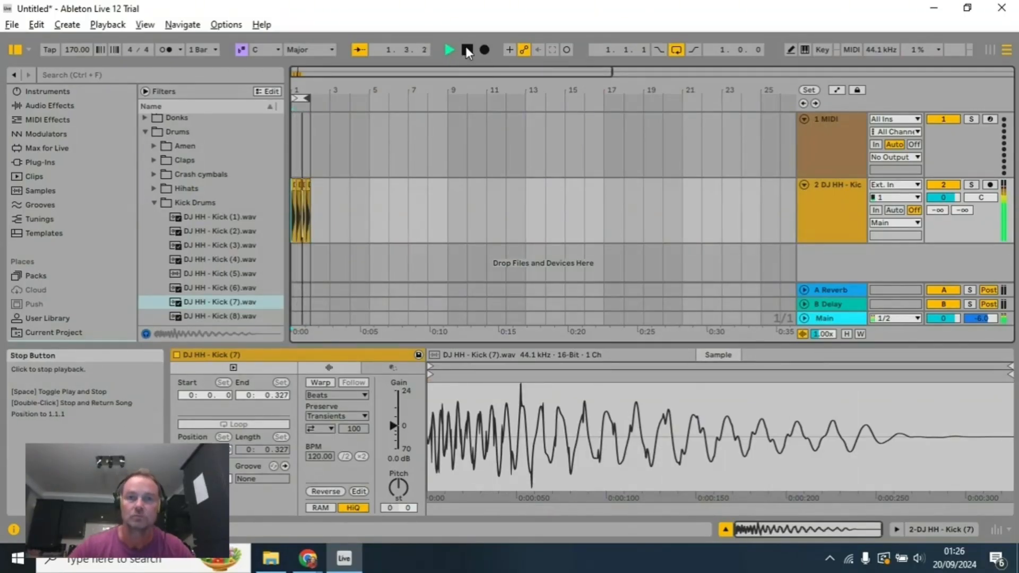
{"action": "left_click", "coordinate": [466, 50]}
Step: Extend the arrangement loop to four bars, ending at bar 5, and play it from the start
{"action": "key", "text": "plus"}
{"action": "key", "text": "plus"}
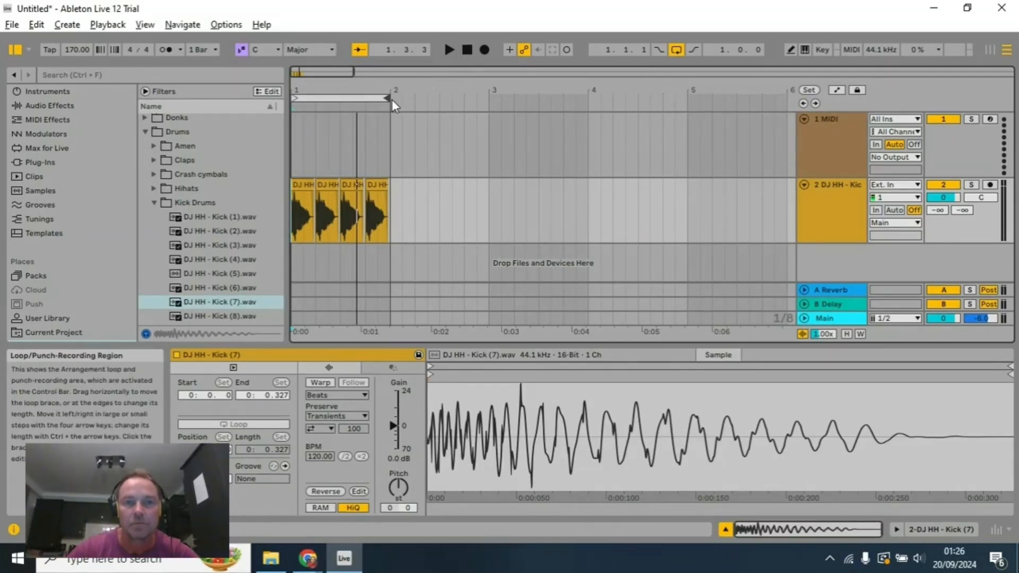
{"action": "left_click_drag", "start_coordinate": [387, 98], "coordinate": [686, 98]}
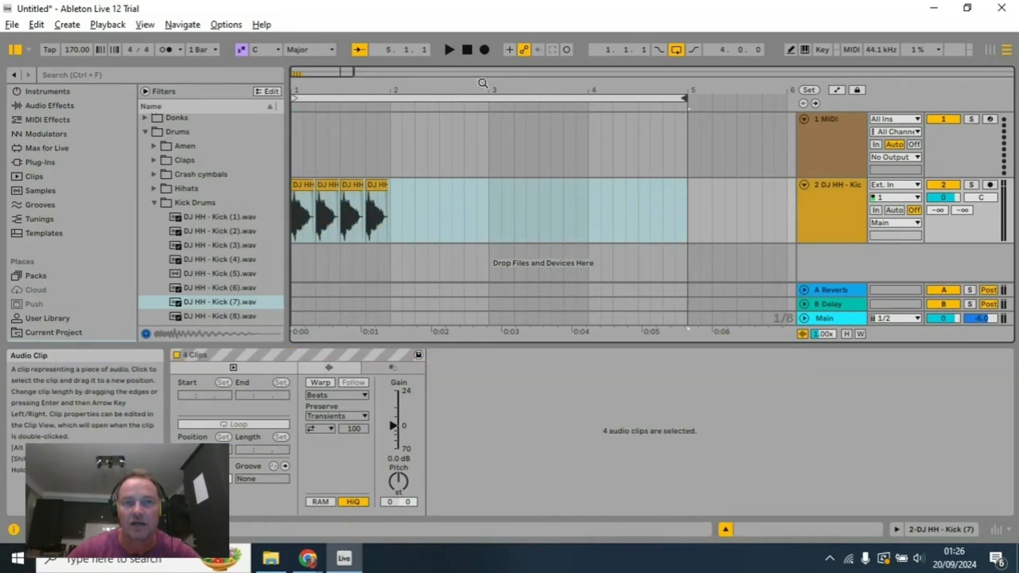
{"action": "left_click", "coordinate": [467, 49]}
{"action": "left_click", "coordinate": [451, 52]}
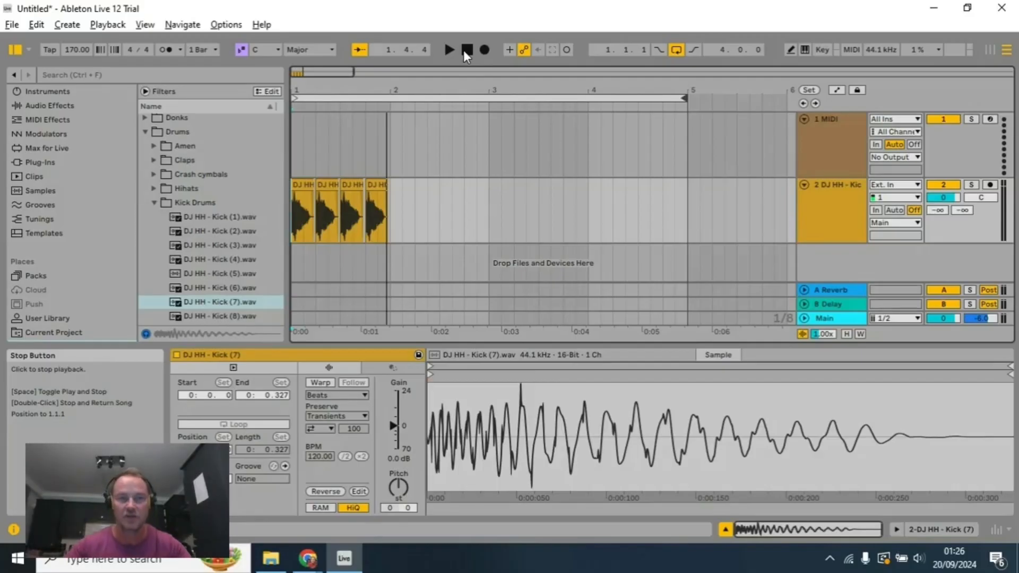
Step: Copy the four kick clips of bar 1 and paste them at the start of bars 2, 3 and 4
{"action": "left_click", "coordinate": [308, 185]}
{"action": "left_click", "coordinate": [391, 212]}
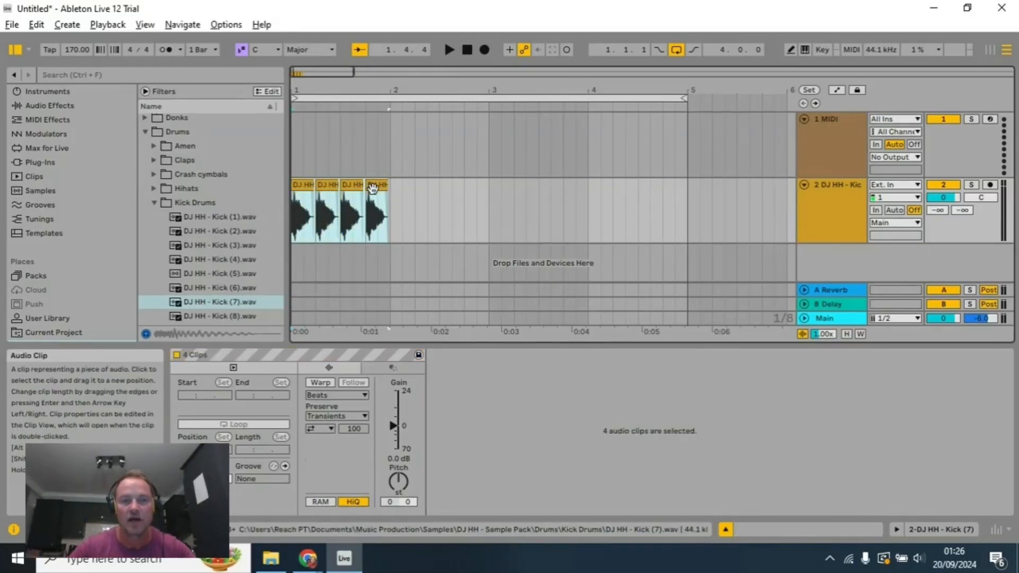
{"action": "key", "text": "ctrl+v"}
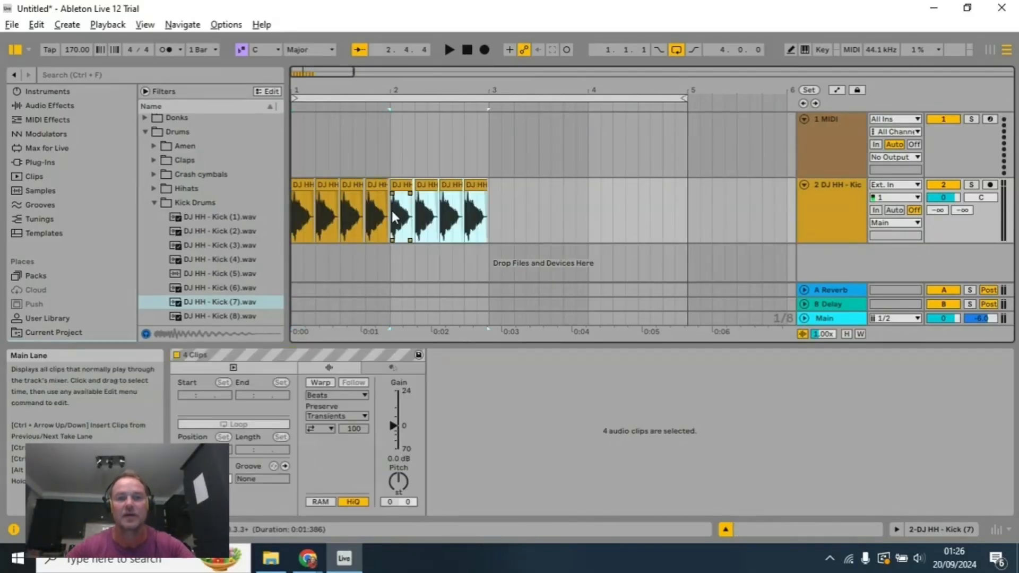
{"action": "left_click", "coordinate": [495, 223]}
{"action": "key", "text": "ctrl+v"}
{"action": "left_click", "coordinate": [591, 219]}
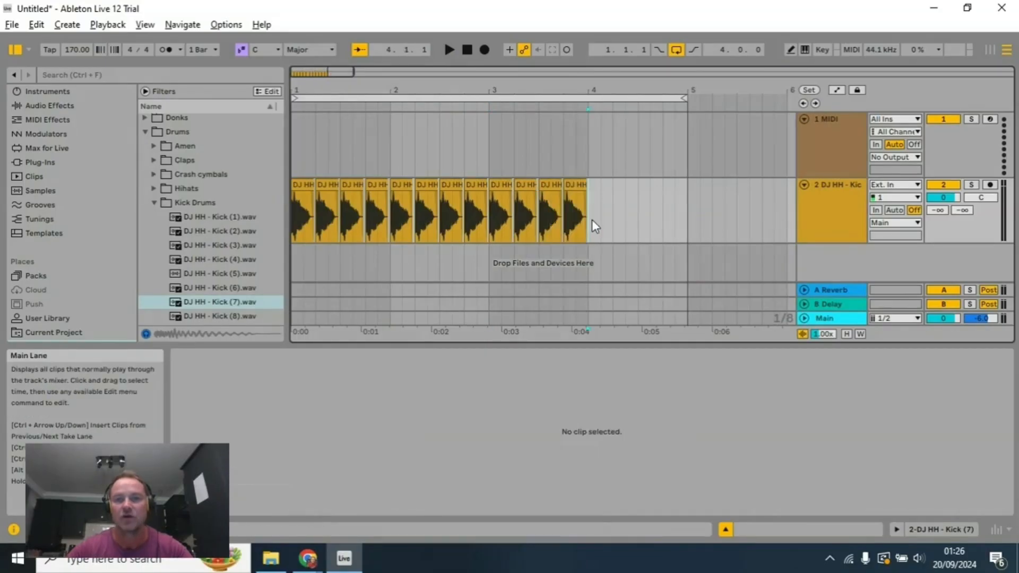
{"action": "key", "text": "ctrl+v"}
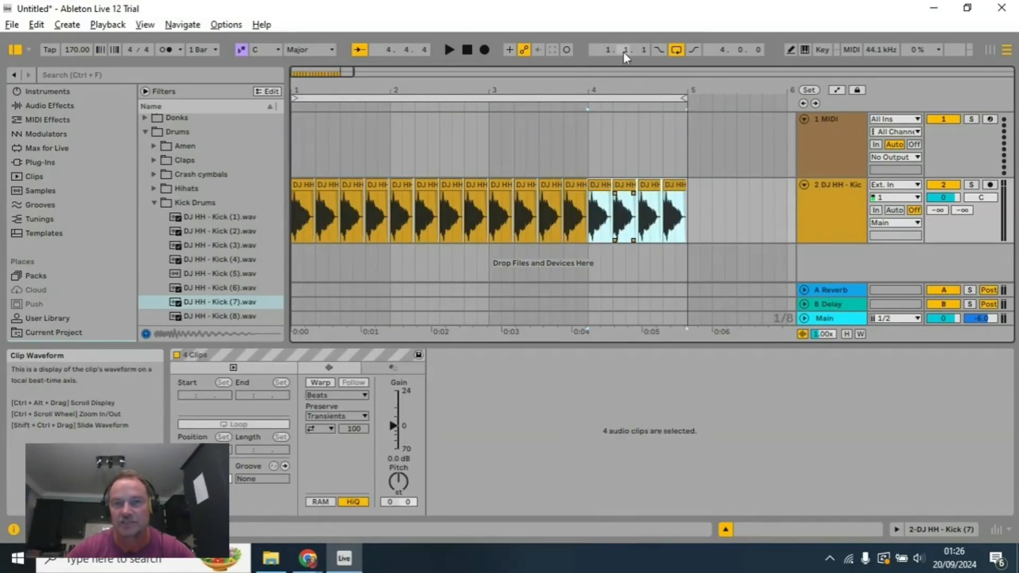
Step: Play the four-bar kick pattern from the start, and stop playback after listening
{"action": "left_click", "coordinate": [473, 50]}
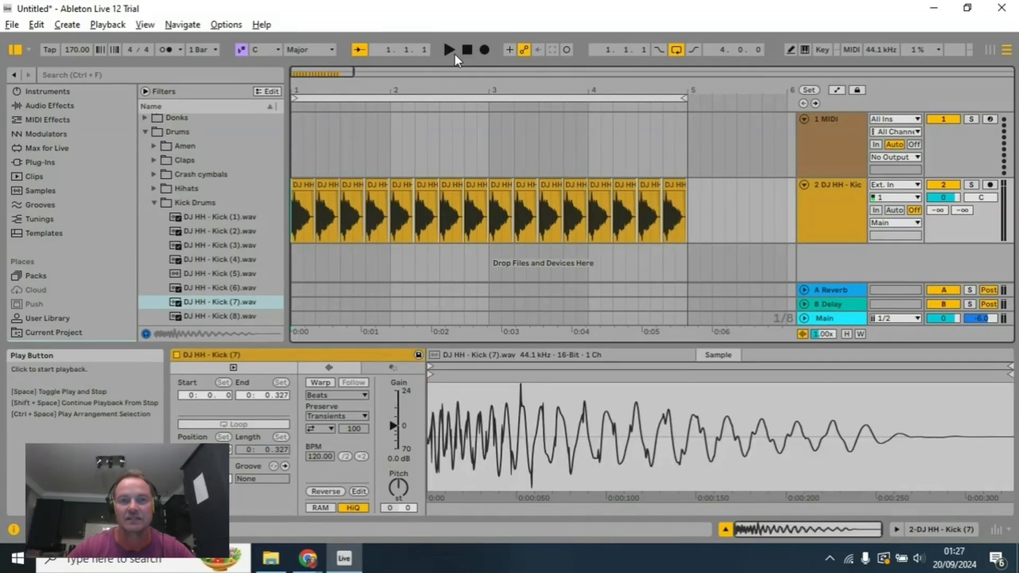
{"action": "left_click", "coordinate": [452, 54]}
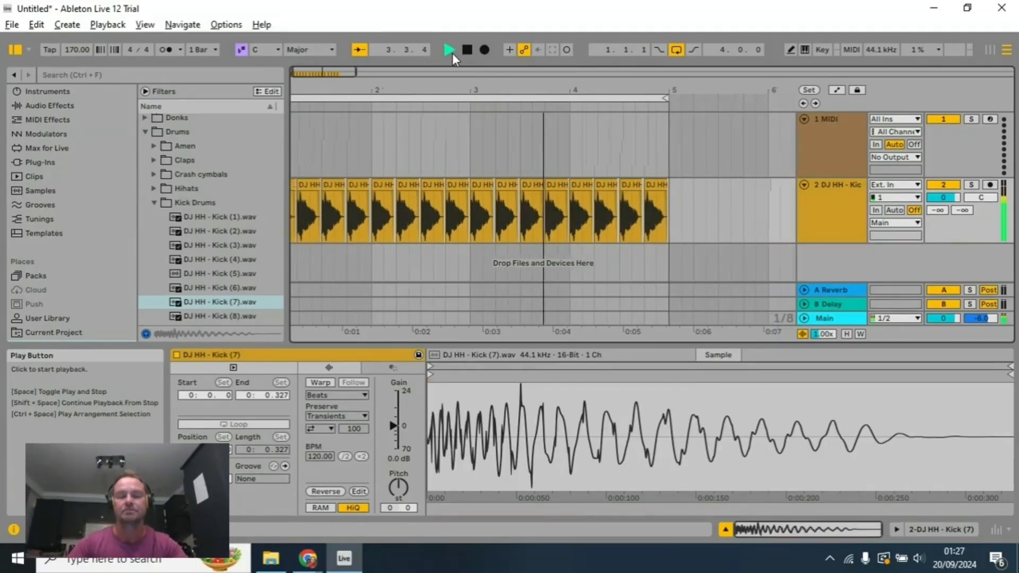
{"action": "left_click", "coordinate": [467, 51]}
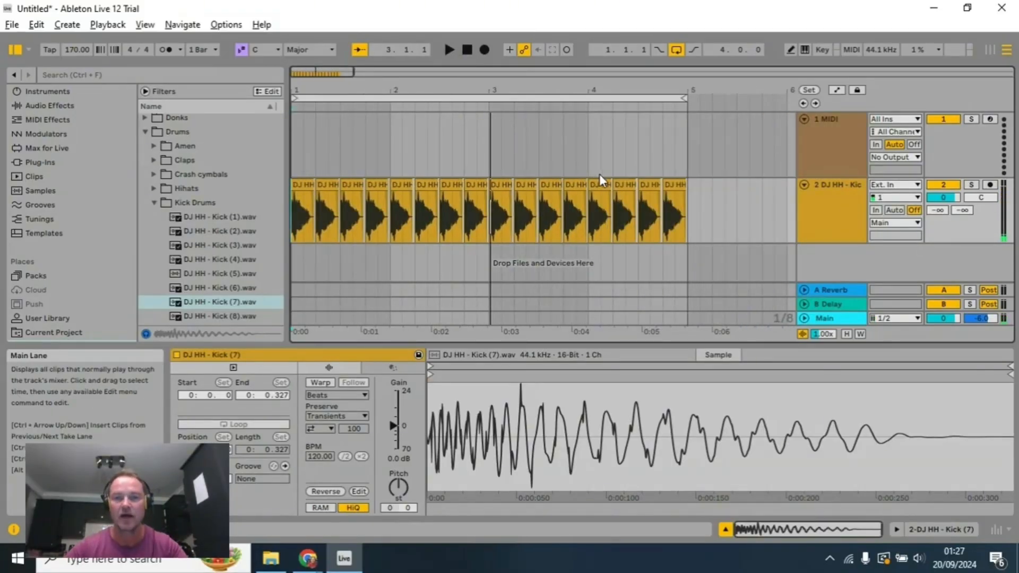
Step: Copy all kick clips in bars 1 to 4 and paste them at bar 5 on the same track
{"action": "scroll", "coordinate": [600, 176], "scroll_direction": "down", "scroll_amount": 2}
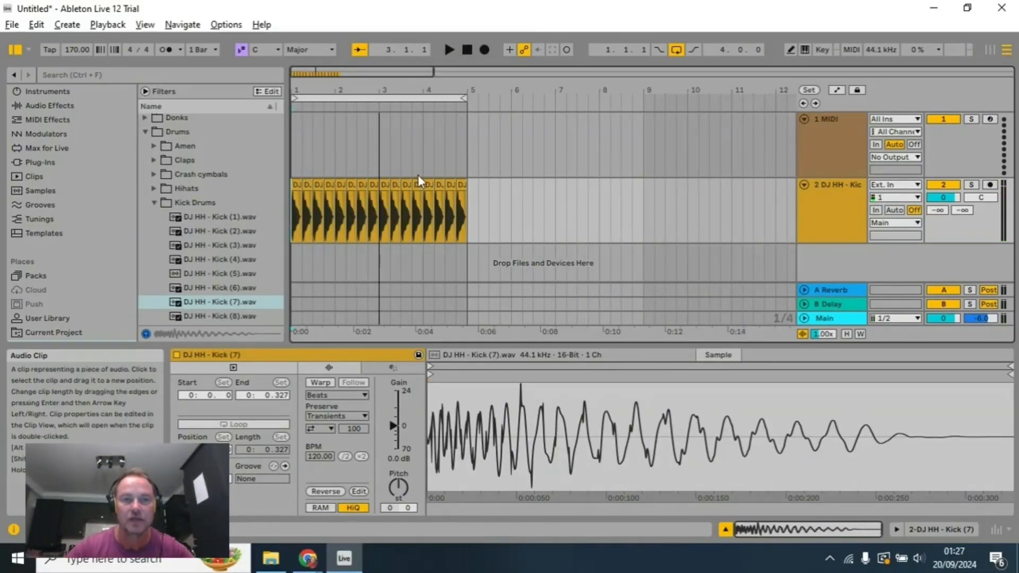
{"action": "scroll", "coordinate": [465, 177], "scroll_direction": "up", "scroll_amount": 2}
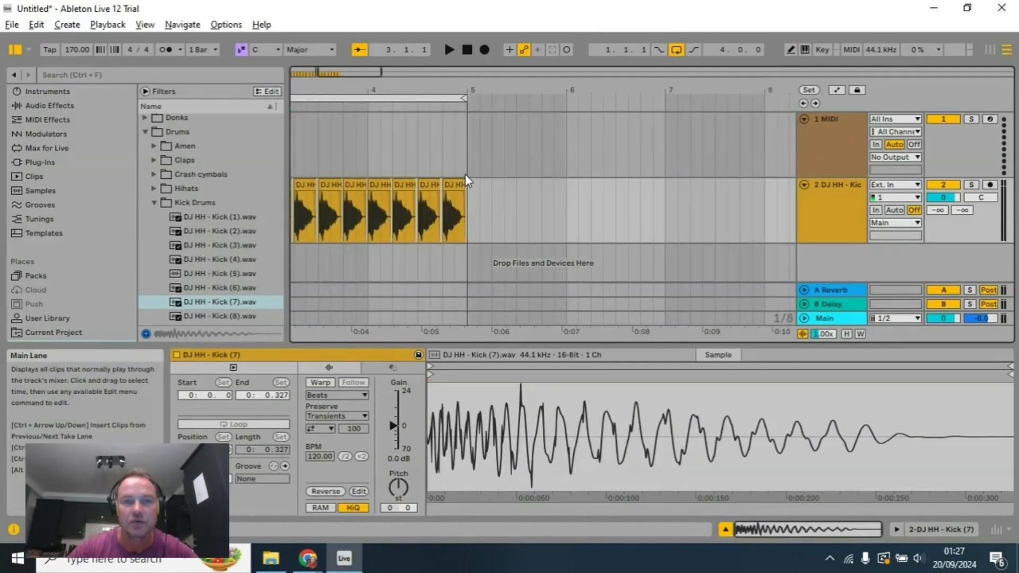
{"action": "left_click_drag", "start_coordinate": [451, 85], "coordinate": [546, 85]}
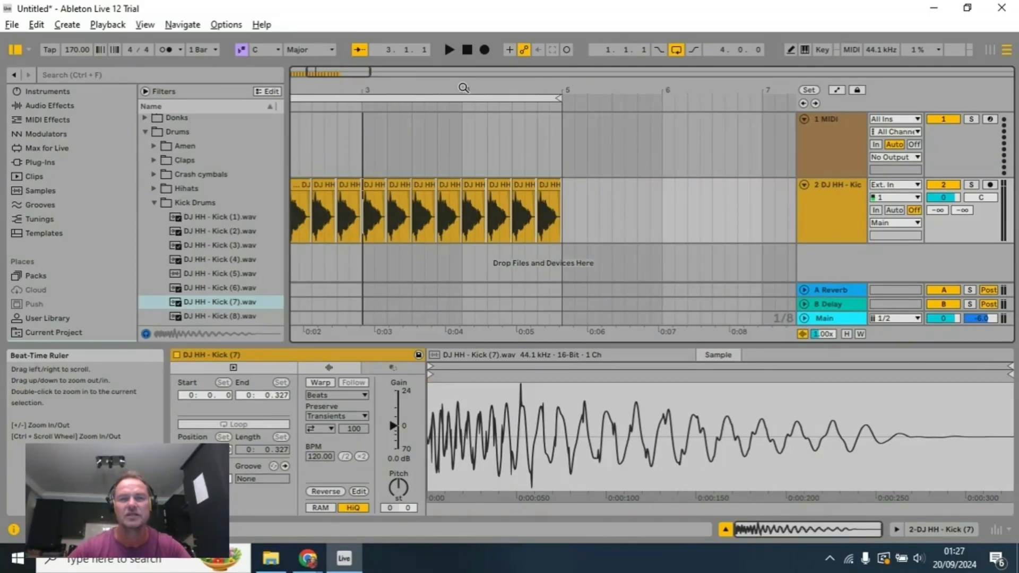
{"action": "left_click_drag", "start_coordinate": [464, 92], "coordinate": [591, 93]}
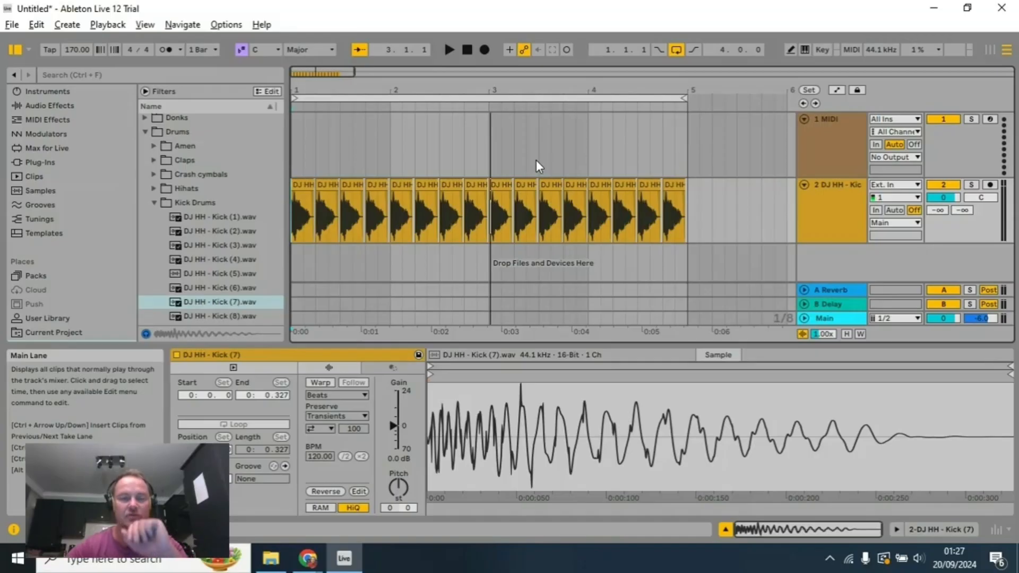
{"action": "left_click", "coordinate": [303, 188]}
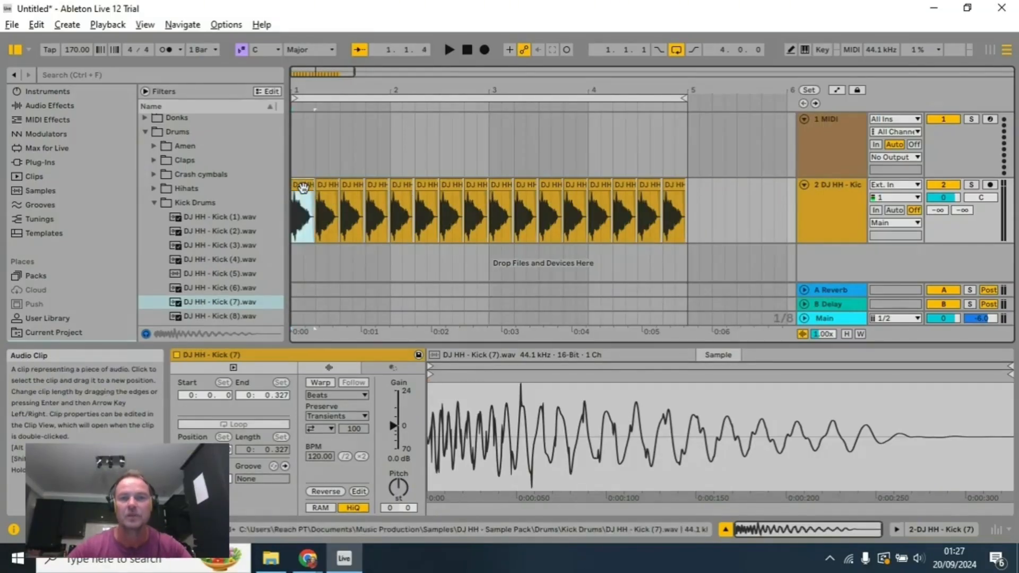
{"action": "left_click", "coordinate": [672, 184], "text": "shift"}
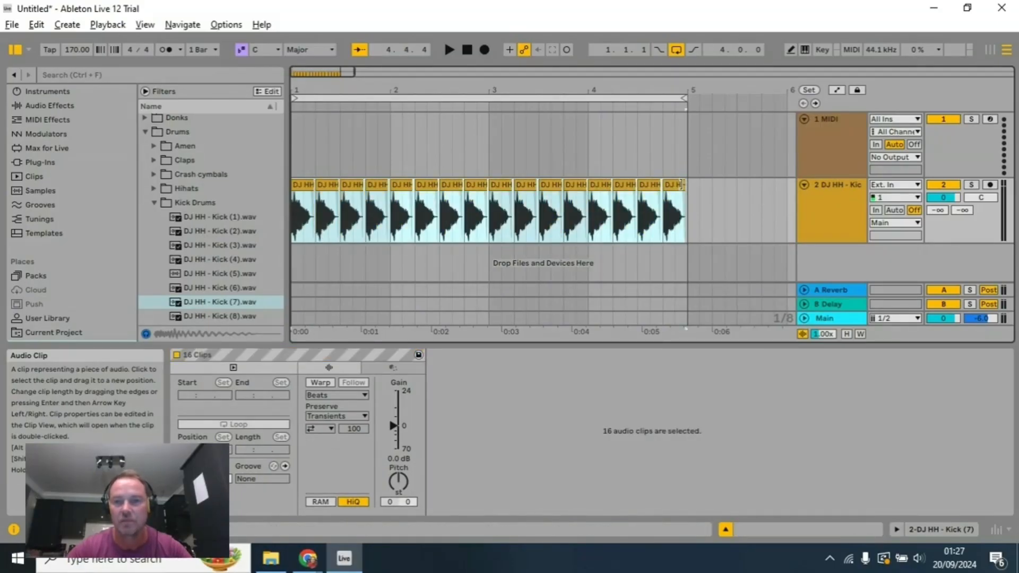
{"action": "left_click", "coordinate": [689, 196]}
{"action": "key", "text": "ctrl+a"}
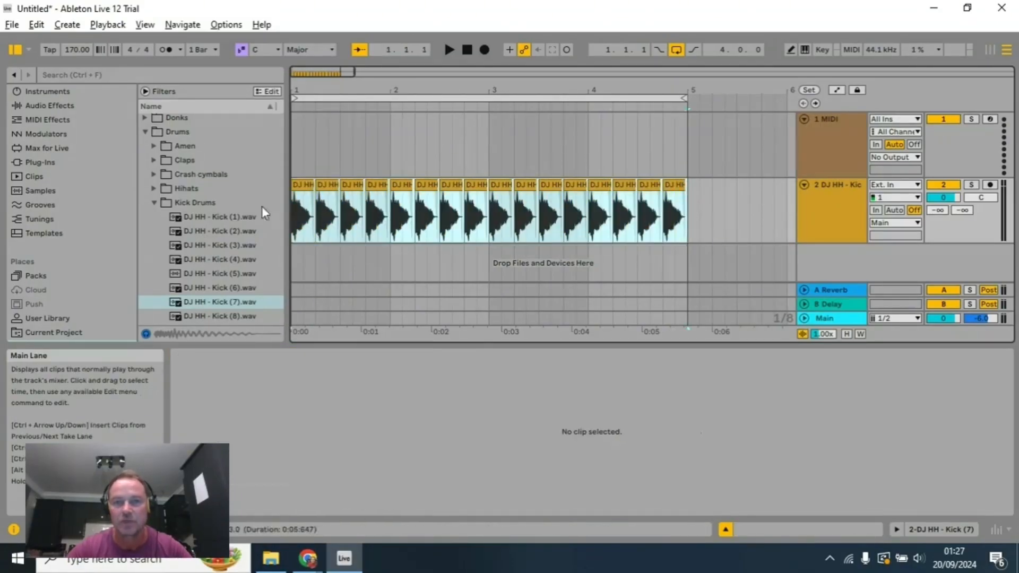
{"action": "key", "text": "ctrl+c"}
{"action": "left_click", "coordinate": [693, 203]}
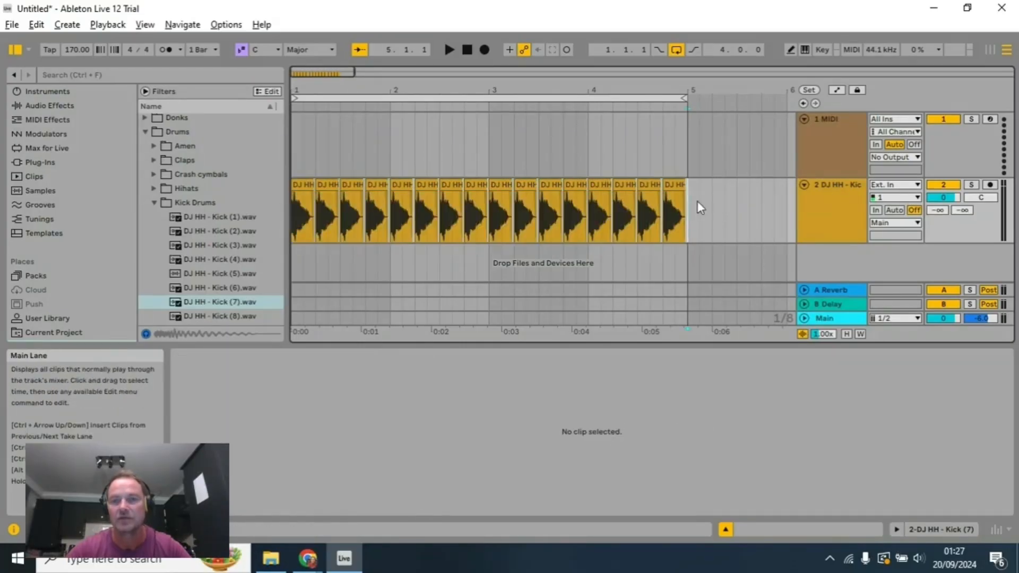
{"action": "key", "text": "ctrl+v"}
Step: Set the arrangement loop to the pasted section, starting at bar 5 and ending at bar 9
{"action": "left_click_drag", "start_coordinate": [689, 89], "coordinate": [745, 129]}
{"action": "left_click", "coordinate": [427, 100]}
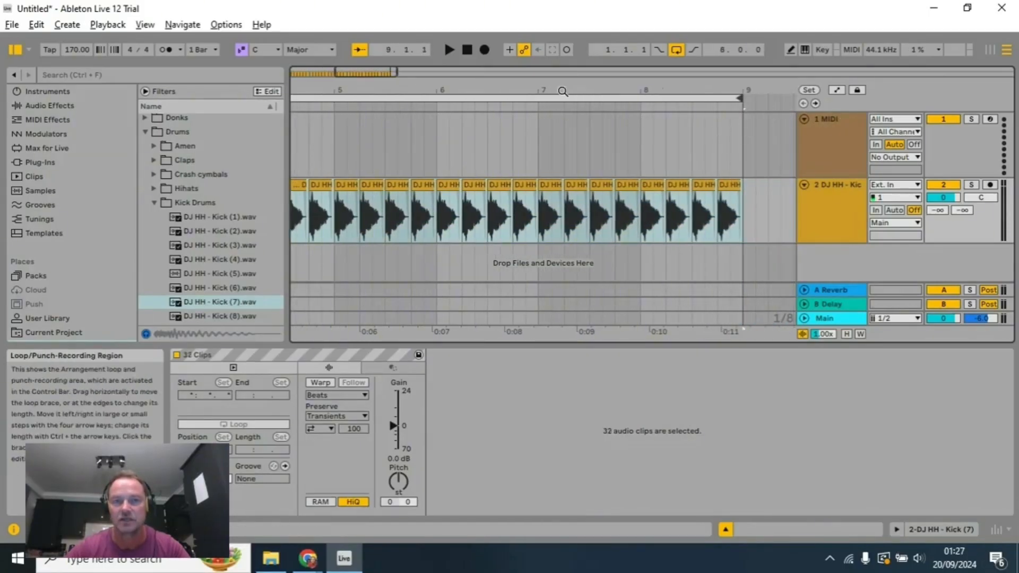
{"action": "left_click_drag", "start_coordinate": [443, 91], "coordinate": [785, 86]}
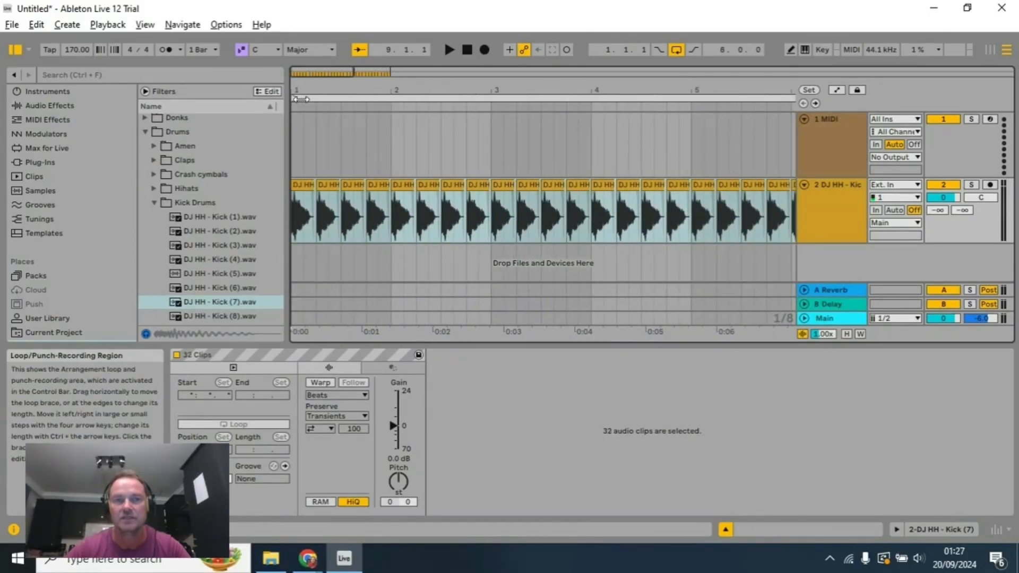
{"action": "left_click_drag", "start_coordinate": [299, 98], "coordinate": [693, 99]}
Step: Play the arrangement from bar 1 up to the loop start at bar 5, and stop playback
{"action": "left_click", "coordinate": [465, 49]}
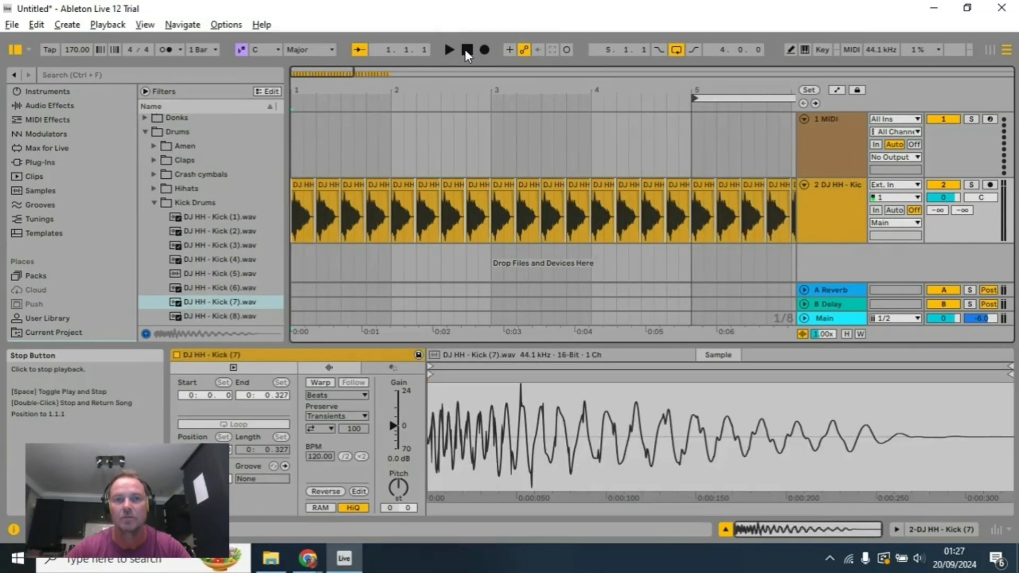
{"action": "left_click", "coordinate": [448, 49]}
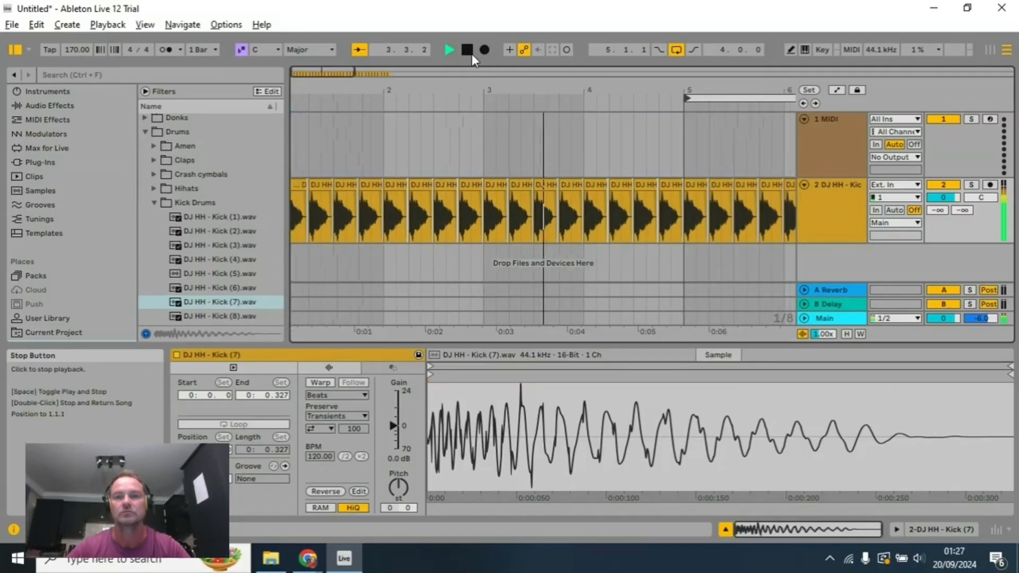
{"action": "left_click", "coordinate": [467, 48]}
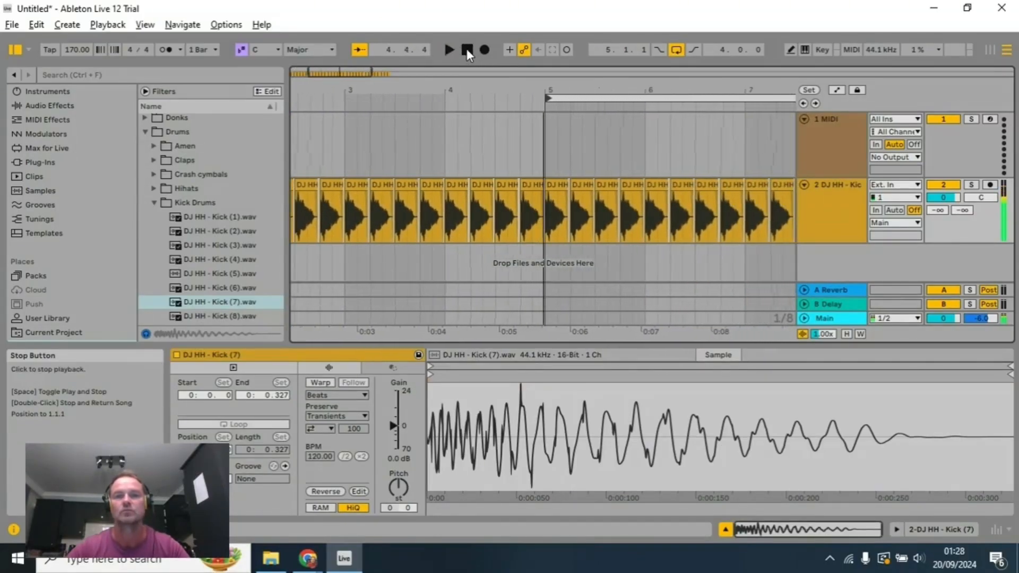
Step: Place the insert marker at the start of bar 5 on the 1 MIDI track
{"action": "left_click_drag", "start_coordinate": [618, 90], "coordinate": [417, 91]}
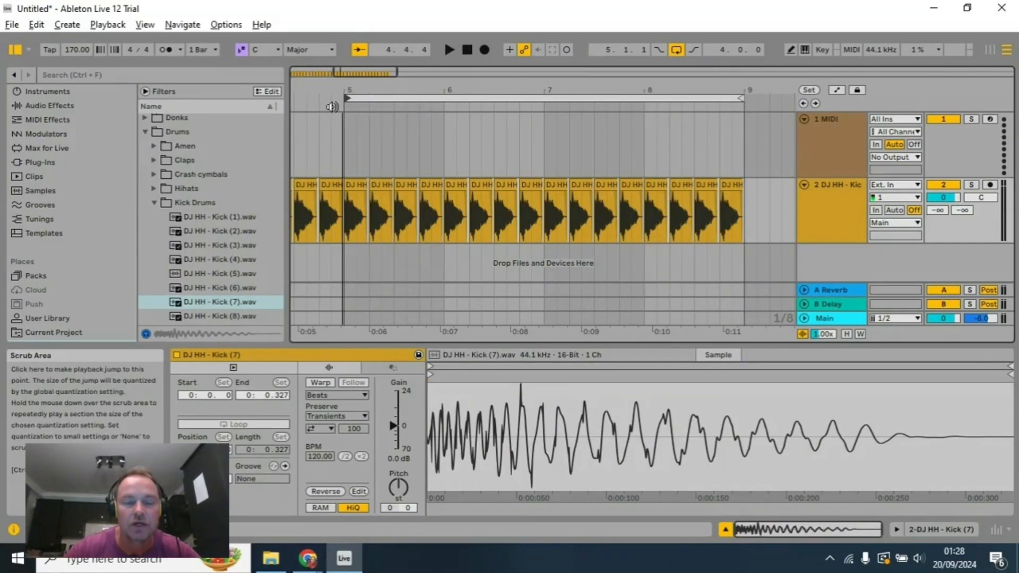
{"action": "left_click", "coordinate": [357, 183]}
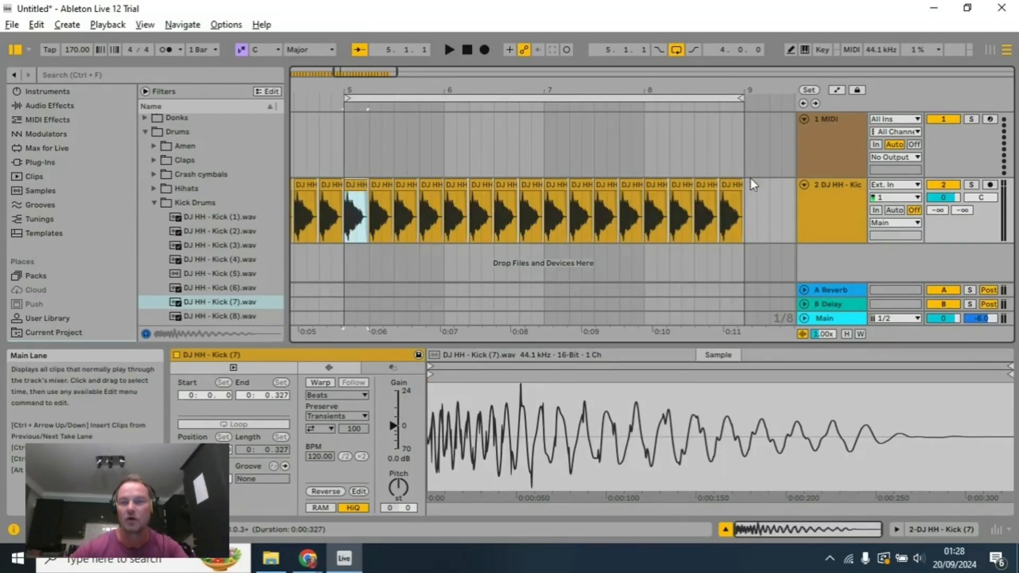
{"action": "left_click", "coordinate": [346, 126]}
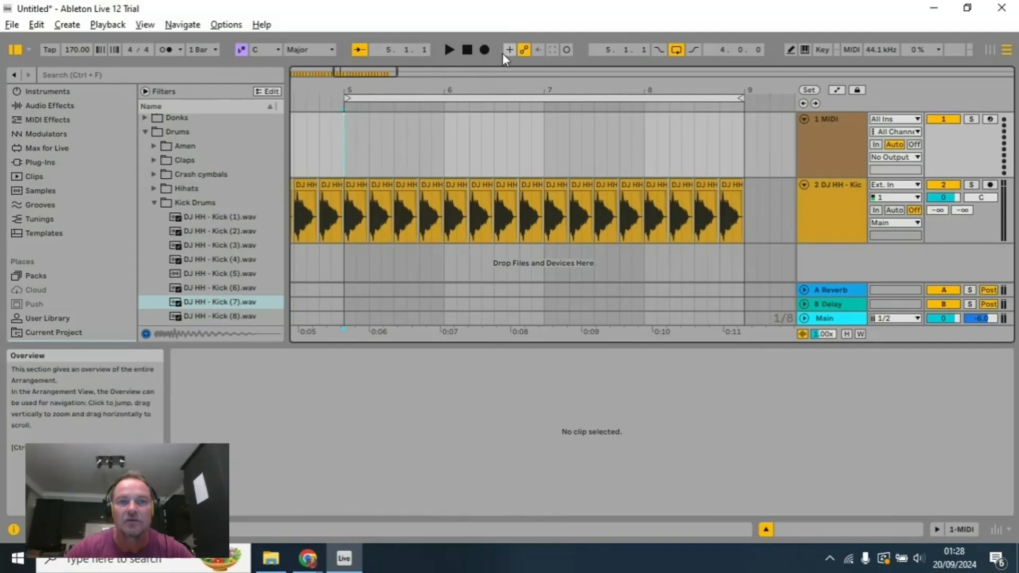
Step: Play the looped kick section from bar 5 and stop playback
{"action": "left_click", "coordinate": [450, 50]}
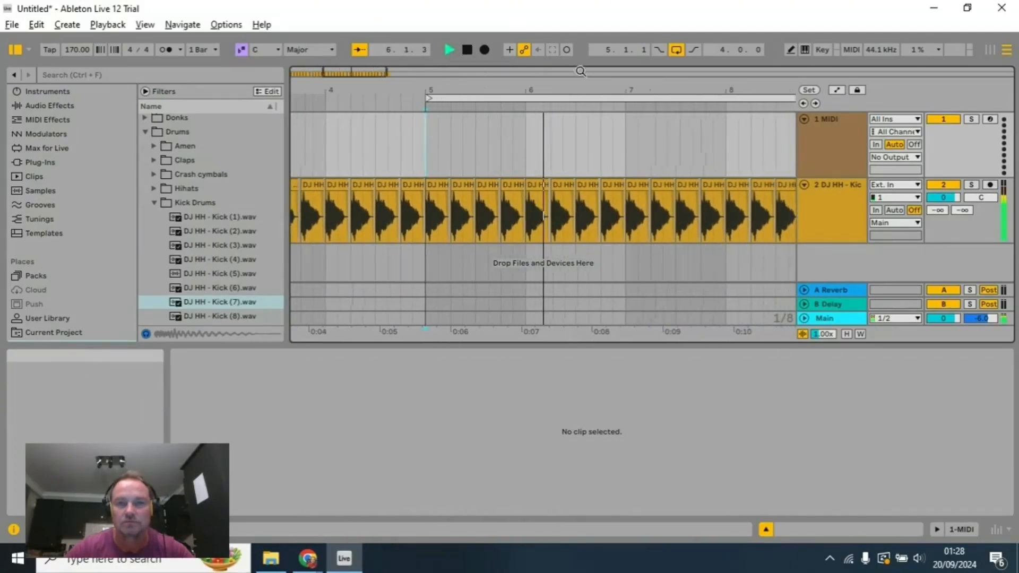
{"action": "scroll", "coordinate": [575, 126], "scroll_direction": "down", "scroll_amount": 3}
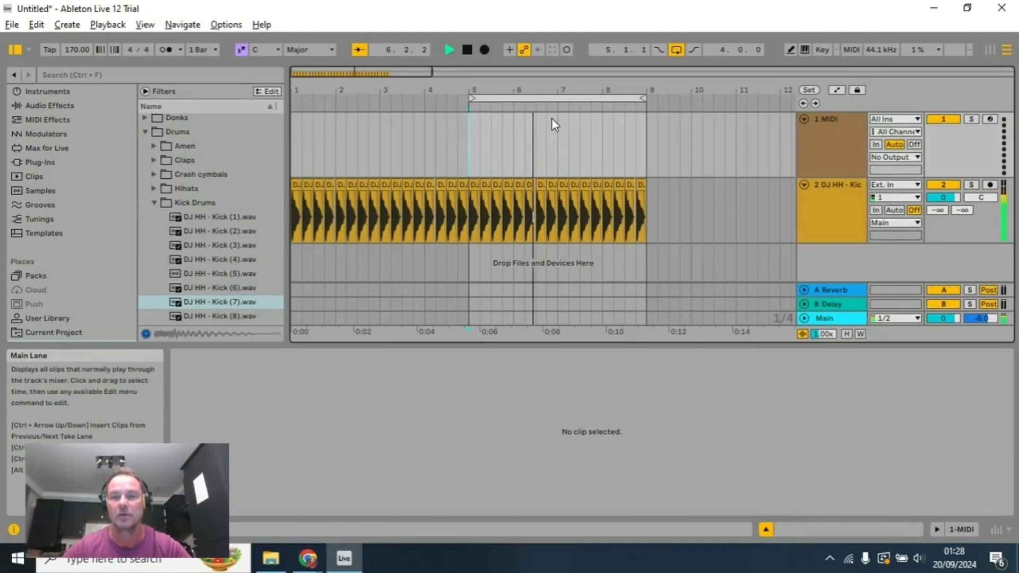
{"action": "scroll", "coordinate": [562, 119], "scroll_direction": "up", "scroll_amount": 2}
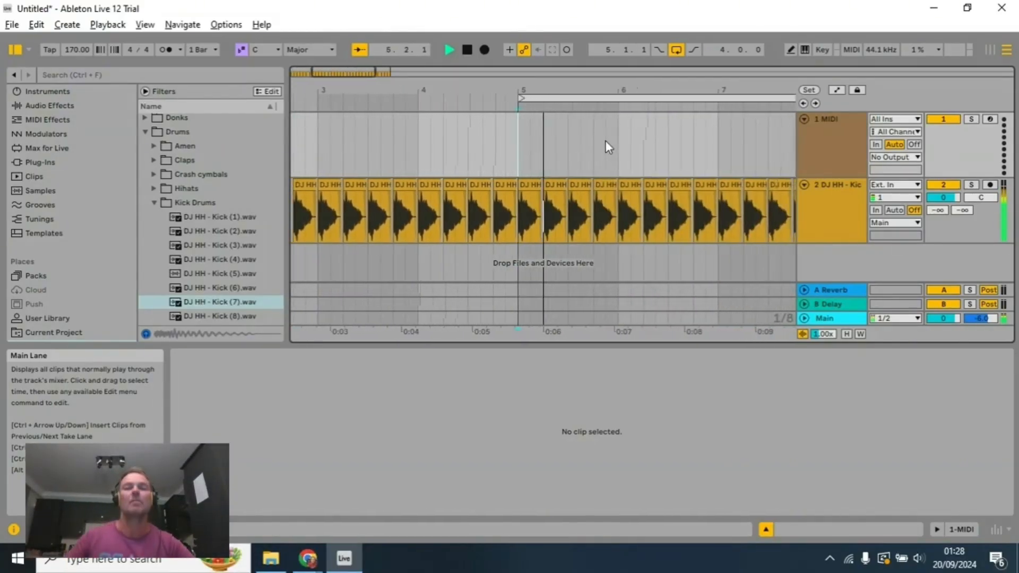
{"action": "left_click", "coordinate": [467, 49]}
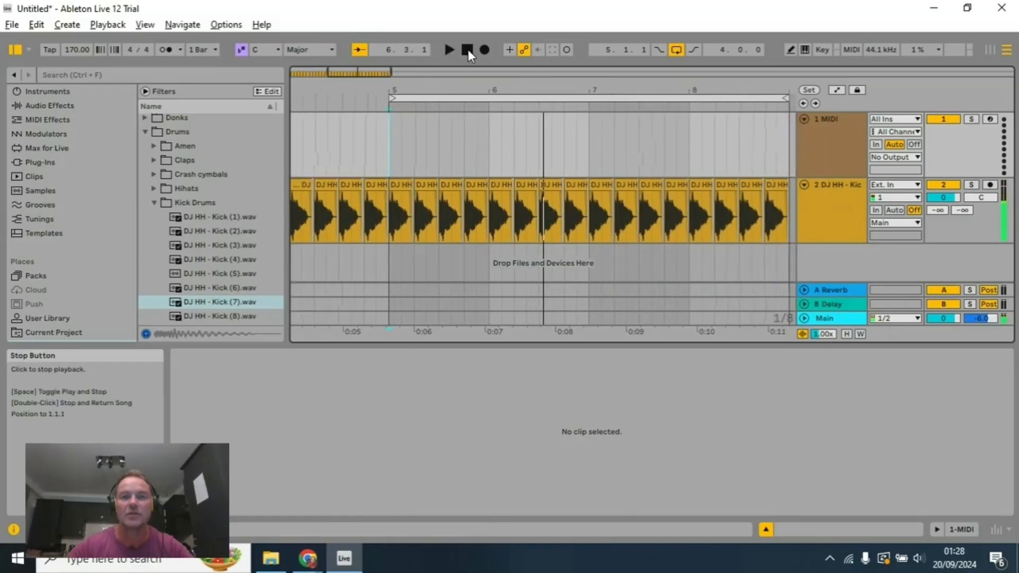
Step: Shorten the last kick clip in bar 8 to end at 8.4.3 and add a copy of it from 8.4.3 to bar 9
{"action": "left_click_drag", "start_coordinate": [555, 84], "coordinate": [384, 127]}
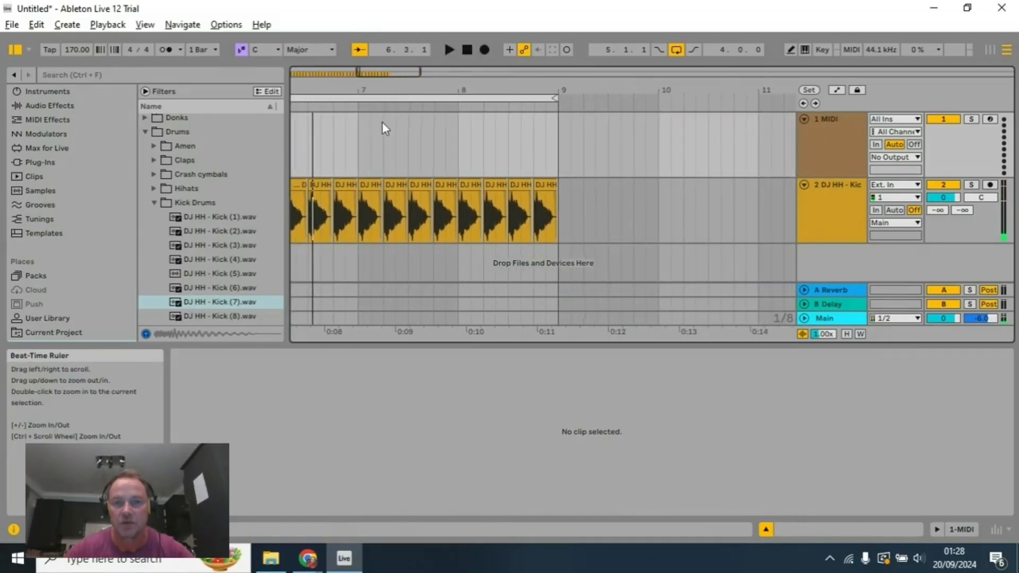
{"action": "left_click_drag", "start_coordinate": [708, 85], "coordinate": [641, 85]}
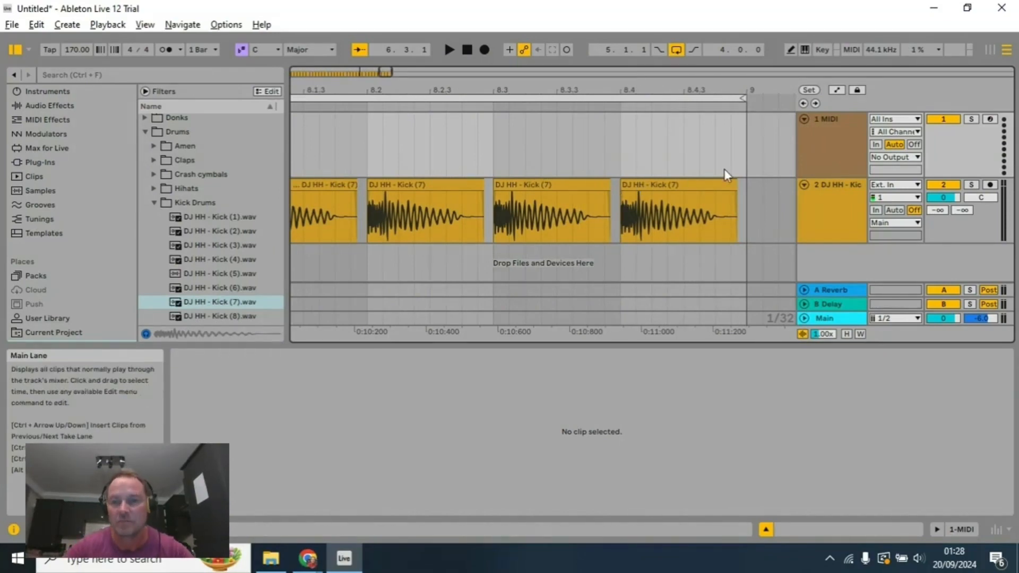
{"action": "left_click_drag", "start_coordinate": [736, 202], "coordinate": [683, 205]}
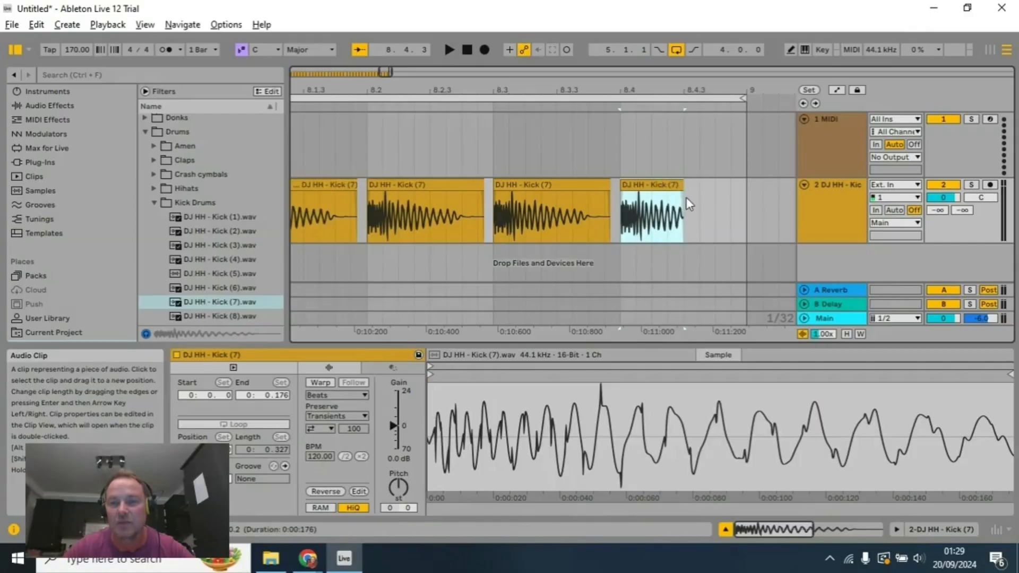
{"action": "left_click", "coordinate": [687, 200]}
{"action": "key", "text": "ctrl+v"}
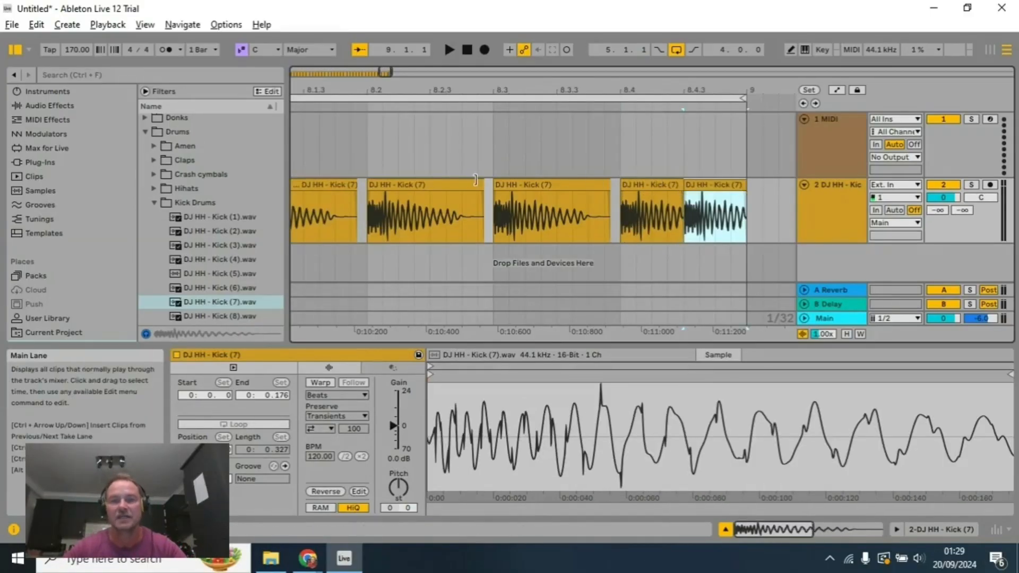
Step: Place the insert marker at the start of bar 5 on the kick track, play the loop with the doubled last kick, and stop
{"action": "scroll", "coordinate": [474, 184], "scroll_direction": "up", "scroll_amount": 2}
{"action": "scroll", "coordinate": [470, 128], "scroll_direction": "down", "scroll_amount": 6}
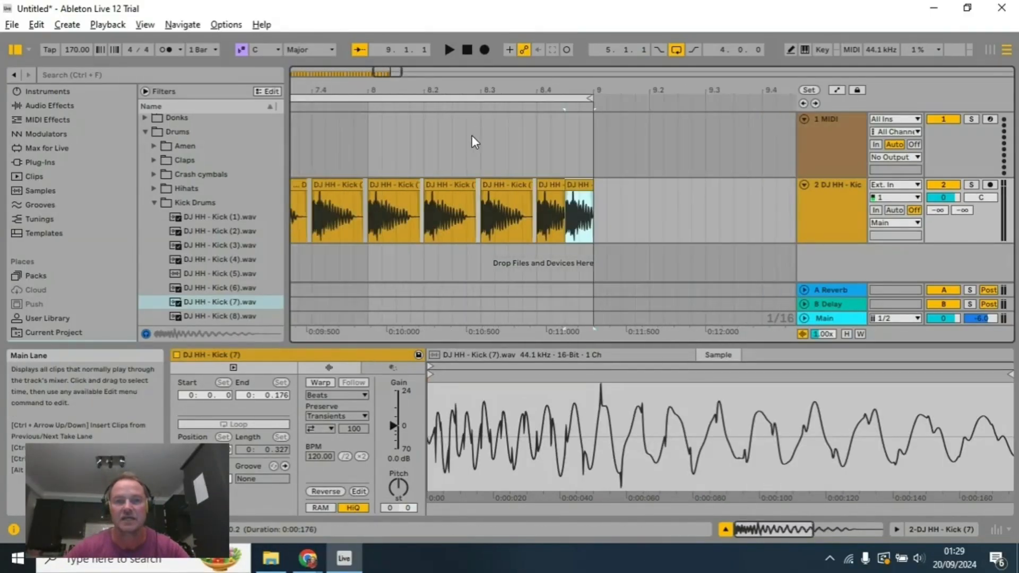
{"action": "left_click_drag", "start_coordinate": [465, 90], "coordinate": [704, 91]}
{"action": "left_click", "coordinate": [371, 205]}
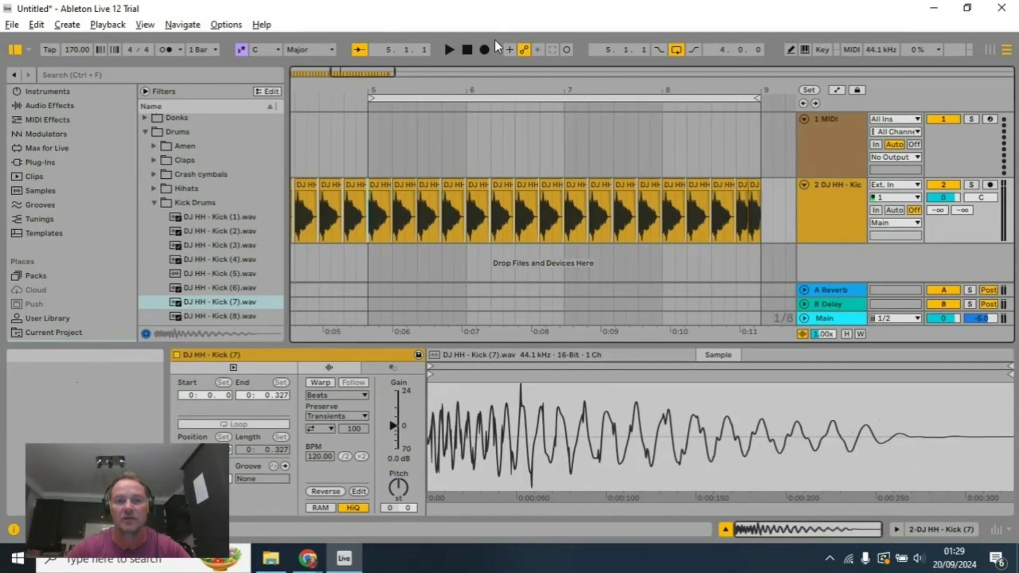
{"action": "left_click", "coordinate": [451, 50]}
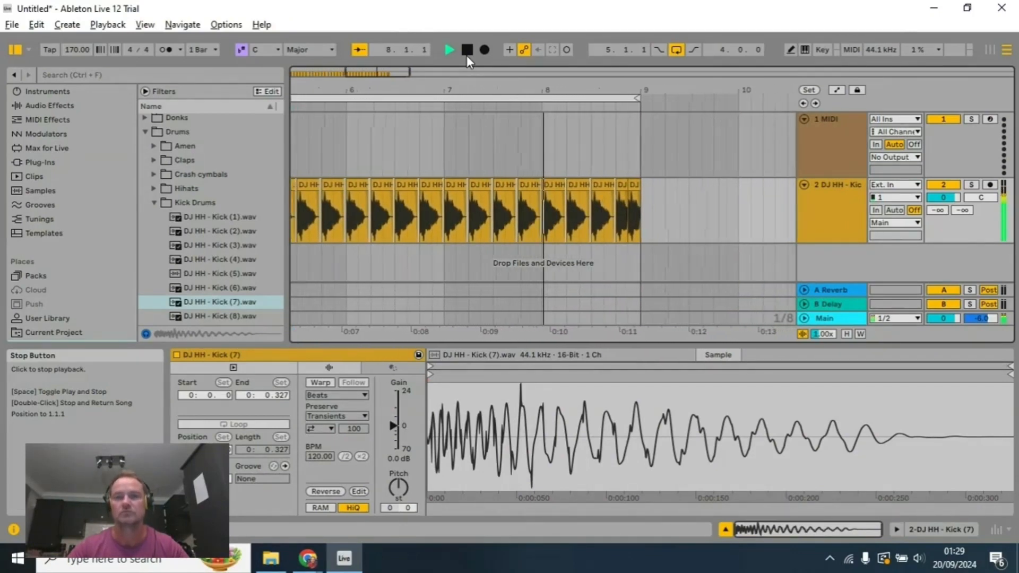
{"action": "left_click", "coordinate": [468, 55]}
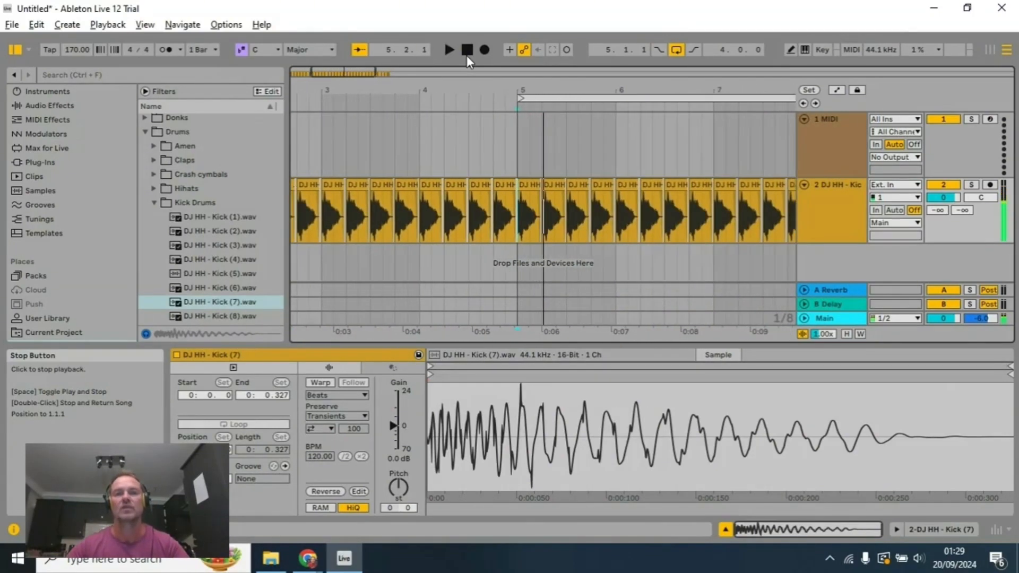
Step: Copy all kick clips from bar 5 through the end of bar 8 and paste them at bar 9 on the same track
{"action": "left_click_drag", "start_coordinate": [586, 88], "coordinate": [586, 88]}
{"action": "left_click_drag", "start_coordinate": [459, 92], "coordinate": [575, 92]}
{"action": "left_click", "coordinate": [332, 184]}
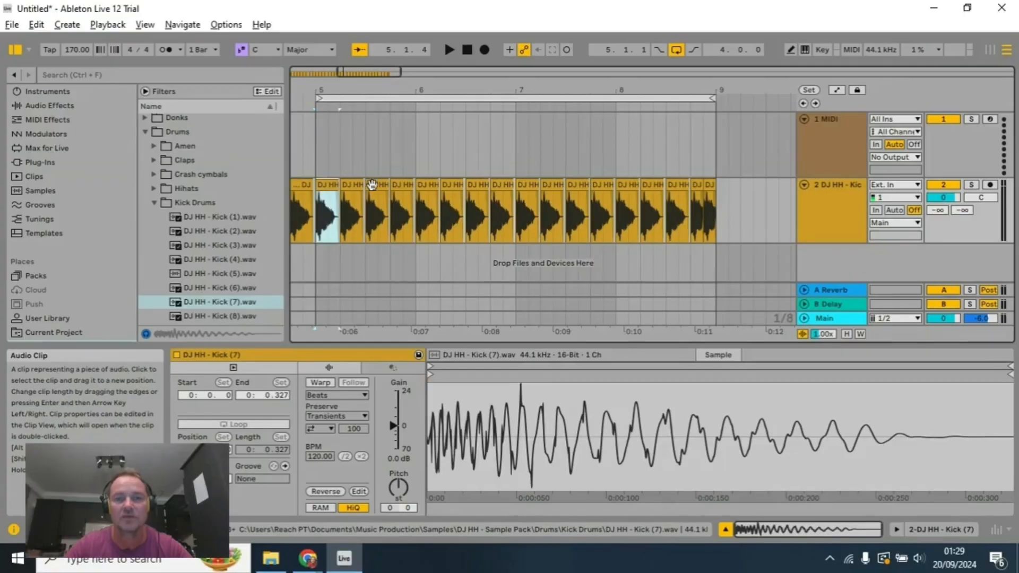
{"action": "left_click", "coordinate": [711, 180], "text": "shift"}
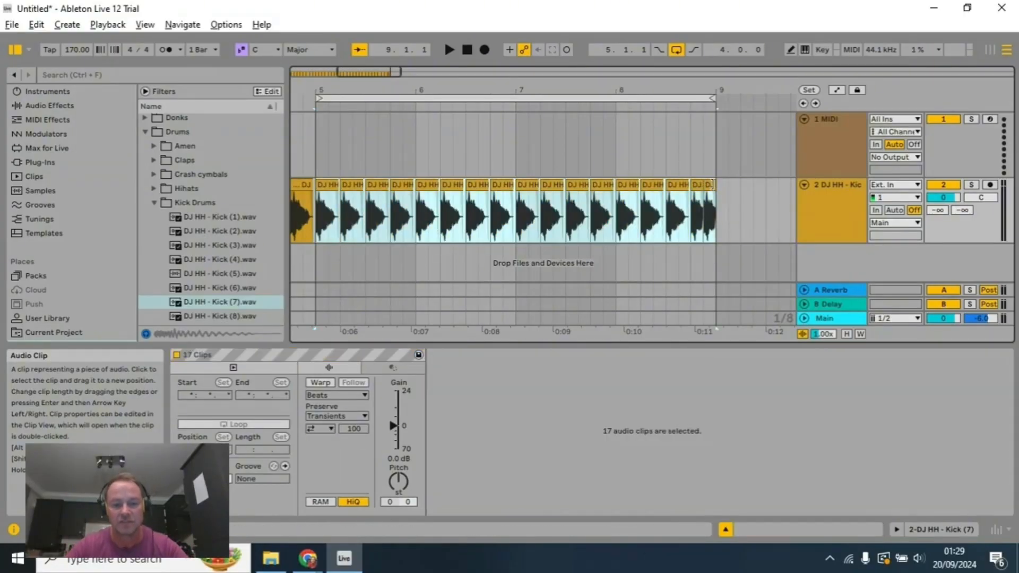
{"action": "left_click", "coordinate": [722, 223]}
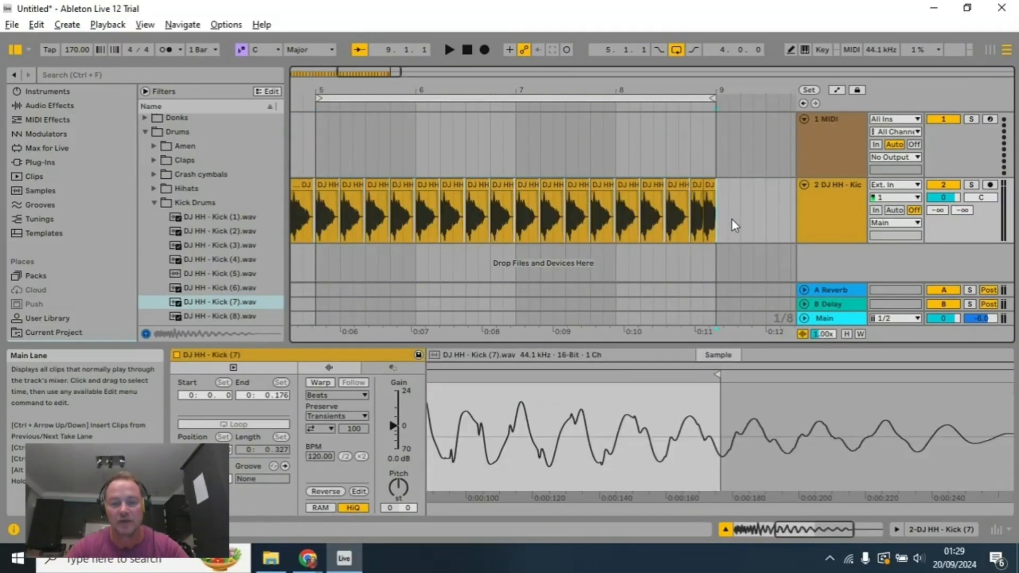
{"action": "key", "text": "ctrl+v"}
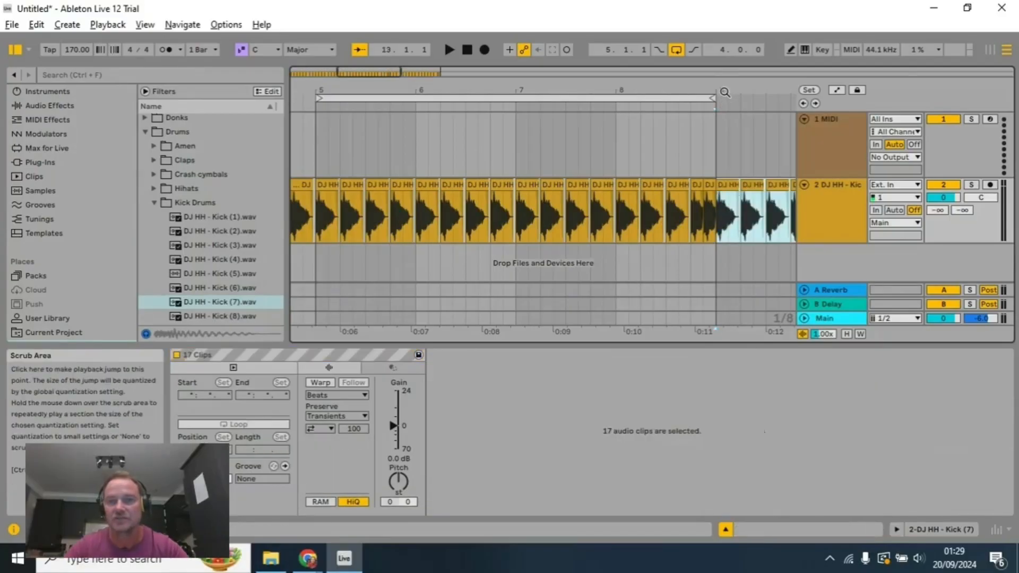
Step: Set the arrangement loop to the newly pasted section, starting at bar 9 and ending at bar 13
{"action": "left_click_drag", "start_coordinate": [724, 89], "coordinate": [417, 89]}
{"action": "scroll", "coordinate": [449, 147], "scroll_direction": "up", "scroll_amount": 3}
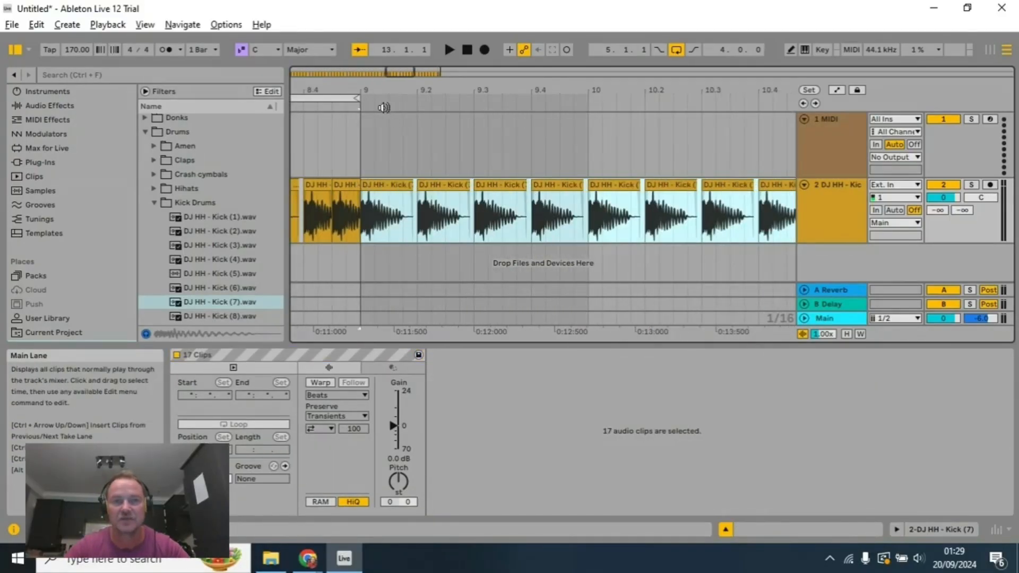
{"action": "scroll", "coordinate": [448, 161], "scroll_direction": "up", "scroll_amount": 5}
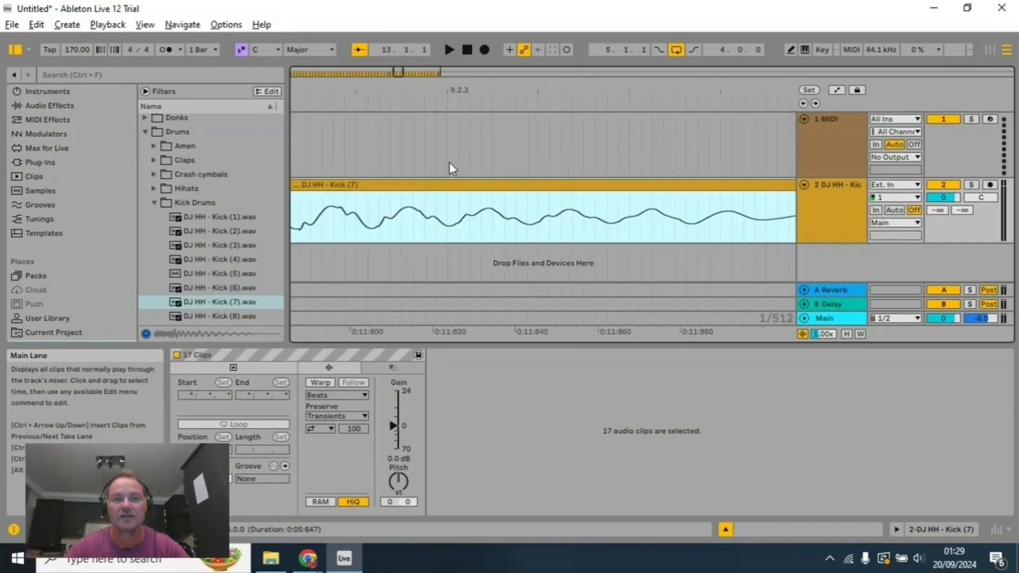
{"action": "scroll", "coordinate": [453, 167], "scroll_direction": "down", "scroll_amount": 5}
{"action": "scroll", "coordinate": [450, 165], "scroll_direction": "down", "scroll_amount": 5}
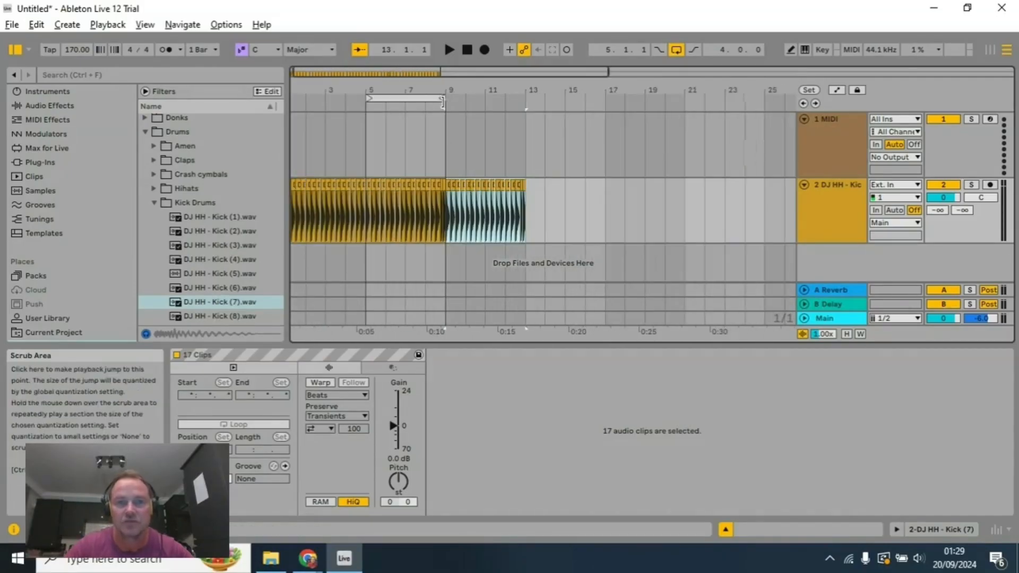
{"action": "left_click_drag", "start_coordinate": [449, 98], "coordinate": [525, 109]}
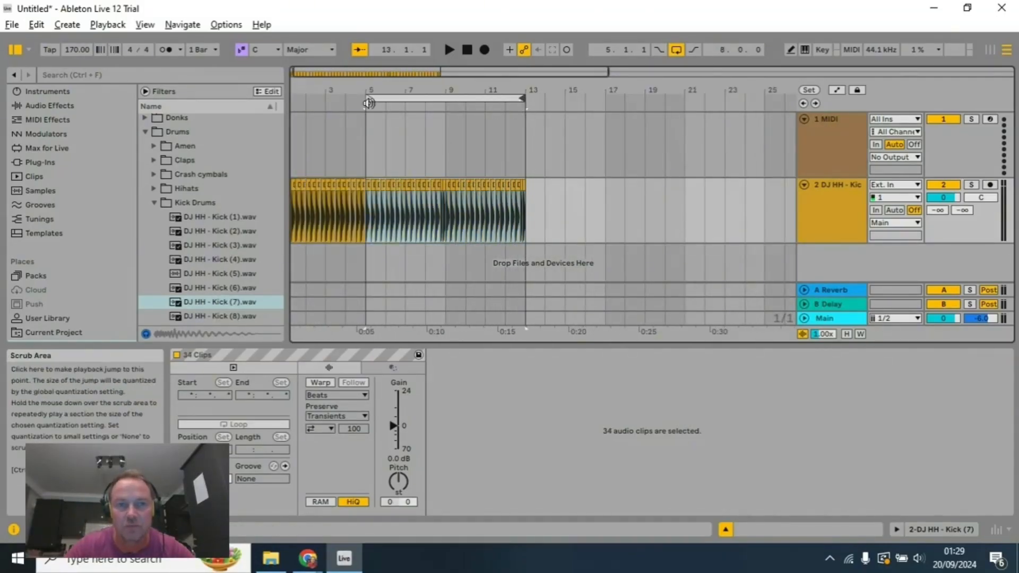
{"action": "left_click_drag", "start_coordinate": [368, 103], "coordinate": [439, 108]}
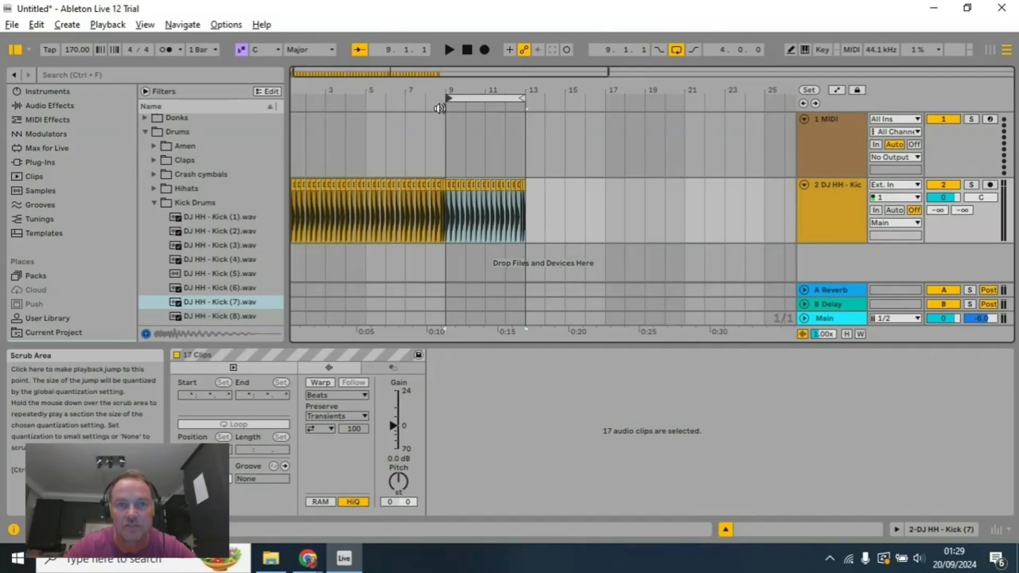
Step: Play the arrangement from bar 9 to audition the pasted kick section
{"action": "left_click", "coordinate": [439, 108]}
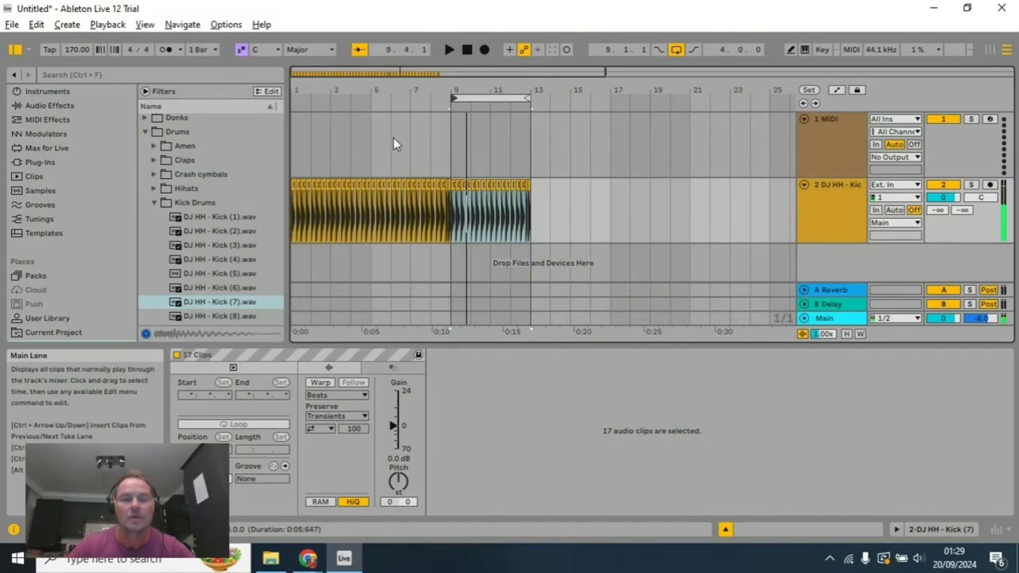
{"action": "scroll", "coordinate": [382, 137], "scroll_direction": "up", "scroll_amount": 3}
{"action": "left_click_drag", "start_coordinate": [382, 86], "coordinate": [497, 86]}
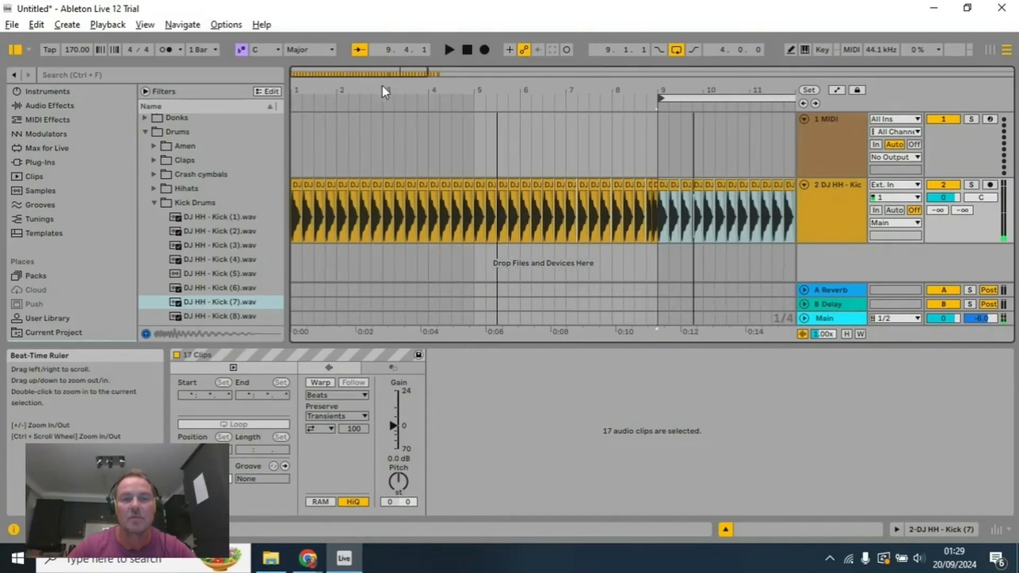
{"action": "key", "text": "space"}
Step: Select the first kick clip at bar 1 and examine the kick clips around bars 4 and 5 and the gaps between them
{"action": "left_click", "coordinate": [297, 185]}
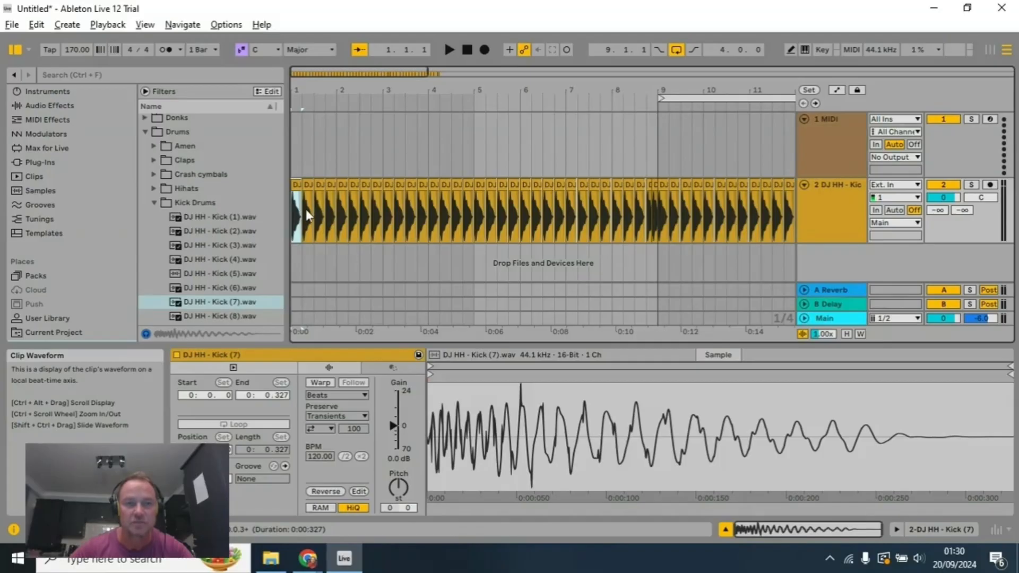
{"action": "scroll", "coordinate": [460, 189], "scroll_direction": "up", "scroll_amount": 5}
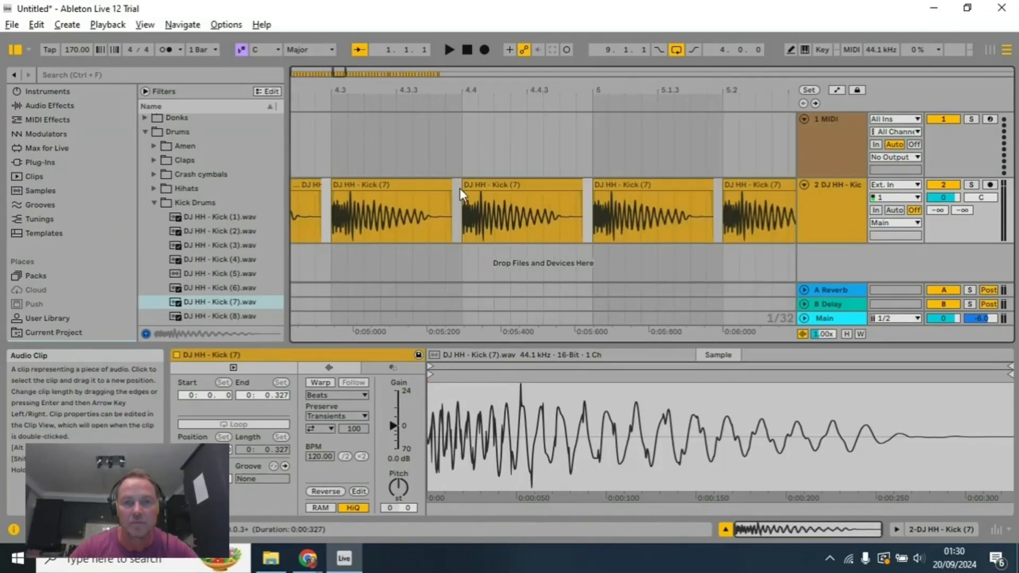
{"action": "scroll", "coordinate": [553, 189], "scroll_direction": "up", "scroll_amount": 2}
{"action": "scroll", "coordinate": [553, 189], "scroll_direction": "down", "scroll_amount": 5}
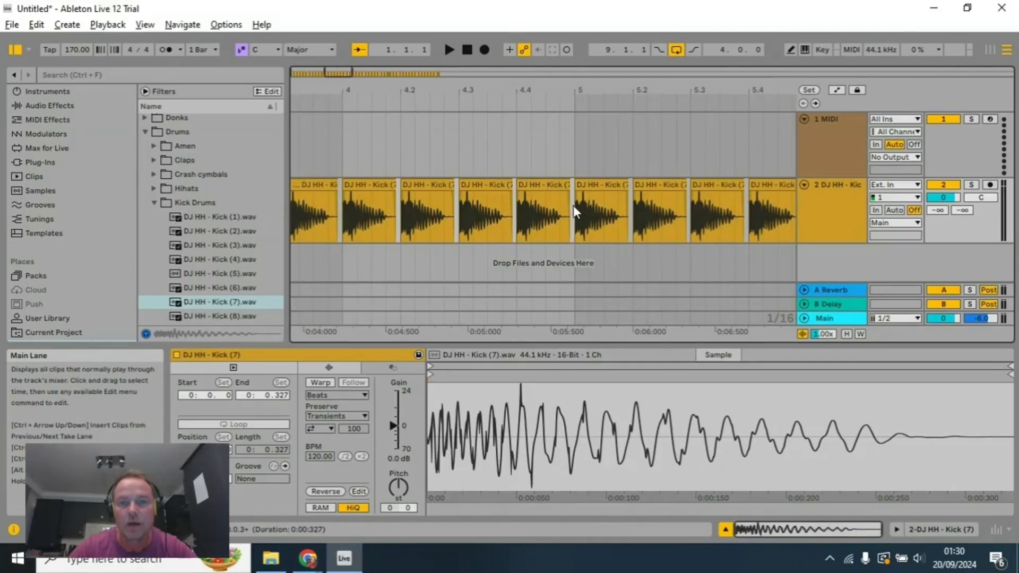
{"action": "left_click_drag", "start_coordinate": [562, 205], "coordinate": [272, 204]}
{"action": "scroll", "coordinate": [384, 201], "scroll_direction": "up", "scroll_amount": 4}
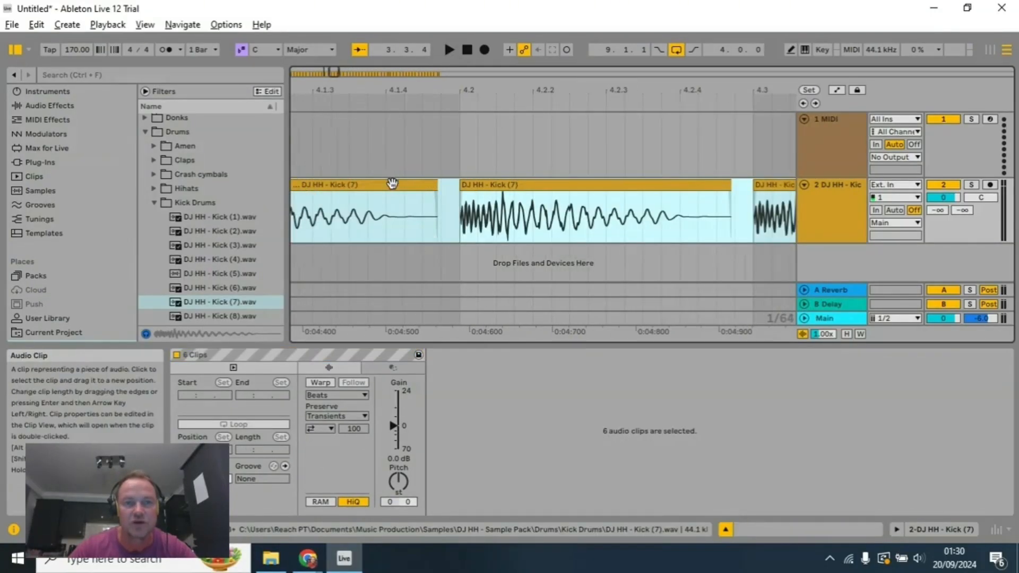
{"action": "scroll", "coordinate": [425, 184], "scroll_direction": "up", "scroll_amount": 2}
{"action": "scroll", "coordinate": [430, 184], "scroll_direction": "down", "scroll_amount": 3}
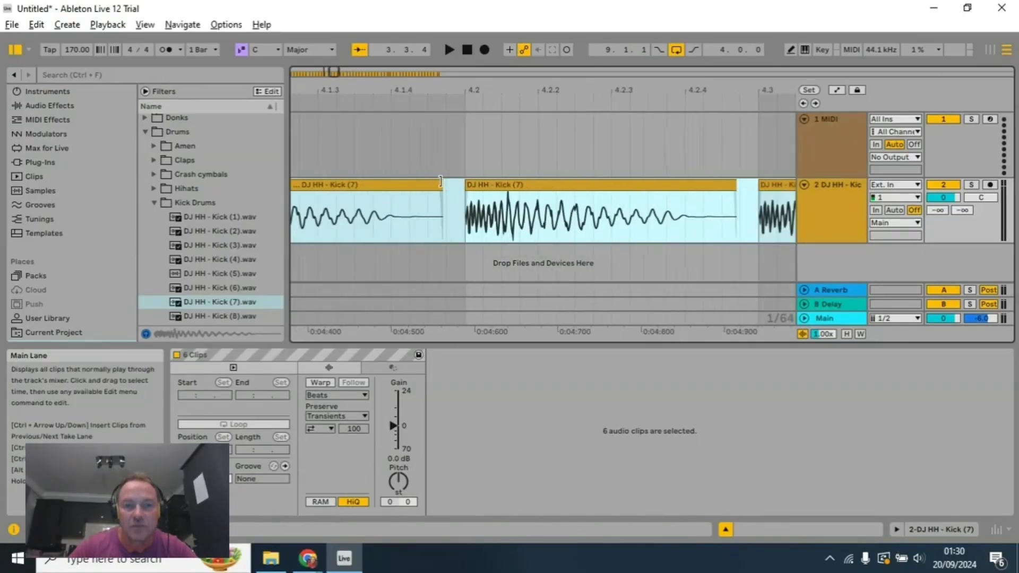
{"action": "scroll", "coordinate": [440, 181], "scroll_direction": "down", "scroll_amount": 2}
{"action": "scroll", "coordinate": [389, 139], "scroll_direction": "up", "scroll_amount": 2}
Step: Place the insert marker at 4.1.3 on the 1 MIDI track and inspect the kick waveform and beat grid around it at different magnifications
{"action": "left_click", "coordinate": [389, 121]}
{"action": "scroll", "coordinate": [415, 131], "scroll_direction": "down", "scroll_amount": 2}
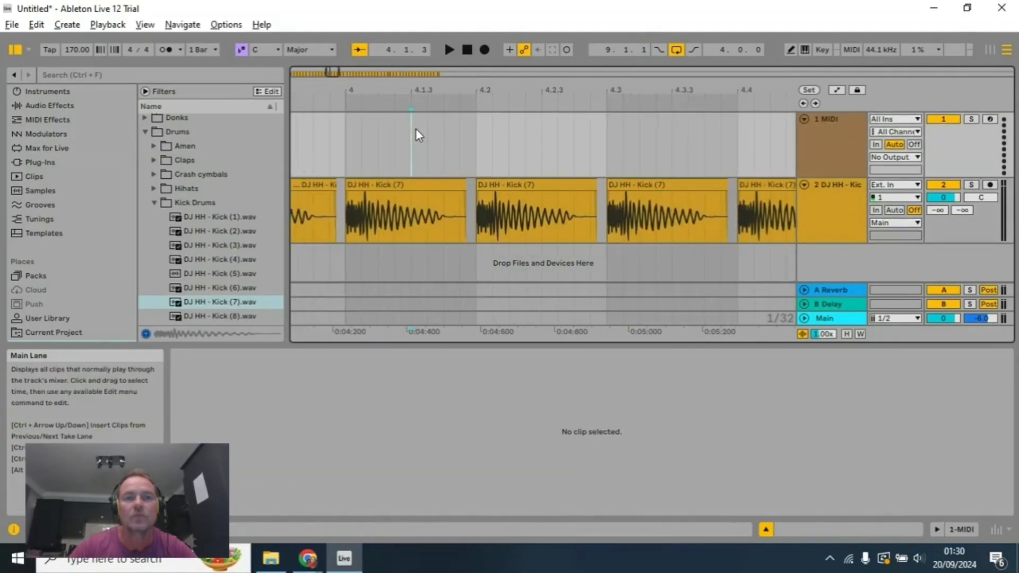
{"action": "scroll", "coordinate": [419, 139], "scroll_direction": "down", "scroll_amount": 2}
{"action": "scroll", "coordinate": [421, 151], "scroll_direction": "up", "scroll_amount": 2}
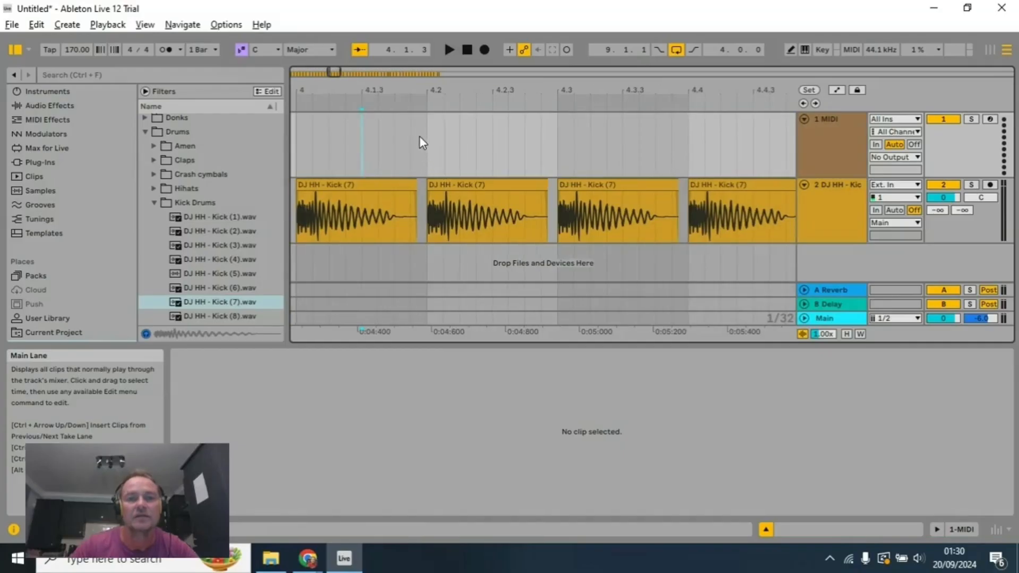
{"action": "scroll", "coordinate": [420, 139], "scroll_direction": "up", "scroll_amount": 4}
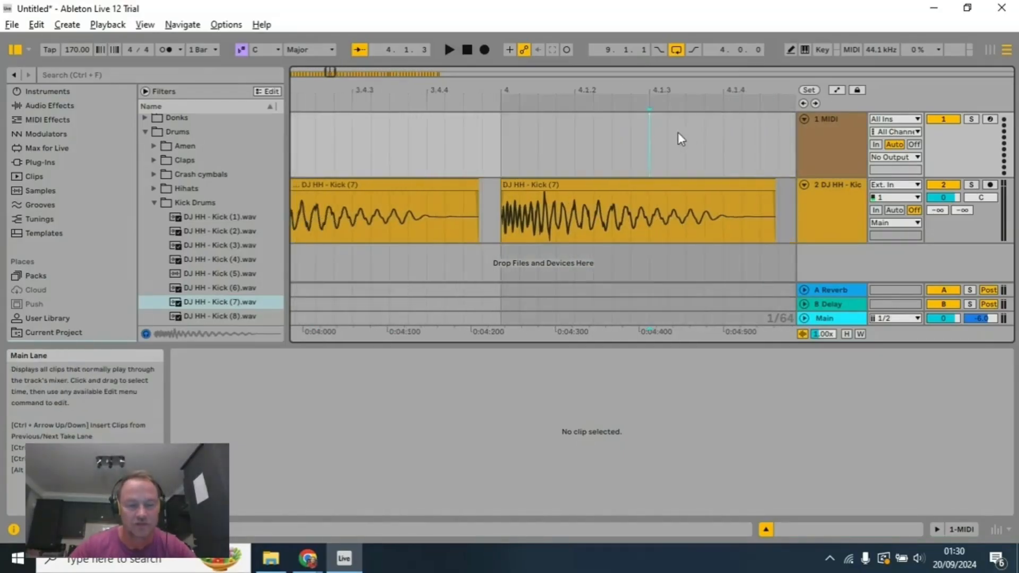
{"action": "scroll", "coordinate": [654, 132], "scroll_direction": "down", "scroll_amount": 4}
{"action": "scroll", "coordinate": [537, 148], "scroll_direction": "up", "scroll_amount": 8}
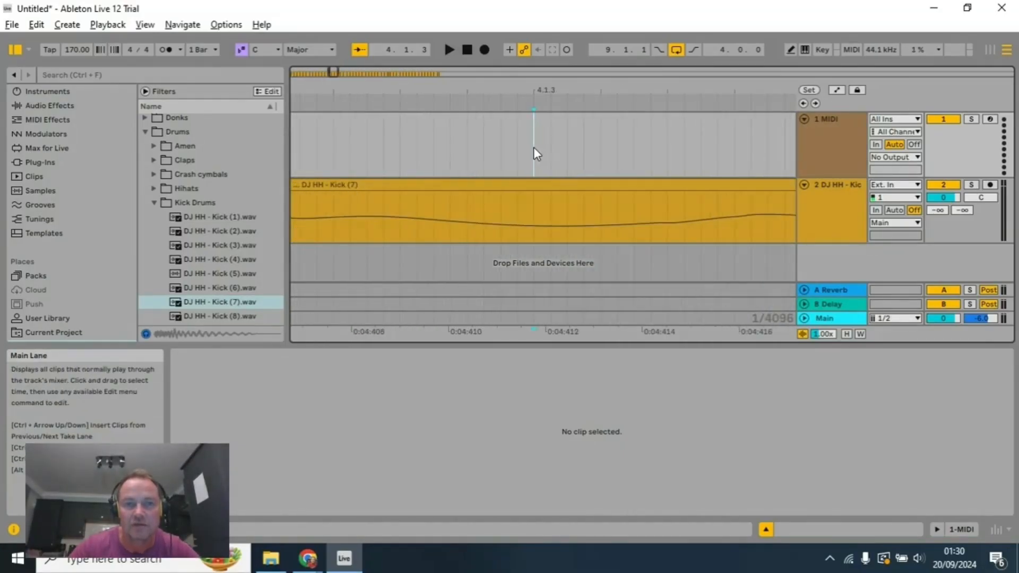
{"action": "scroll", "coordinate": [470, 146], "scroll_direction": "down", "scroll_amount": 3}
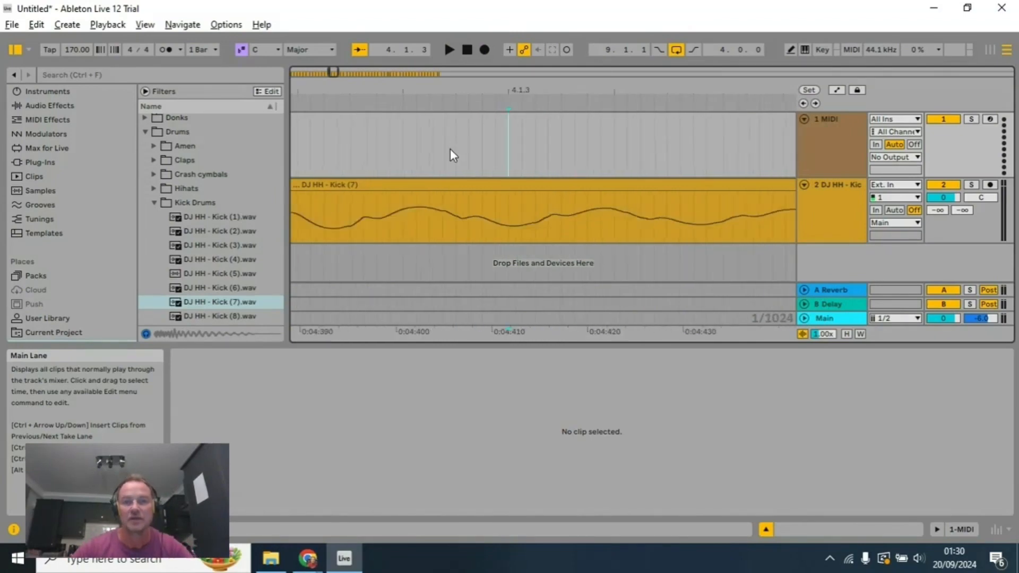
{"action": "scroll", "coordinate": [451, 154], "scroll_direction": "down", "scroll_amount": 5}
{"action": "scroll", "coordinate": [451, 154], "scroll_direction": "up", "scroll_amount": 5}
{"action": "scroll", "coordinate": [441, 164], "scroll_direction": "down", "scroll_amount": 3}
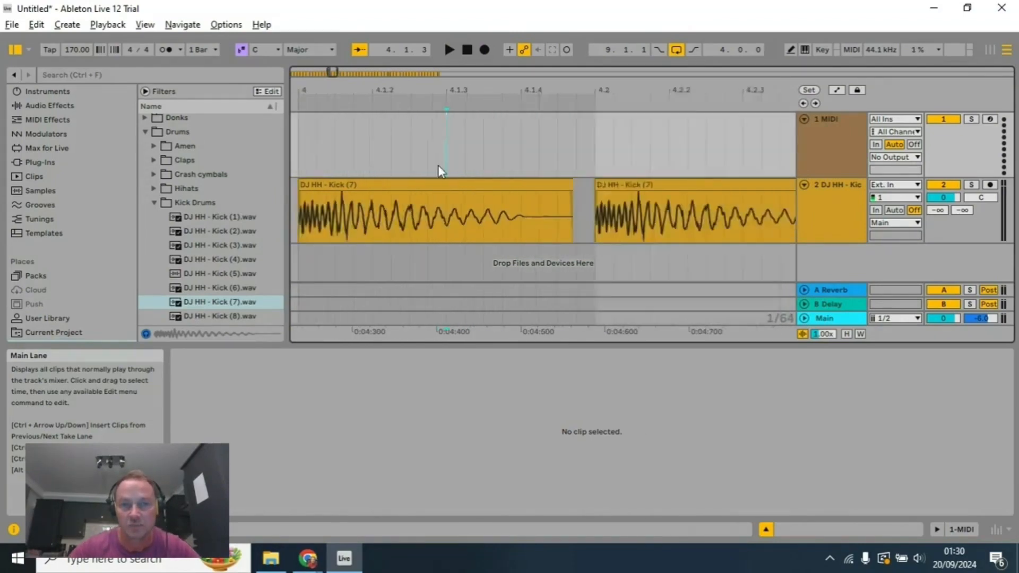
{"action": "scroll", "coordinate": [455, 155], "scroll_direction": "up", "scroll_amount": 4}
{"action": "scroll", "coordinate": [459, 138], "scroll_direction": "down", "scroll_amount": 2}
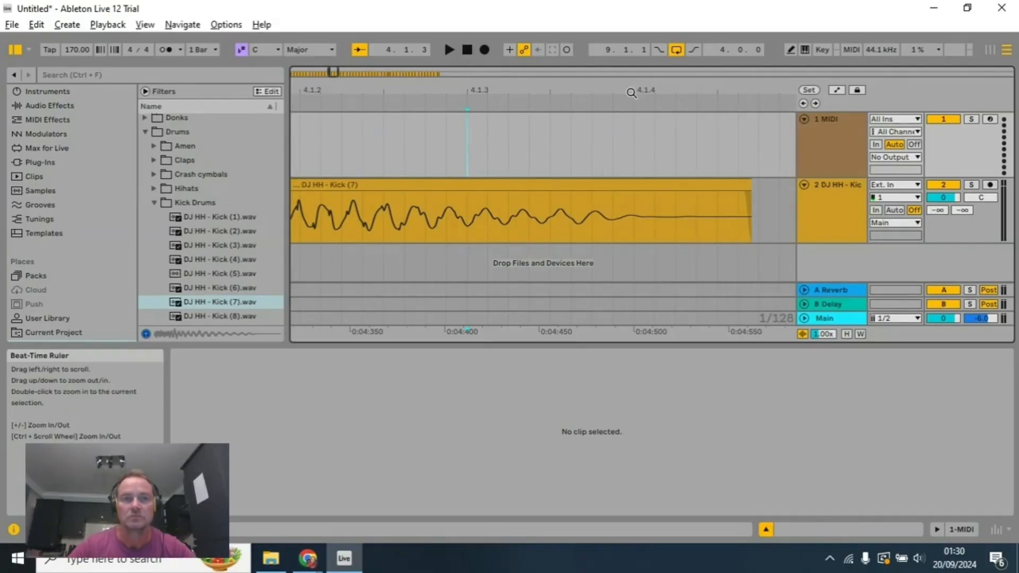
Step: Select the sixteen kick clips that fill bars 1 to 4 on the kick track
{"action": "scroll", "coordinate": [561, 163], "scroll_direction": "down", "scroll_amount": 3}
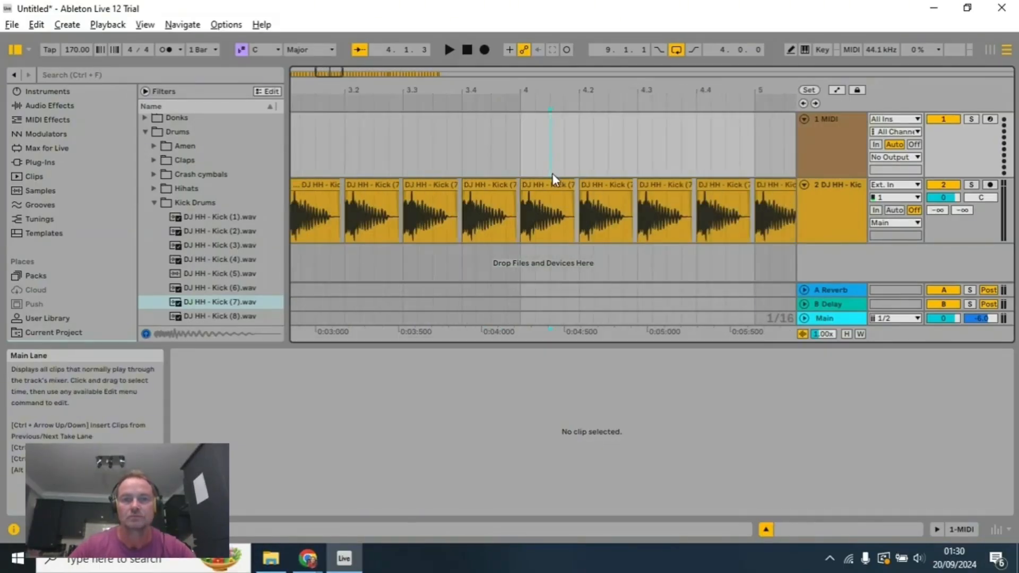
{"action": "left_click_drag", "start_coordinate": [548, 90], "coordinate": [1004, 88]}
{"action": "scroll", "coordinate": [654, 158], "scroll_direction": "down", "scroll_amount": 2}
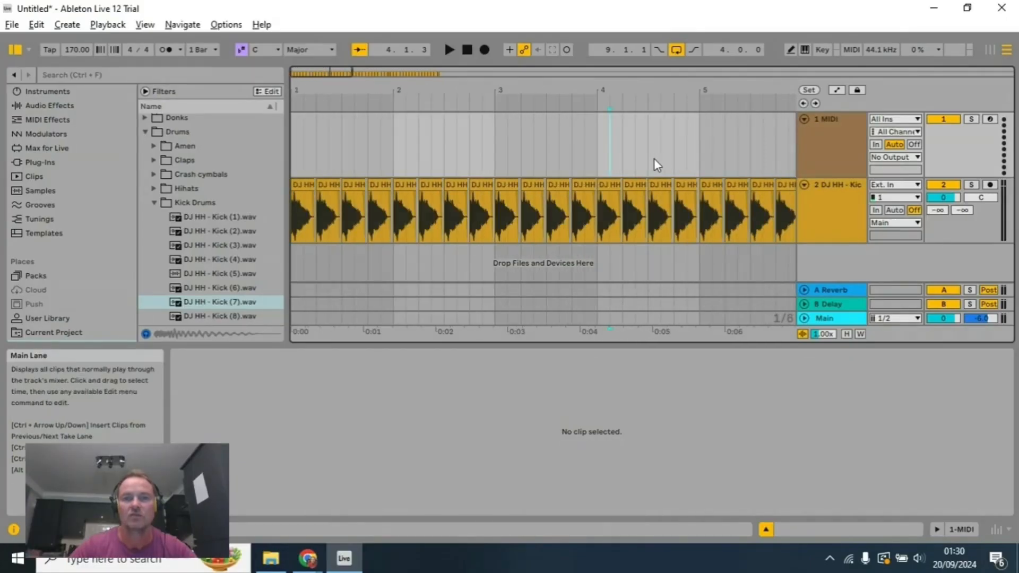
{"action": "left_click", "coordinate": [694, 194]}
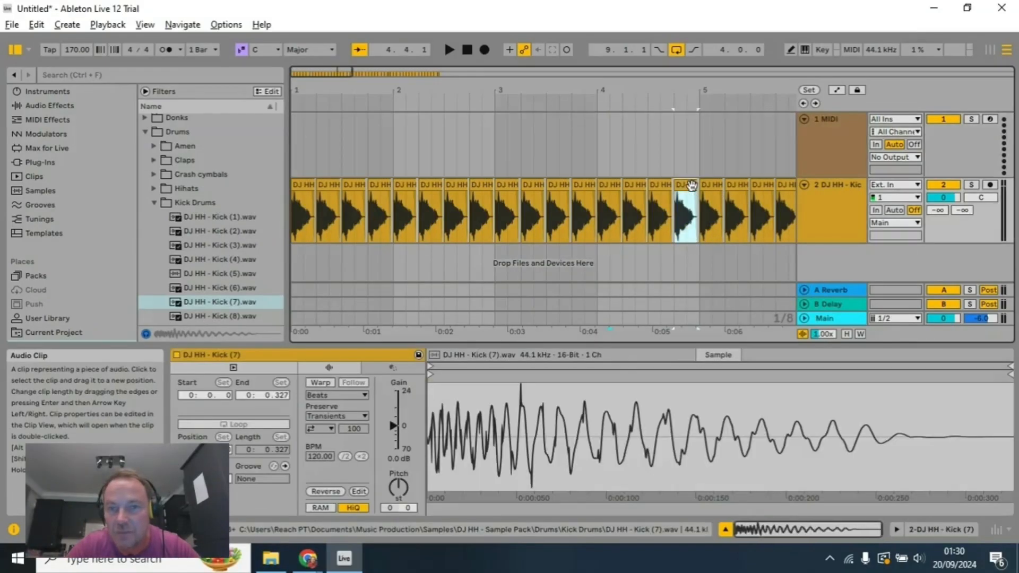
{"action": "left_click", "coordinate": [309, 188], "text": "shift"}
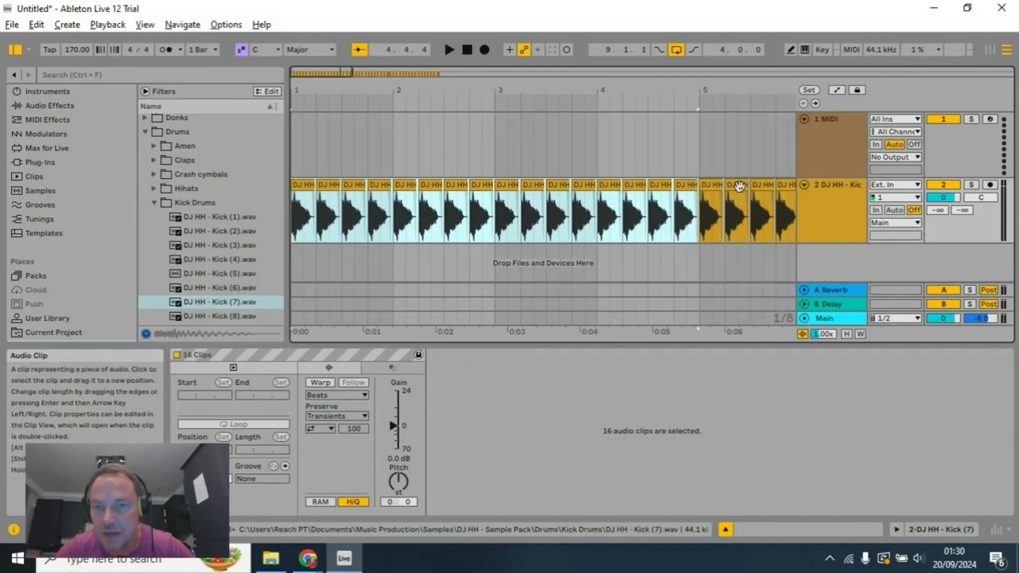
Step: Reselect the sixteen kick clips from bar 1 up to bar 5 and consolidate them into a single clip
{"action": "scroll", "coordinate": [683, 189], "scroll_direction": "up", "scroll_amount": 3}
{"action": "left_click", "coordinate": [715, 202]}
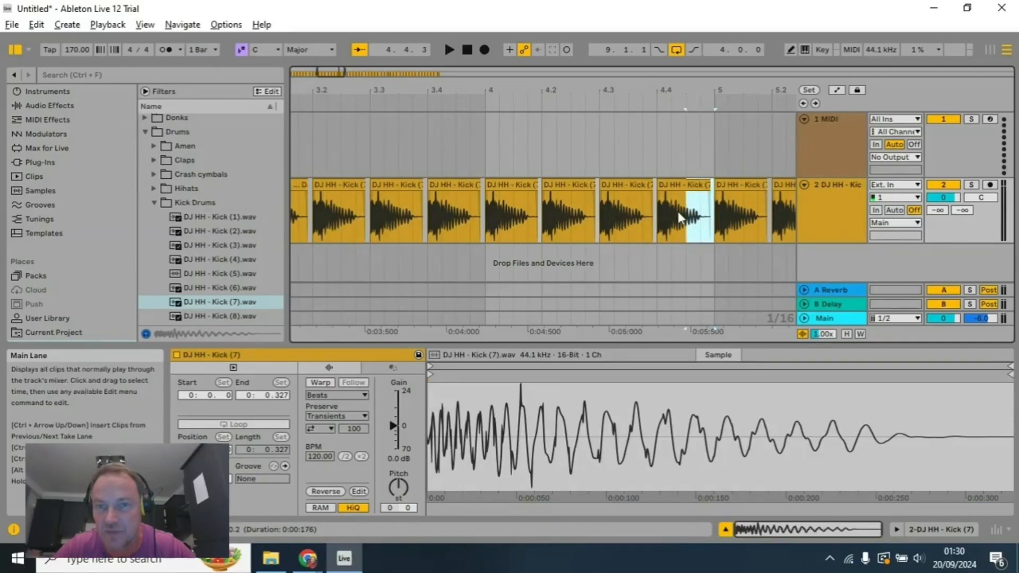
{"action": "left_click_drag", "start_coordinate": [634, 225], "coordinate": [270, 208]}
{"action": "left_click_drag", "start_coordinate": [367, 80], "coordinate": [380, 88]}
{"action": "left_click", "coordinate": [336, 193], "text": "shift"}
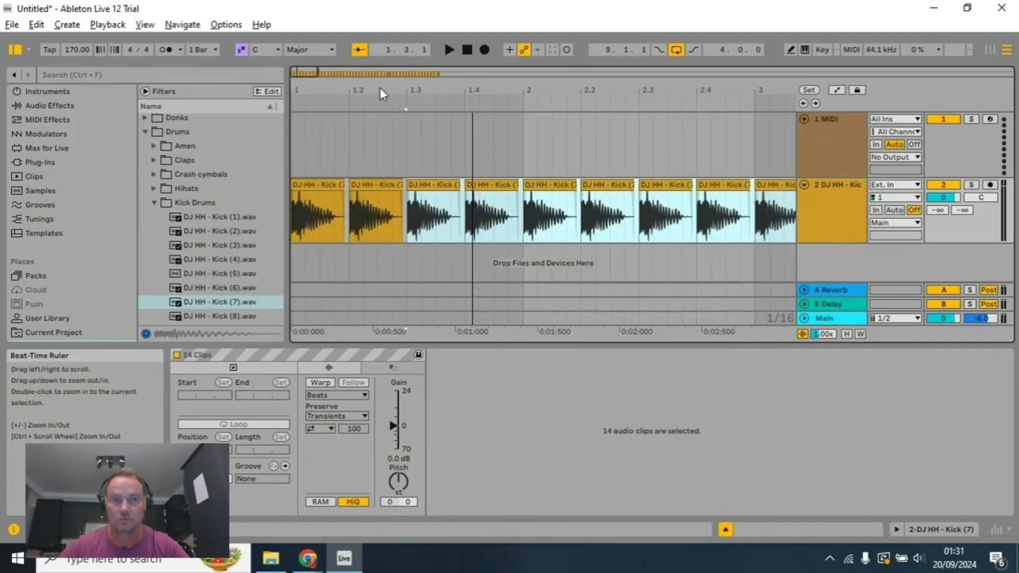
{"action": "left_click", "coordinate": [326, 201], "text": "shift"}
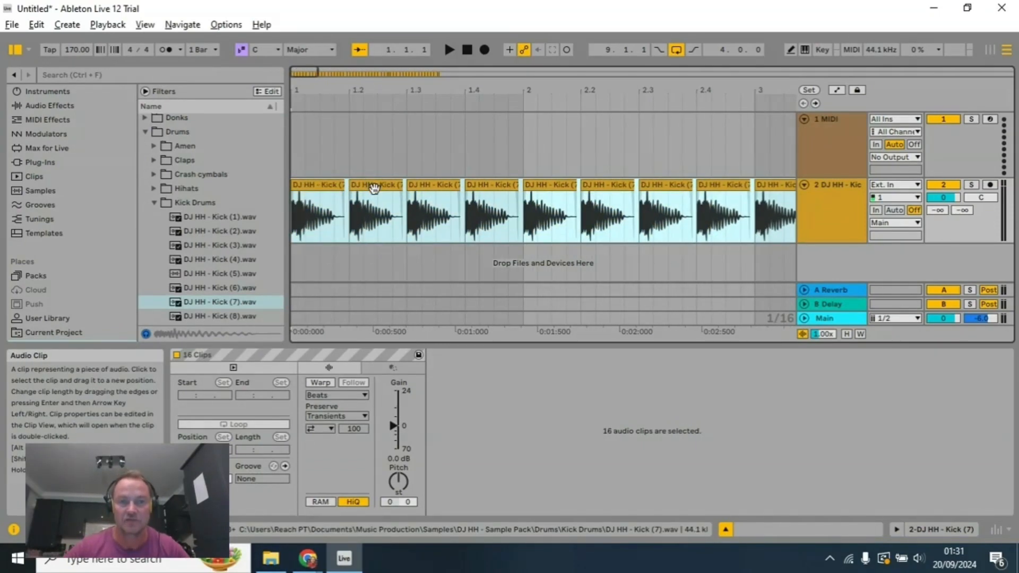
{"action": "right_click", "coordinate": [375, 189]}
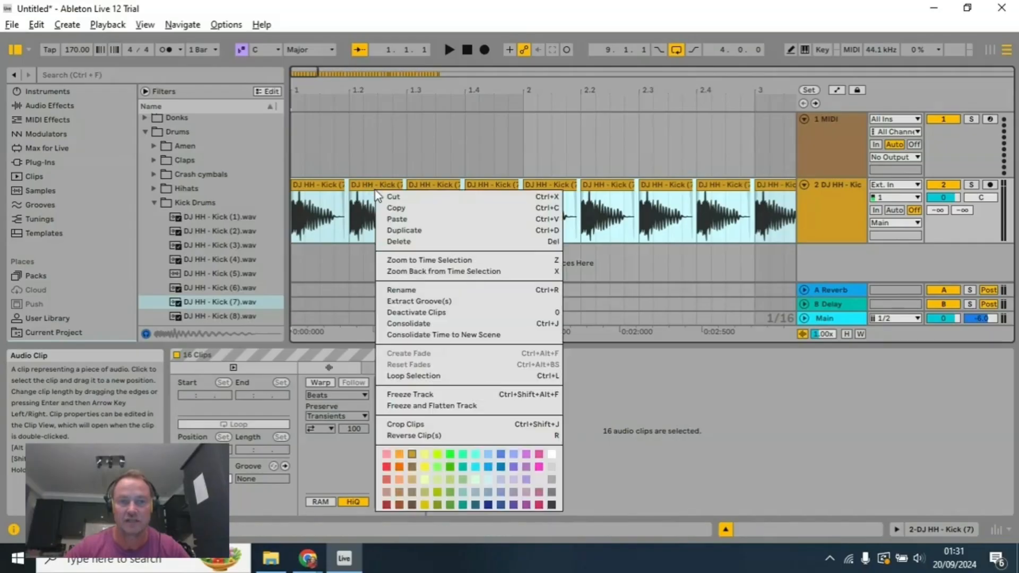
{"action": "left_click", "coordinate": [435, 322]}
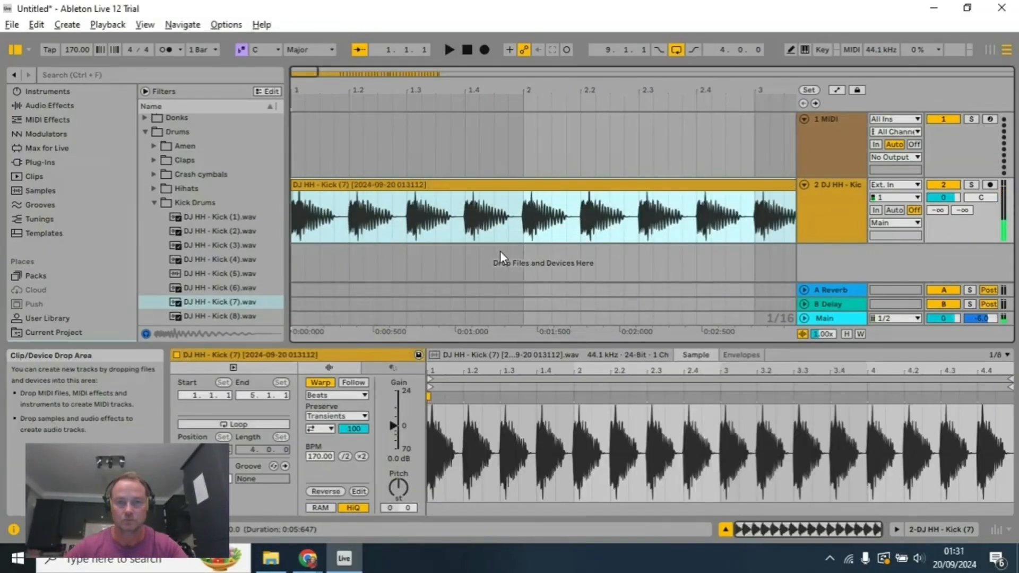
Step: Set the arrangement loop to the consolidated four-bar kick clip using Loop Selection
{"action": "scroll", "coordinate": [501, 252], "scroll_direction": "down", "scroll_amount": 5}
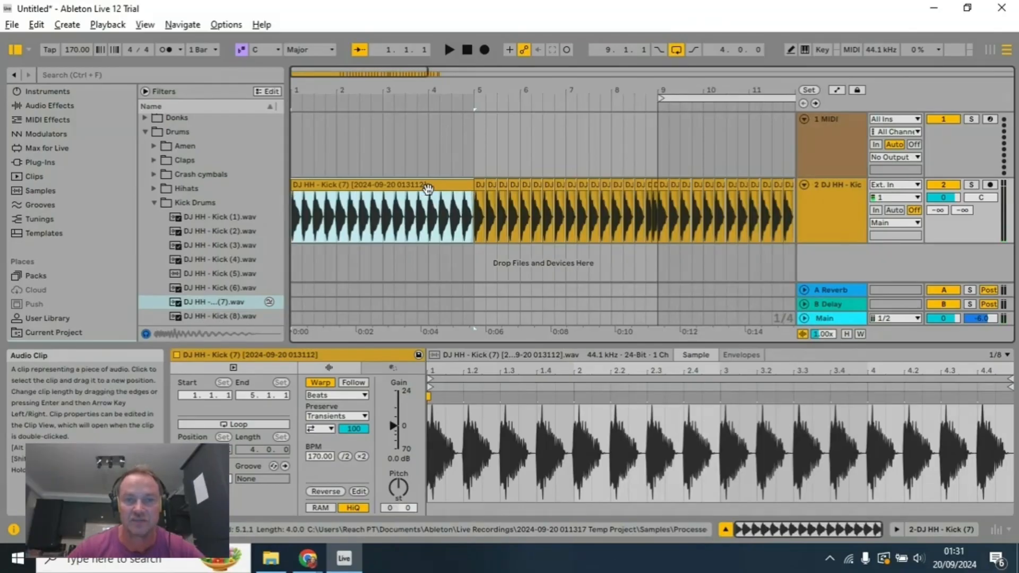
{"action": "right_click", "coordinate": [456, 188]}
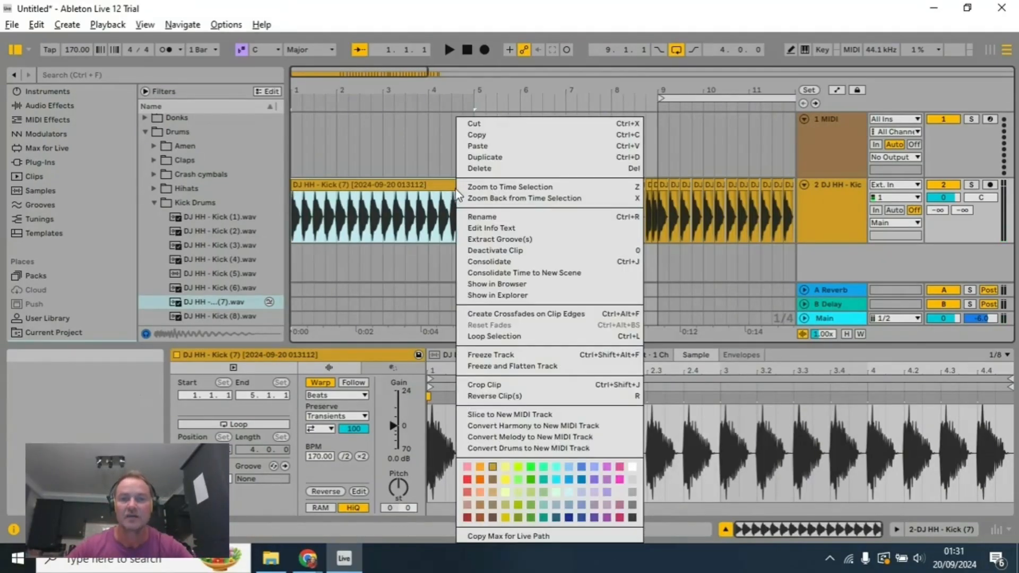
{"action": "left_click", "coordinate": [494, 336]}
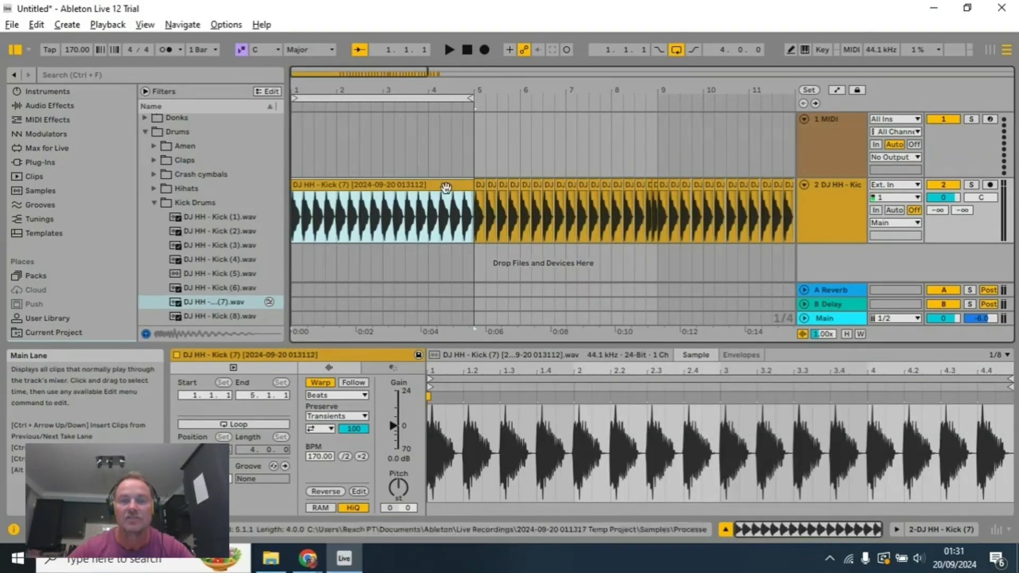
Step: Insert a new audio track and move the consolidated kick clip down onto it at bar 1
{"action": "right_click", "coordinate": [811, 266]}
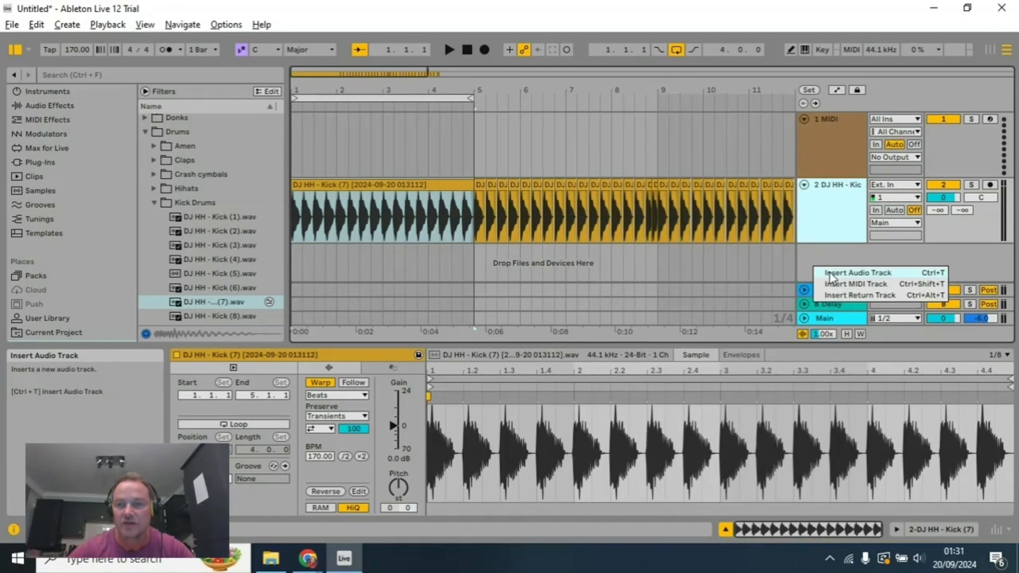
{"action": "left_click", "coordinate": [831, 270]}
{"action": "left_click_drag", "start_coordinate": [443, 162], "coordinate": [428, 227]}
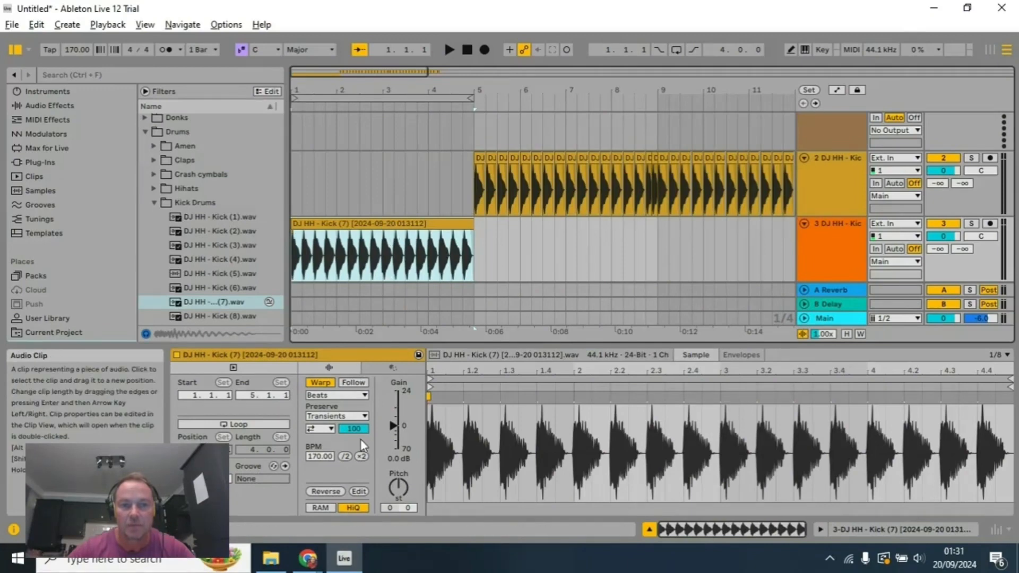
Step: Turn on looping for the consolidated kick clip and move it back to bar 1 on the original kick track
{"action": "left_click", "coordinate": [263, 424]}
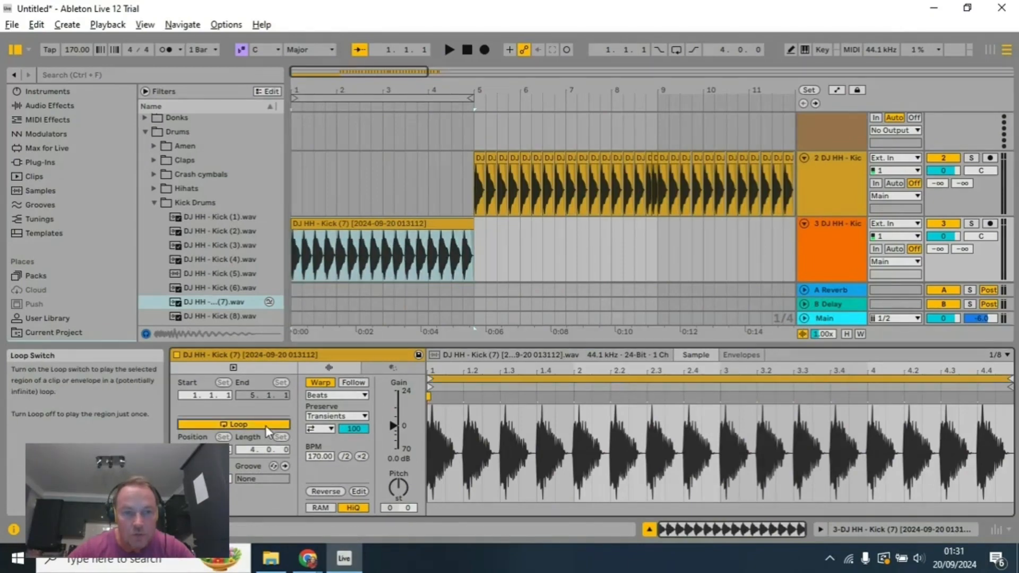
{"action": "left_click_drag", "start_coordinate": [469, 217], "coordinate": [445, 197]}
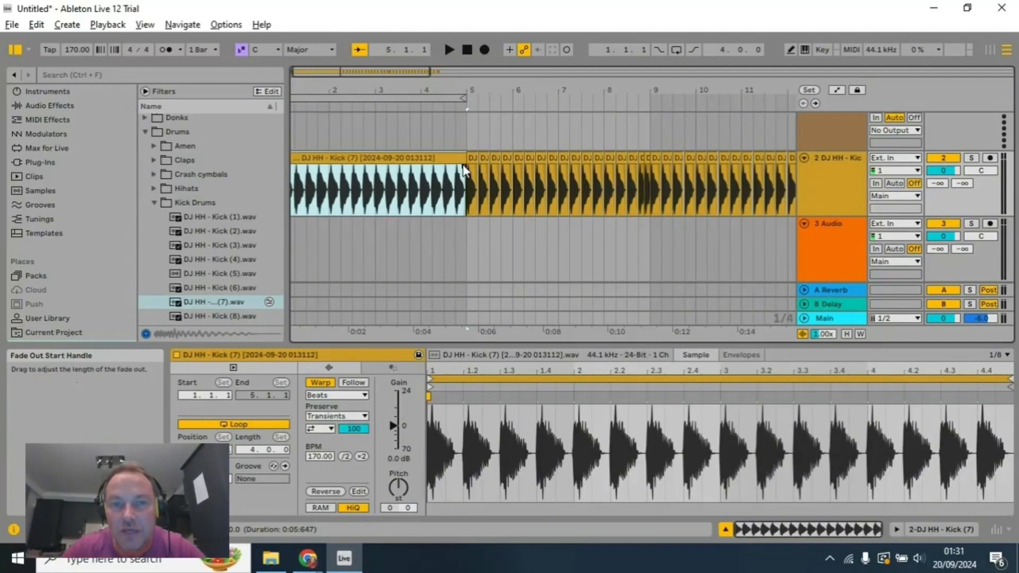
Step: Consolidate the seventeen kick clips from bar 5 up to bar 9 into a single clip and turn on its looping
{"action": "left_click_drag", "start_coordinate": [498, 86], "coordinate": [434, 86]}
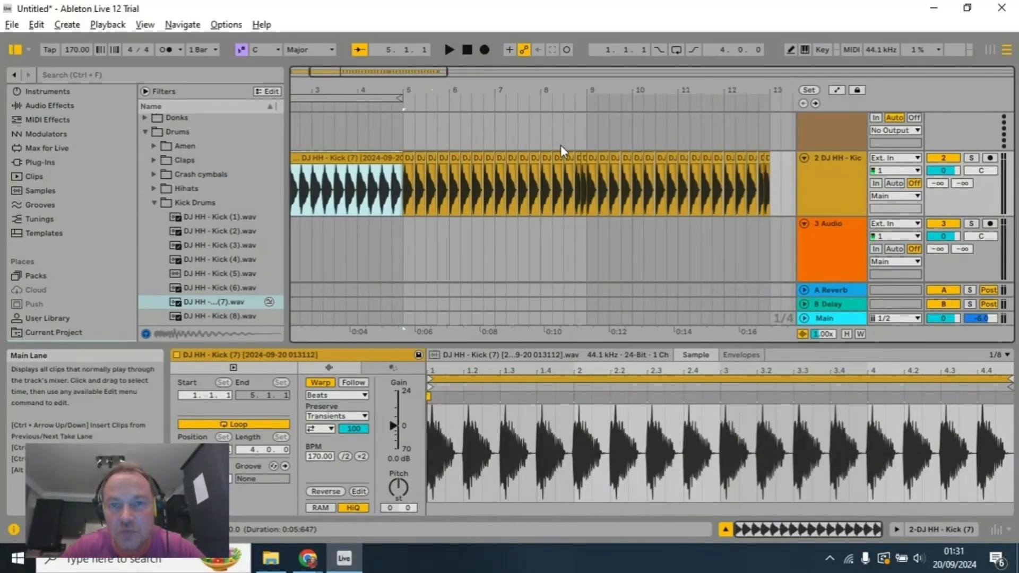
{"action": "scroll", "coordinate": [564, 151], "scroll_direction": "up", "scroll_amount": 3, "text": "ctrl"}
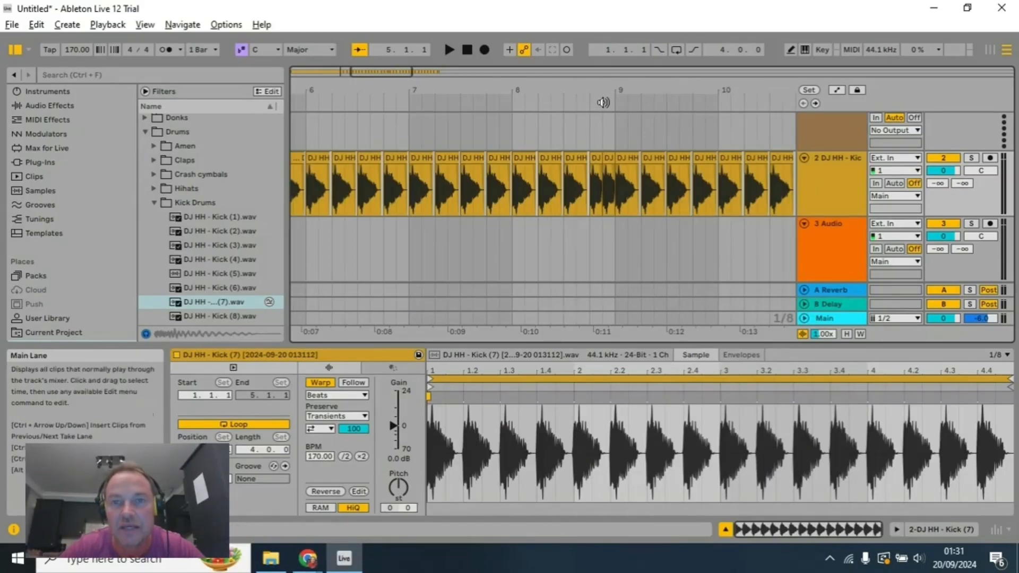
{"action": "left_click_drag", "start_coordinate": [482, 92], "coordinate": [592, 97]}
{"action": "left_click", "coordinate": [339, 158]}
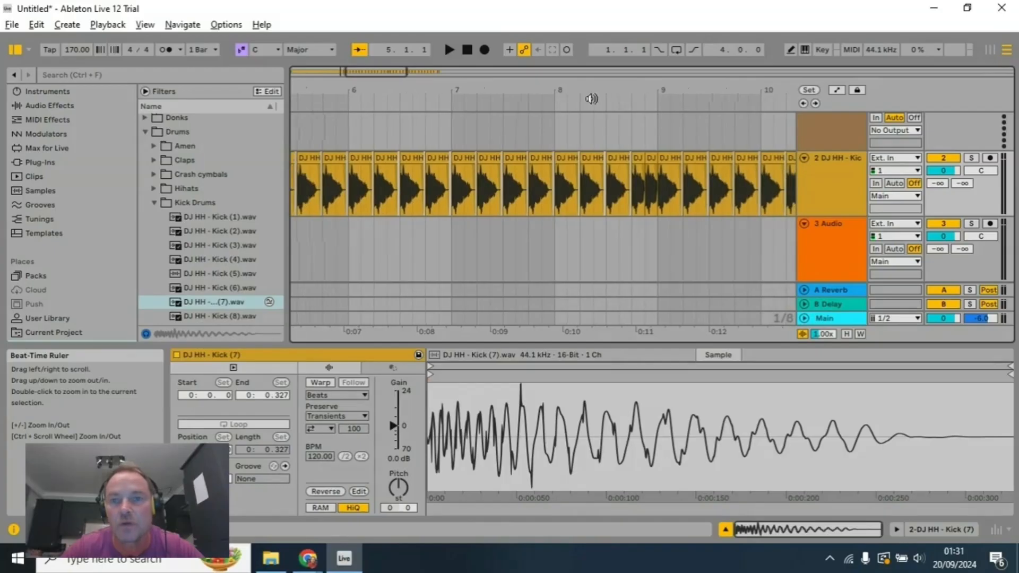
{"action": "left_click", "coordinate": [654, 158], "text": "shift"}
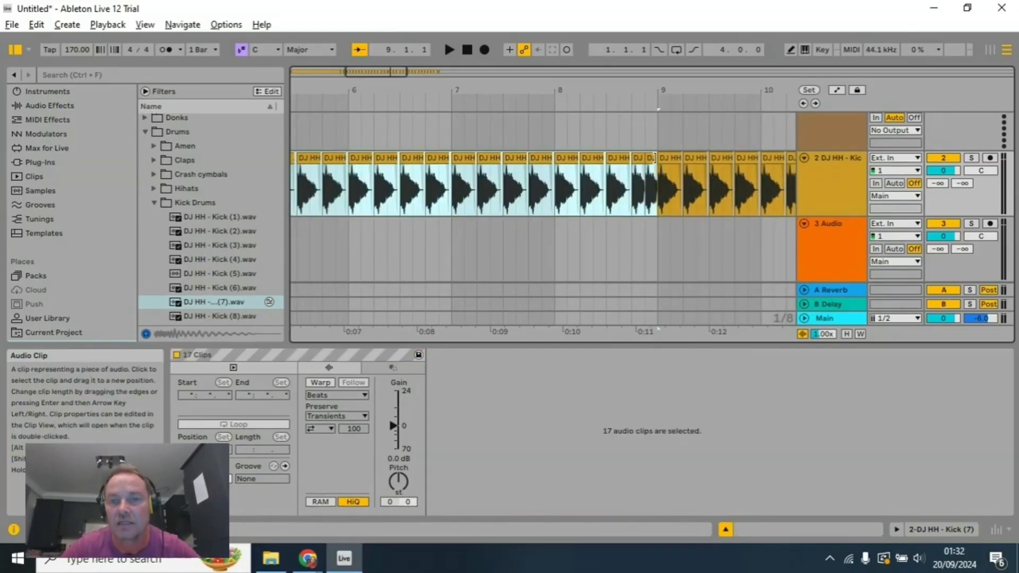
{"action": "scroll", "coordinate": [661, 173], "scroll_direction": "up", "scroll_amount": 3}
{"action": "right_click", "coordinate": [649, 166]}
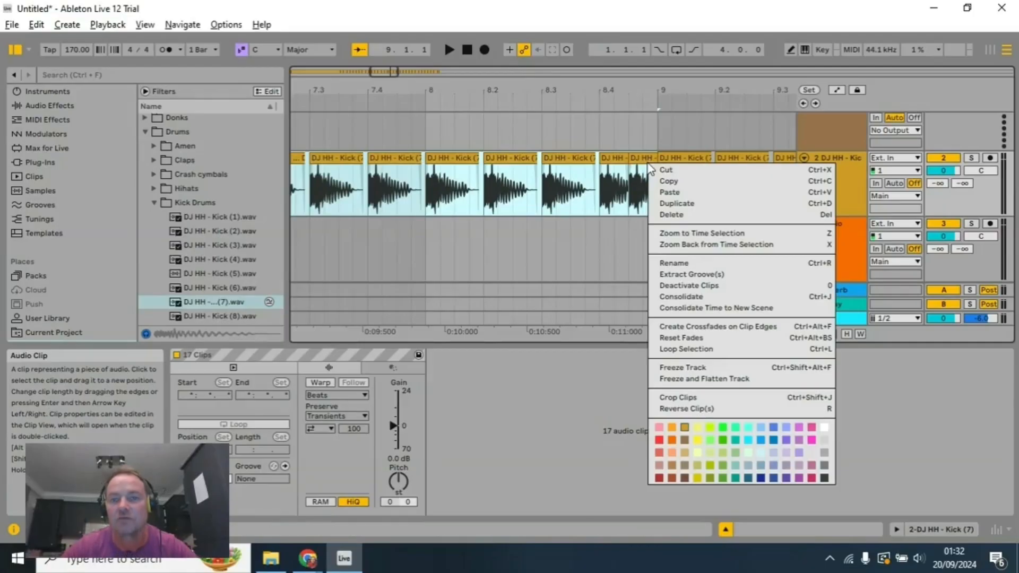
{"action": "left_click", "coordinate": [690, 296]}
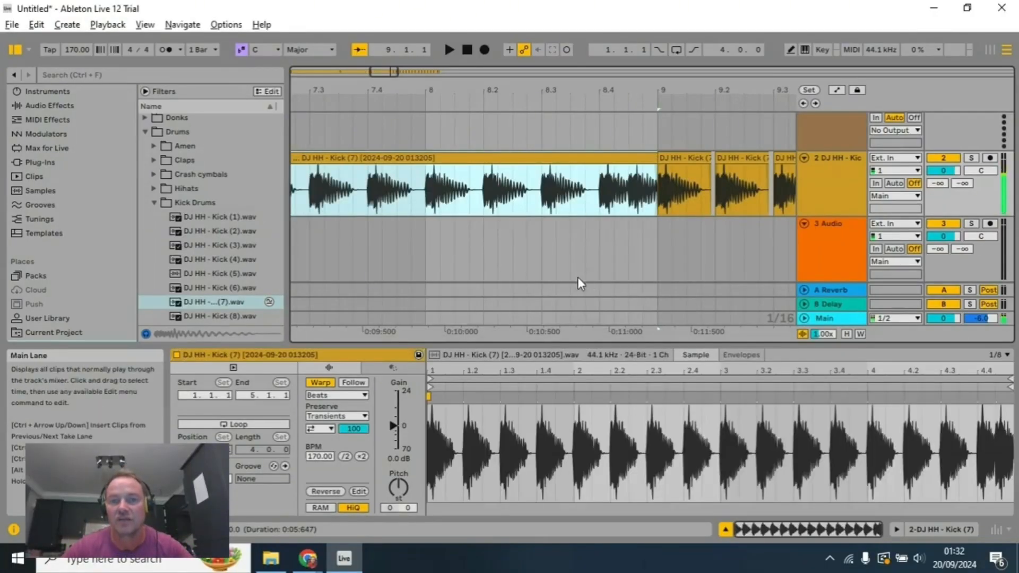
{"action": "left_click", "coordinate": [256, 424]}
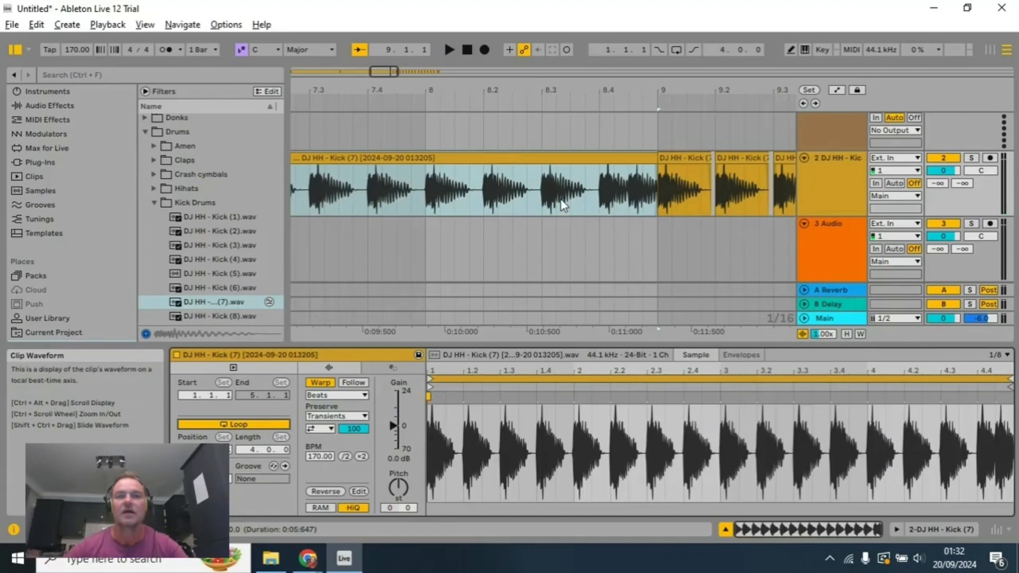
{"action": "scroll", "coordinate": [562, 211], "scroll_direction": "up", "scroll_amount": 5, "text": "ctrl"}
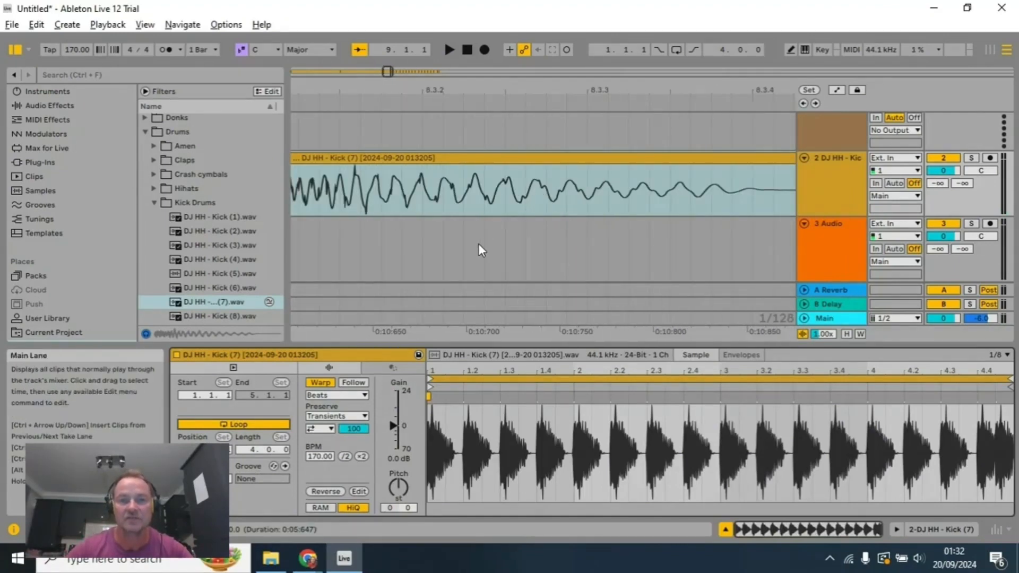
{"action": "scroll", "coordinate": [480, 206], "scroll_direction": "up", "scroll_amount": 10, "text": "ctrl"}
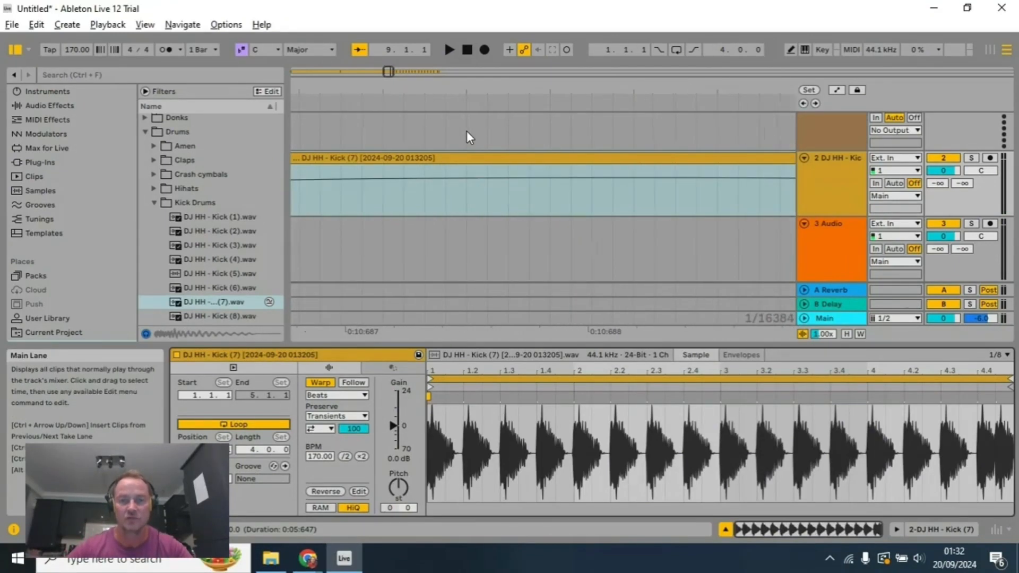
{"action": "scroll", "coordinate": [545, 232], "scroll_direction": "down", "scroll_amount": 4, "text": "ctrl"}
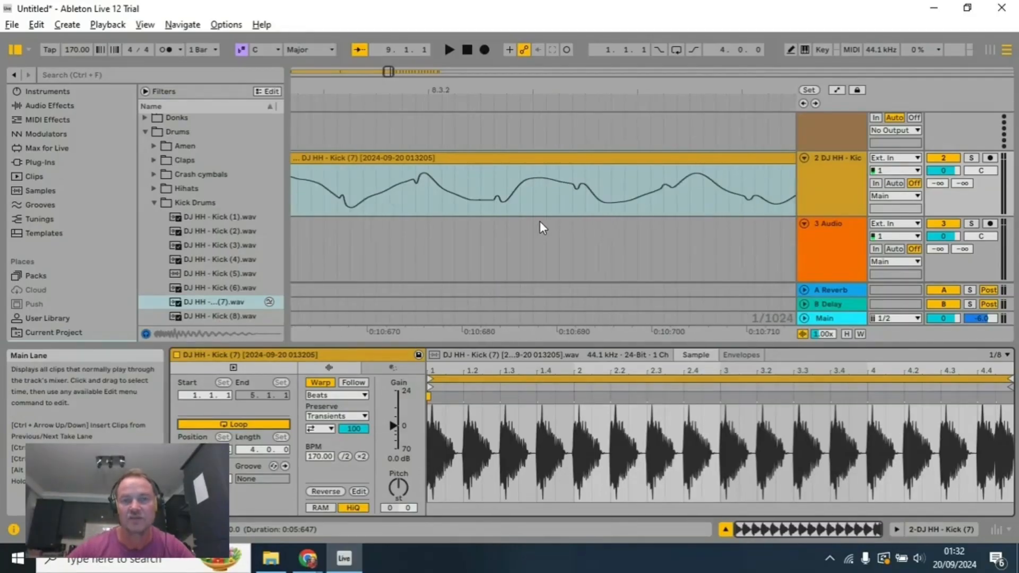
{"action": "scroll", "coordinate": [541, 226], "scroll_direction": "up", "scroll_amount": 10, "text": "ctrl"}
Step: Recolour the consolidated kick clip spanning bars 5 to 8 blue
{"action": "scroll", "coordinate": [543, 232], "scroll_direction": "down", "scroll_amount": 2, "text": "ctrl"}
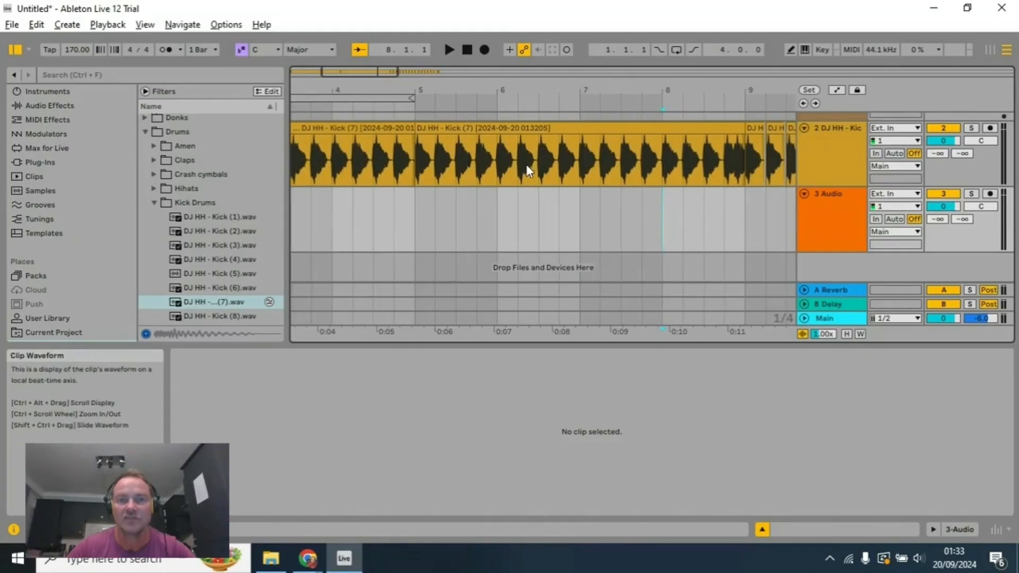
{"action": "left_click", "coordinate": [518, 131]}
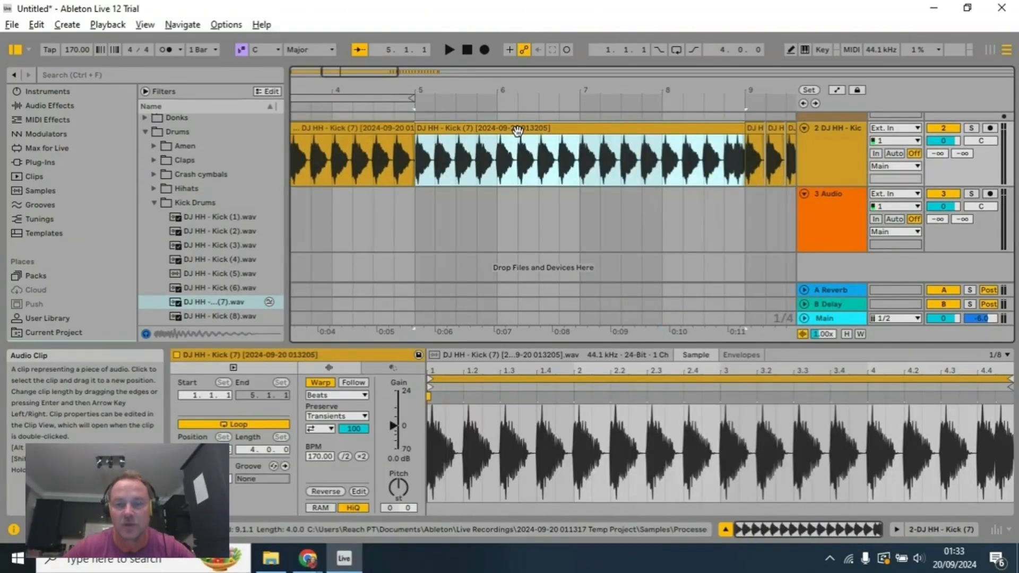
{"action": "right_click", "coordinate": [518, 131]}
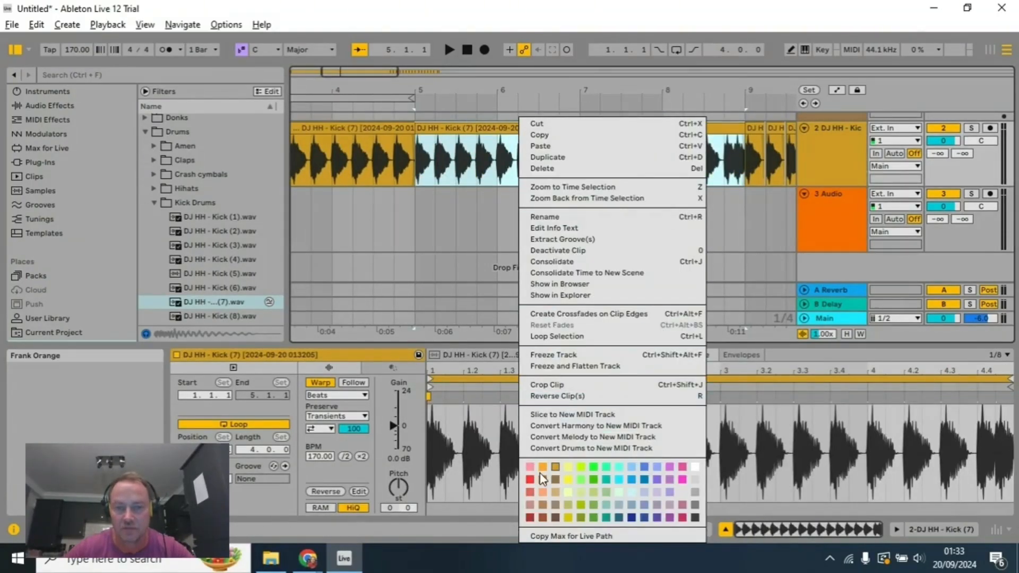
{"action": "left_click", "coordinate": [646, 481]}
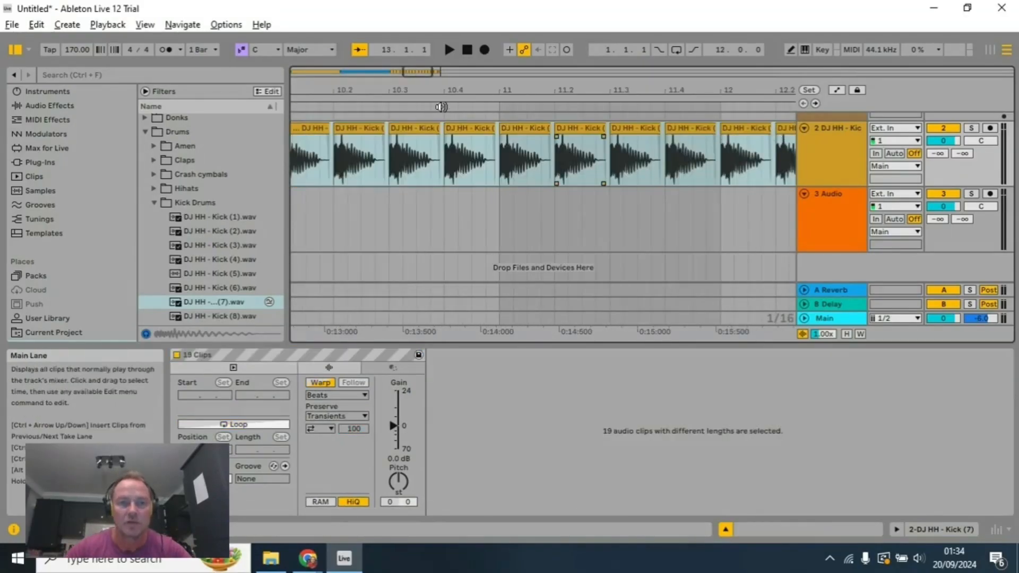
Step: Move the start point of the arrangement loop from bar 1 to 3.1.3
{"action": "left_click_drag", "start_coordinate": [417, 88], "coordinate": [417, 89]}
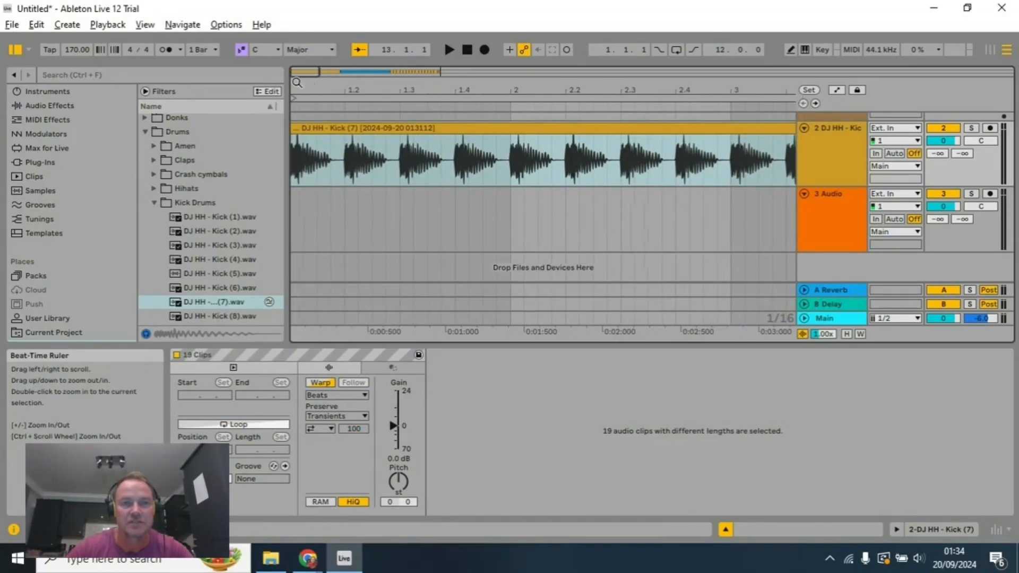
{"action": "left_click_drag", "start_coordinate": [292, 98], "coordinate": [759, 101]}
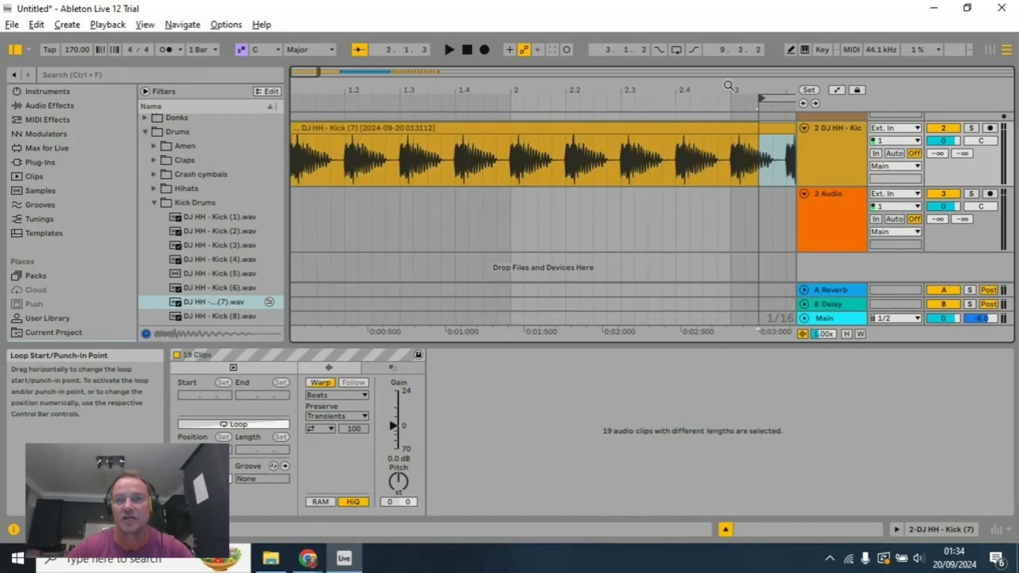
{"action": "left_click_drag", "start_coordinate": [706, 80], "coordinate": [423, 56]}
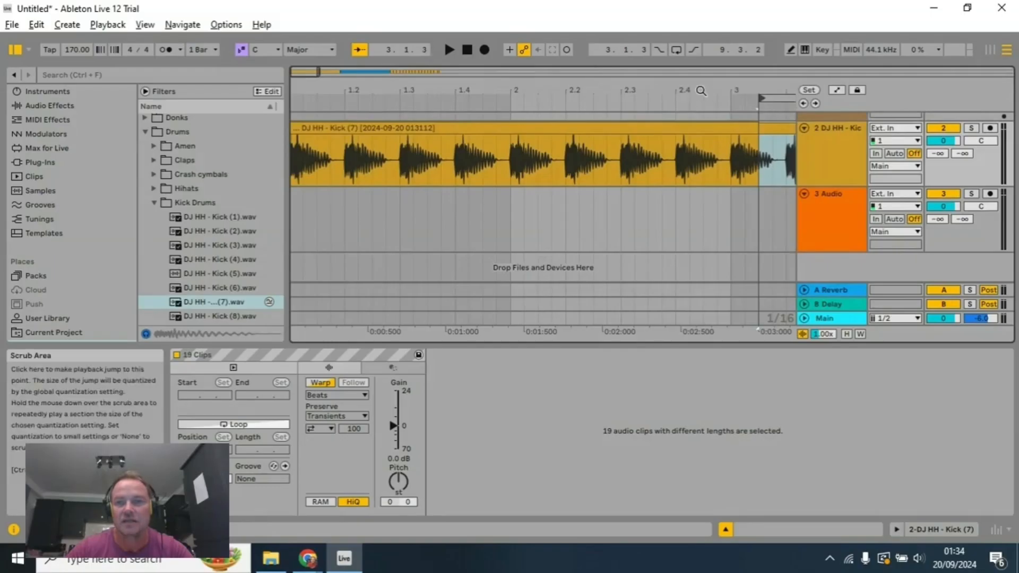
{"action": "scroll", "coordinate": [701, 91], "scroll_direction": "right", "scroll_amount": 10}
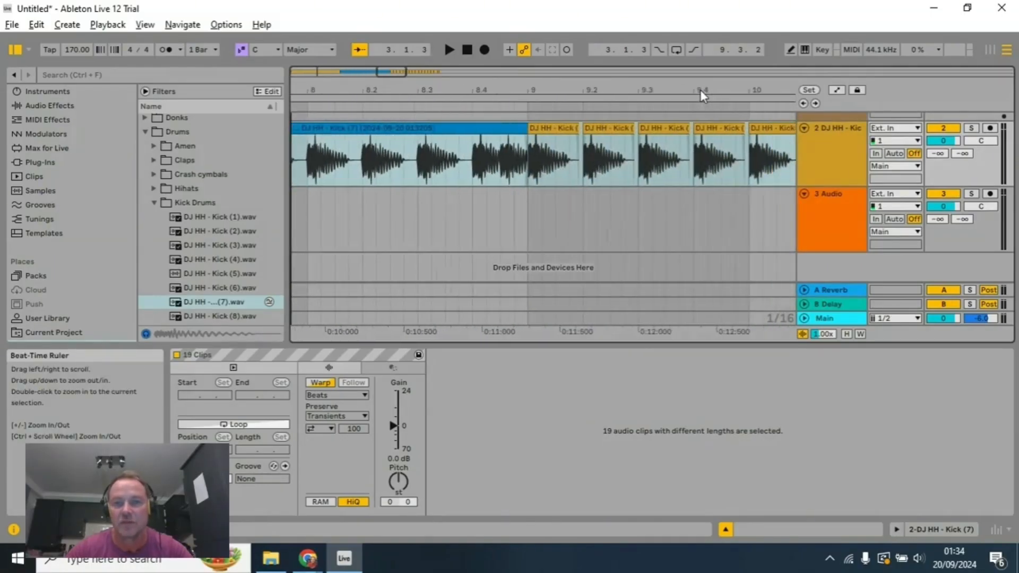
{"action": "scroll", "coordinate": [699, 90], "scroll_direction": "right", "scroll_amount": 1}
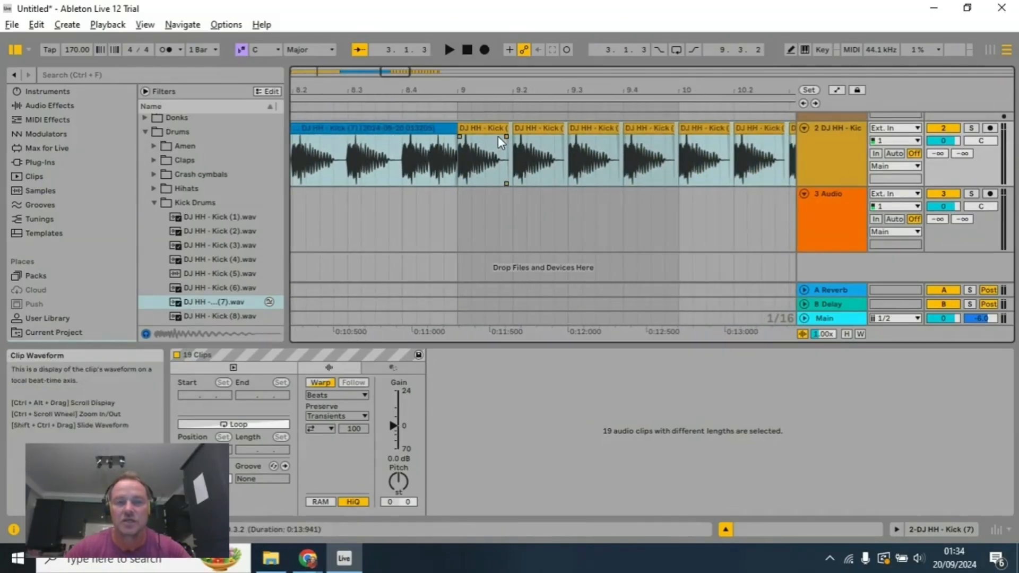
Step: Set the arrangement loop to start at 9.1.1 and span the four bars of unconsolidated kick clips
{"action": "scroll", "coordinate": [542, 152], "scroll_direction": "up", "scroll_amount": 5}
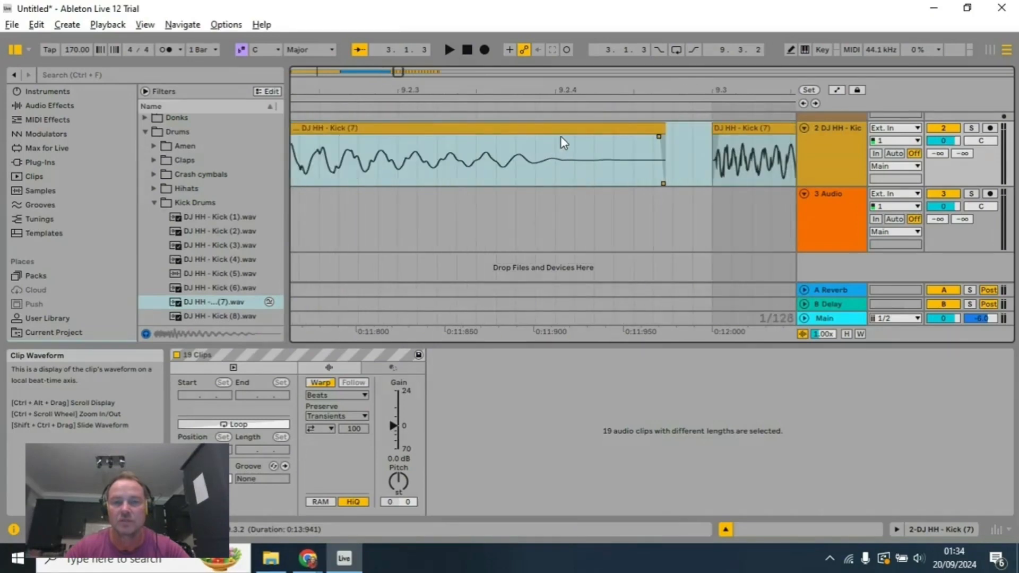
{"action": "scroll", "coordinate": [560, 158], "scroll_direction": "down", "scroll_amount": 6}
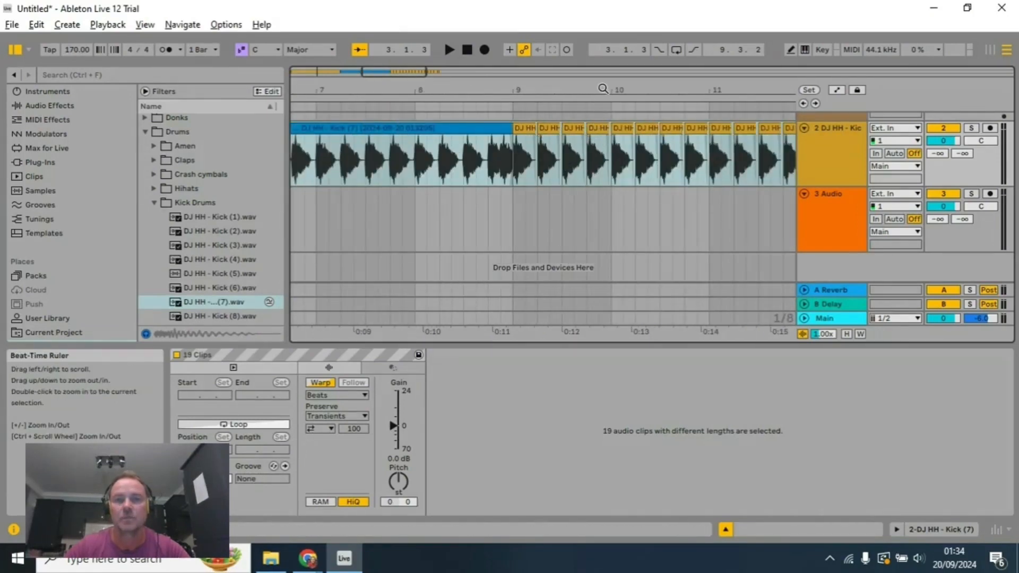
{"action": "scroll", "coordinate": [603, 89], "scroll_direction": "right", "scroll_amount": 3}
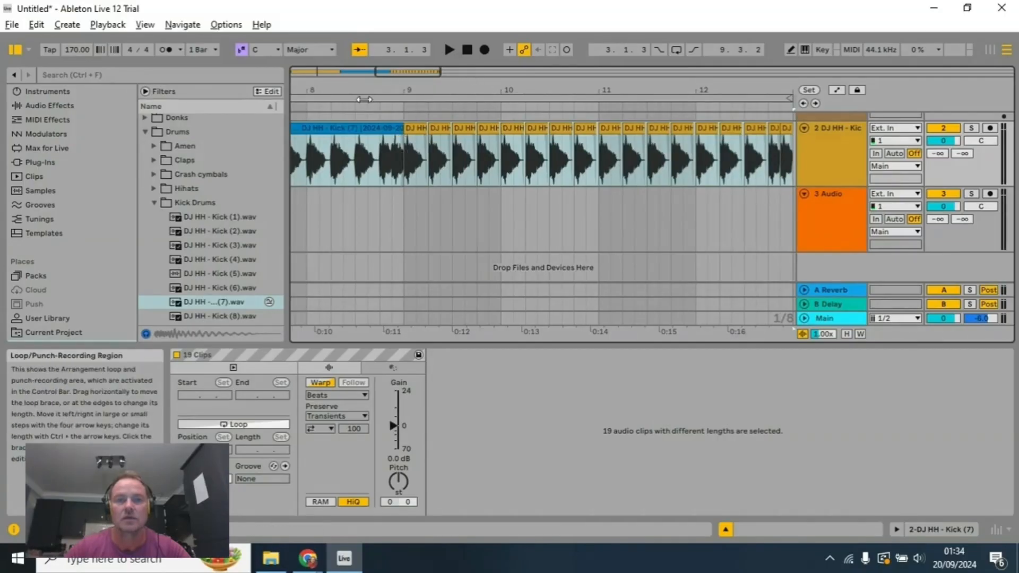
{"action": "scroll", "coordinate": [368, 88], "scroll_direction": "left", "scroll_amount": 18}
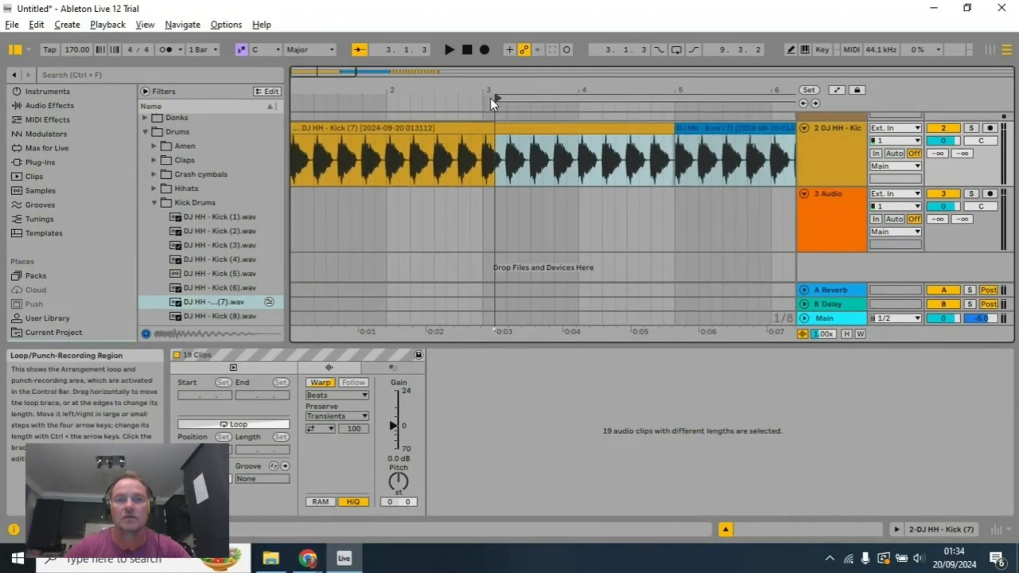
{"action": "left_click_drag", "start_coordinate": [493, 98], "coordinate": [760, 115]}
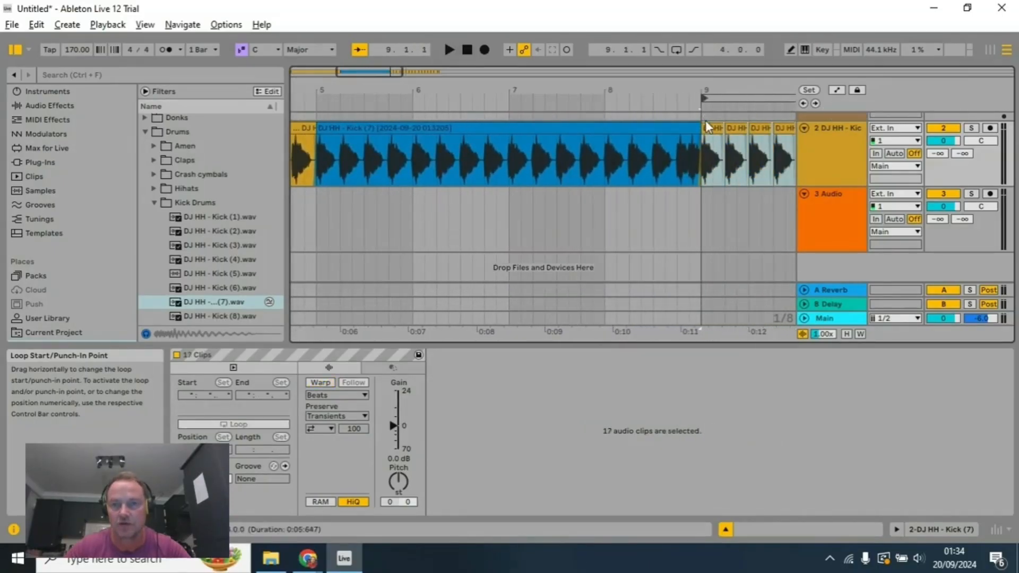
{"action": "left_click_drag", "start_coordinate": [713, 86], "coordinate": [377, 89]}
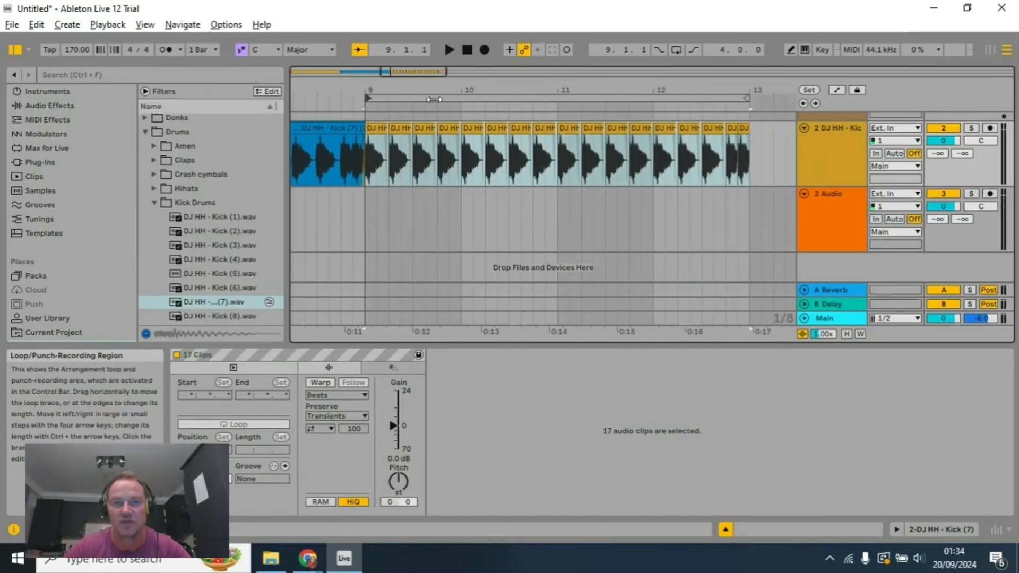
Step: Turn on arrangement looping and audition the looped kick section starting at bar 9
{"action": "left_click", "coordinate": [316, 101]}
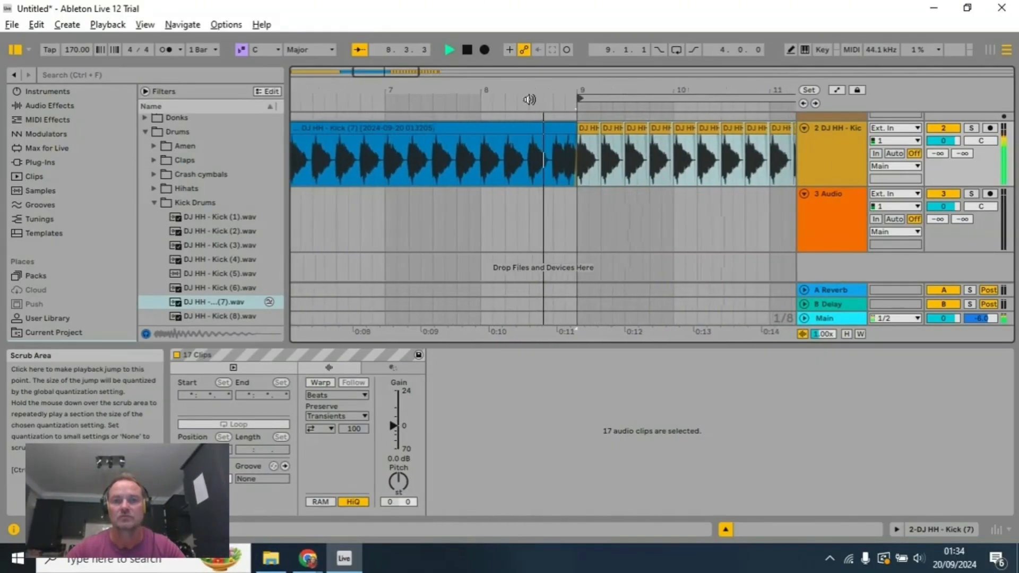
{"action": "key", "text": "space"}
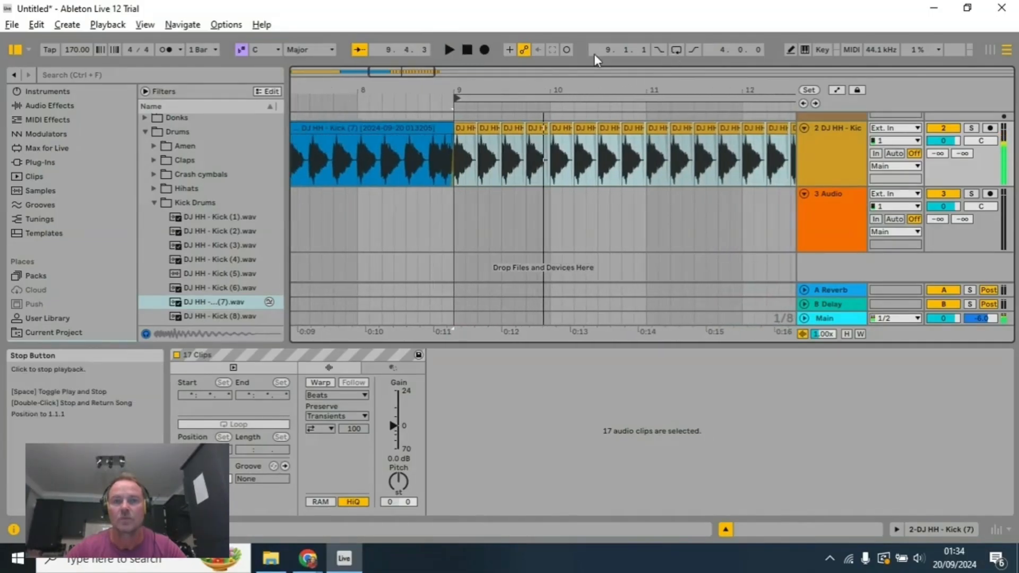
{"action": "left_click", "coordinate": [674, 52]}
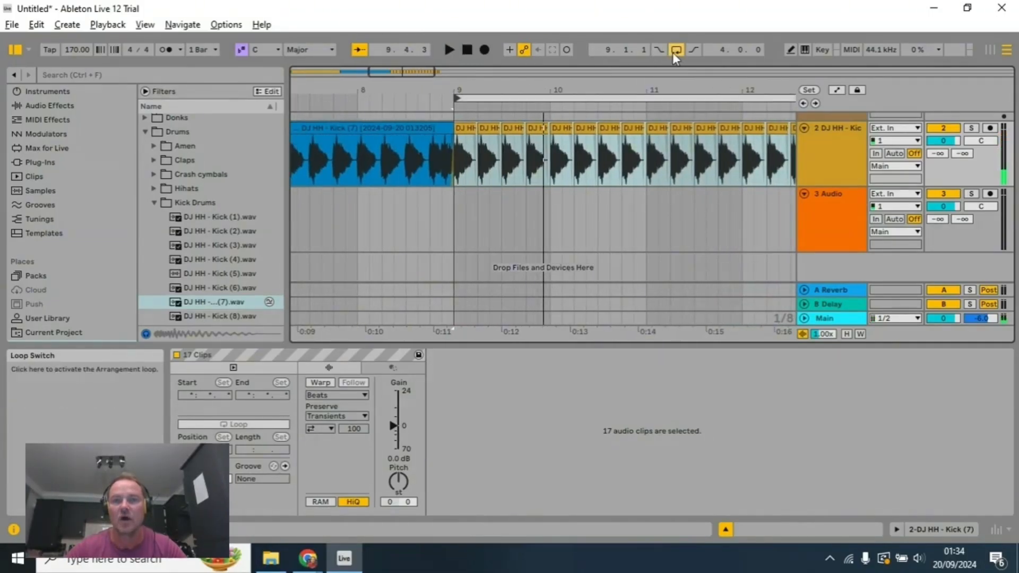
{"action": "left_click", "coordinate": [439, 104]}
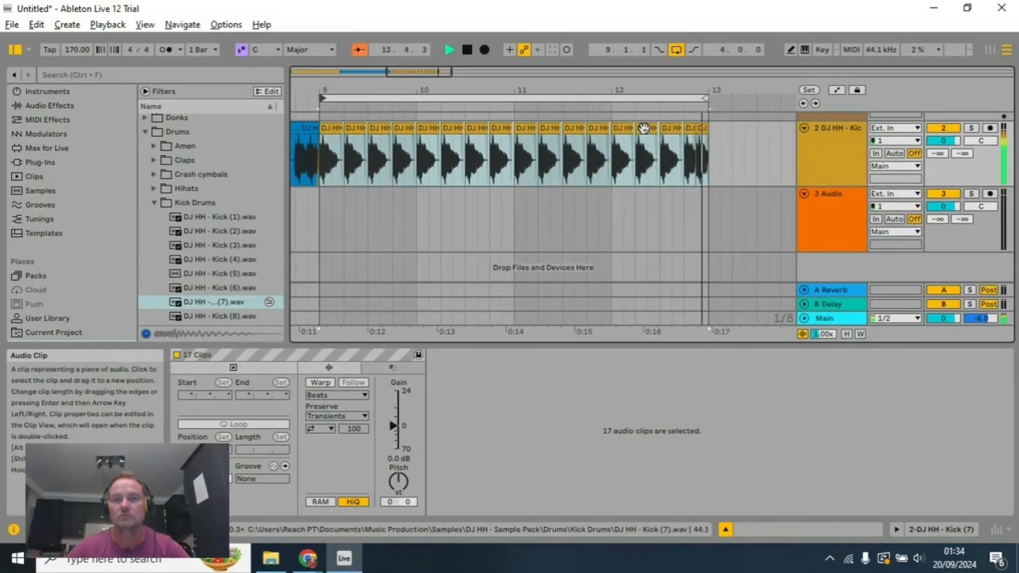
{"action": "left_click", "coordinate": [466, 50]}
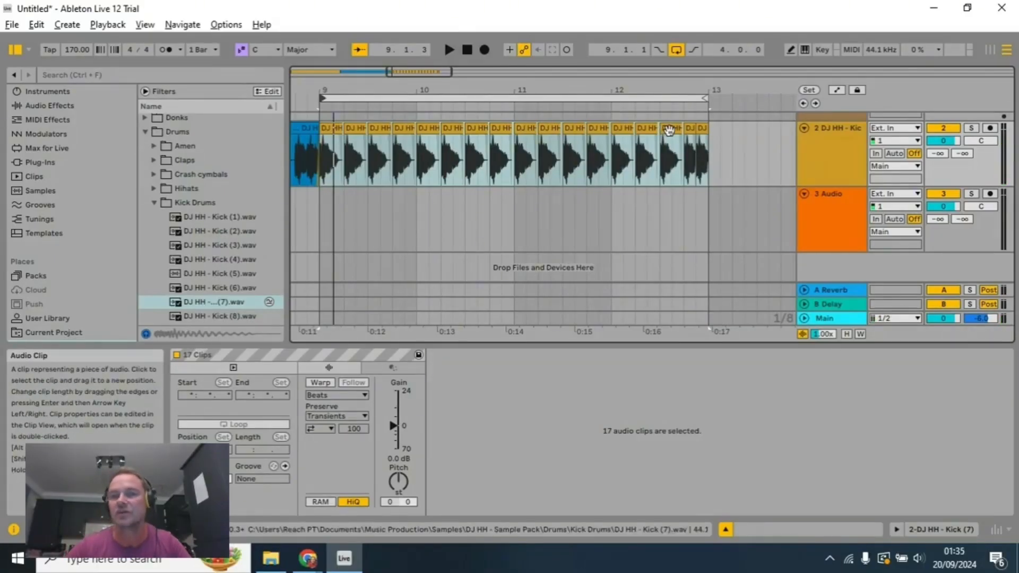
Step: Delete the full-length kick clip at 12.3, just before the two short kicks
{"action": "left_click", "coordinate": [668, 130]}
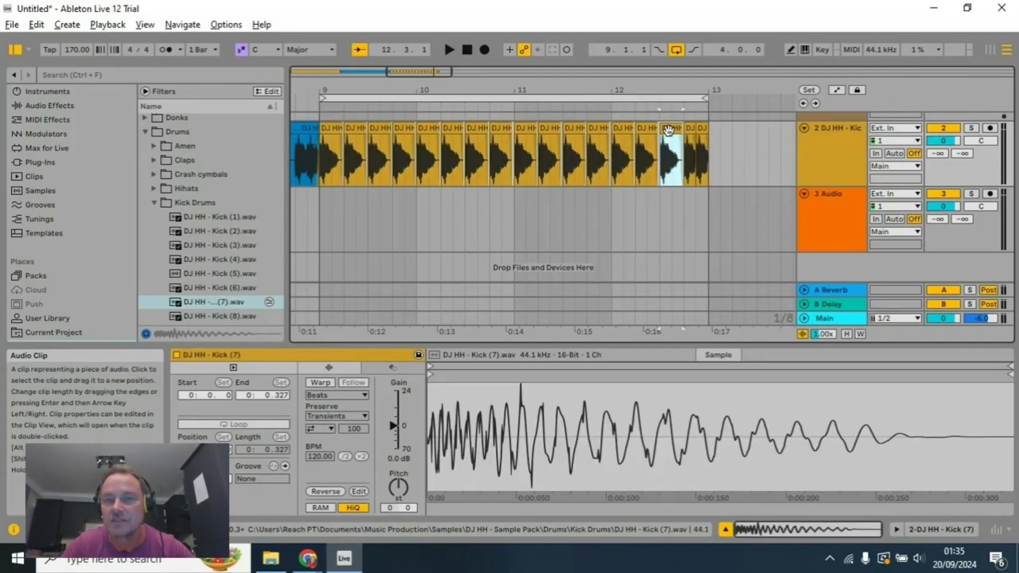
{"action": "scroll", "coordinate": [669, 131], "scroll_direction": "down", "scroll_amount": 5}
{"action": "scroll", "coordinate": [540, 132], "scroll_direction": "down", "scroll_amount": 3}
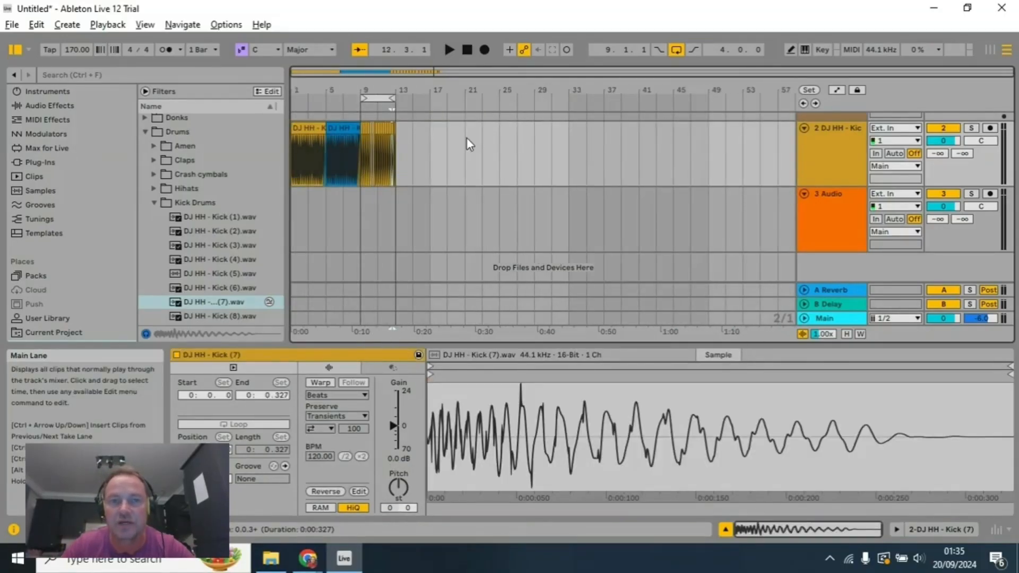
{"action": "scroll", "coordinate": [385, 146], "scroll_direction": "up", "scroll_amount": 4}
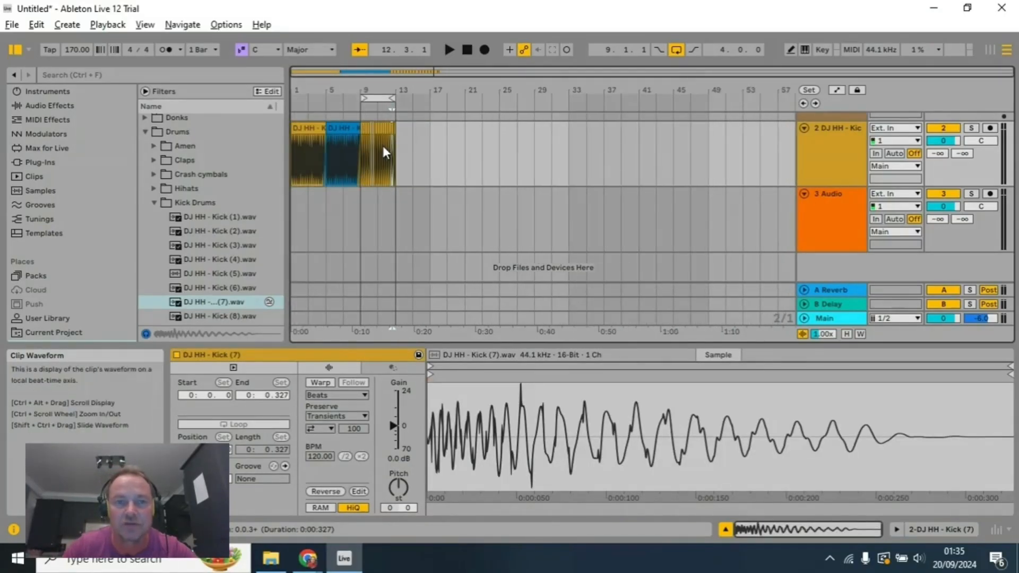
{"action": "scroll", "coordinate": [383, 145], "scroll_direction": "up", "scroll_amount": 8}
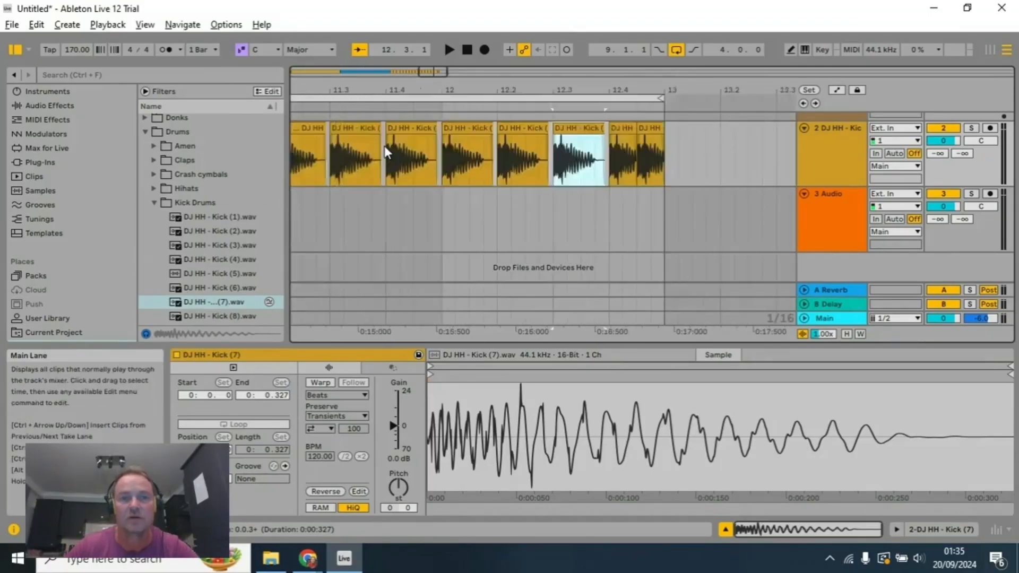
{"action": "left_click_drag", "start_coordinate": [613, 86], "coordinate": [614, 91]}
{"action": "left_click", "coordinate": [624, 132]}
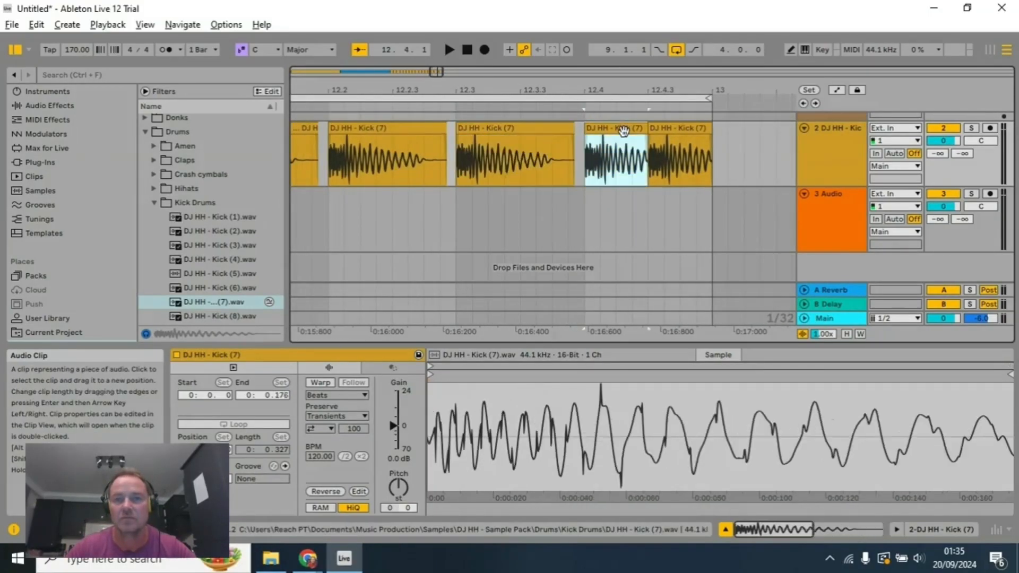
{"action": "left_click", "coordinate": [669, 131]}
{"action": "left_click", "coordinate": [611, 132]}
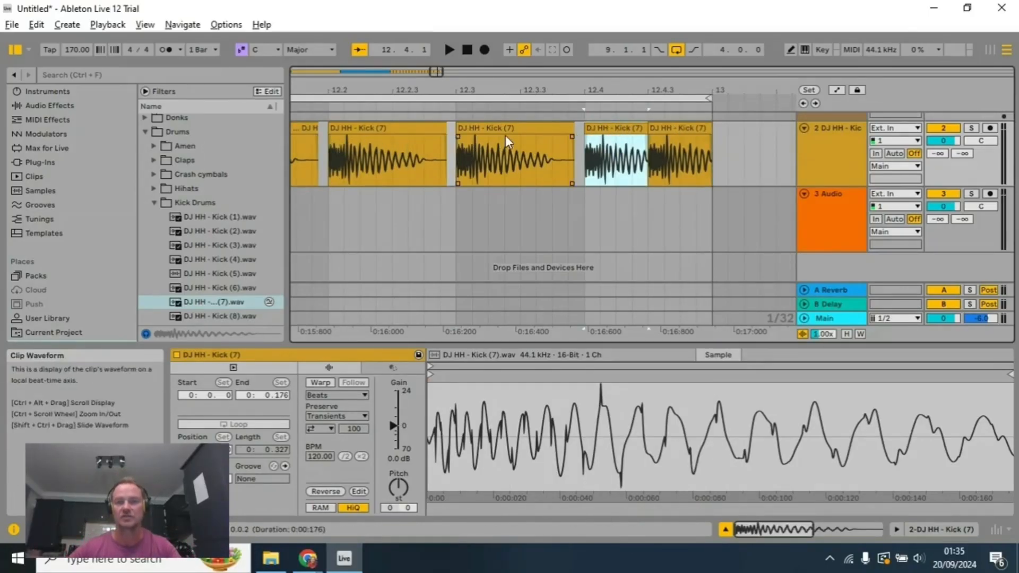
{"action": "left_click", "coordinate": [551, 131]}
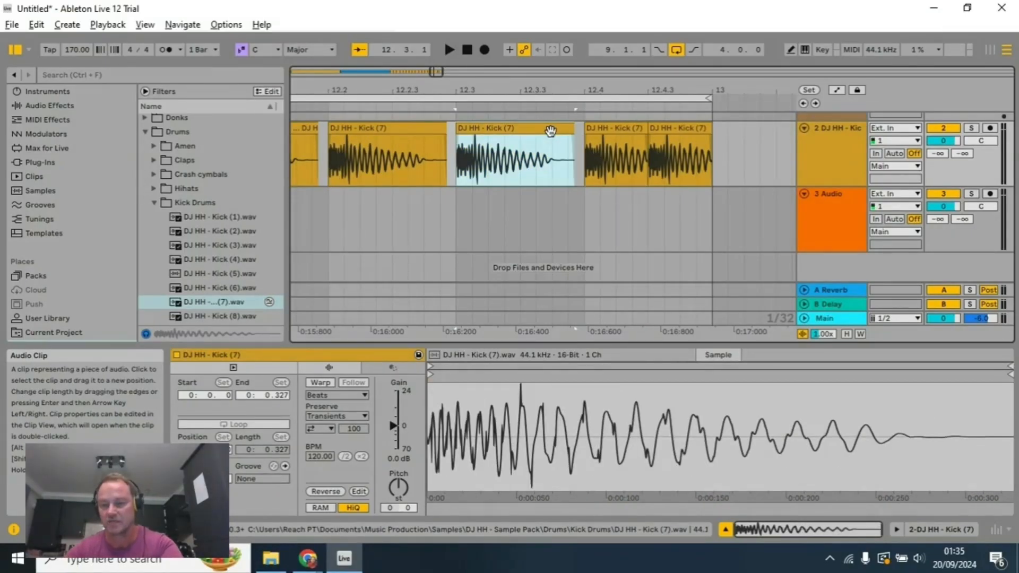
{"action": "key", "text": "Delete"}
Step: Move the two short kicks from 12.4 to 12.3 and paste a copy of the 12.2 kick at 12.4
{"action": "left_click", "coordinate": [627, 130]}
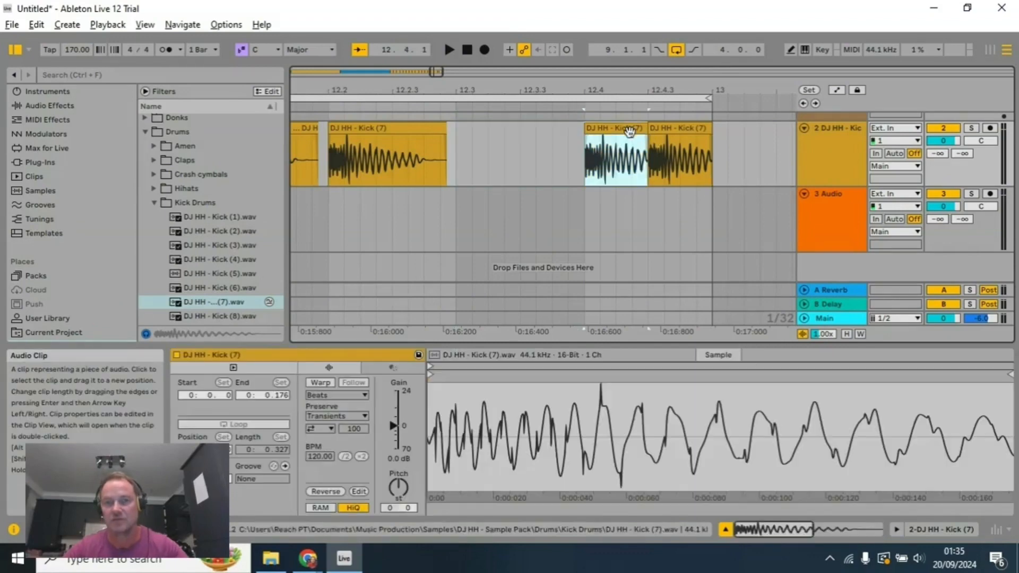
{"action": "left_click", "coordinate": [680, 130], "text": "shift"}
{"action": "left_click_drag", "start_coordinate": [641, 130], "coordinate": [508, 145]}
{"action": "left_click", "coordinate": [429, 148]}
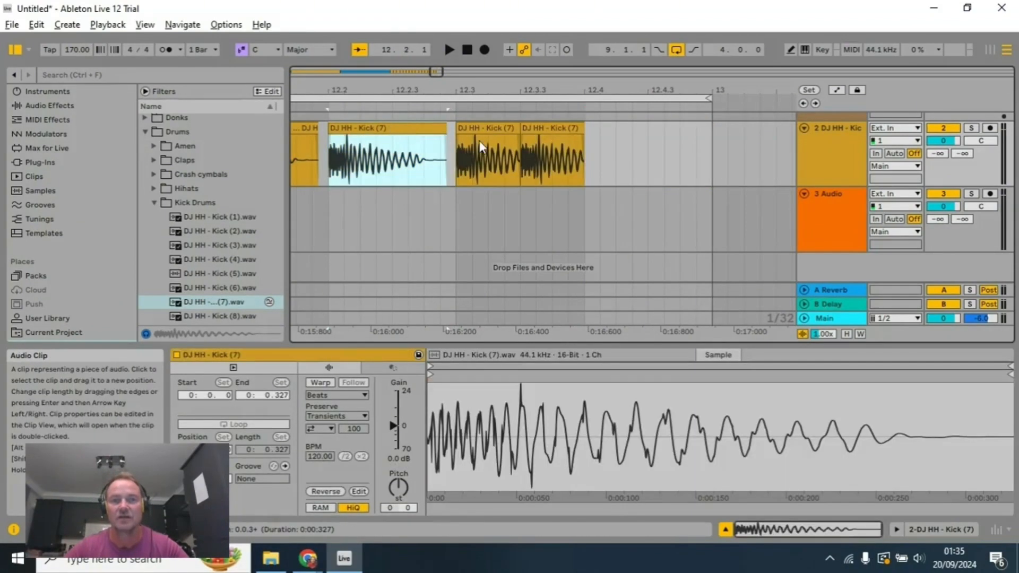
{"action": "left_click", "coordinate": [590, 152]}
{"action": "key", "text": "ctrl+v"}
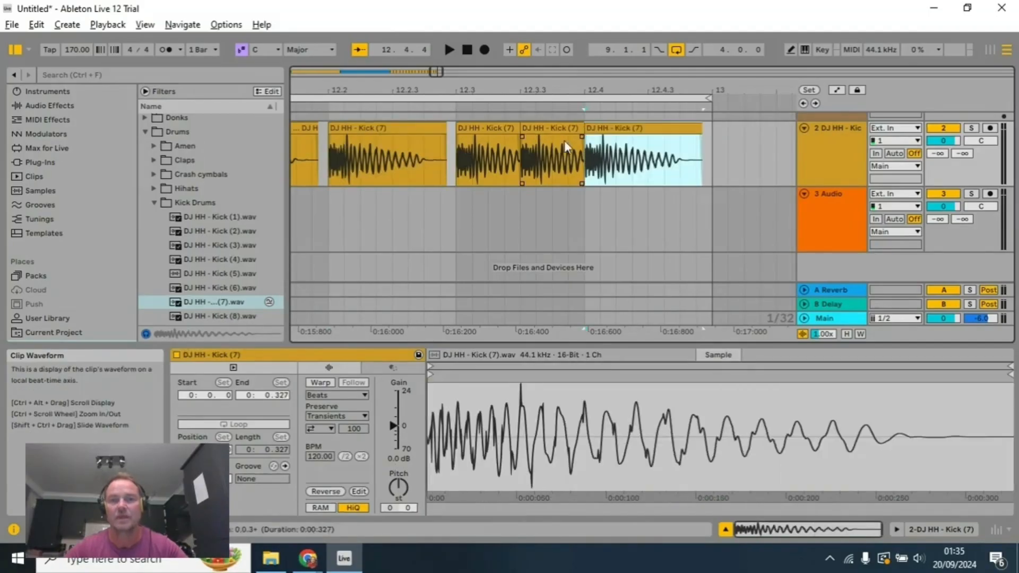
Step: Play back the looped section to hear the rearranged kicks in bar 12, and stop playback
{"action": "left_click", "coordinate": [449, 50]}
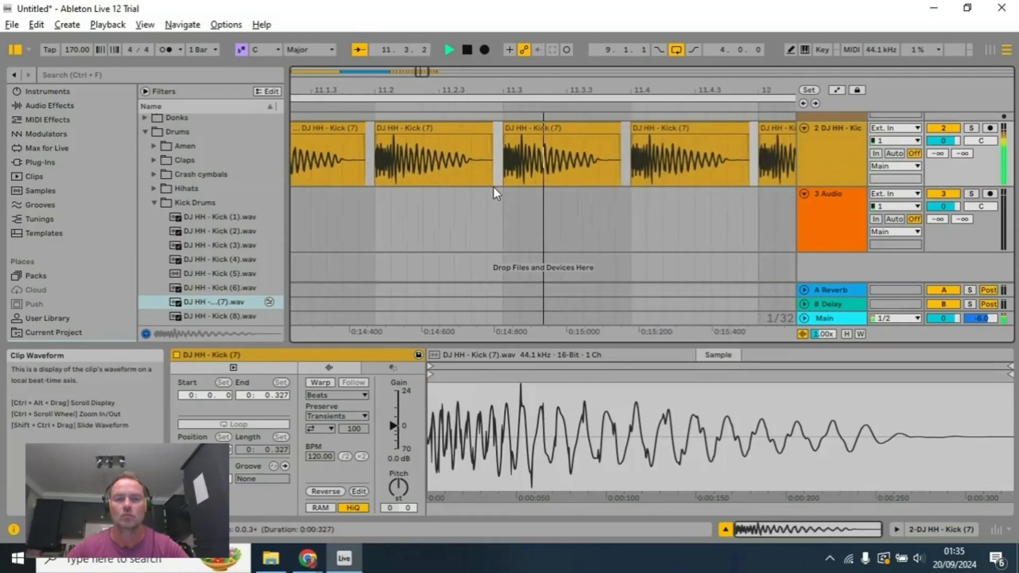
{"action": "scroll", "coordinate": [494, 187], "scroll_direction": "down", "scroll_amount": 2}
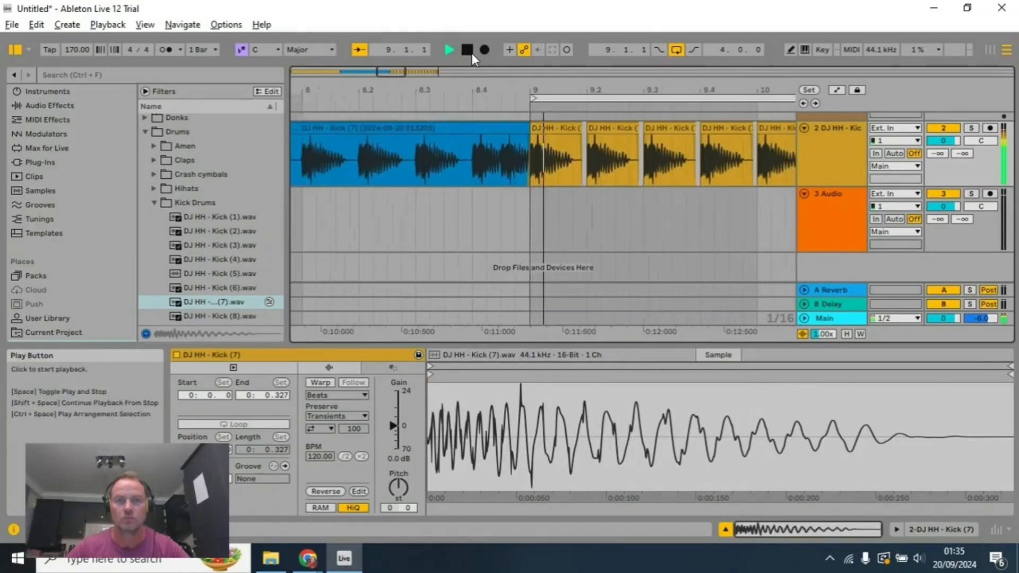
{"action": "left_click", "coordinate": [468, 50]}
Step: Shorten the kick clip at 12.2 so that it ends at 12.2.3
{"action": "left_click_drag", "start_coordinate": [603, 87], "coordinate": [604, 88]}
{"action": "left_click", "coordinate": [498, 128]}
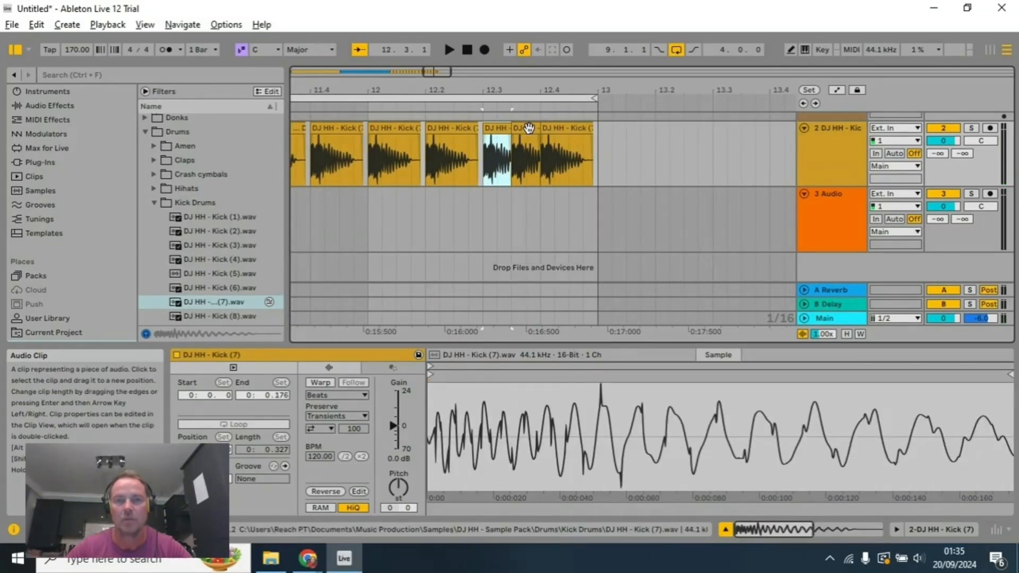
{"action": "left_click_drag", "start_coordinate": [474, 129], "coordinate": [454, 129]}
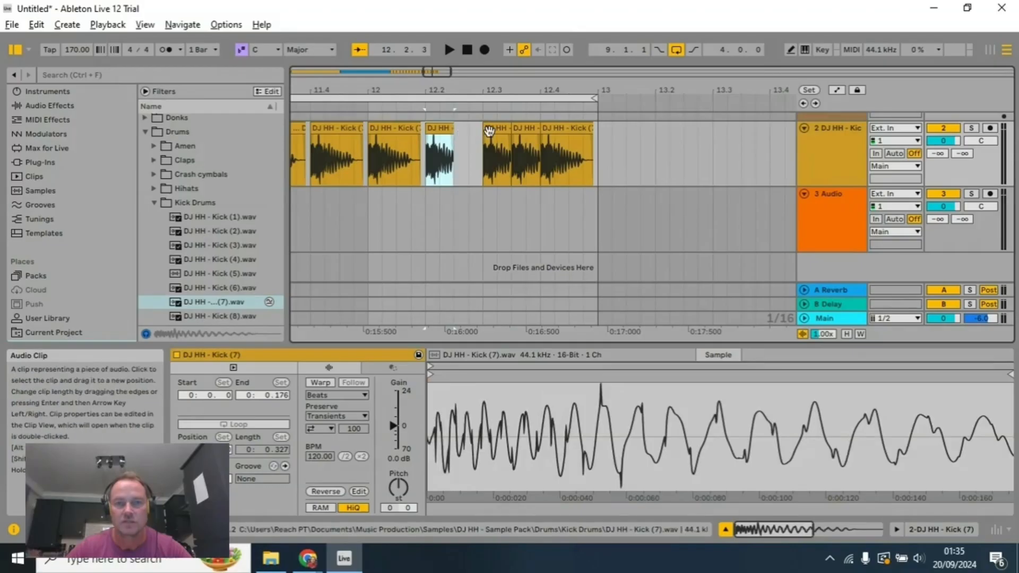
Step: Copy the short kick at 12.3 to 13.2, trim the copy to a sixteenth note and move it to 12.2.4
{"action": "left_click", "coordinate": [500, 131]}
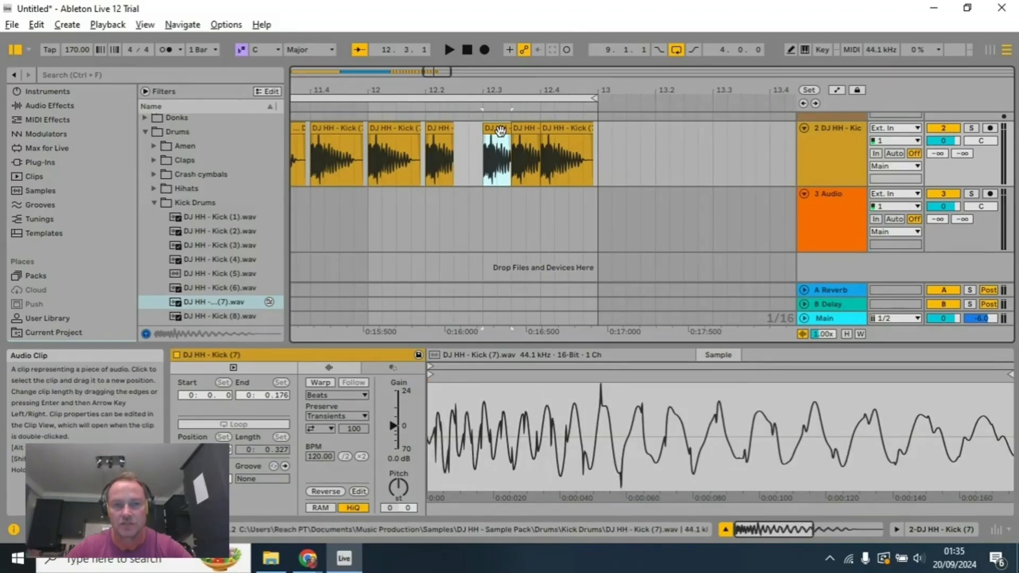
{"action": "left_click", "coordinate": [656, 150]}
{"action": "key", "text": "ctrl+v"}
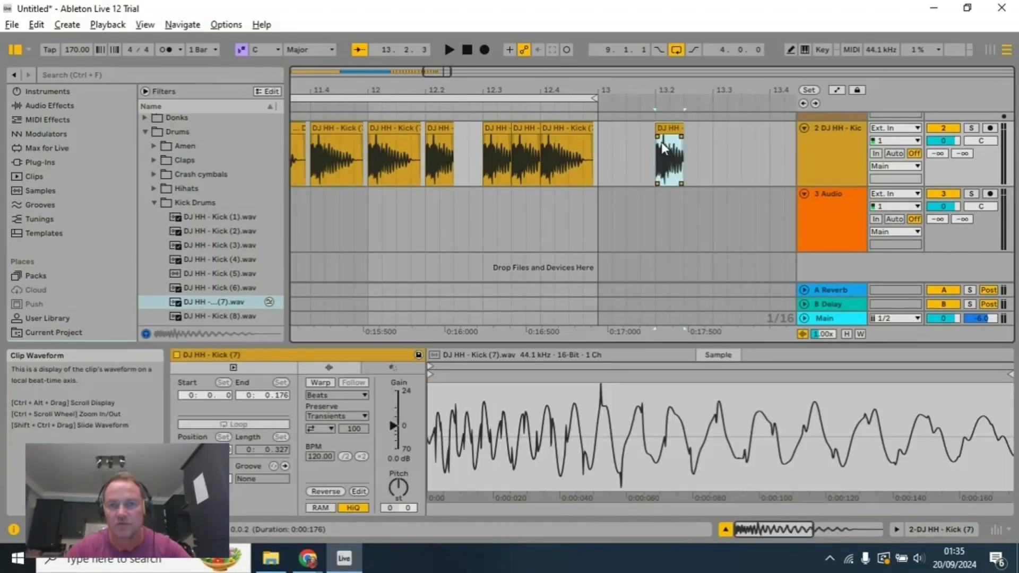
{"action": "left_click_drag", "start_coordinate": [683, 129], "coordinate": [670, 129]}
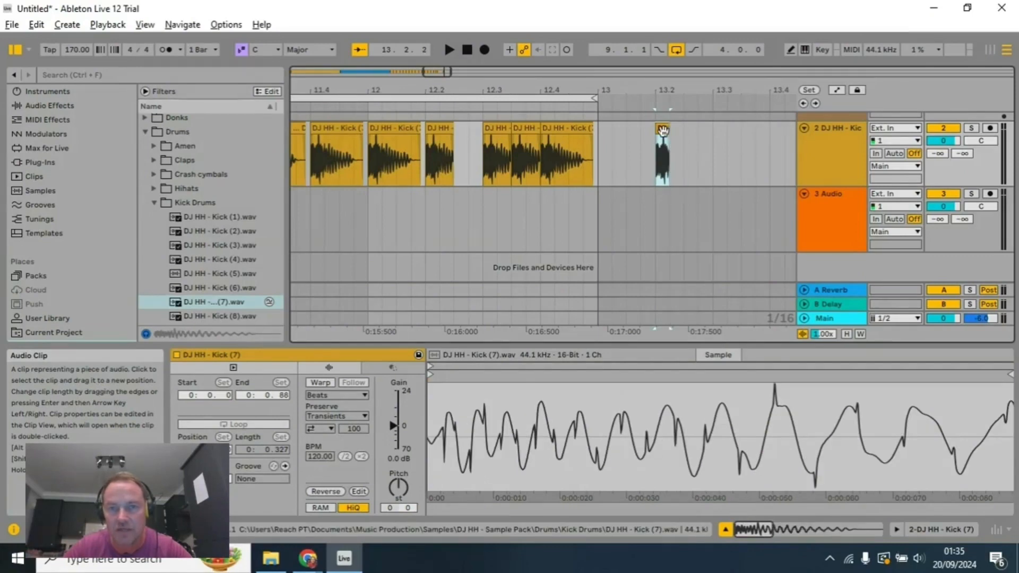
{"action": "left_click", "coordinate": [490, 150]}
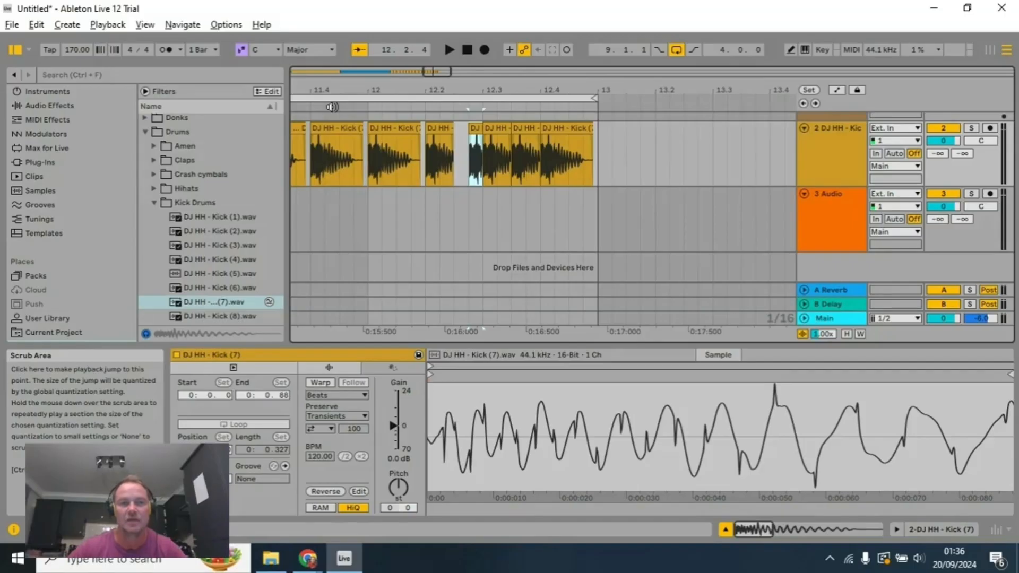
Step: Audition the looped bars with the added sixteenth-note kick in bar 12, and stop playback
{"action": "left_click", "coordinate": [332, 107]}
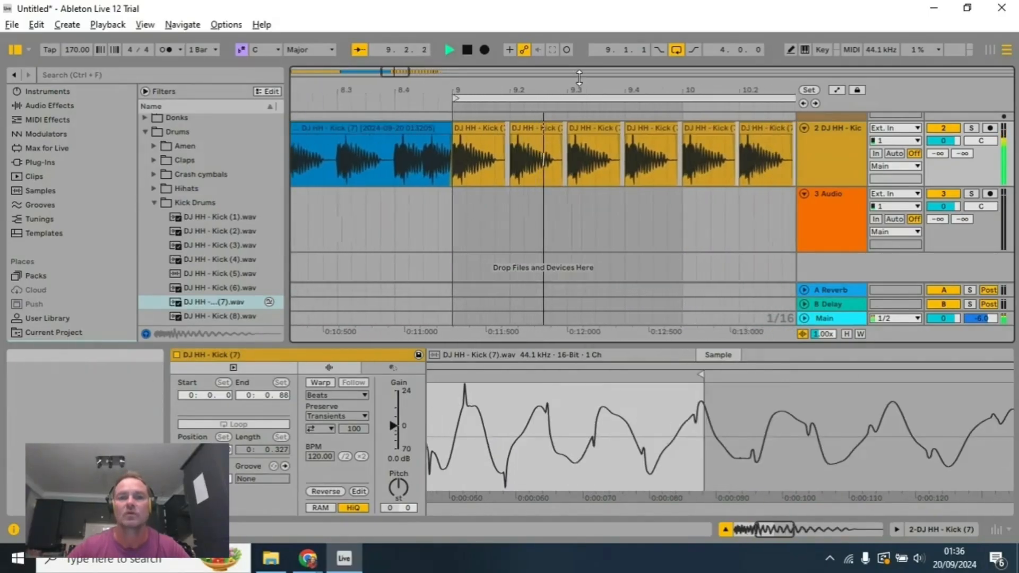
{"action": "left_click", "coordinate": [470, 52]}
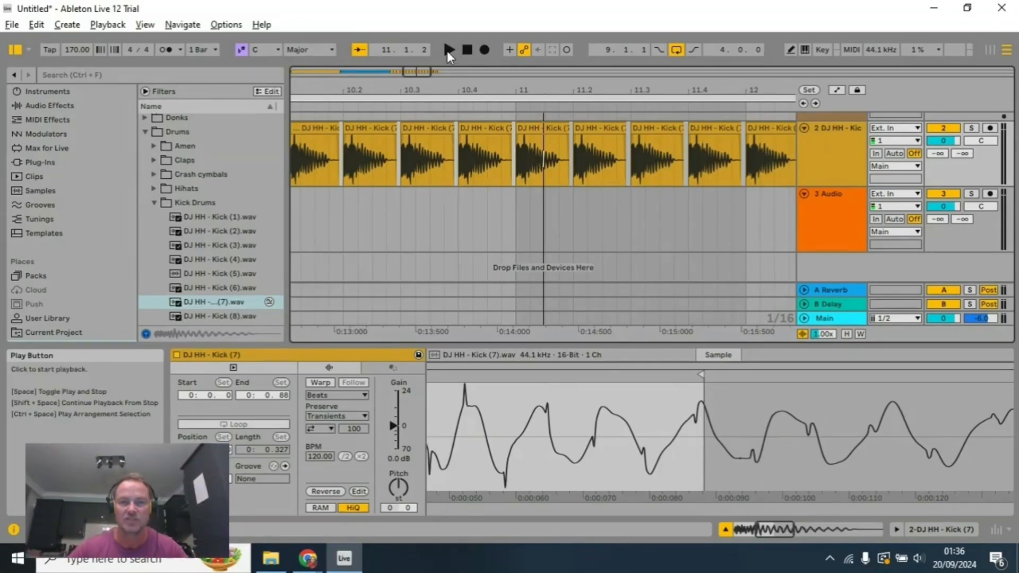
{"action": "left_click", "coordinate": [447, 51]}
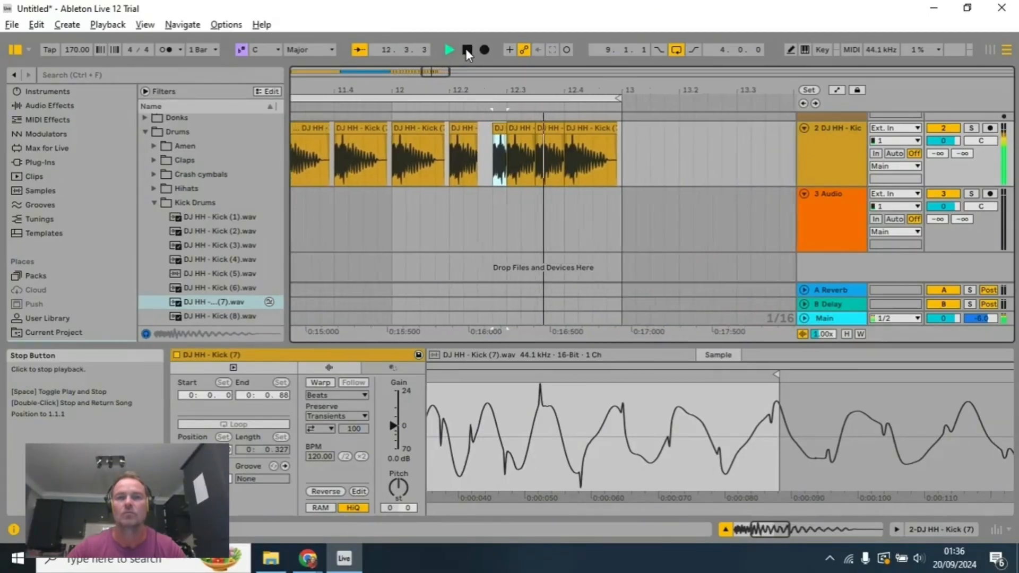
{"action": "left_click", "coordinate": [466, 49]}
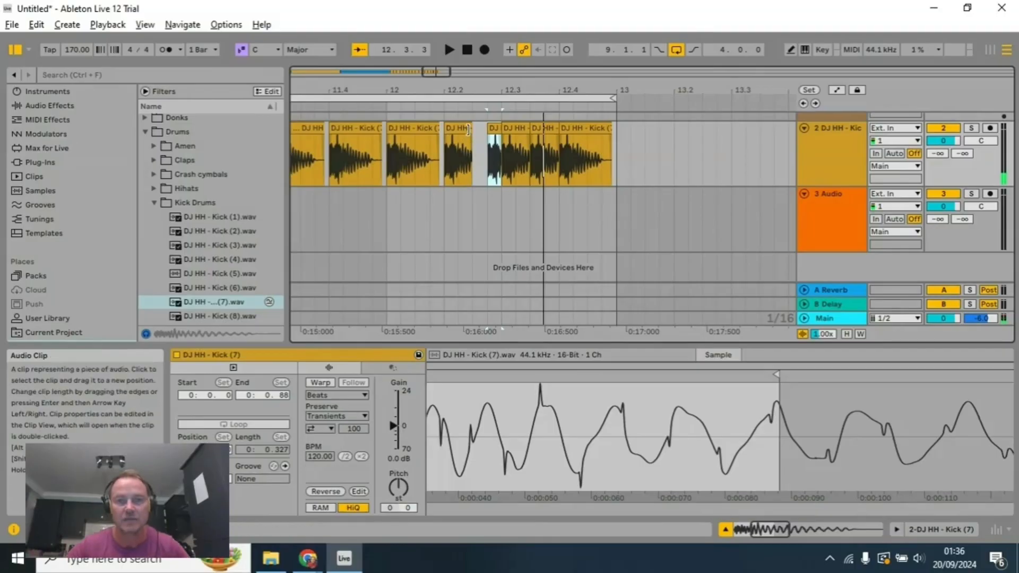
Step: Extend the kick clip at 12.2 to end at 12.2.4, where the sixteenth-note kick starts, and play the loop
{"action": "left_click_drag", "start_coordinate": [468, 130], "coordinate": [487, 131]}
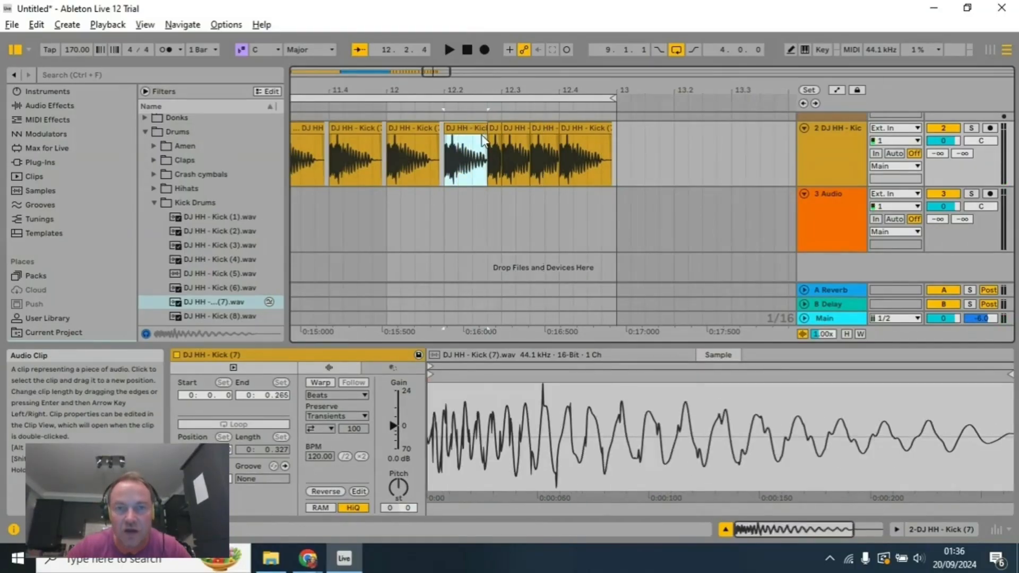
{"action": "left_click", "coordinate": [451, 46]}
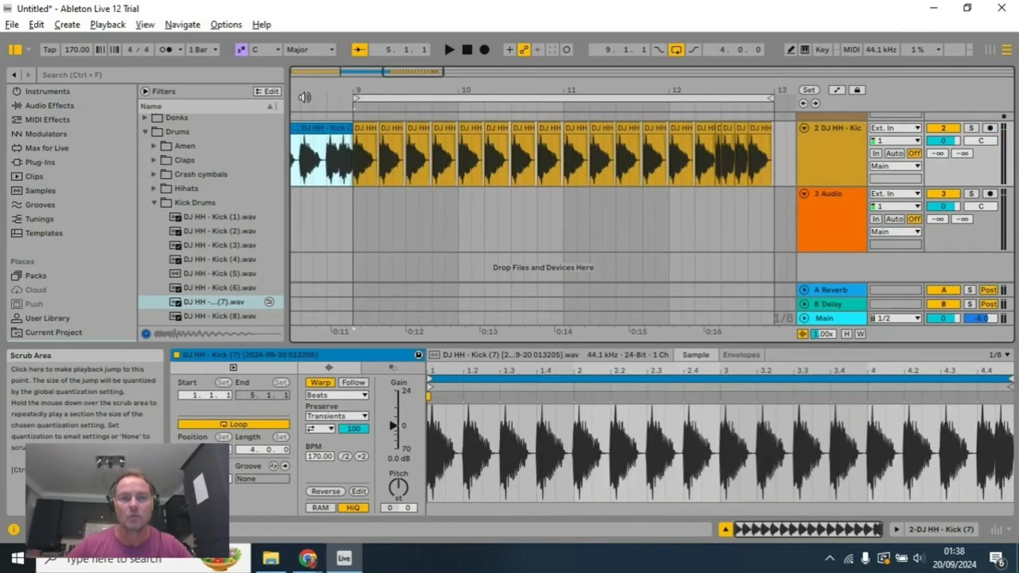
Step: Audition the kick pattern through the fill in bar 12, and stop playback
{"action": "key", "text": "space"}
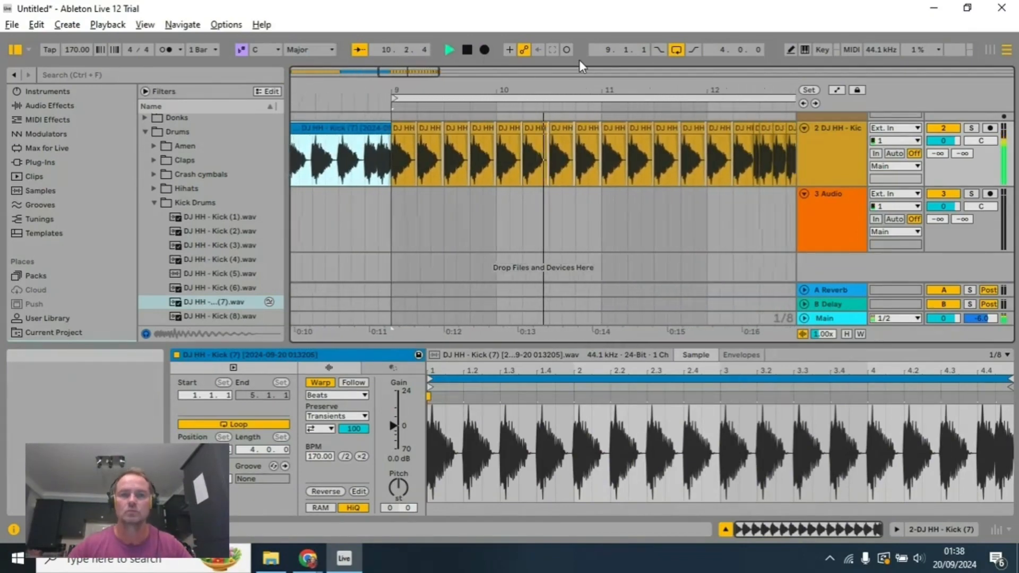
{"action": "left_click", "coordinate": [468, 51]}
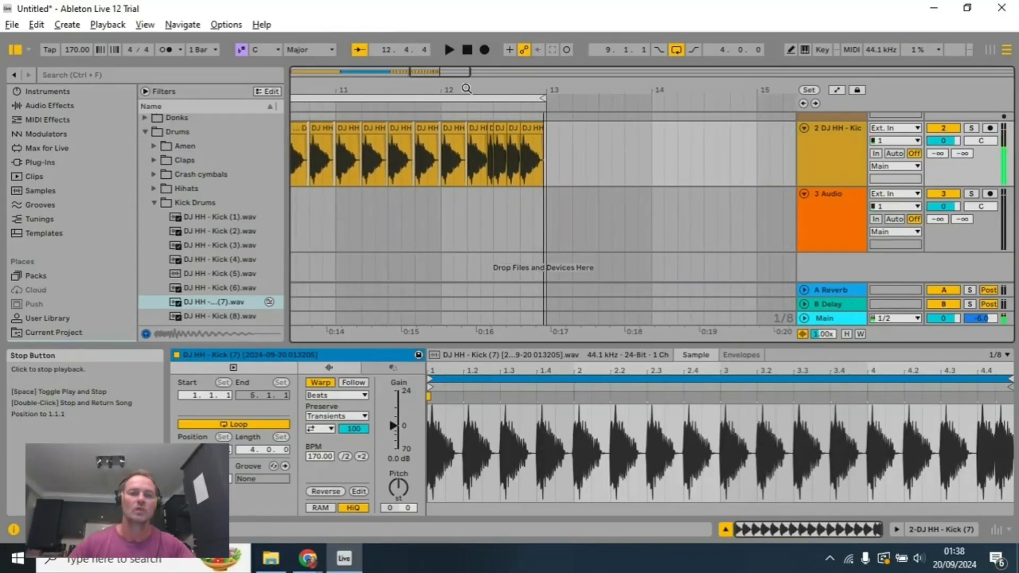
{"action": "left_click_drag", "start_coordinate": [471, 93], "coordinate": [794, 92]}
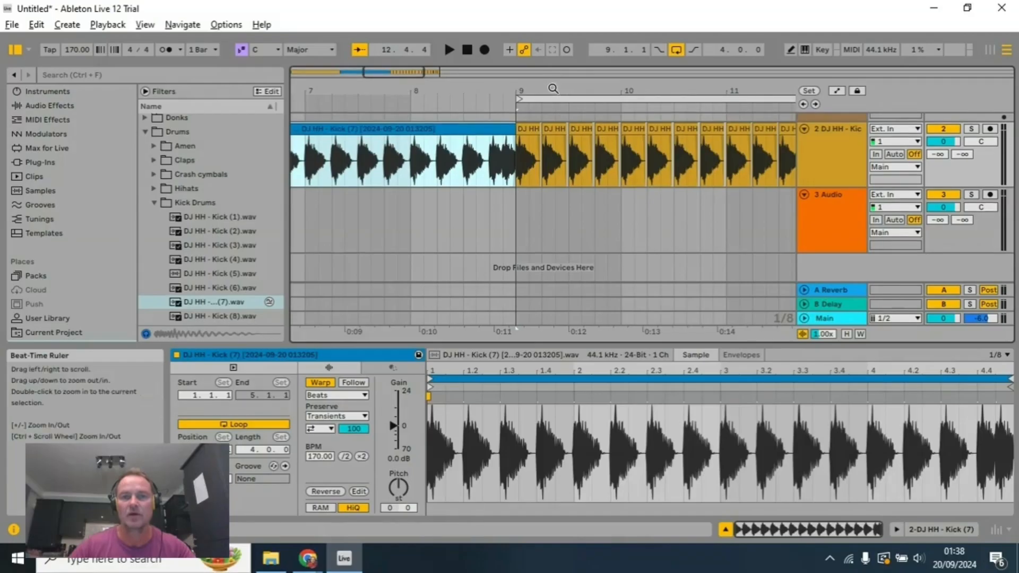
{"action": "left_click_drag", "start_coordinate": [552, 94], "coordinate": [389, 89]}
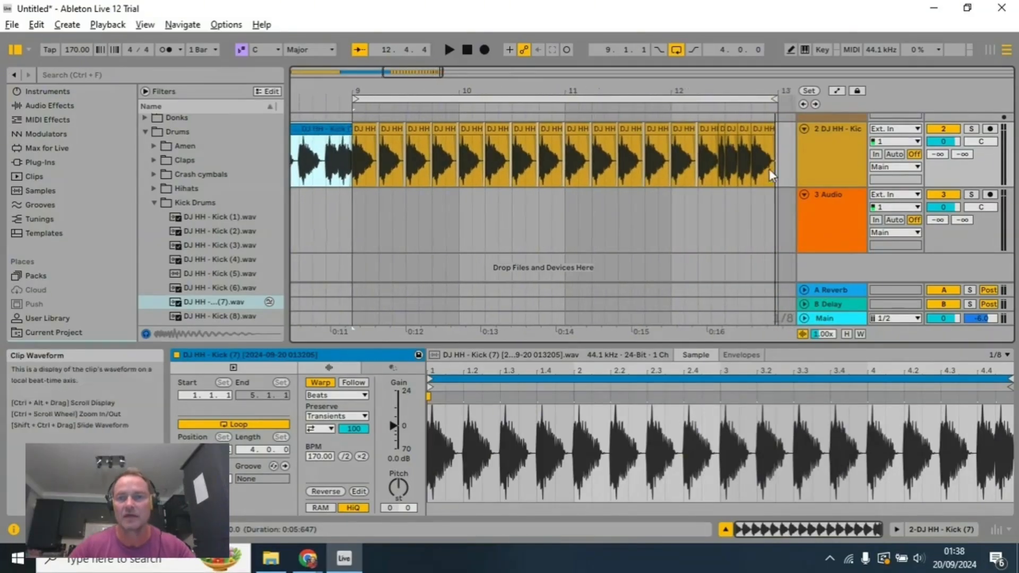
{"action": "left_click_drag", "start_coordinate": [777, 151], "coordinate": [359, 177]}
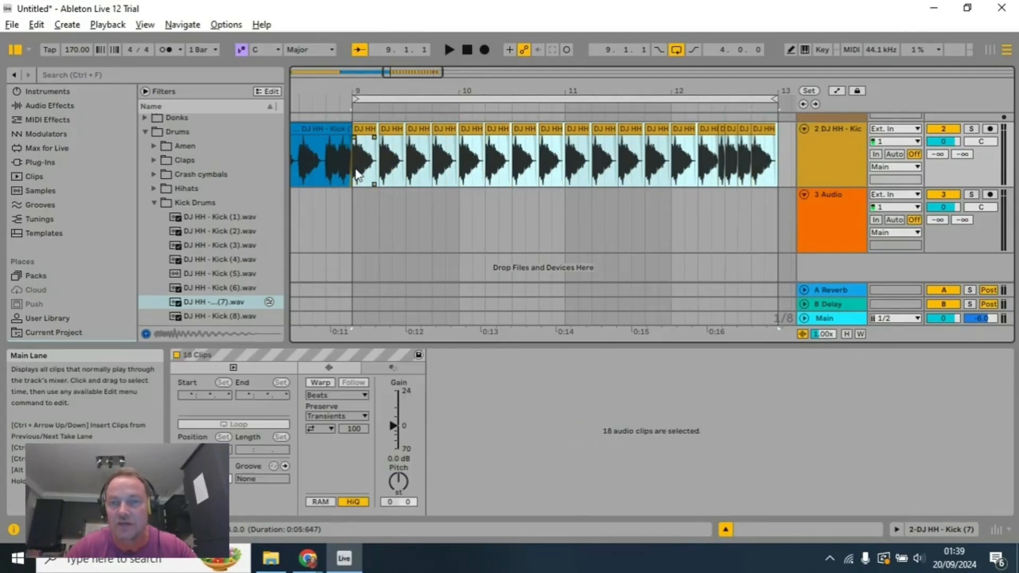
{"action": "left_click", "coordinate": [768, 131]}
{"action": "scroll", "coordinate": [778, 138], "scroll_direction": "up", "scroll_amount": 2}
{"action": "left_click", "coordinate": [778, 140]}
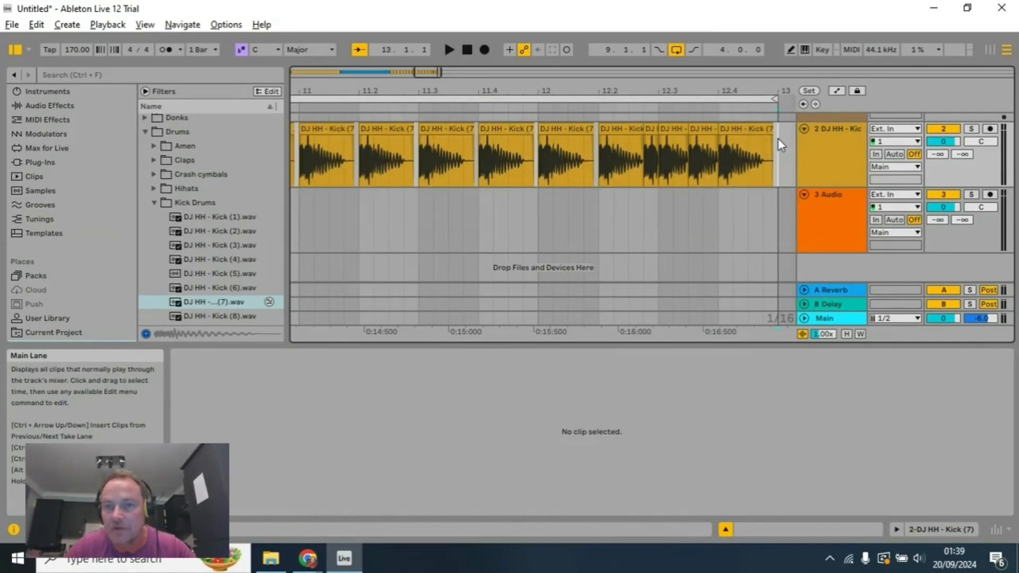
{"action": "left_click_drag", "start_coordinate": [776, 139], "coordinate": [708, 148]}
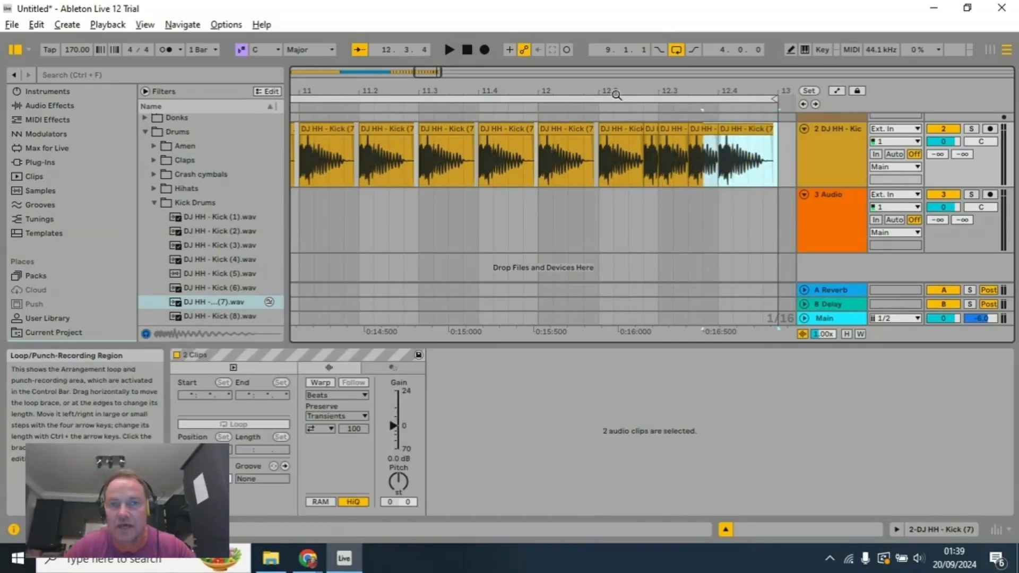
{"action": "mouse_move", "coordinate": [684, 88]}
{"action": "left_mouse_down"}
{"action": "mouse_move", "coordinate": [712, 88]}
{"action": "mouse_move", "coordinate": [673, 88]}
{"action": "left_mouse_up"}
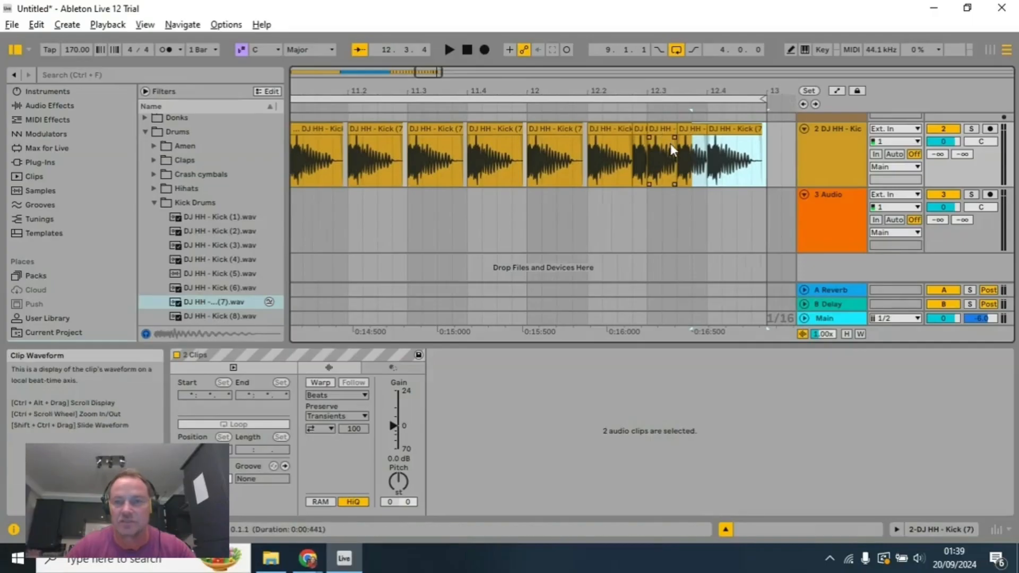
{"action": "scroll", "coordinate": [671, 145], "scroll_direction": "down", "scroll_amount": 2}
{"action": "left_click_drag", "start_coordinate": [660, 90], "coordinate": [707, 90]}
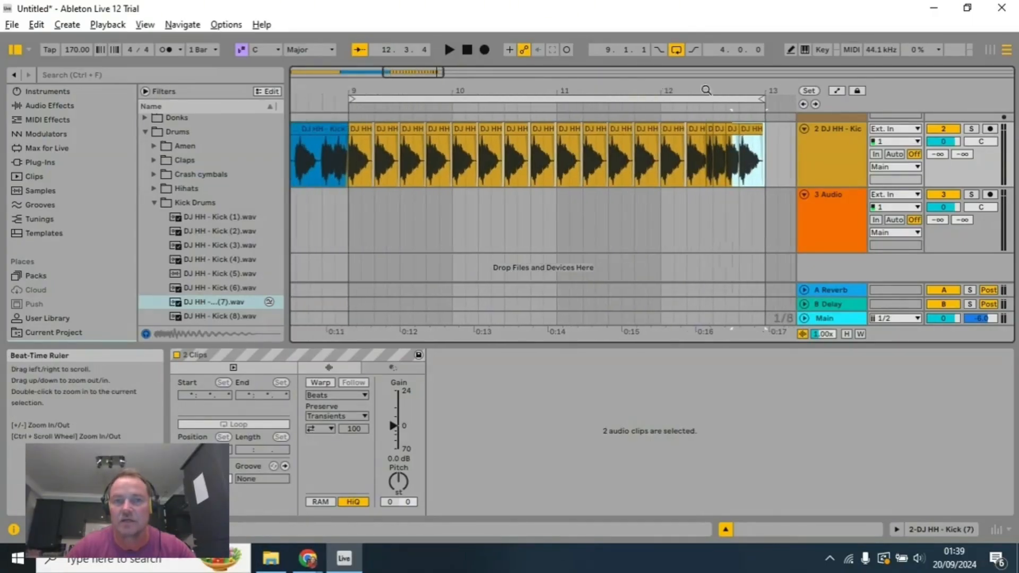
{"action": "left_click", "coordinate": [367, 139]}
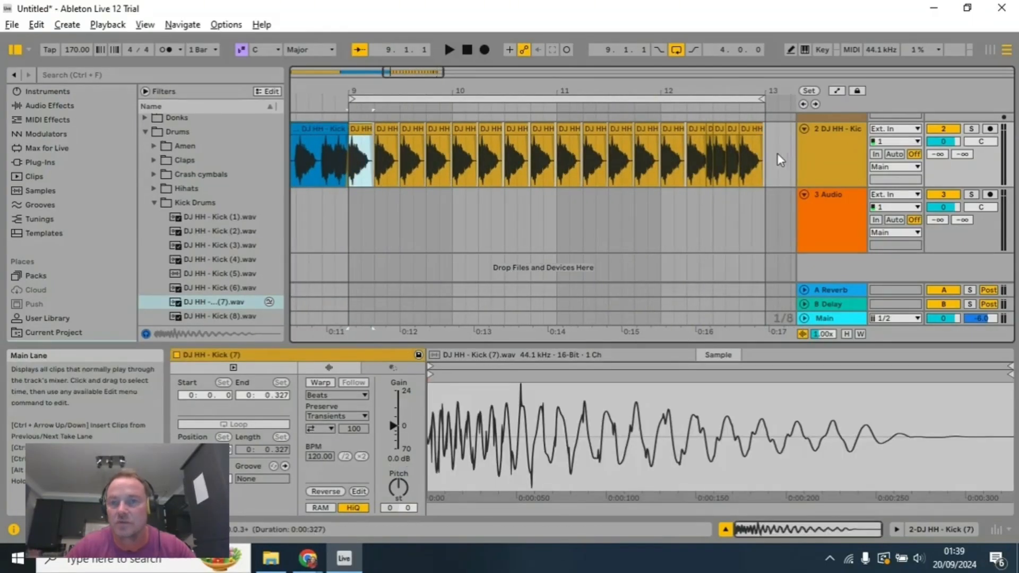
Step: Consolidate all kick clips from bar 9 to bar 13 into one clip and choose Beats as its warp mode
{"action": "left_click_drag", "start_coordinate": [765, 157], "coordinate": [556, 160]}
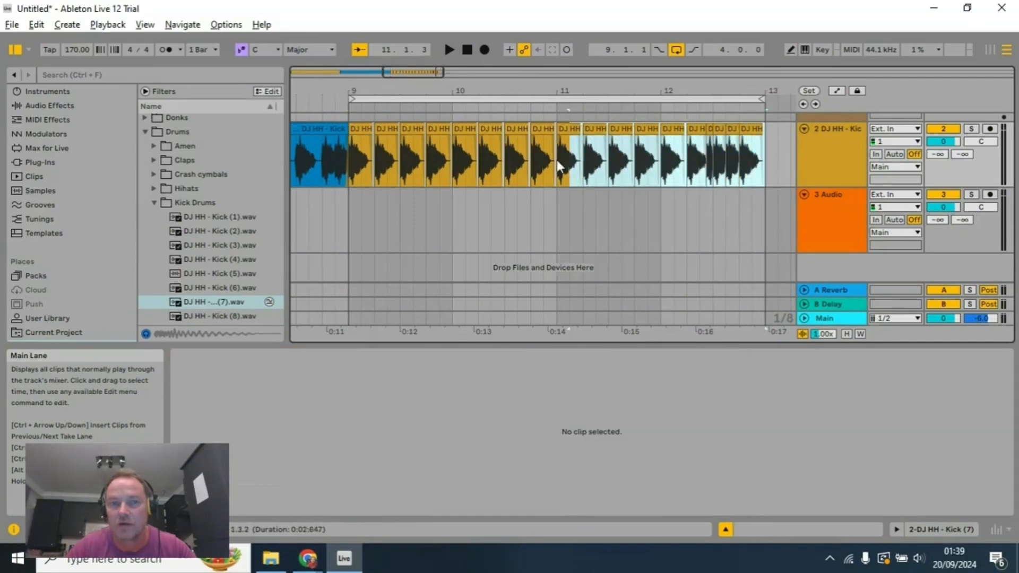
{"action": "right_click", "coordinate": [363, 137]}
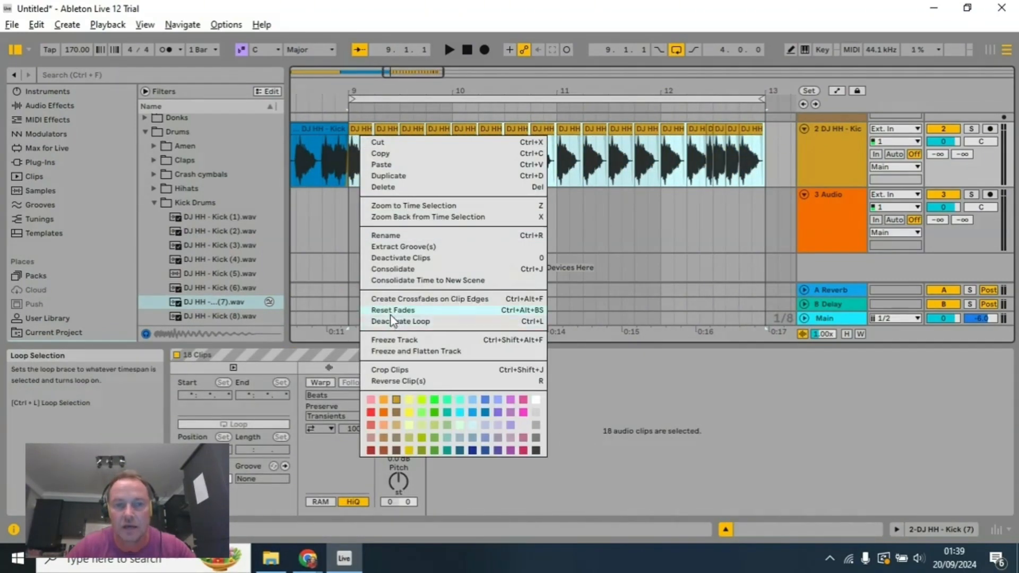
{"action": "left_click", "coordinate": [392, 271]}
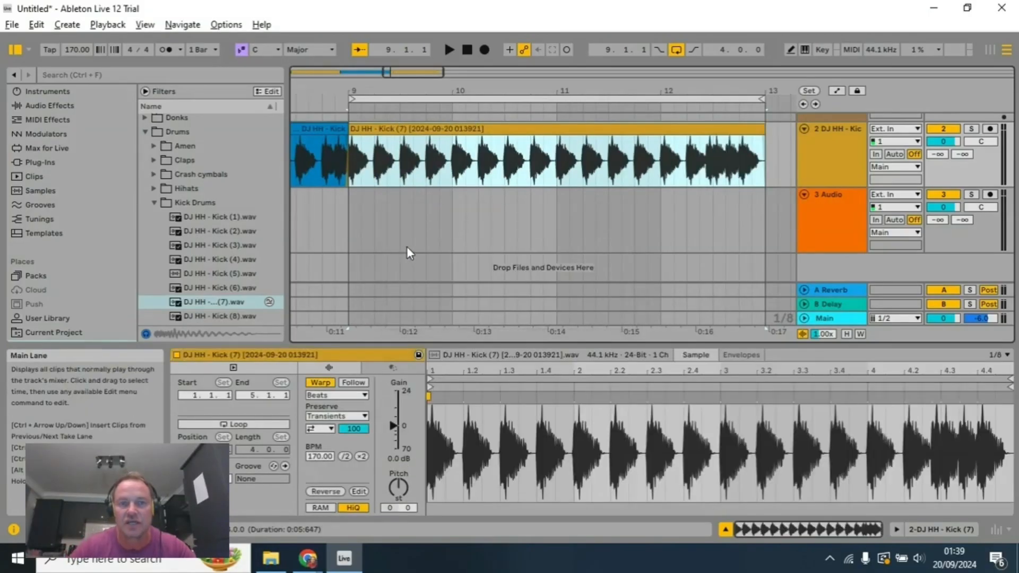
{"action": "left_click", "coordinate": [333, 396]}
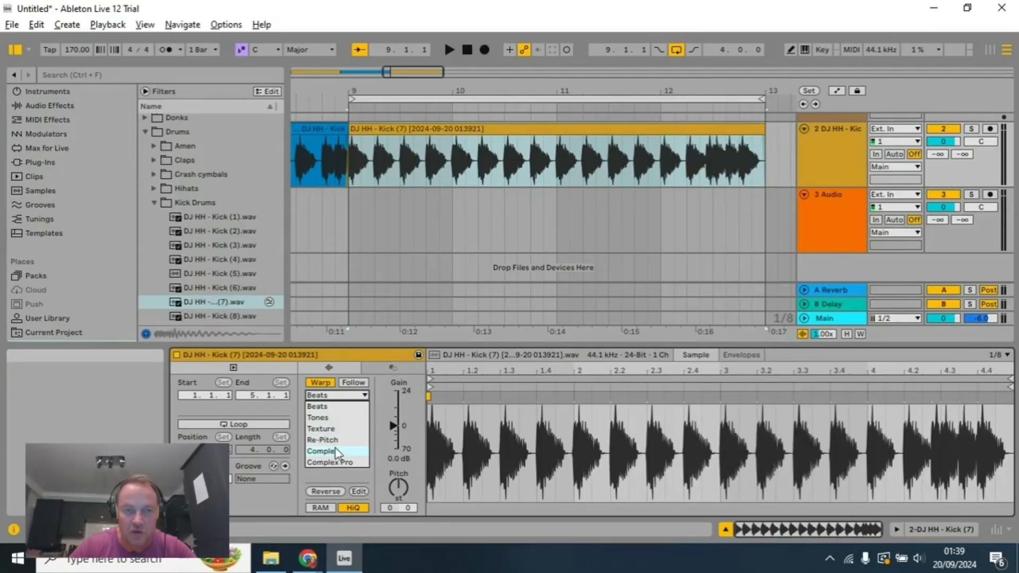
{"action": "left_click", "coordinate": [333, 407]}
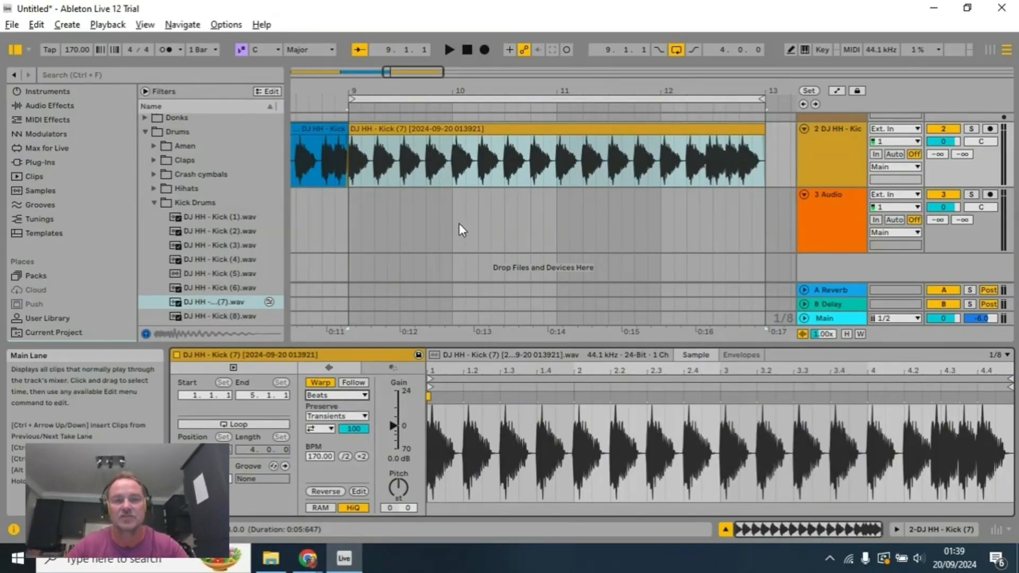
Step: Colour the consolidated kick clip starting at bar 9 salmon to set it apart from the other two sections
{"action": "left_click", "coordinate": [464, 50]}
{"action": "scroll", "coordinate": [442, 195], "scroll_direction": "down", "scroll_amount": 2}
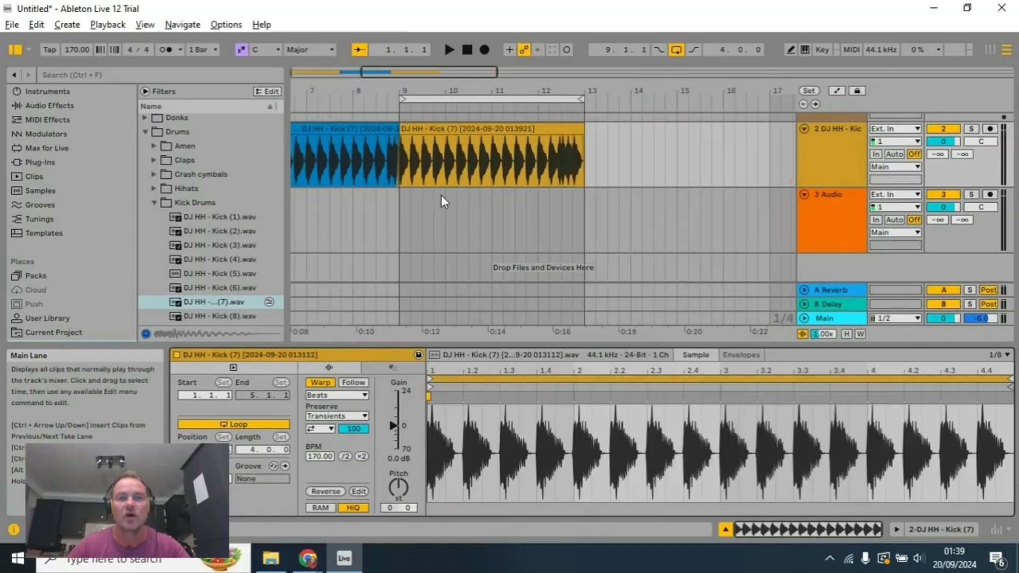
{"action": "left_click_drag", "start_coordinate": [401, 90], "coordinate": [400, 87]}
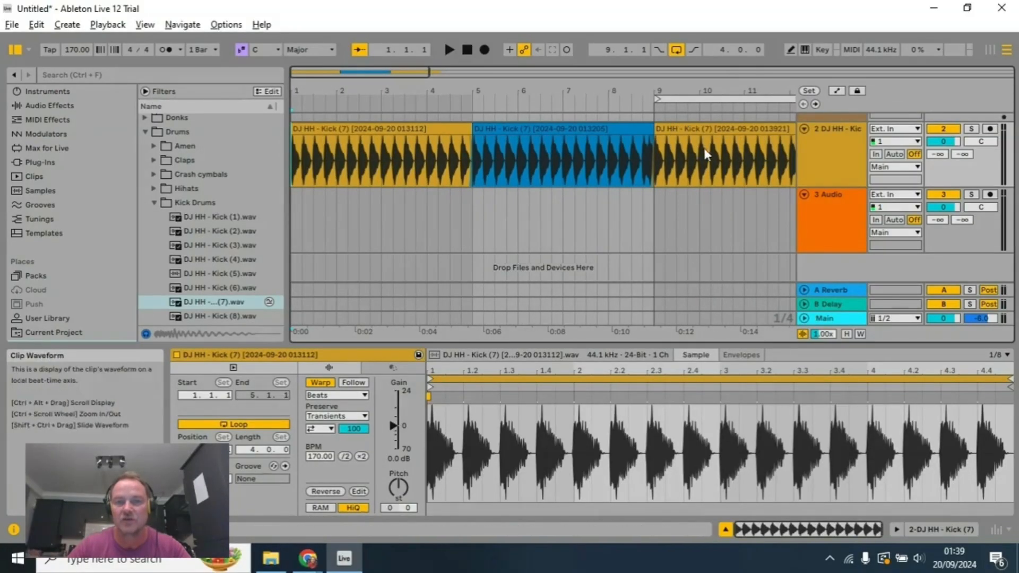
{"action": "right_click", "coordinate": [725, 134]}
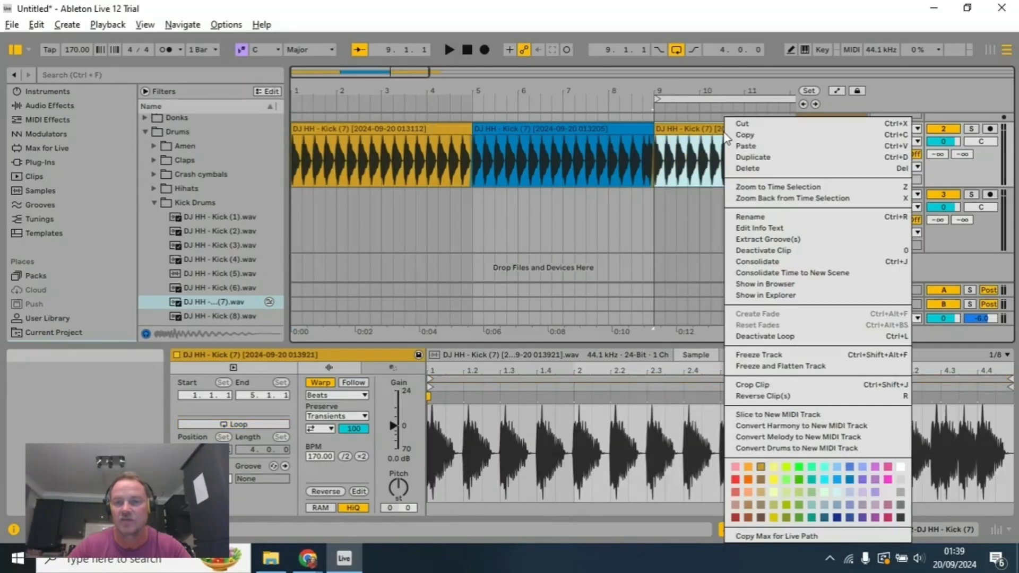
{"action": "left_click", "coordinate": [747, 491]}
Step: Audition the three four-bar kick sections separately, starting from bars 1, 5 and 9, and stop playback after each
{"action": "left_click", "coordinate": [469, 49]}
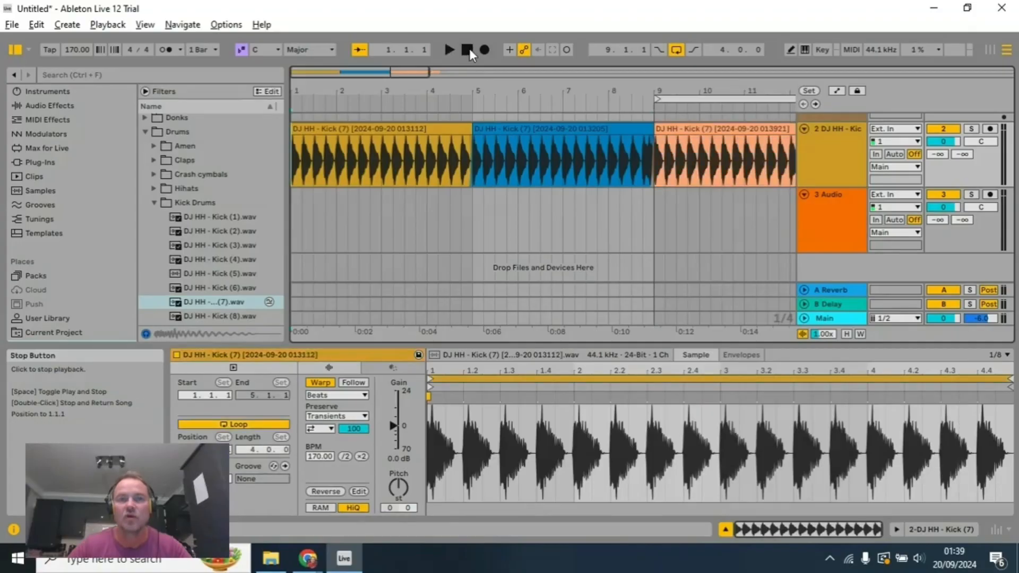
{"action": "left_click", "coordinate": [454, 50]}
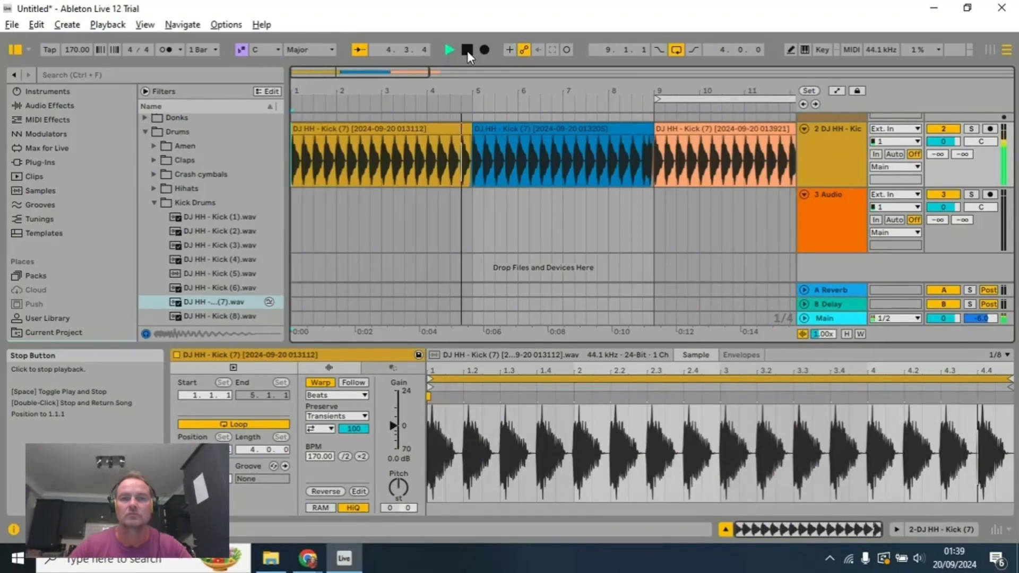
{"action": "left_click", "coordinate": [467, 50]}
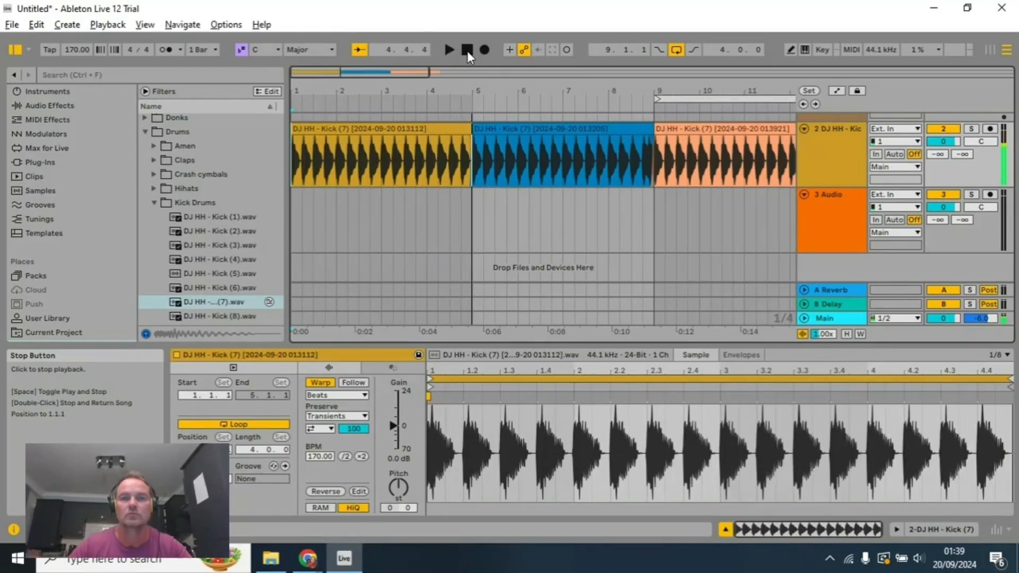
{"action": "left_click", "coordinate": [487, 145]}
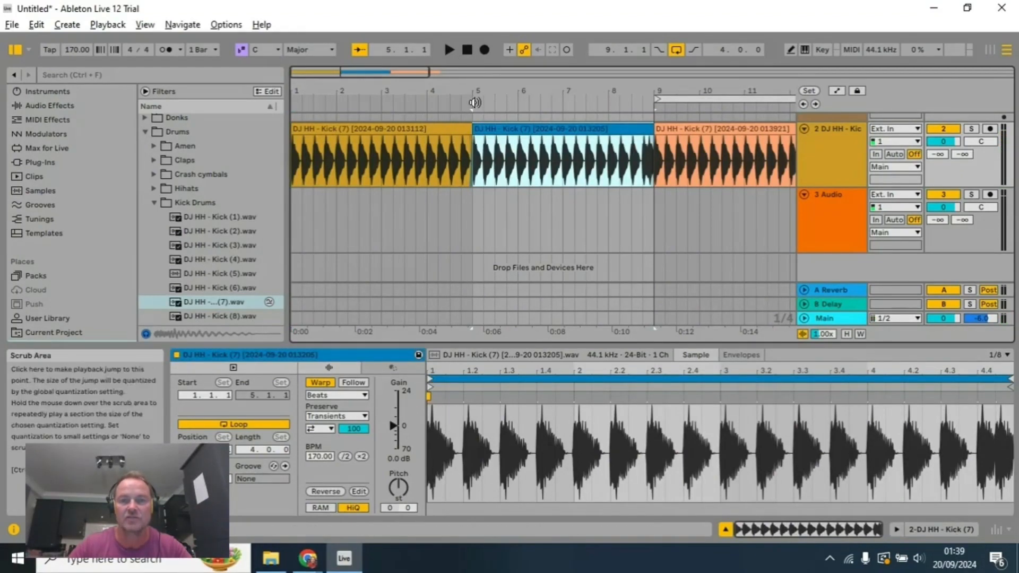
{"action": "left_click", "coordinate": [450, 50]}
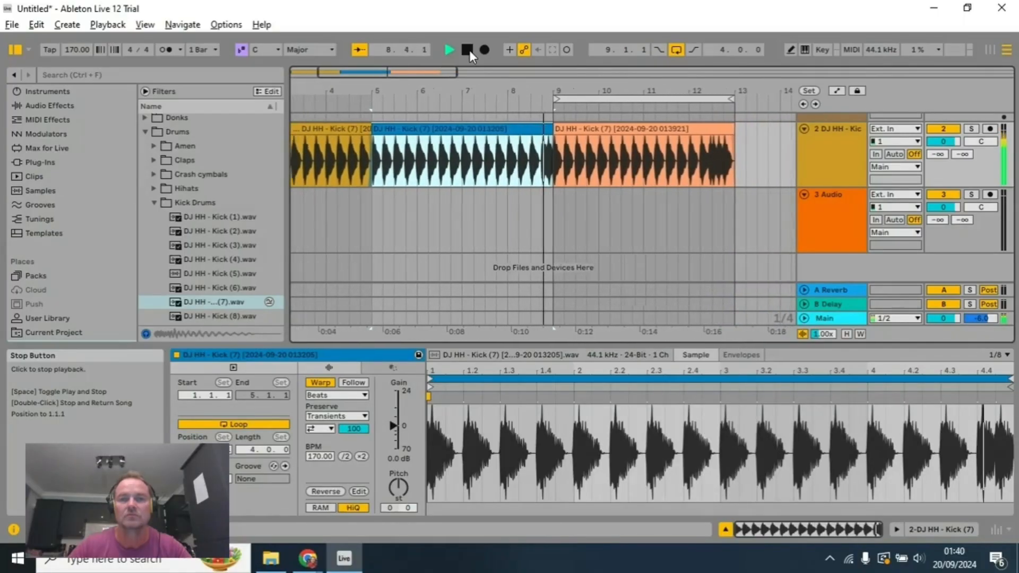
{"action": "left_click", "coordinate": [470, 50]}
{"action": "left_click", "coordinate": [542, 128]}
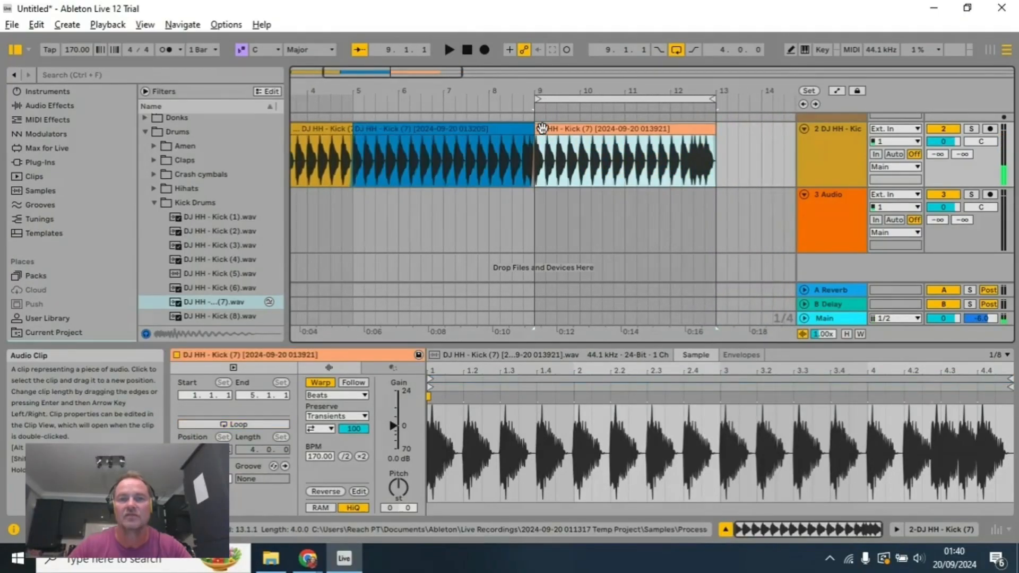
{"action": "left_click", "coordinate": [449, 50]}
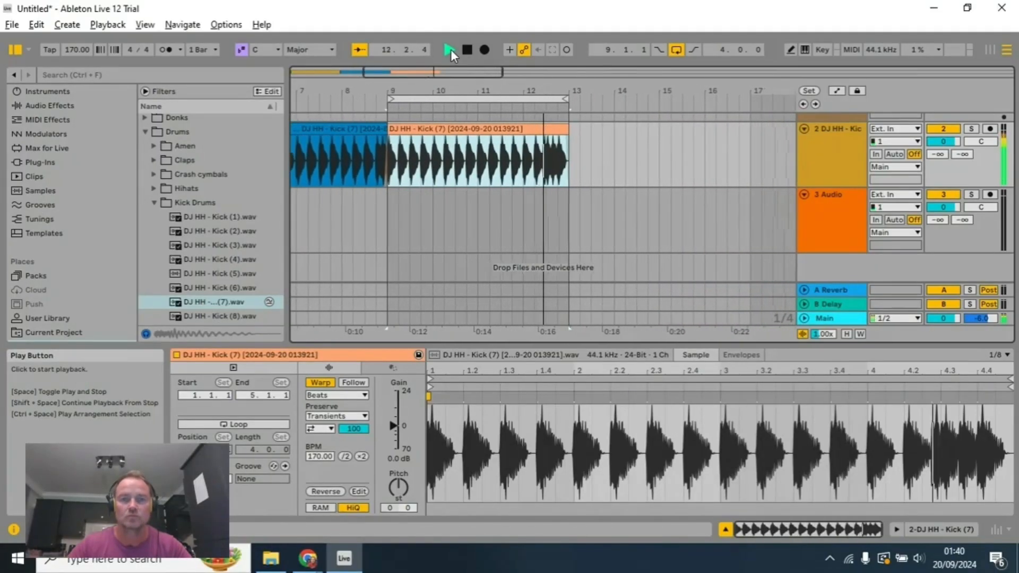
{"action": "left_click", "coordinate": [467, 49]}
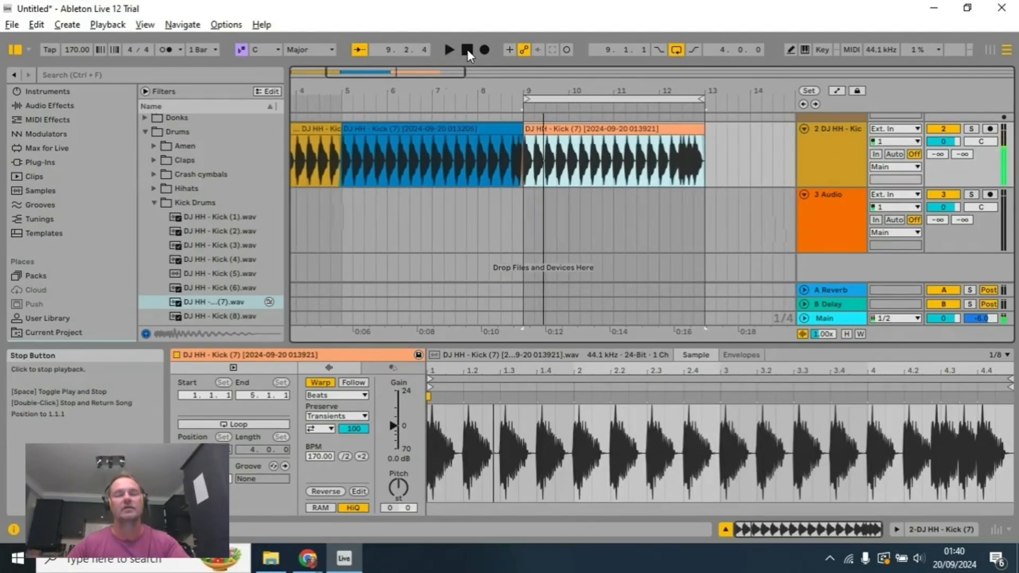
{"action": "scroll", "coordinate": [594, 154], "scroll_direction": "up", "scroll_amount": 2}
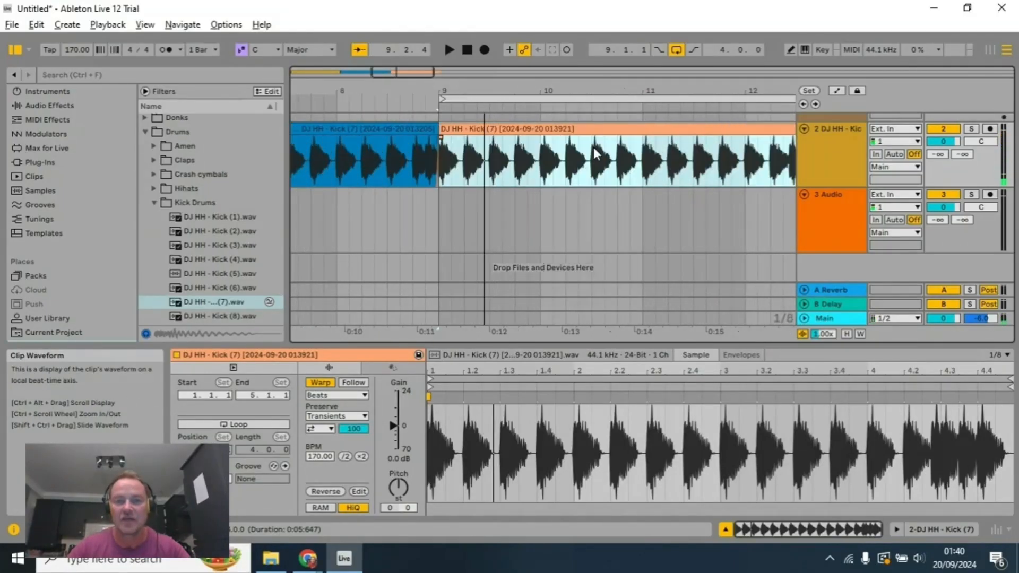
{"action": "scroll", "coordinate": [594, 154], "scroll_direction": "down", "scroll_amount": 2}
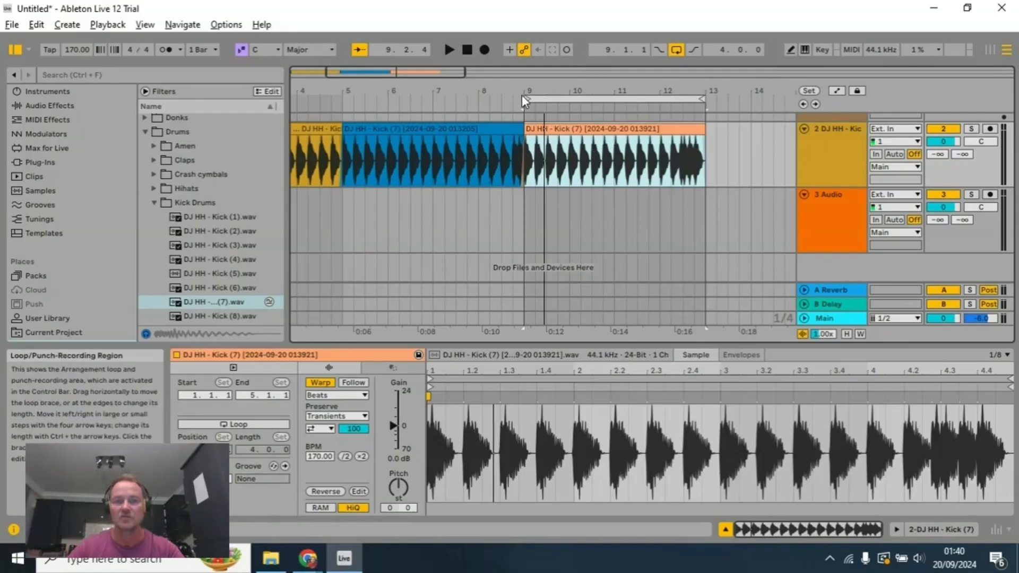
Step: Delete the empty track 3 Audio and insert a new audio track below the kick track
{"action": "scroll", "coordinate": [841, 154], "scroll_direction": "up", "scroll_amount": 1}
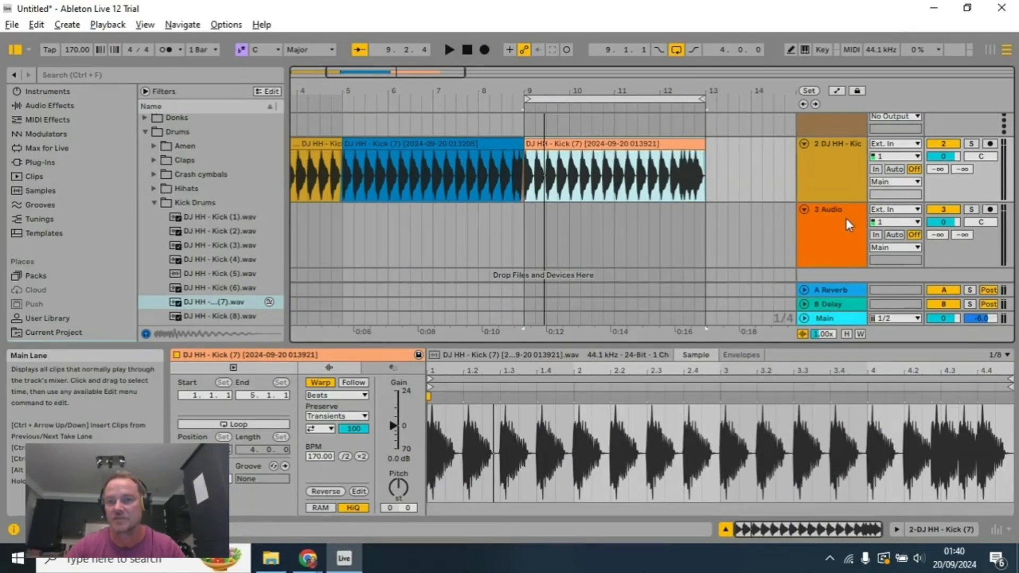
{"action": "left_click", "coordinate": [832, 233]}
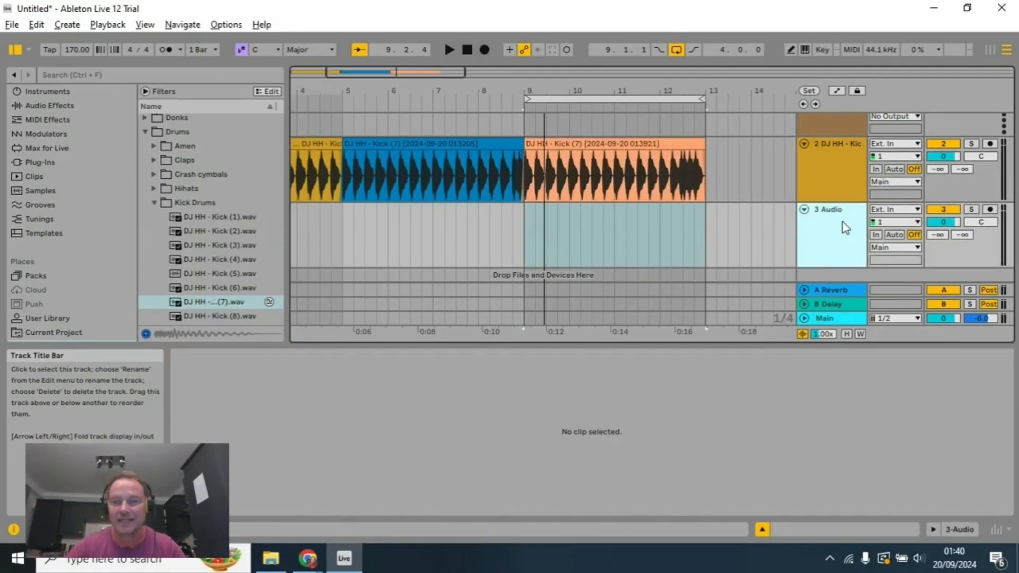
{"action": "right_click", "coordinate": [842, 222]}
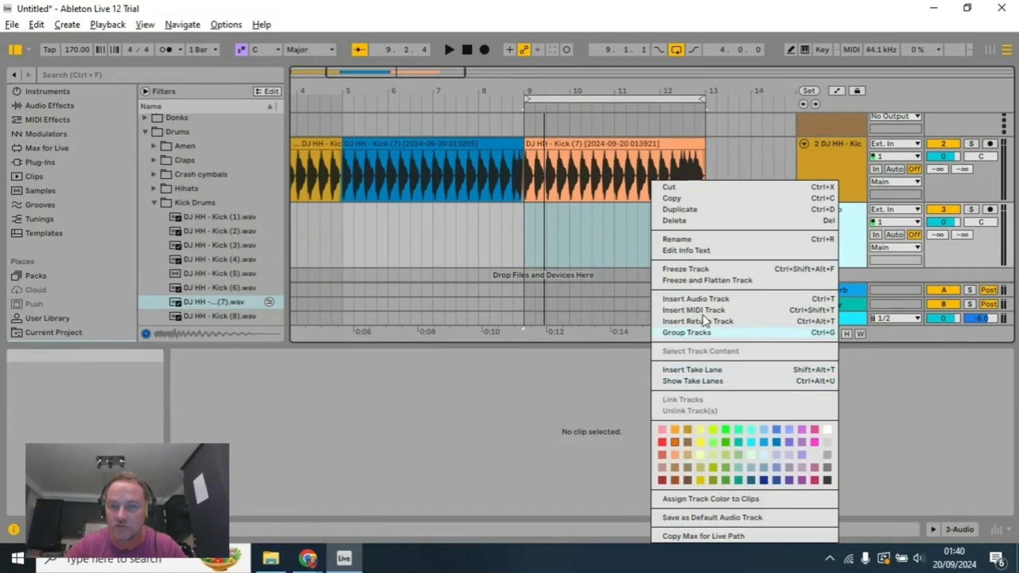
{"action": "left_click", "coordinate": [727, 221]}
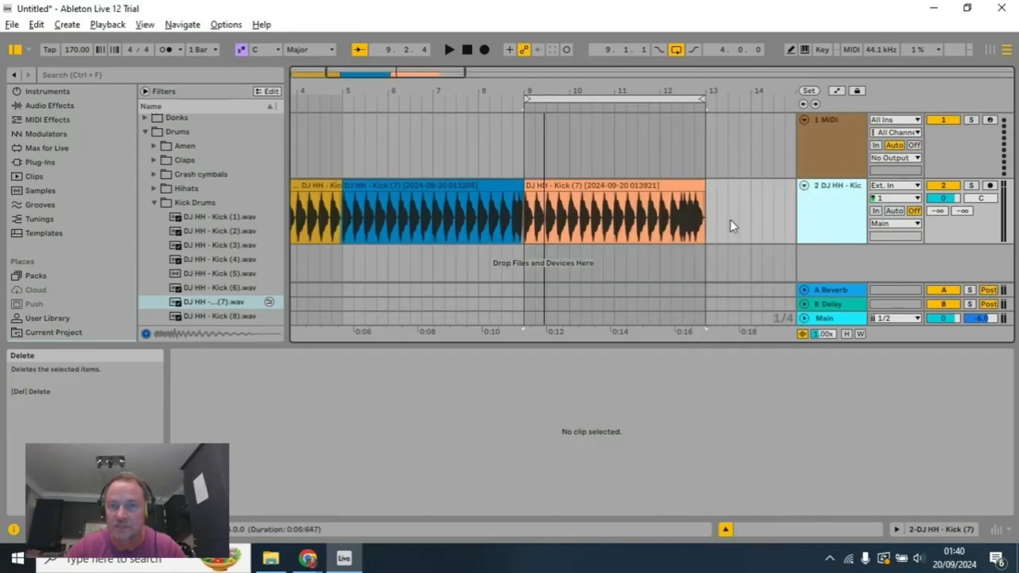
{"action": "right_click", "coordinate": [820, 259]}
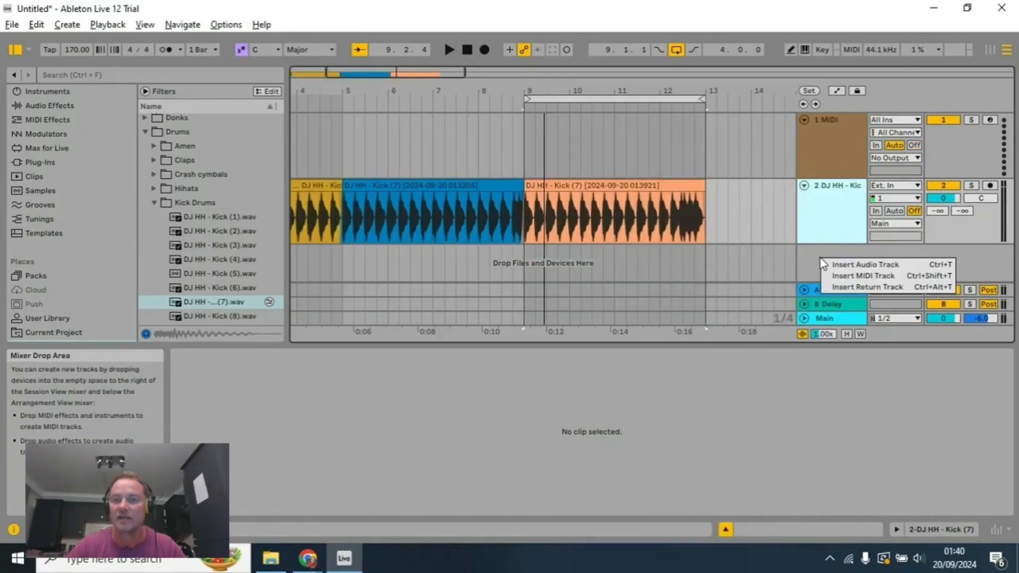
{"action": "left_click", "coordinate": [856, 266]}
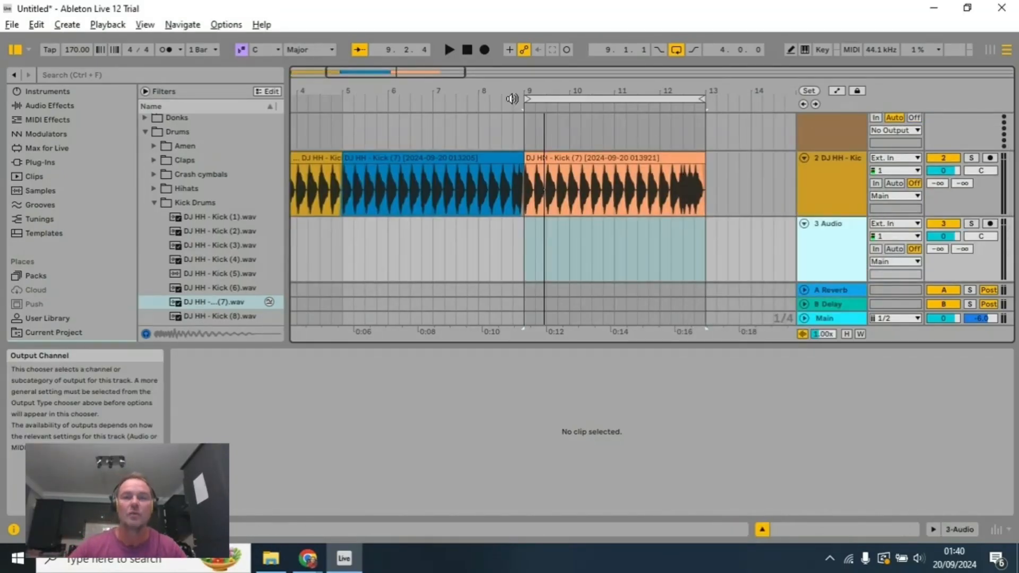
Step: Extend the arrangement loop back to 1.1.1 so that it spans all twelve bars
{"action": "left_click_drag", "start_coordinate": [527, 99], "coordinate": [146, 101]}
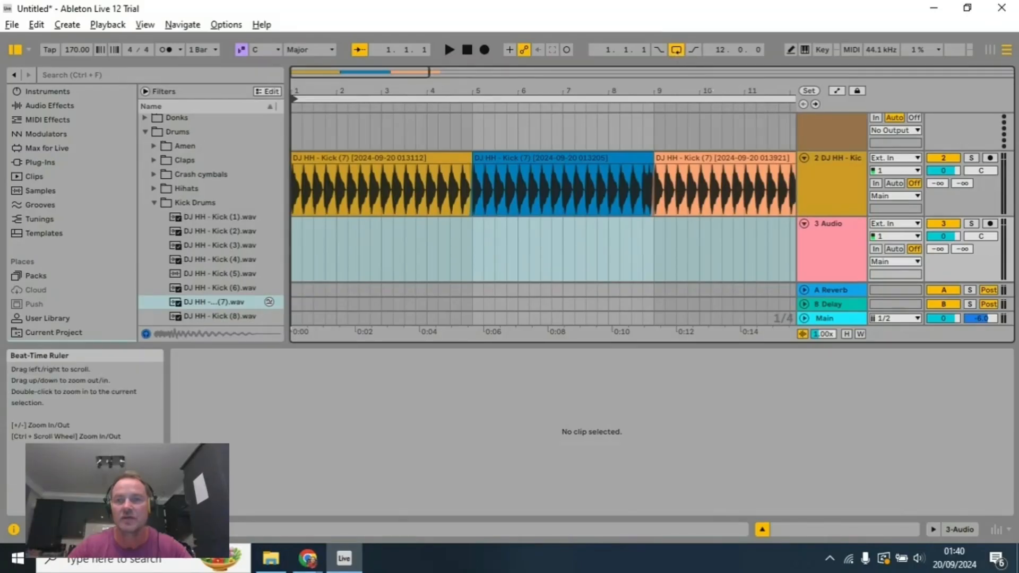
Step: Fit the arrangement loop to the first four-bar kick clip, from bar 1 to bar 5, and audition it
{"action": "left_click_drag", "start_coordinate": [712, 90], "coordinate": [599, 90]}
{"action": "left_click_drag", "start_coordinate": [722, 100], "coordinate": [397, 104]}
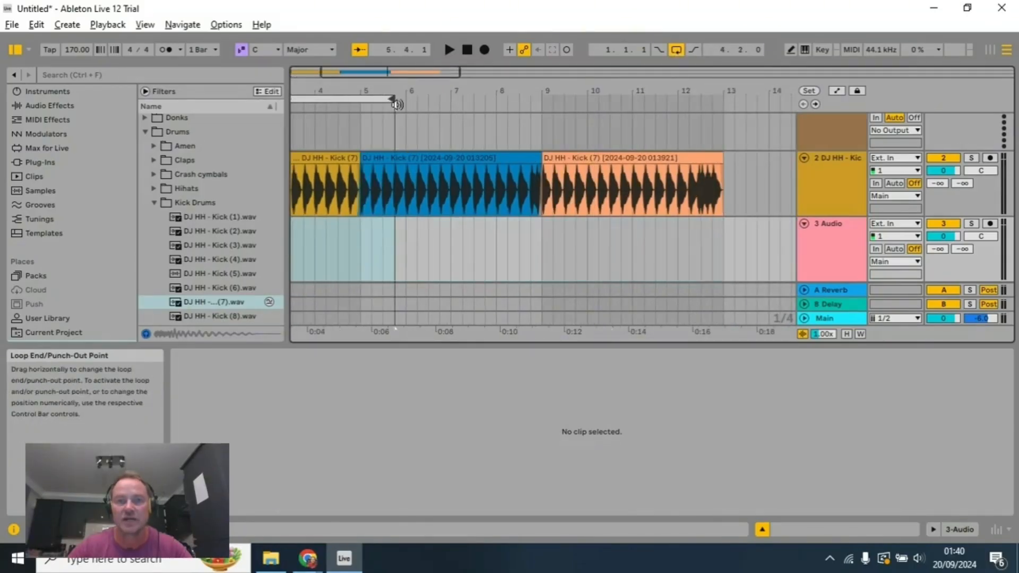
{"action": "scroll", "coordinate": [403, 85], "scroll_direction": "left", "scroll_amount": 5}
{"action": "left_click", "coordinate": [413, 157]}
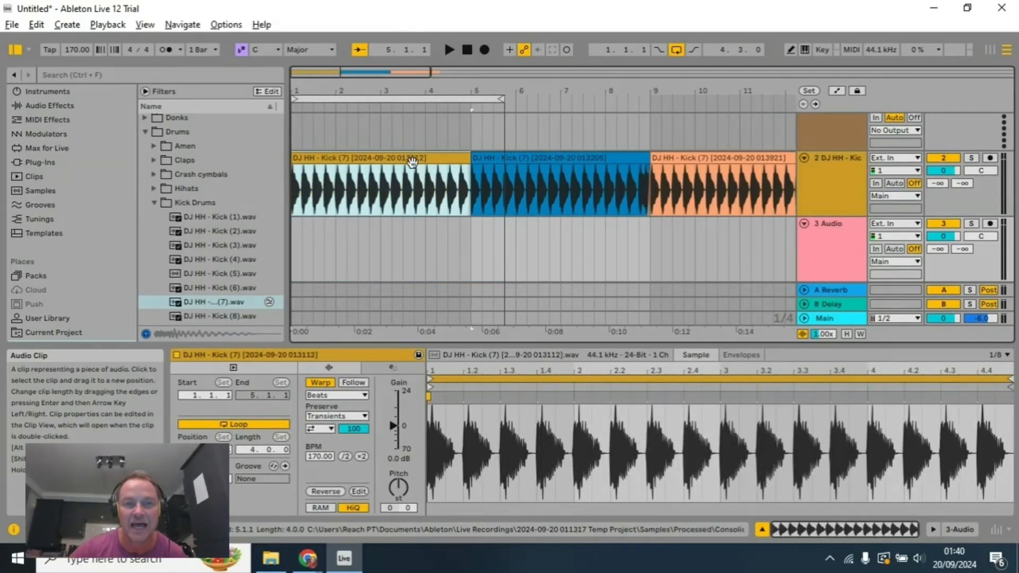
{"action": "right_click", "coordinate": [419, 169]}
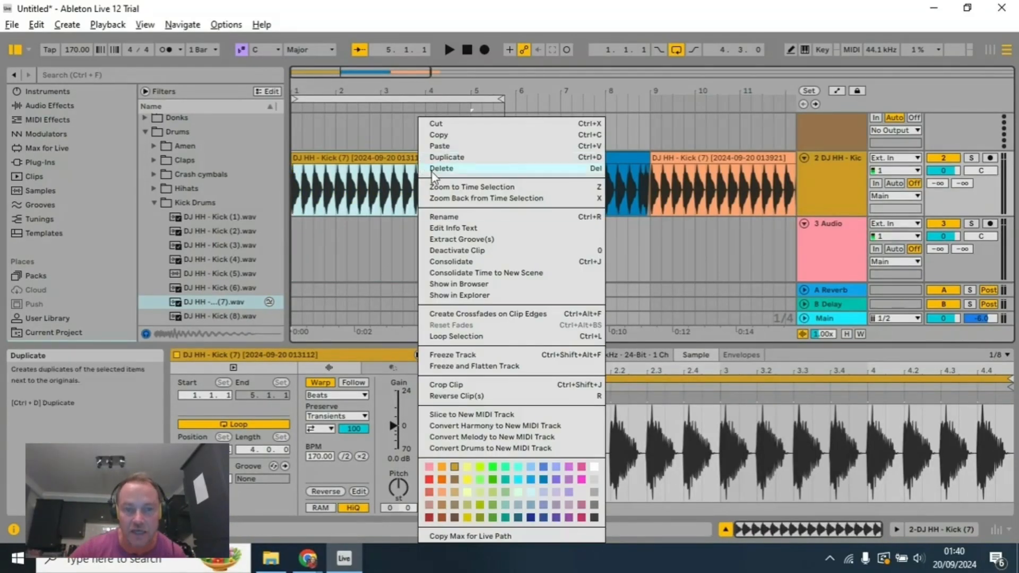
{"action": "left_click", "coordinate": [474, 337]}
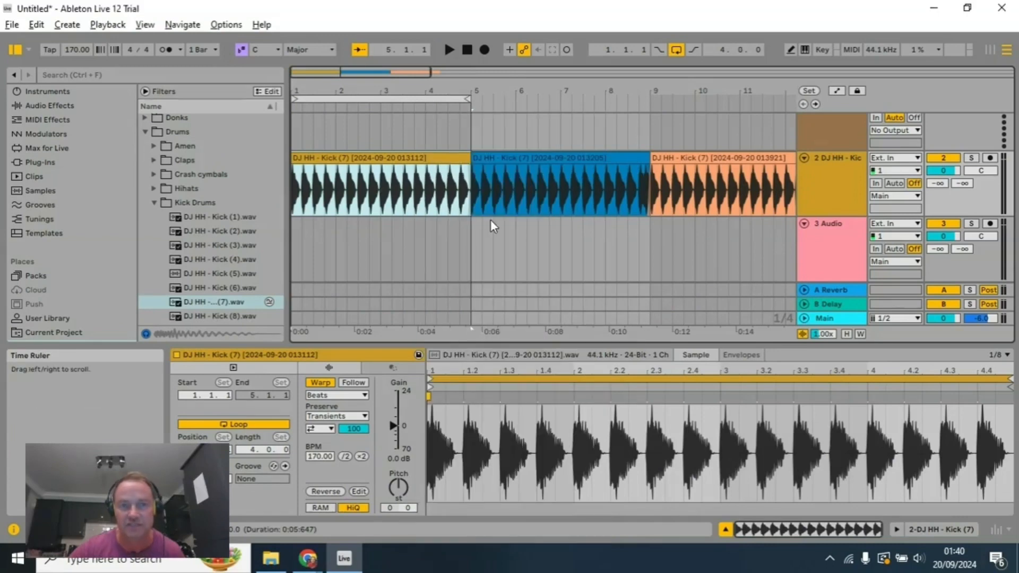
{"action": "left_click", "coordinate": [449, 50]}
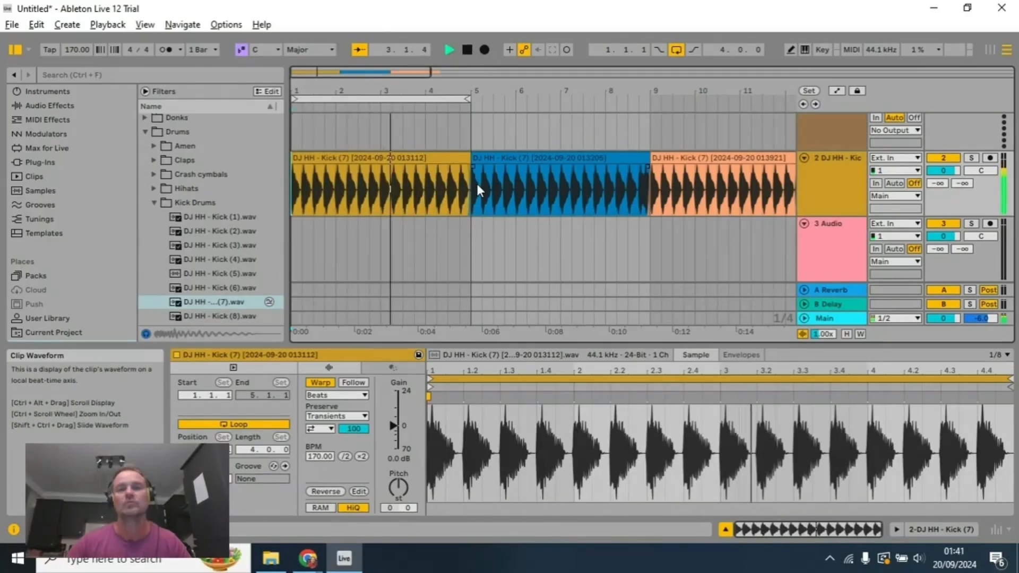
{"action": "left_click", "coordinate": [466, 51]}
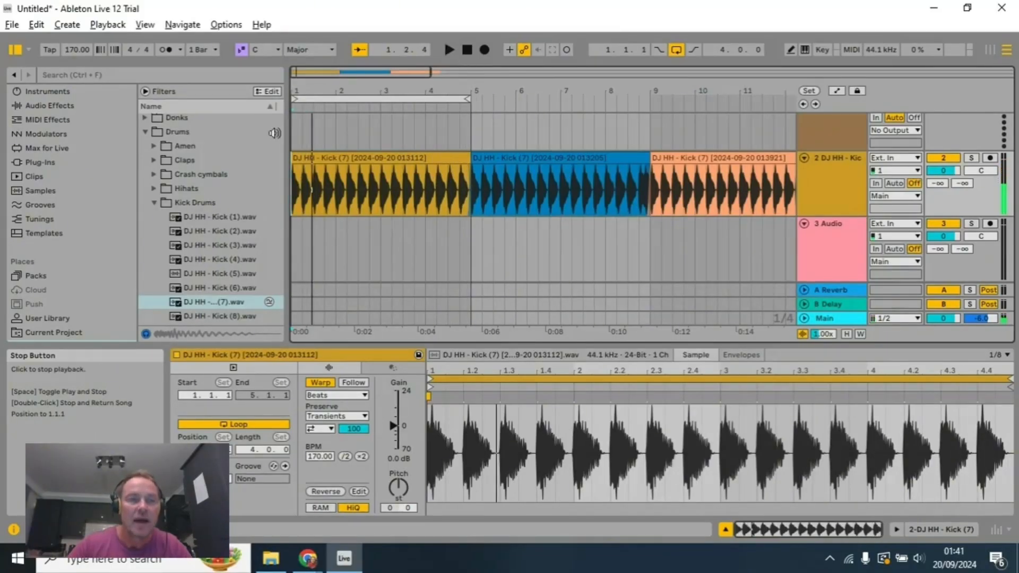
Step: Preview several hi-hat samples in the Hihats folder, including Hi Hat (1), (3), (4), (5), (7), (11) and (12)
{"action": "left_click", "coordinate": [152, 188]}
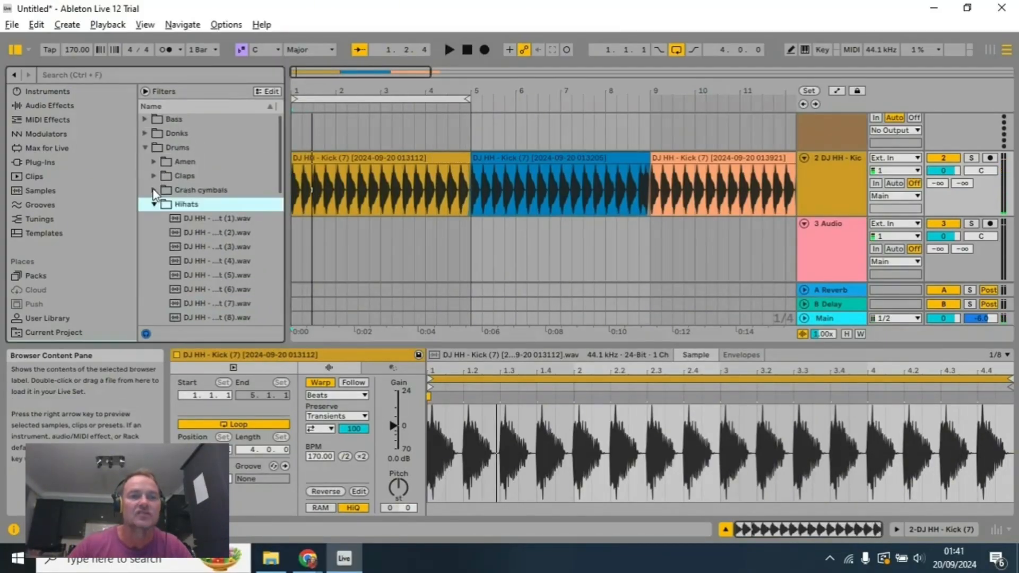
{"action": "left_click", "coordinate": [225, 246]}
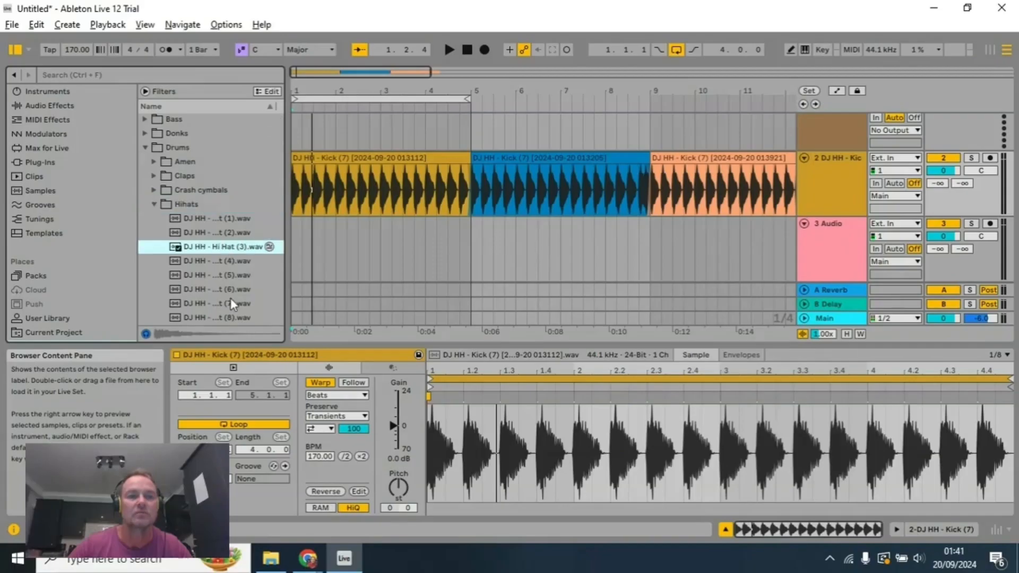
{"action": "left_click", "coordinate": [230, 300]}
{"action": "left_click", "coordinate": [230, 276]}
{"action": "left_click", "coordinate": [233, 262]}
{"action": "left_click", "coordinate": [242, 222]}
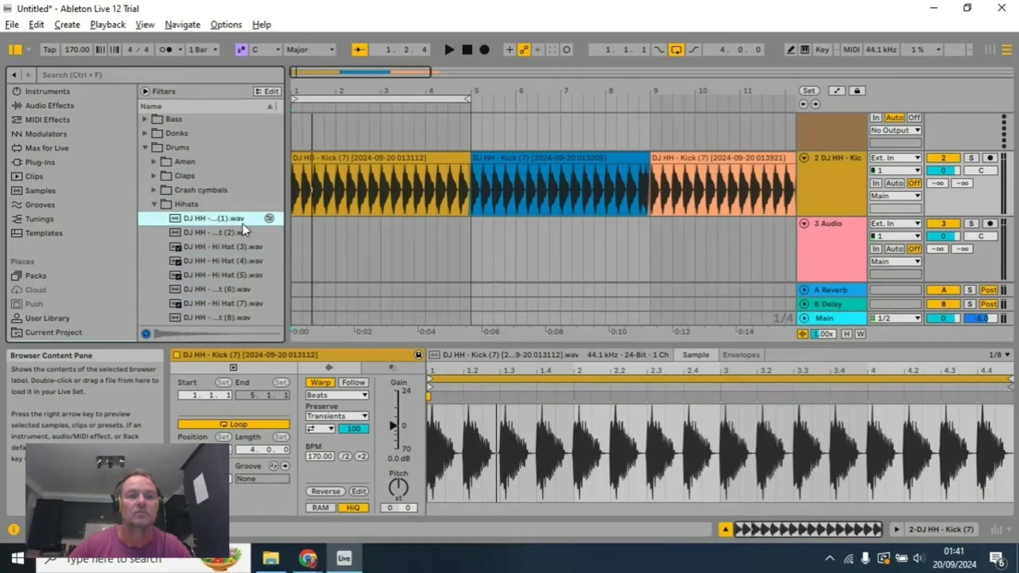
{"action": "left_click", "coordinate": [240, 303]}
{"action": "scroll", "coordinate": [263, 291], "scroll_direction": "down", "scroll_amount": 5}
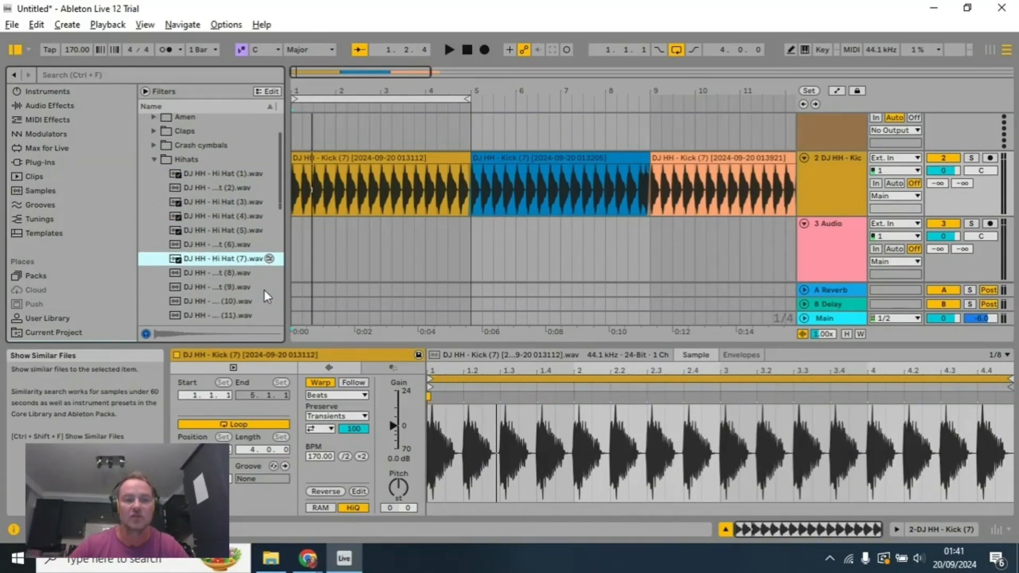
{"action": "left_click", "coordinate": [252, 289]}
{"action": "left_click", "coordinate": [252, 299]}
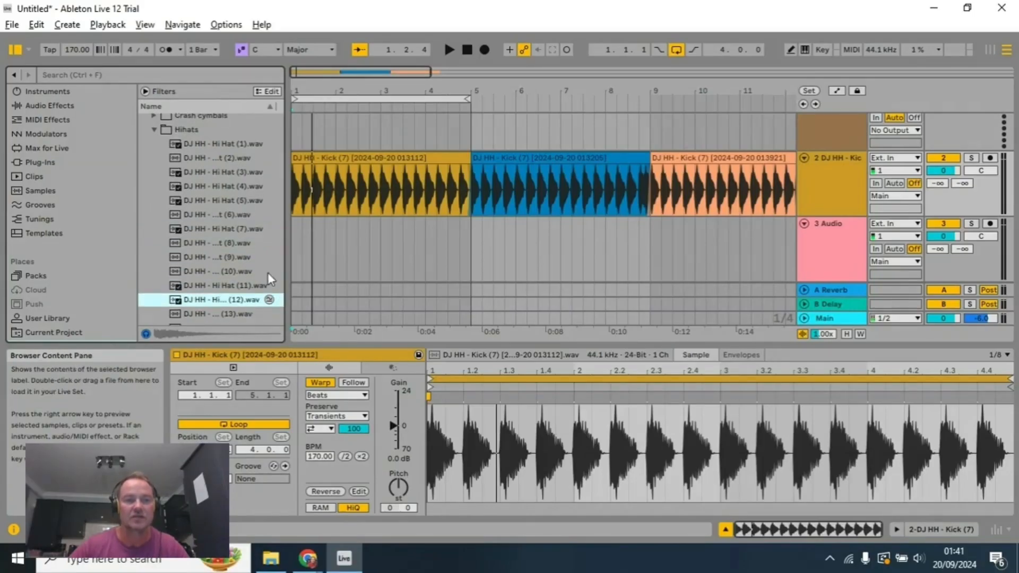
{"action": "scroll", "coordinate": [258, 256], "scroll_direction": "up", "scroll_amount": 5}
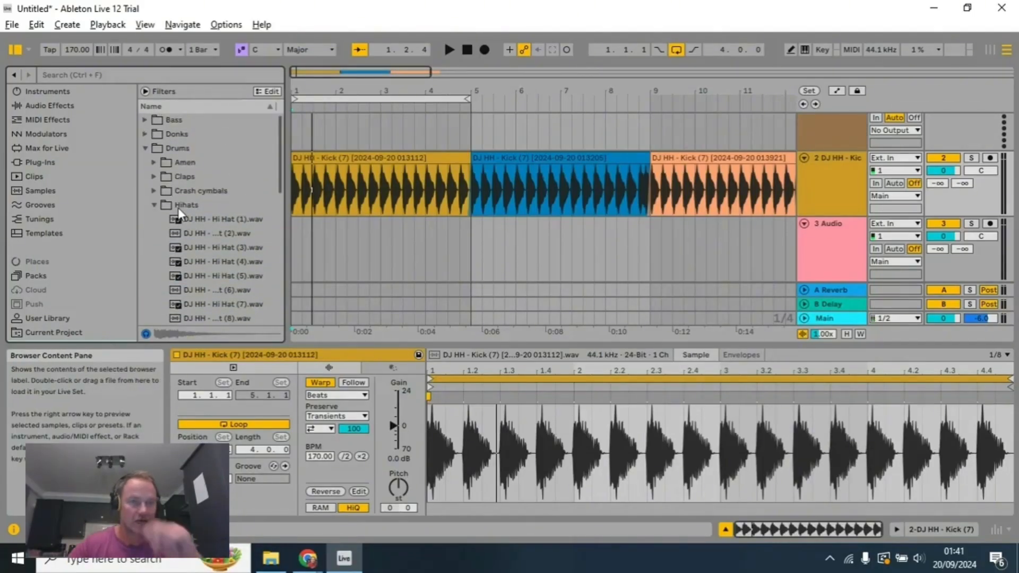
{"action": "left_click", "coordinate": [153, 206]}
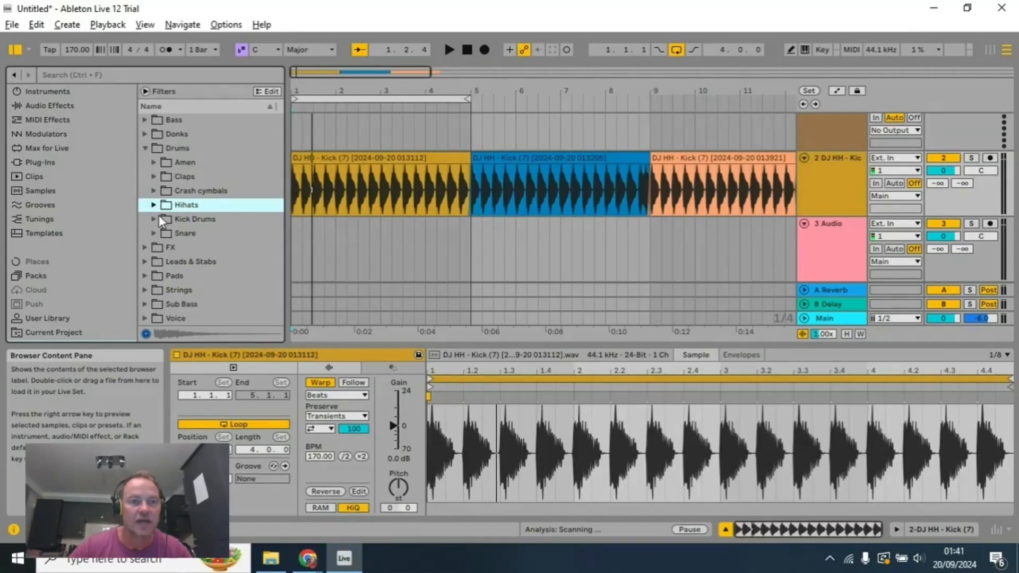
Step: Preview the DJ HH - Crash (1).wav cymbal sample and place it at 1.1.1 on the empty audio track beneath the kick
{"action": "left_click", "coordinate": [154, 190]}
{"action": "left_click", "coordinate": [196, 206]}
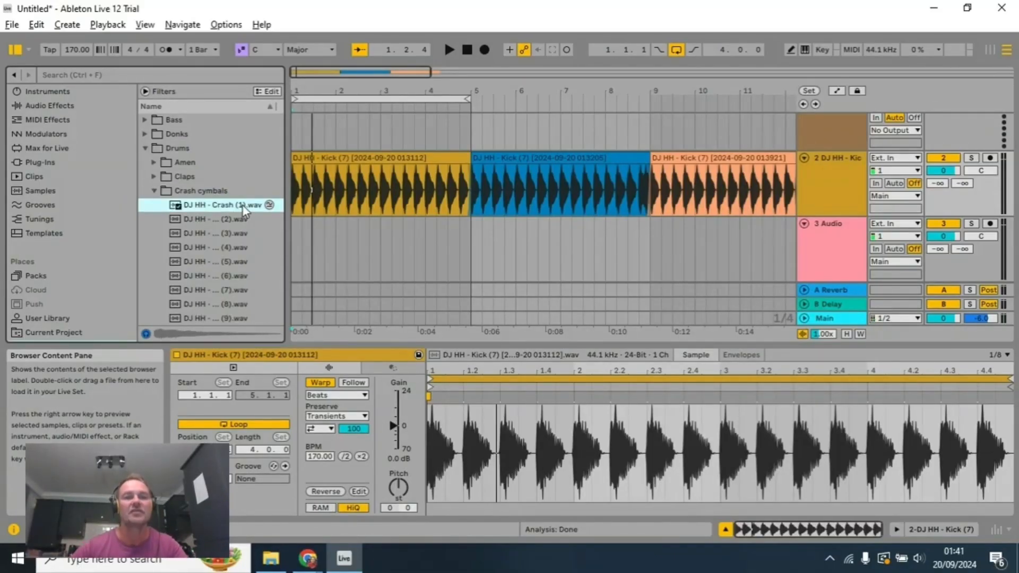
{"action": "left_click_drag", "start_coordinate": [242, 205], "coordinate": [296, 232]}
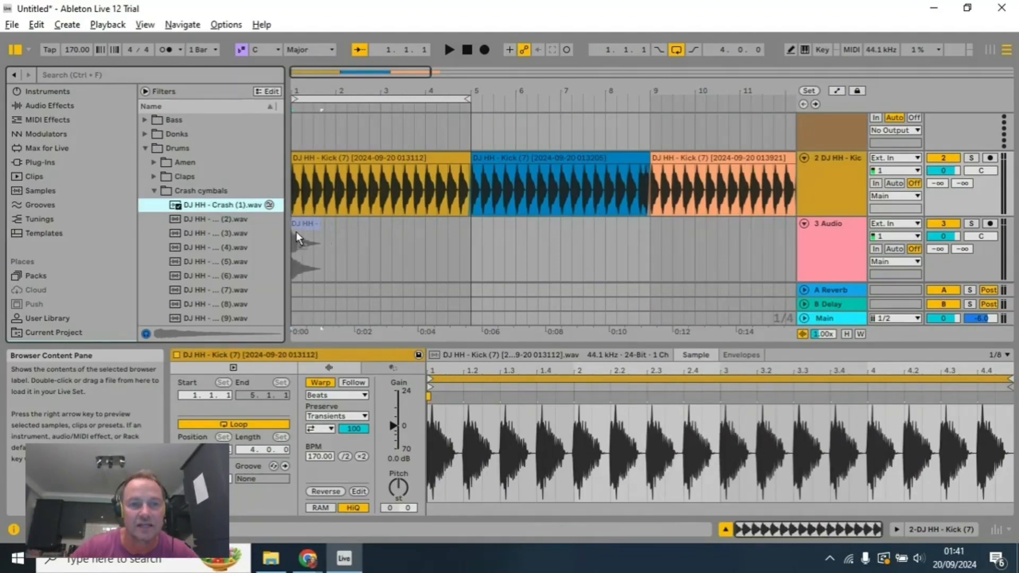
Step: Audition the kick loop together with the crash cymbal from bar 1 three times, stopping playback after each
{"action": "left_click", "coordinate": [467, 51]}
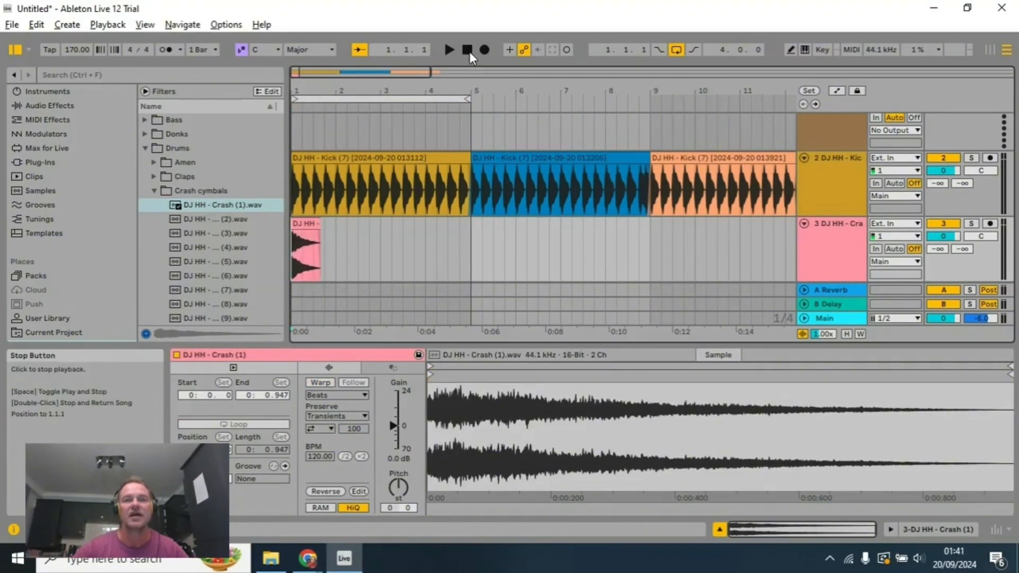
{"action": "left_click", "coordinate": [452, 49]}
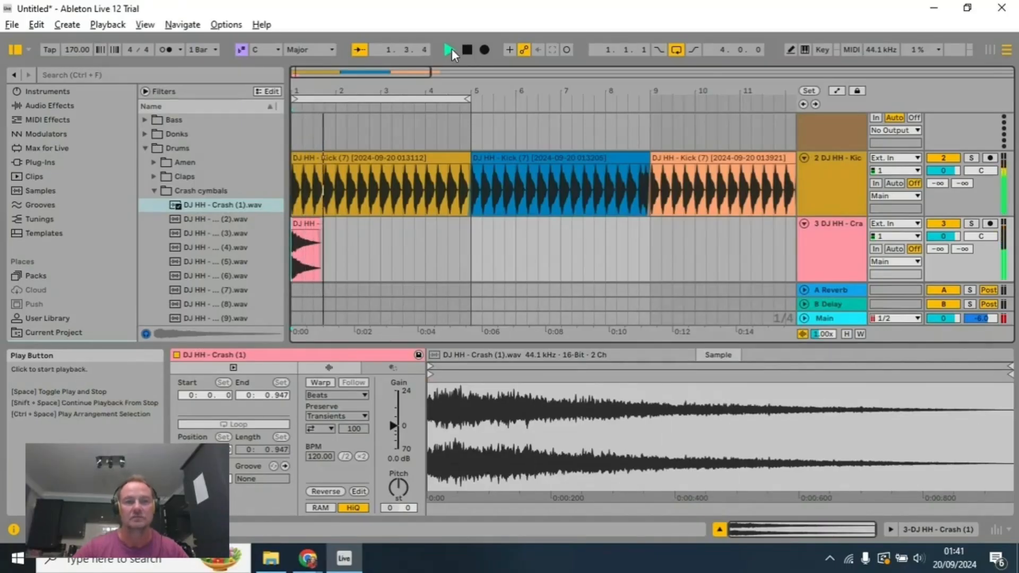
{"action": "left_click", "coordinate": [469, 52]}
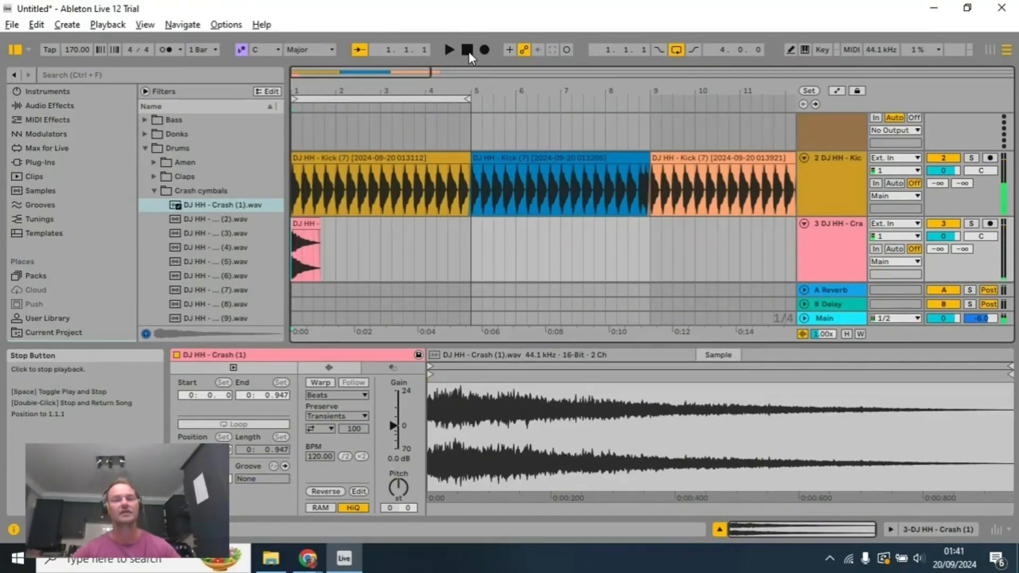
{"action": "left_click", "coordinate": [452, 51]}
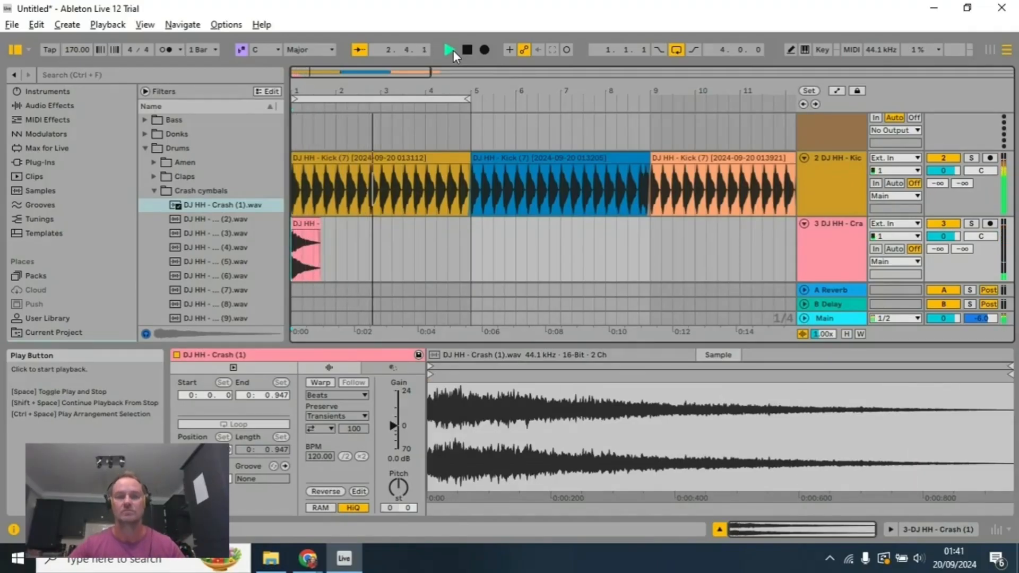
{"action": "left_click", "coordinate": [467, 50]}
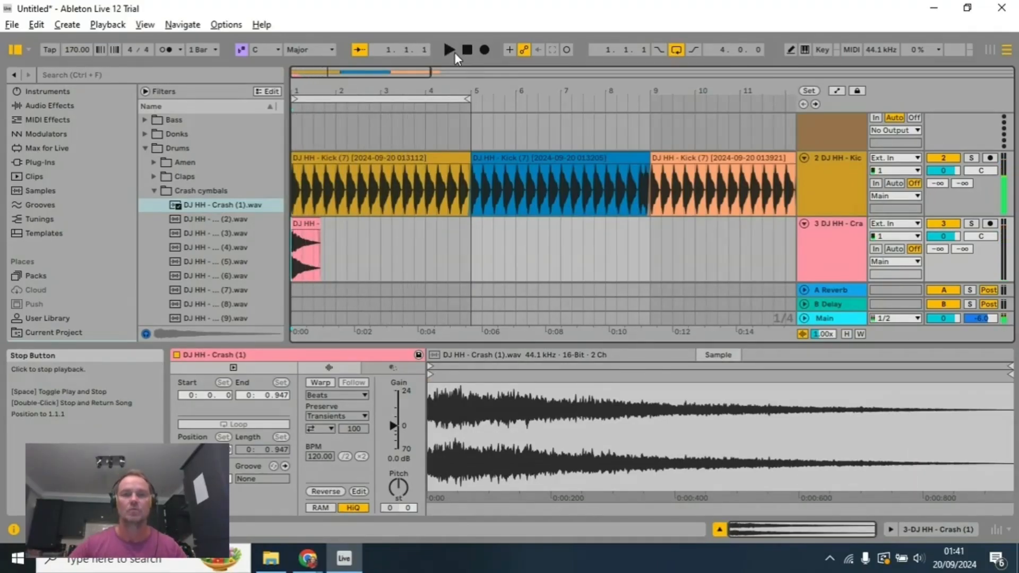
{"action": "left_click", "coordinate": [454, 52]}
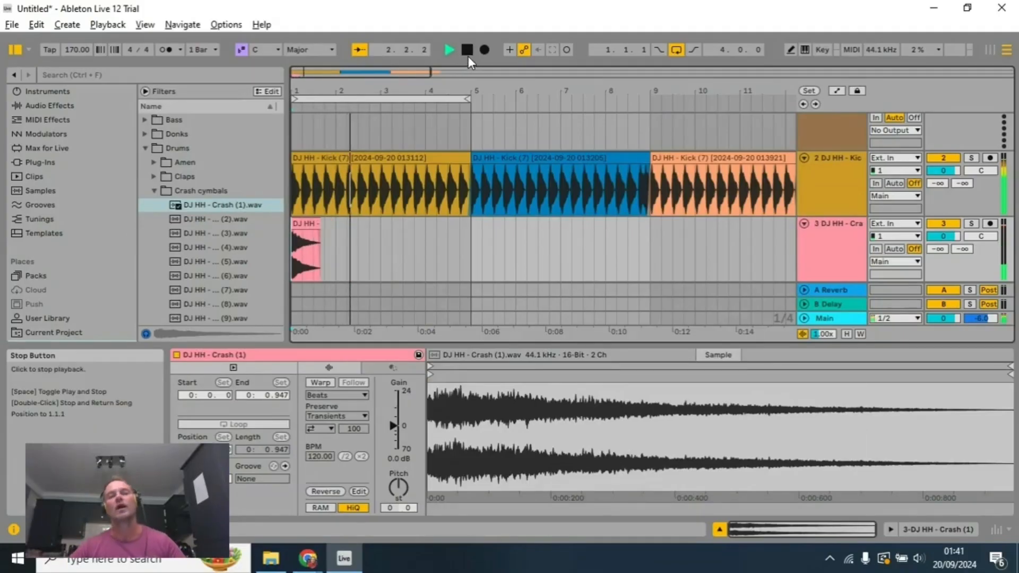
{"action": "left_click", "coordinate": [467, 55]}
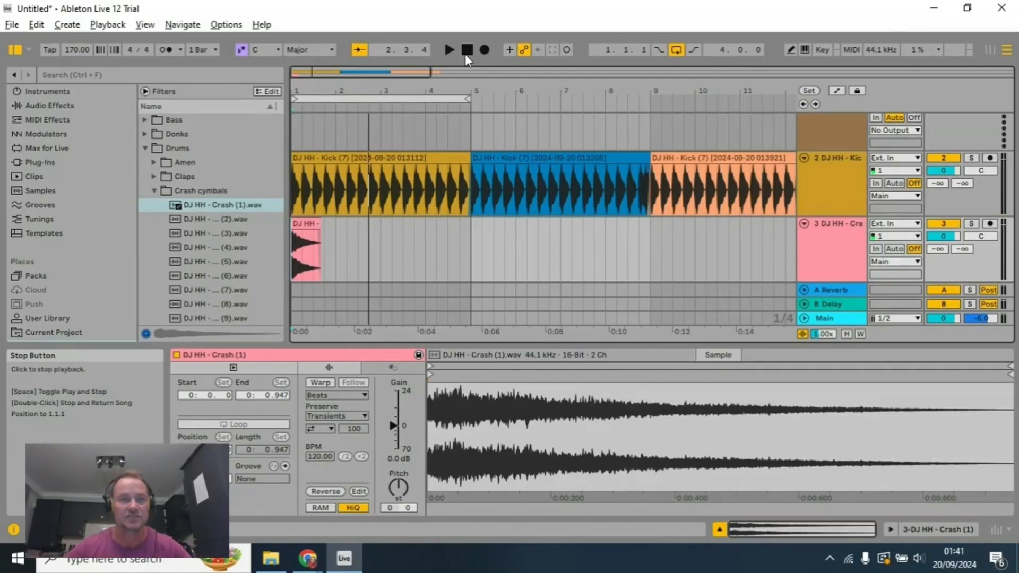
Step: Restart playback from 1.1.1 and extend the arrangement loop's end to bar 9 so that it covers eight bars
{"action": "left_click", "coordinate": [469, 49]}
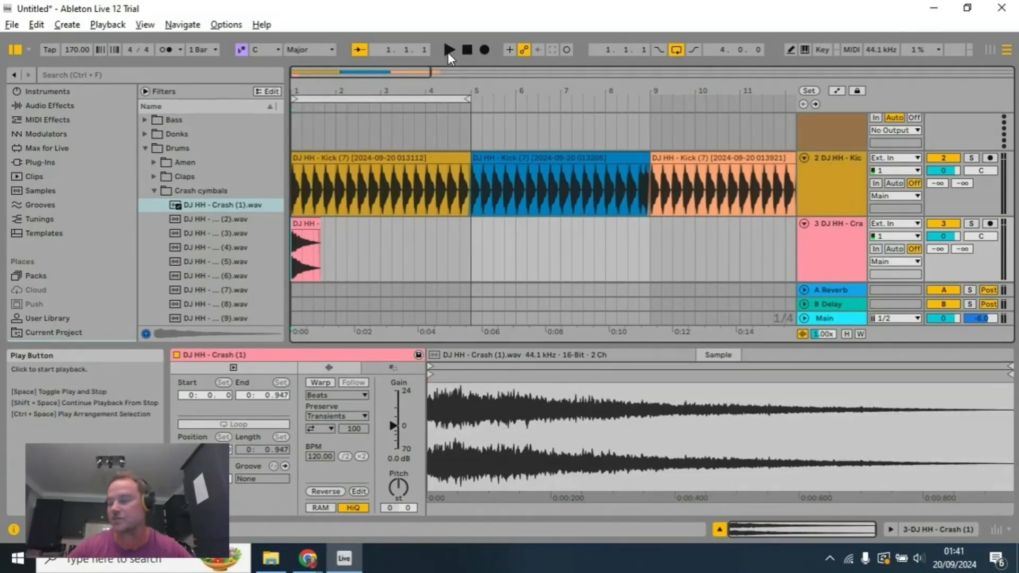
{"action": "left_click", "coordinate": [447, 52]}
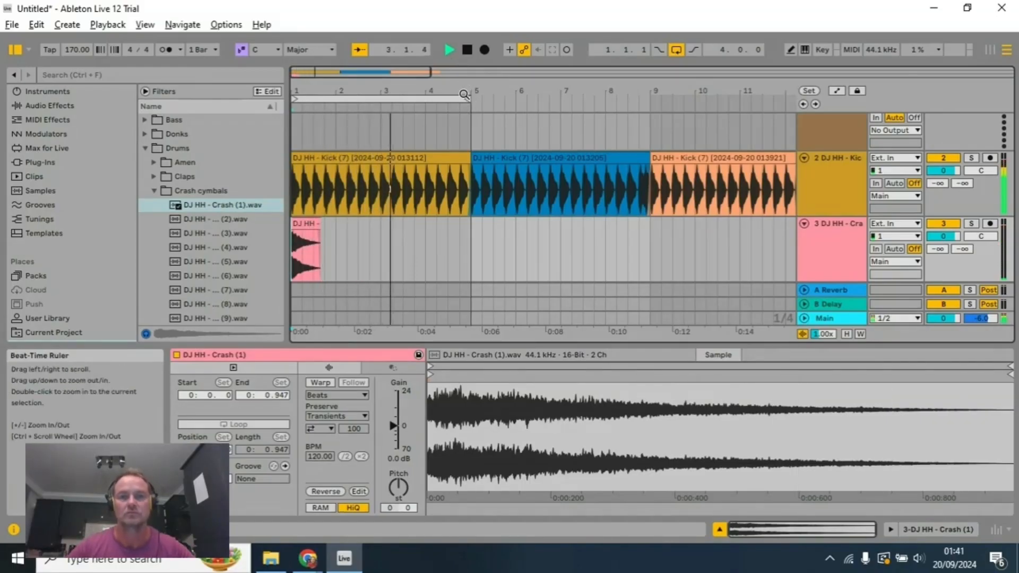
{"action": "left_click_drag", "start_coordinate": [466, 98], "coordinate": [648, 98]}
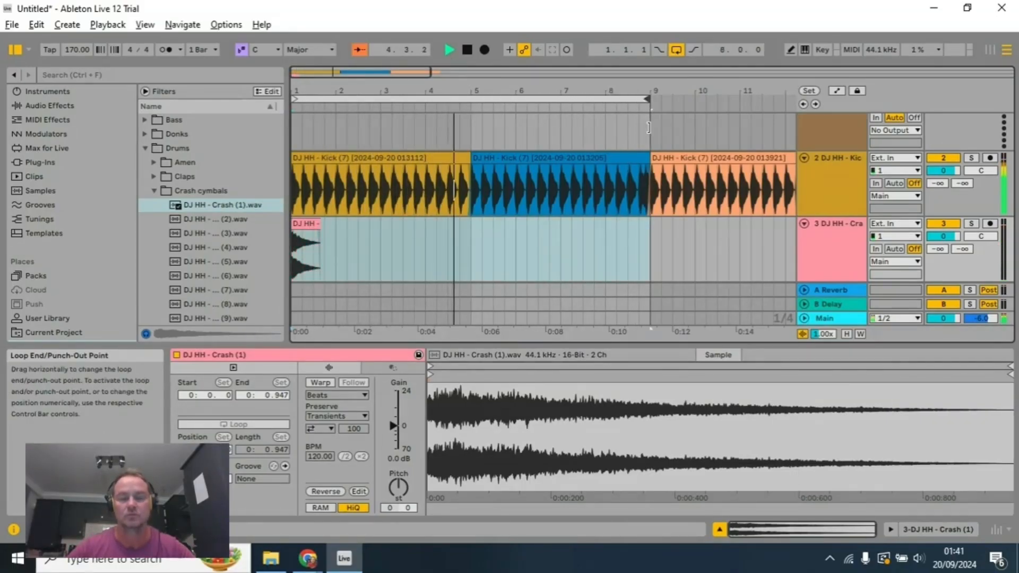
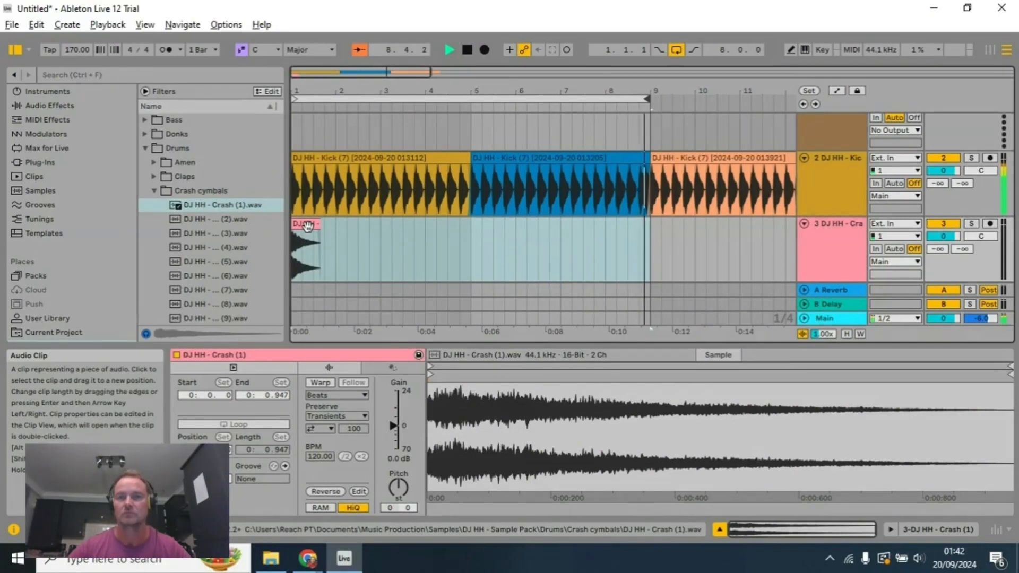
Step: Stop playback and preview the clap samples DJ HH - Clap (1) through (10) in the Claps folder
{"action": "left_click", "coordinate": [467, 50]}
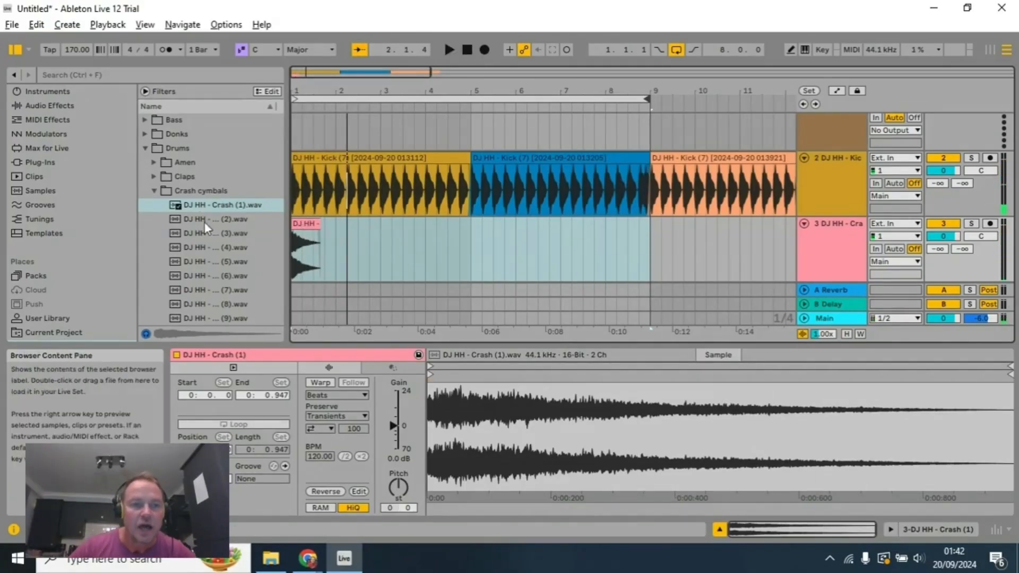
{"action": "left_click", "coordinate": [155, 191]}
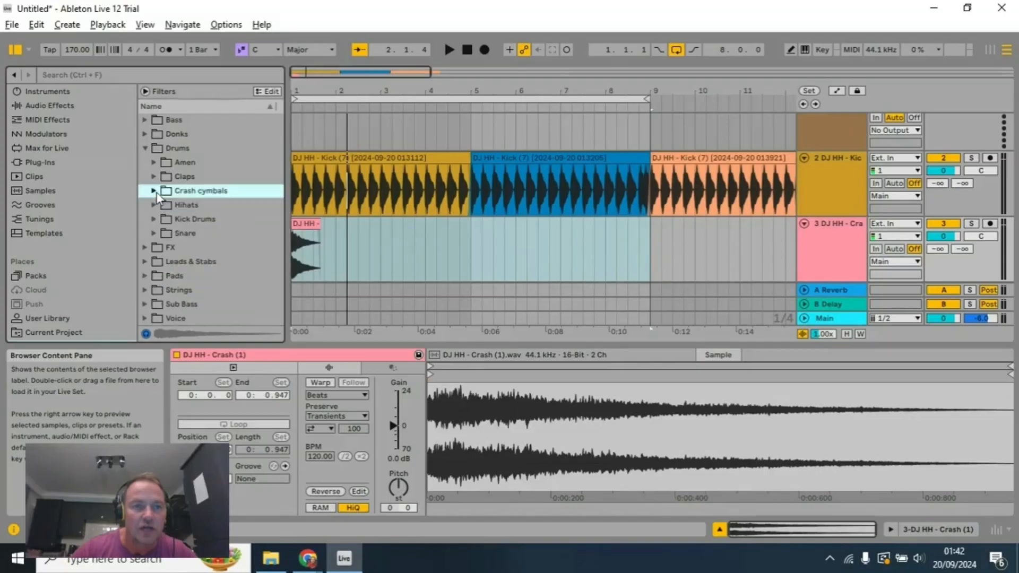
{"action": "left_click", "coordinate": [155, 178]}
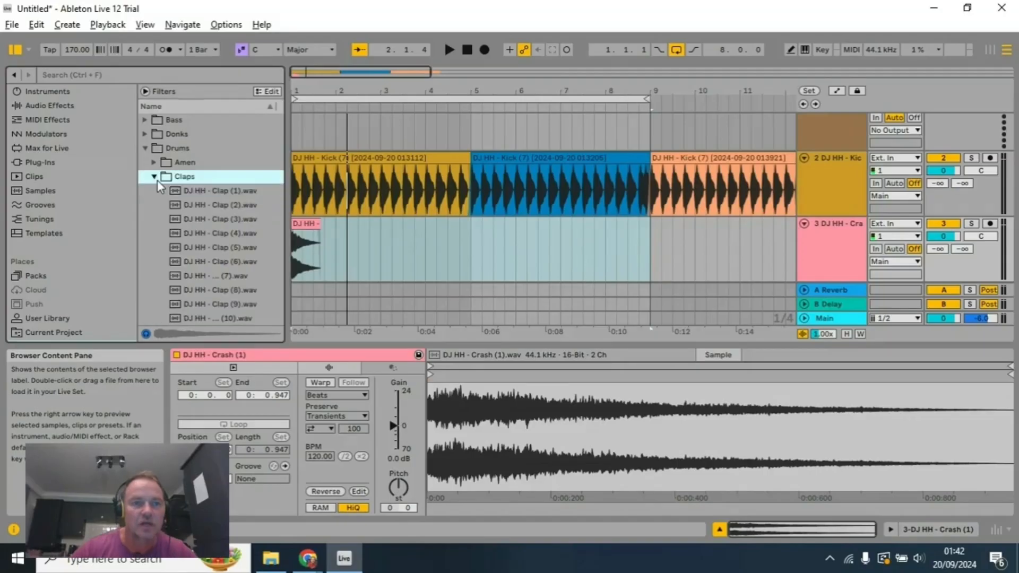
{"action": "left_click", "coordinate": [230, 193]}
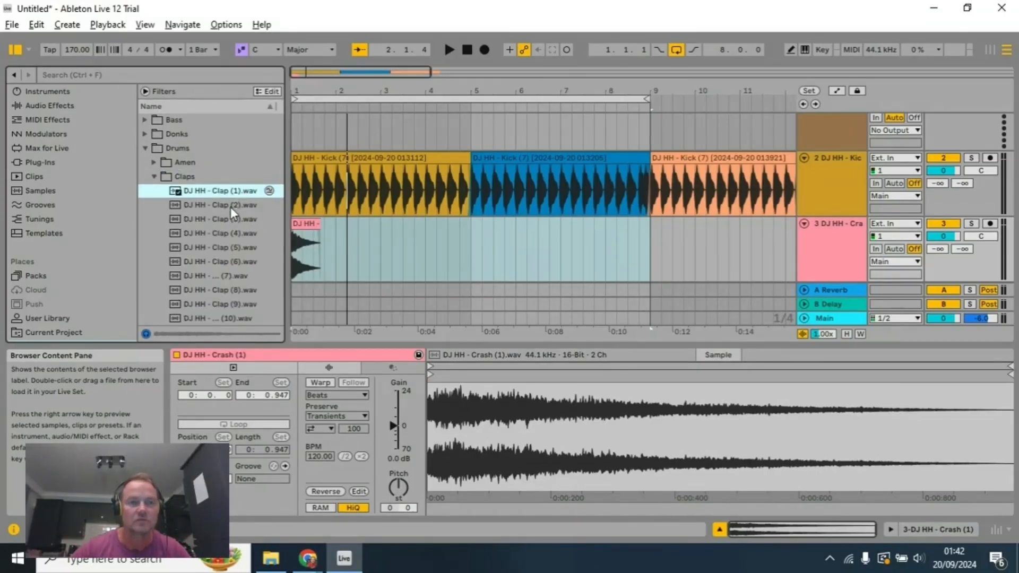
{"action": "left_click", "coordinate": [231, 206]}
{"action": "left_click", "coordinate": [231, 217]}
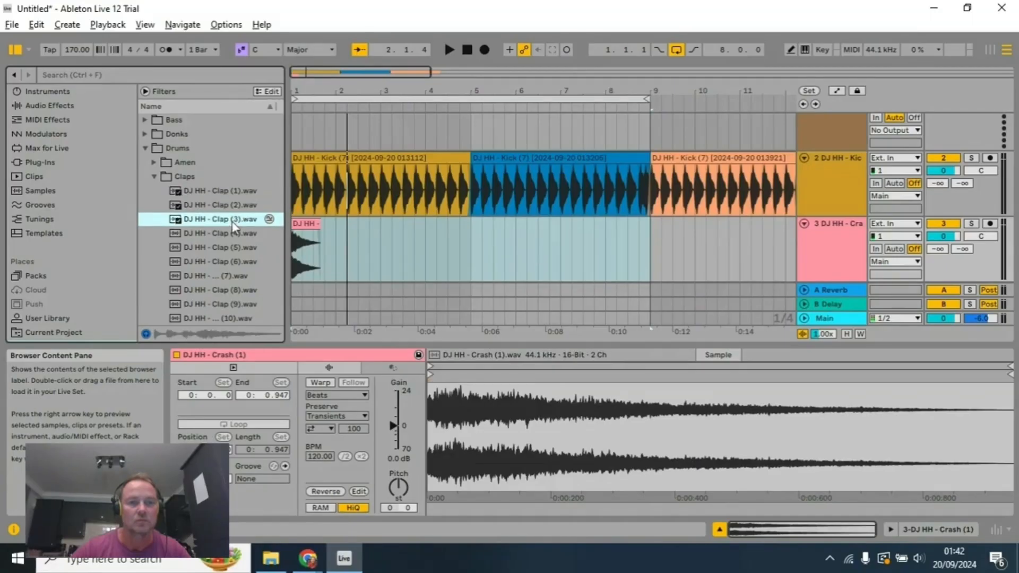
{"action": "left_click", "coordinate": [232, 233]}
{"action": "left_click", "coordinate": [235, 248]}
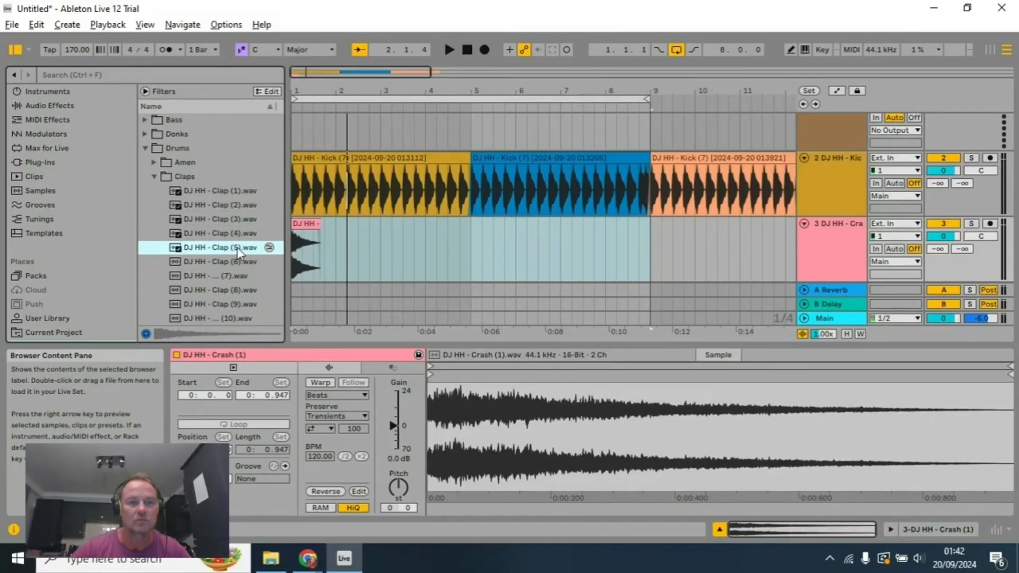
{"action": "left_click", "coordinate": [235, 262]}
{"action": "left_click", "coordinate": [234, 276]}
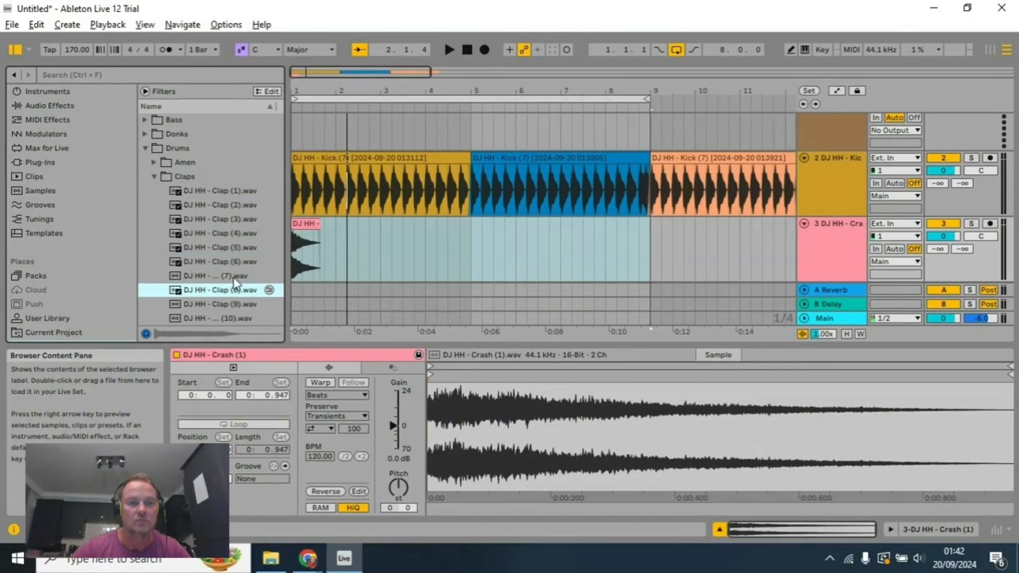
{"action": "left_click", "coordinate": [231, 305]}
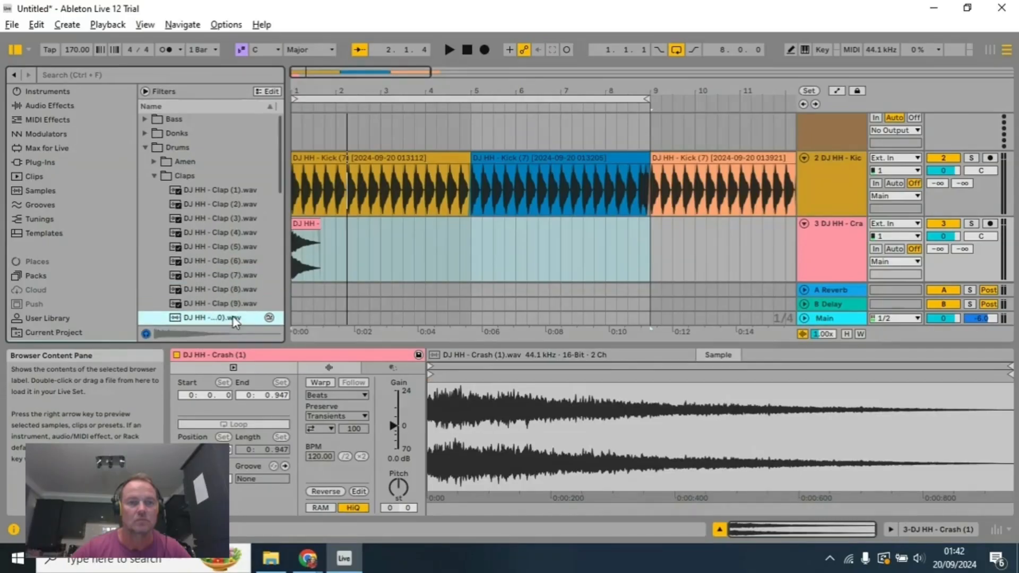
Step: Compare the DJ HH - Clap (2) sample repeatedly against Clap (3), (8), (9) and (10)
{"action": "left_click", "coordinate": [247, 206]}
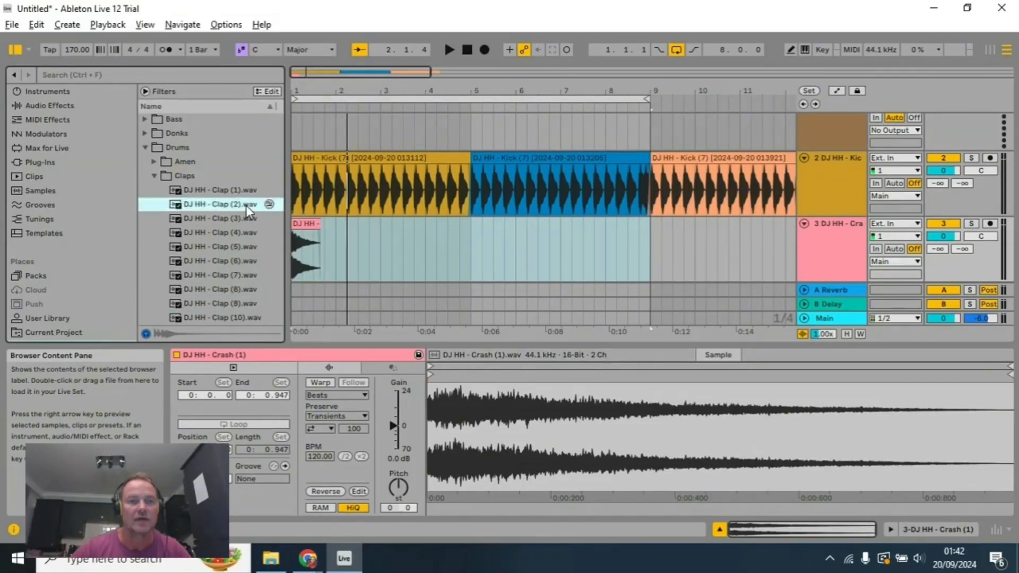
{"action": "left_click", "coordinate": [237, 219]}
{"action": "left_click", "coordinate": [242, 205]}
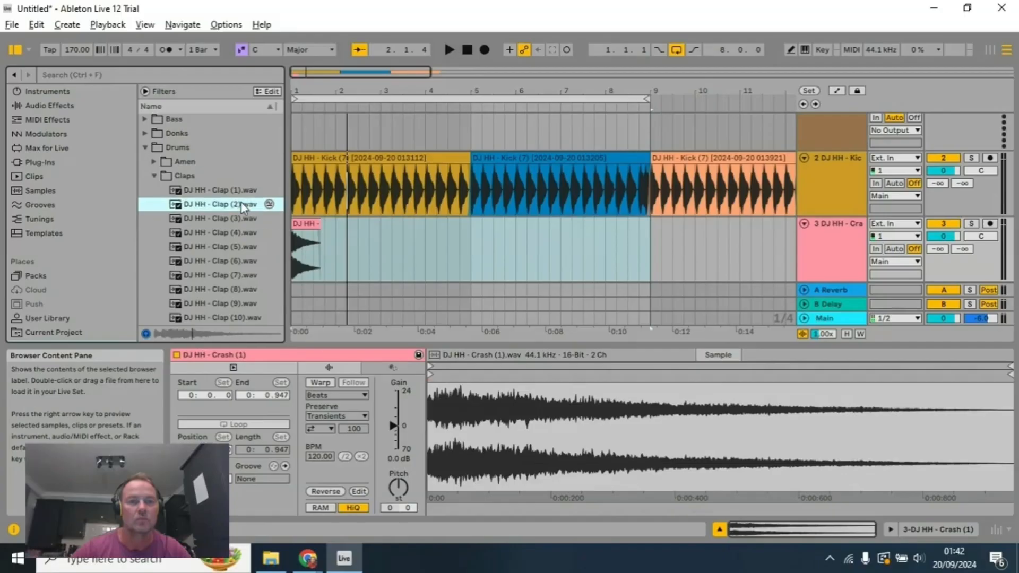
{"action": "left_click", "coordinate": [235, 300]}
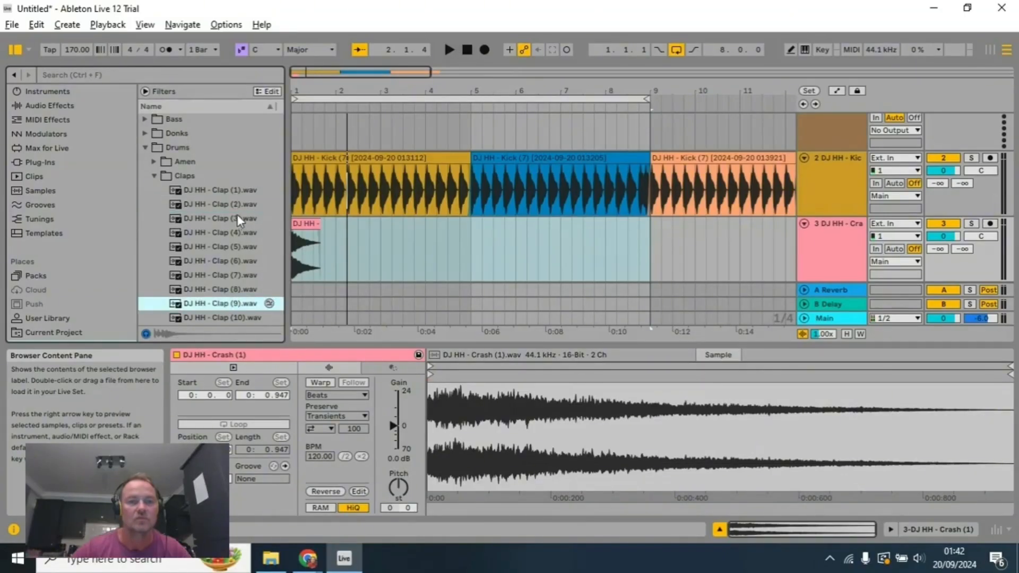
{"action": "left_click", "coordinate": [238, 210]}
{"action": "left_click", "coordinate": [234, 298]}
{"action": "left_click", "coordinate": [237, 290]}
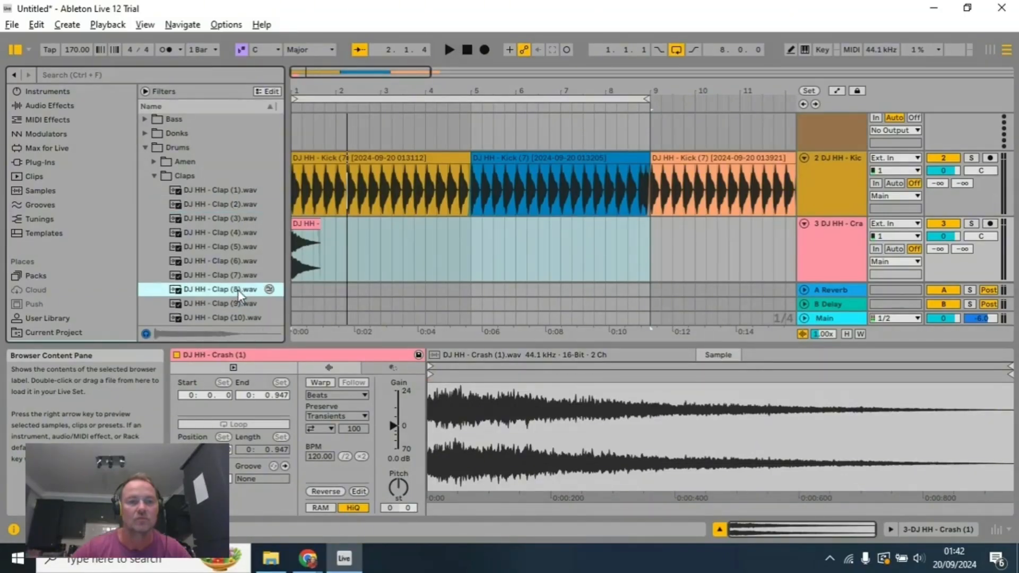
{"action": "left_click", "coordinate": [244, 317]}
{"action": "left_click", "coordinate": [243, 303]}
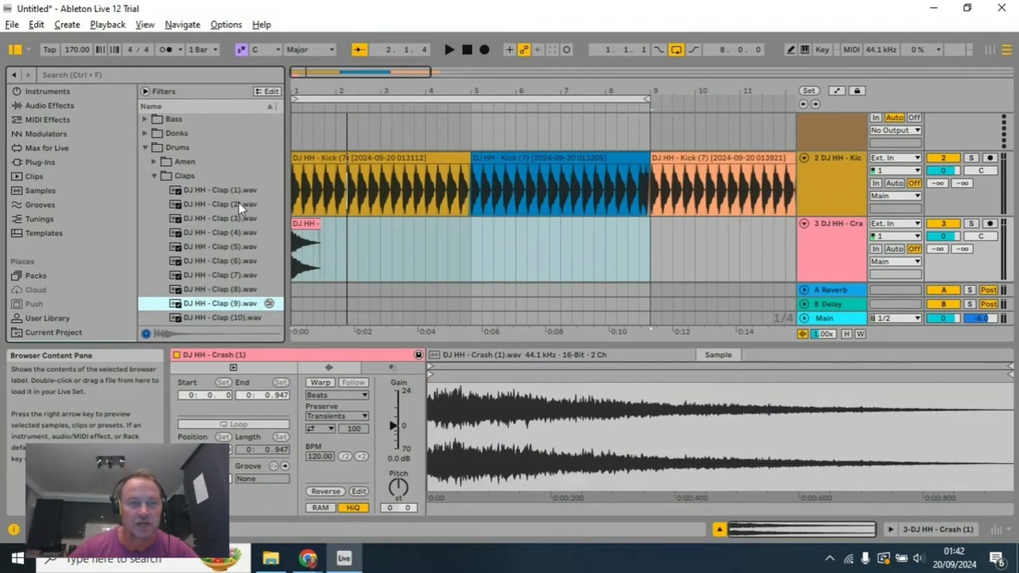
{"action": "left_click", "coordinate": [237, 203]}
{"action": "left_click", "coordinate": [240, 303]}
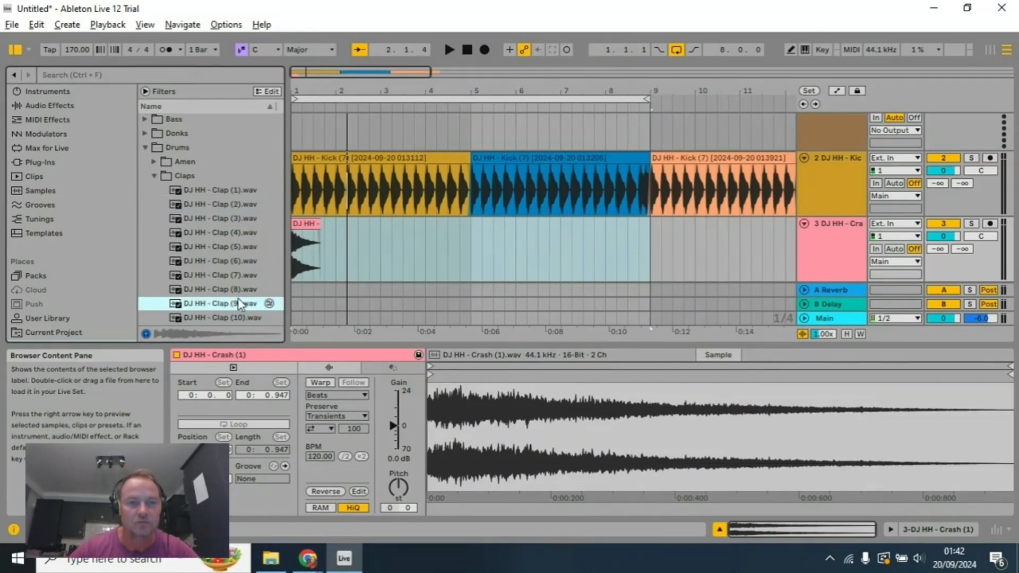
{"action": "left_click", "coordinate": [237, 209]}
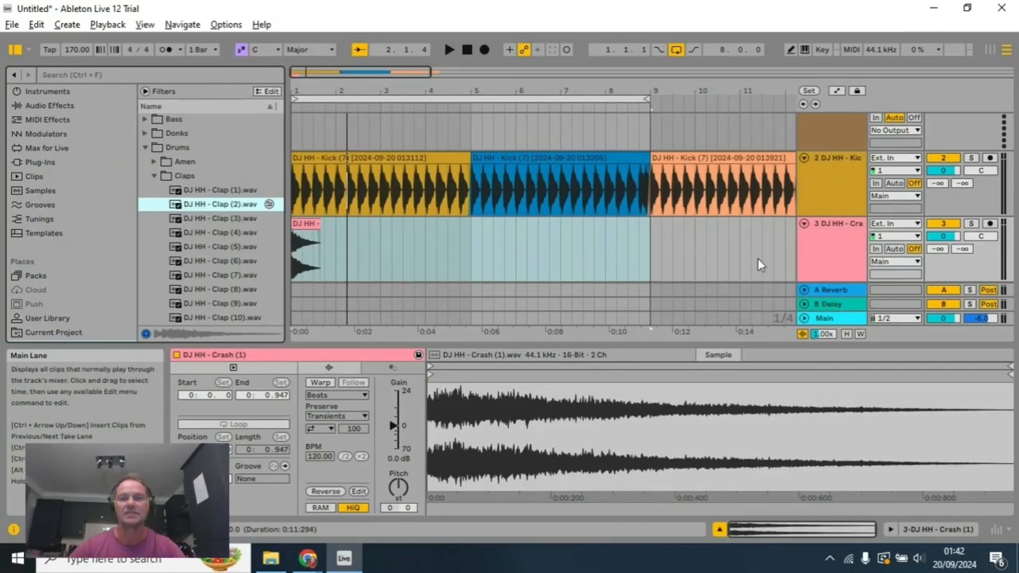
Step: Insert a new audio track beneath the crash track and place DJ HH - Clap (2).wav on it at bar 5
{"action": "scroll", "coordinate": [779, 260], "scroll_direction": "down", "scroll_amount": 1}
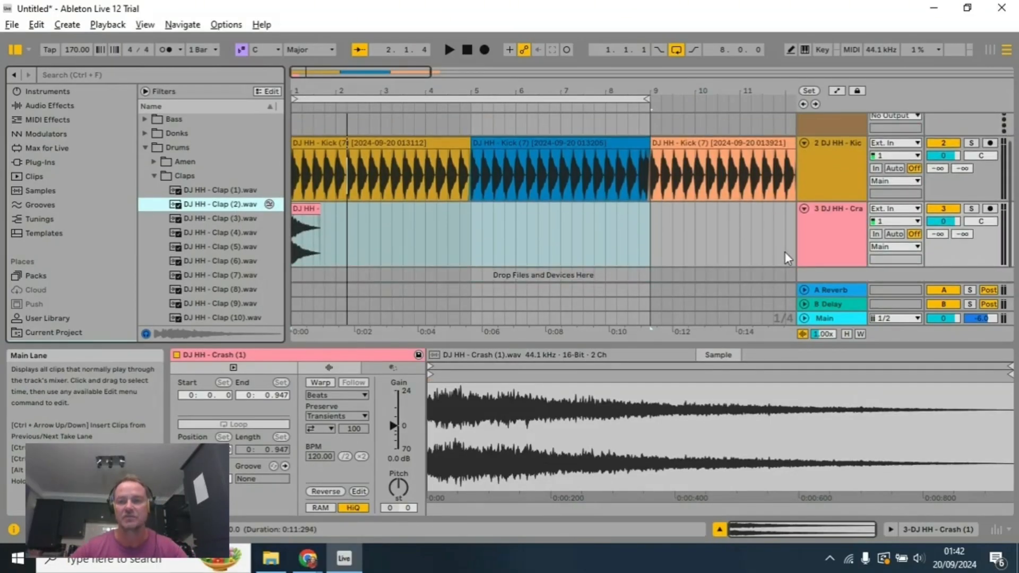
{"action": "right_click", "coordinate": [824, 274]}
{"action": "left_click", "coordinate": [845, 284]}
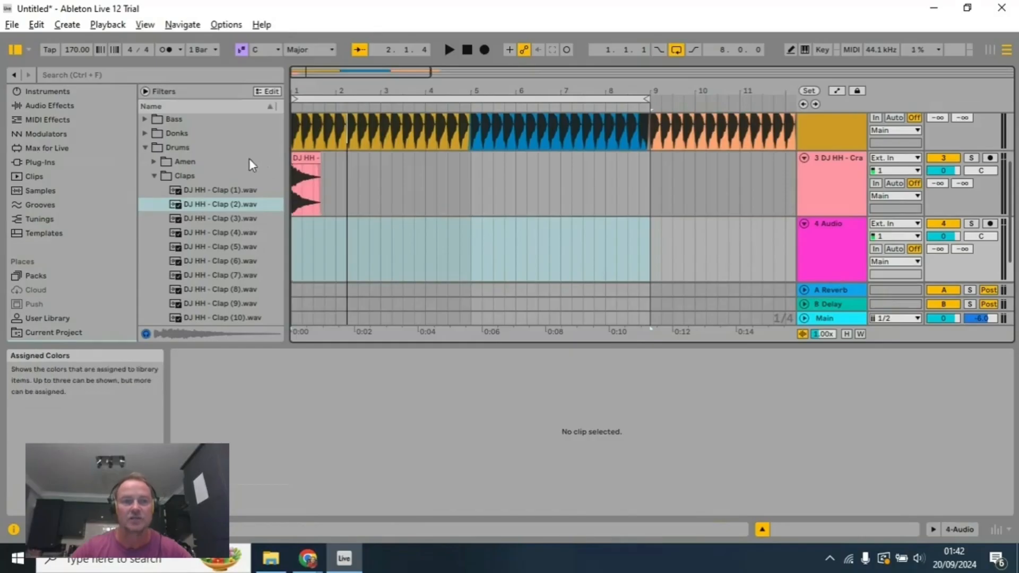
{"action": "left_click", "coordinate": [223, 206]}
{"action": "mouse_move", "coordinate": [223, 207]}
{"action": "left_mouse_down"}
{"action": "mouse_move", "coordinate": [385, 207]}
{"action": "mouse_move", "coordinate": [346, 225]}
{"action": "mouse_move", "coordinate": [474, 230]}
{"action": "left_mouse_up"}
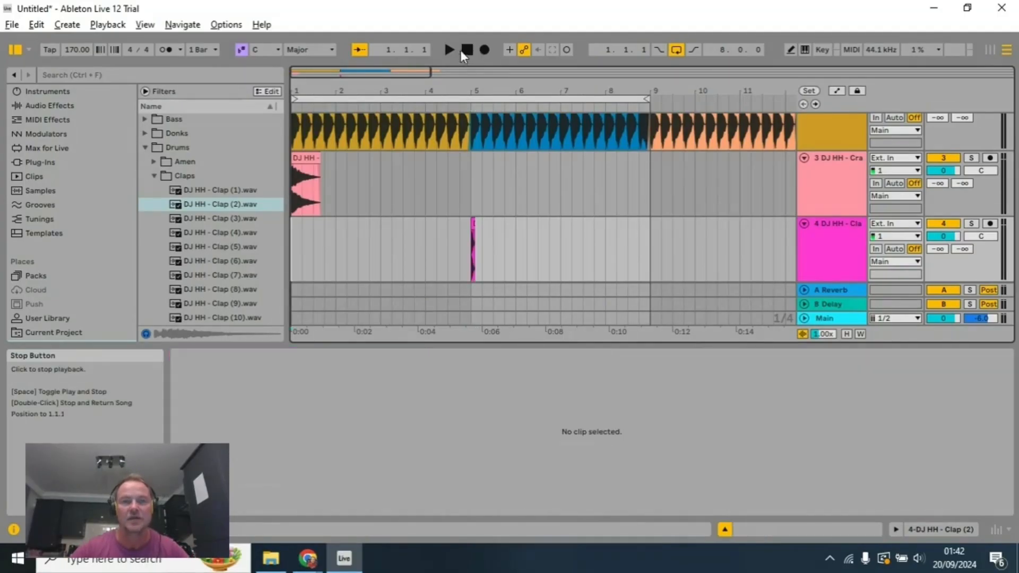
Step: Audition the arrangement from 1.1.1 through the clap at bar 5, stop playback and return the song position to 1.1.1
{"action": "left_click", "coordinate": [451, 49]}
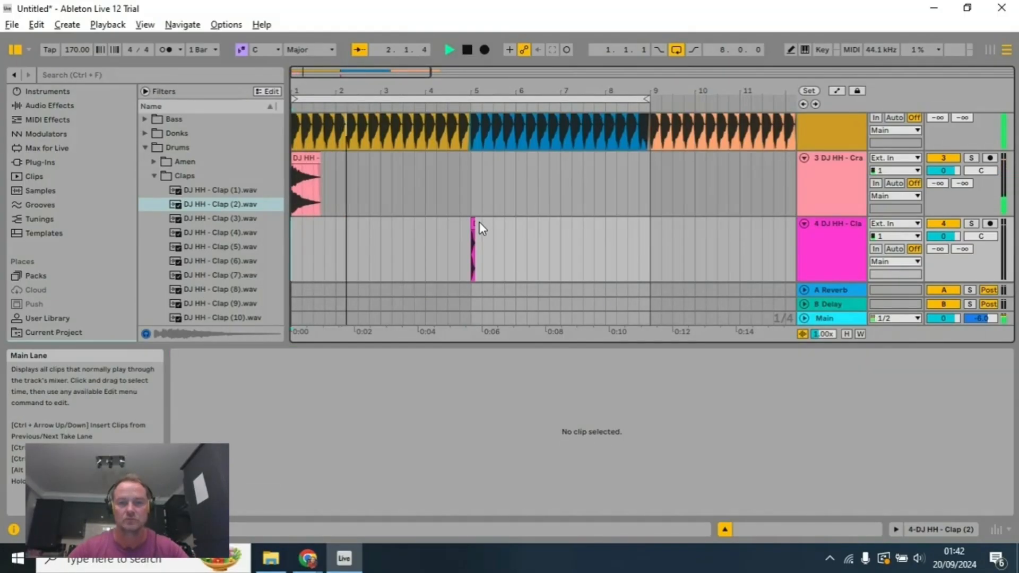
{"action": "scroll", "coordinate": [479, 222], "scroll_direction": "up", "scroll_amount": 5}
{"action": "scroll", "coordinate": [458, 138], "scroll_direction": "up", "scroll_amount": 2}
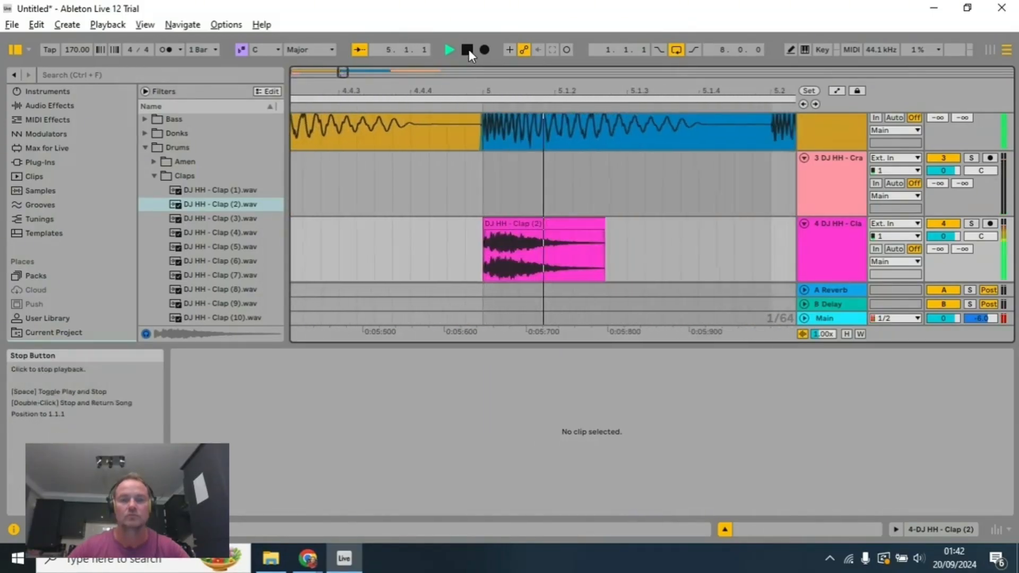
{"action": "left_click", "coordinate": [469, 49]}
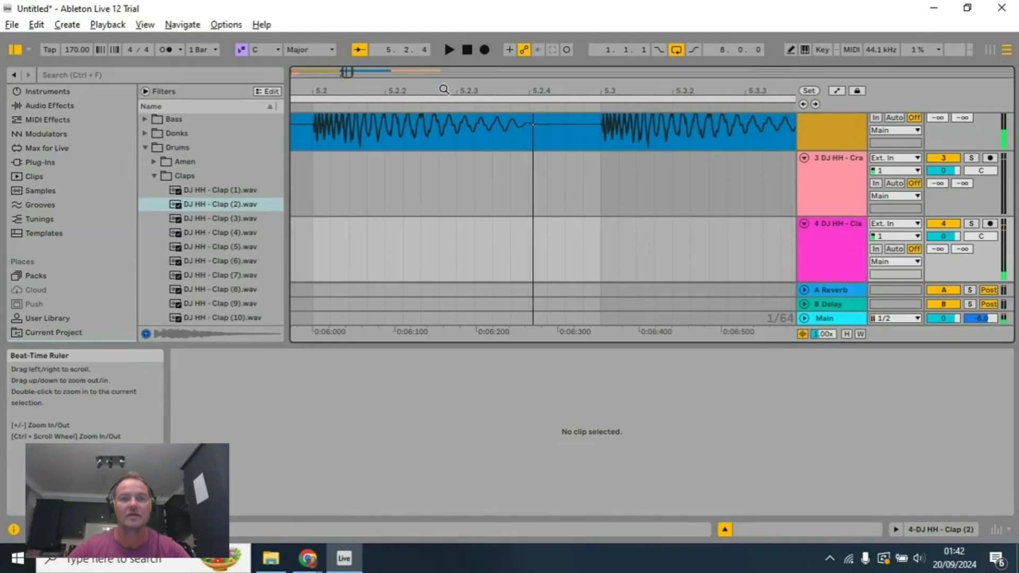
{"action": "left_click_drag", "start_coordinate": [443, 87], "coordinate": [903, 88]}
{"action": "scroll", "coordinate": [534, 202], "scroll_direction": "down", "scroll_amount": 3}
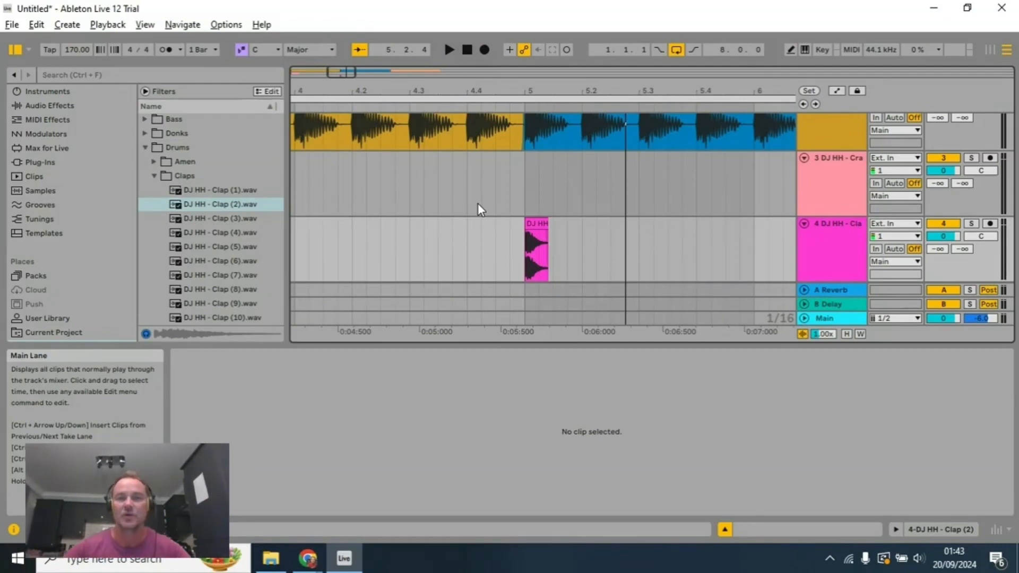
{"action": "scroll", "coordinate": [461, 193], "scroll_direction": "down", "scroll_amount": 2}
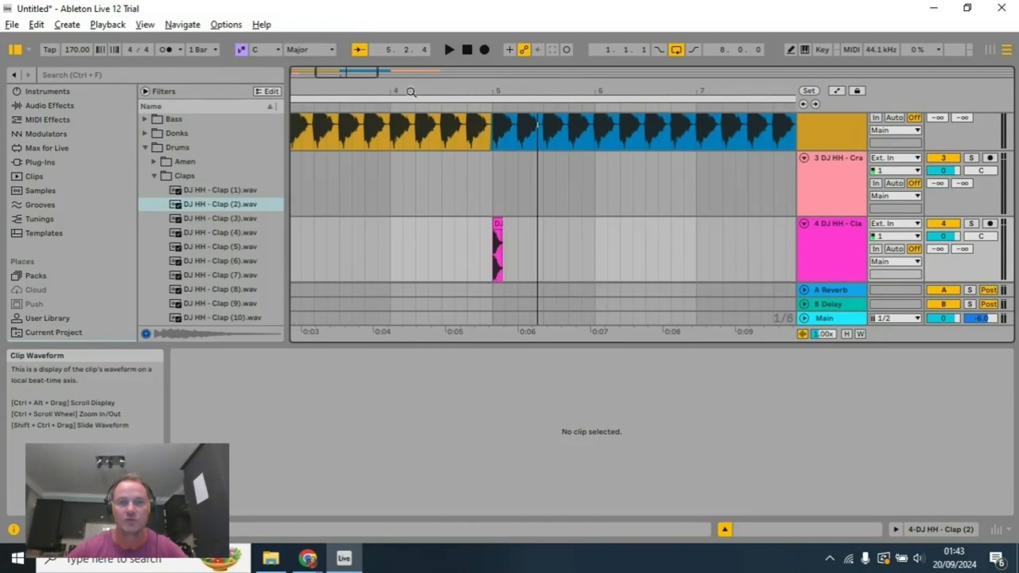
{"action": "left_click", "coordinate": [467, 53]}
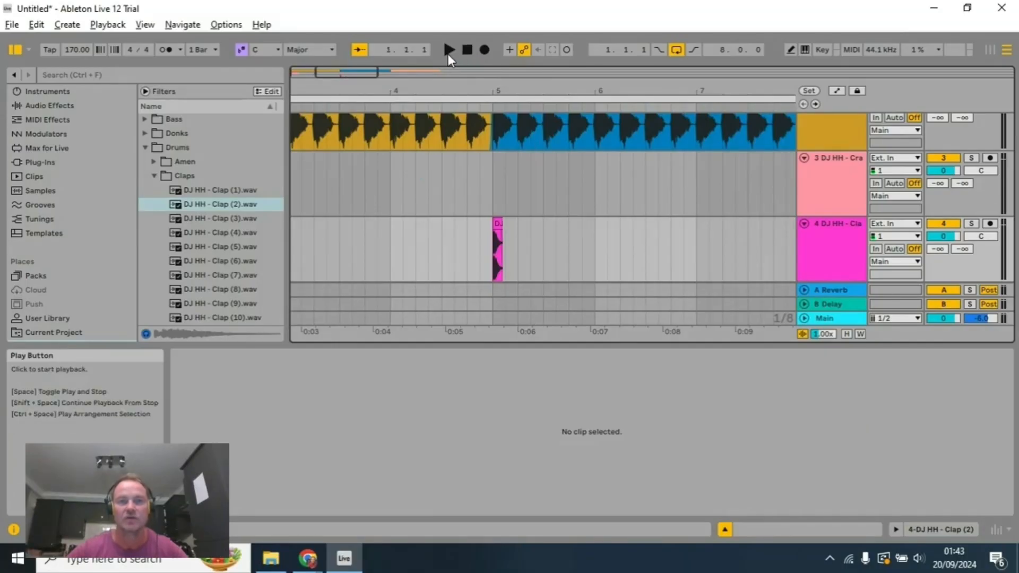
Step: Paste three copies of the bar 5 clap after it at eighth-note intervals, starting at 5.1.3, and audition the four claps
{"action": "left_click", "coordinate": [500, 218]}
{"action": "left_click", "coordinate": [509, 237]}
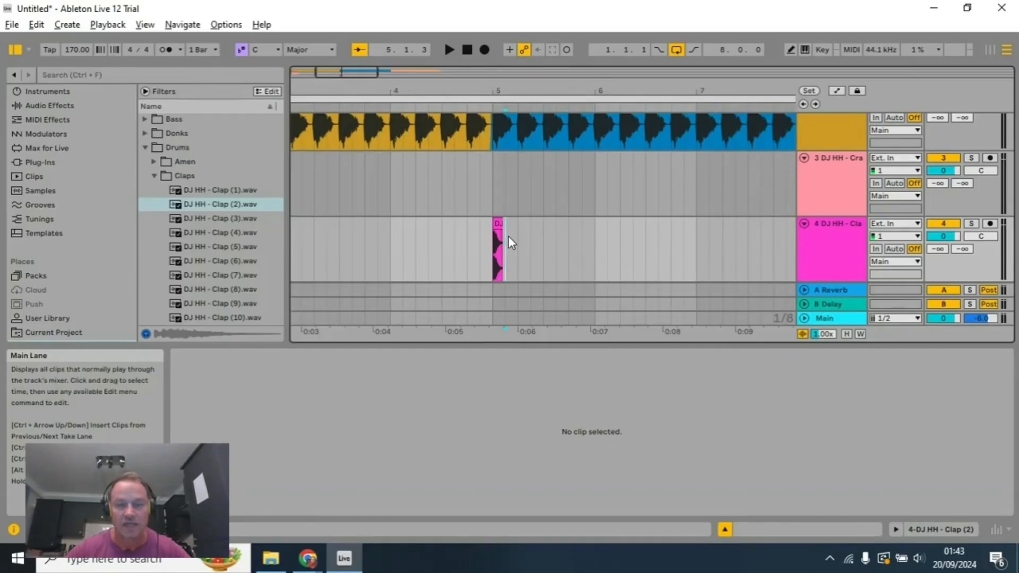
{"action": "key", "text": "ctrl+v"}
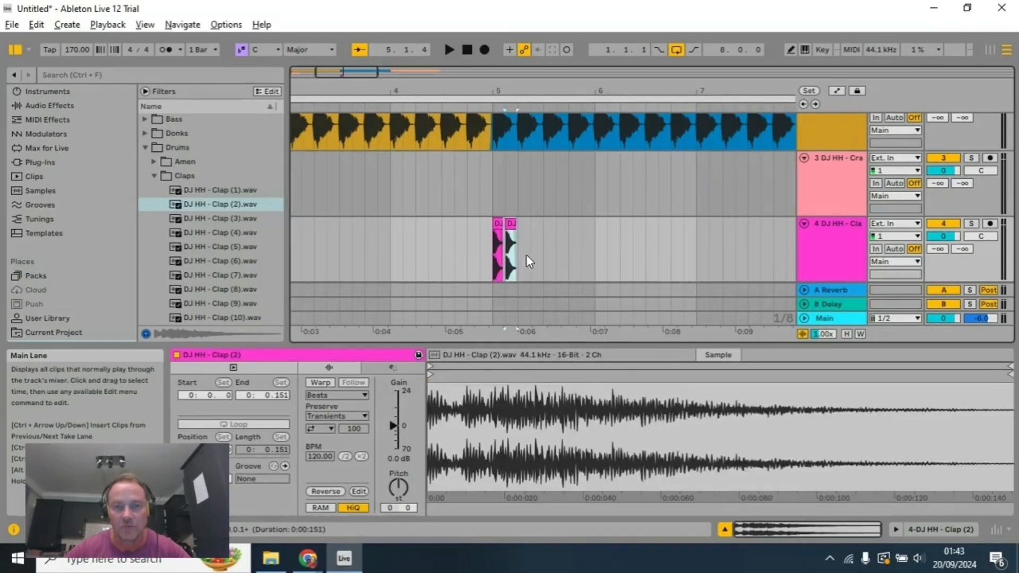
{"action": "left_click", "coordinate": [521, 249]}
{"action": "key", "text": "ctrl+v"}
{"action": "left_click", "coordinate": [534, 256]}
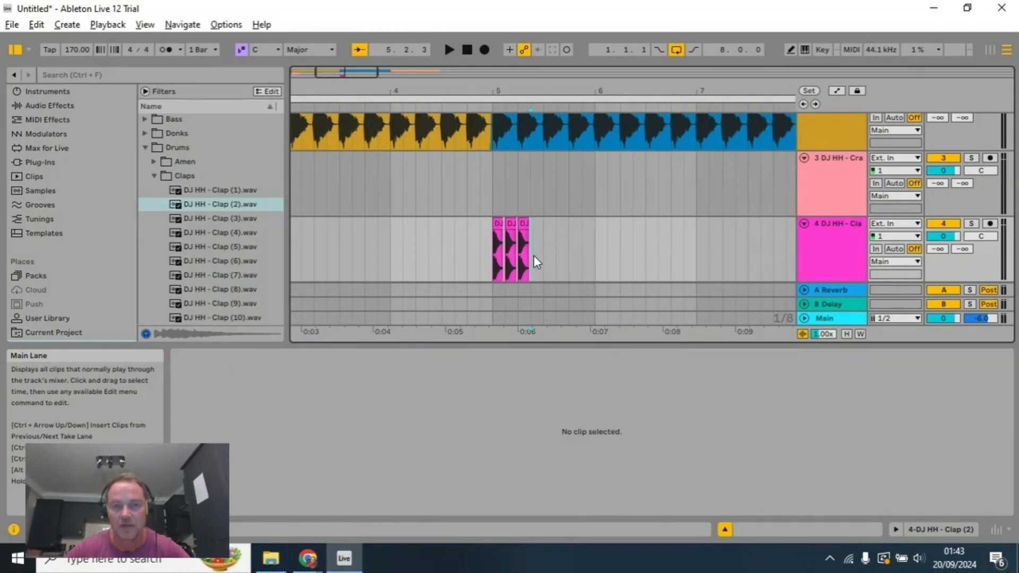
{"action": "key", "text": "ctrl+v"}
{"action": "key", "text": "space"}
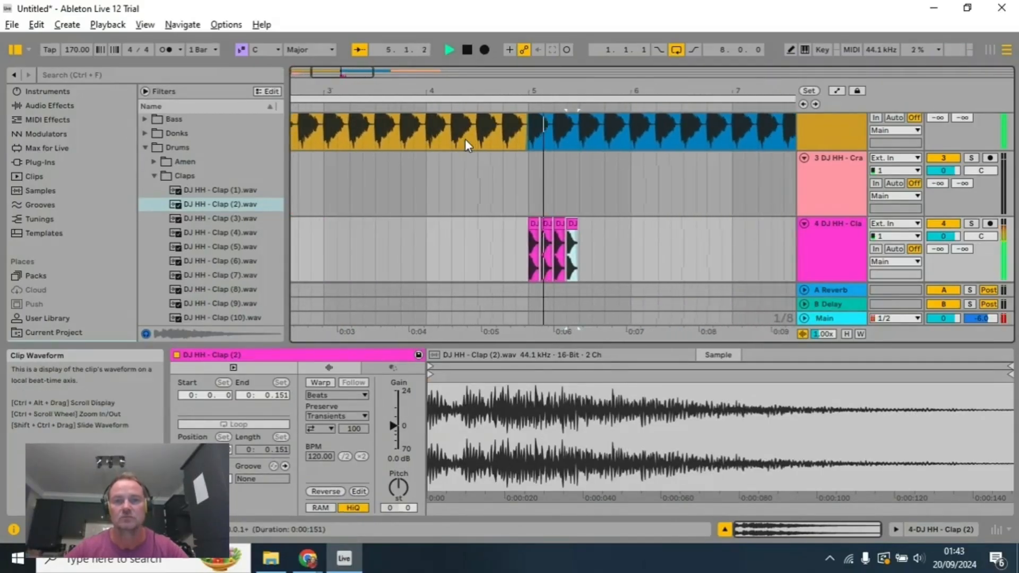
{"action": "left_click", "coordinate": [468, 50]}
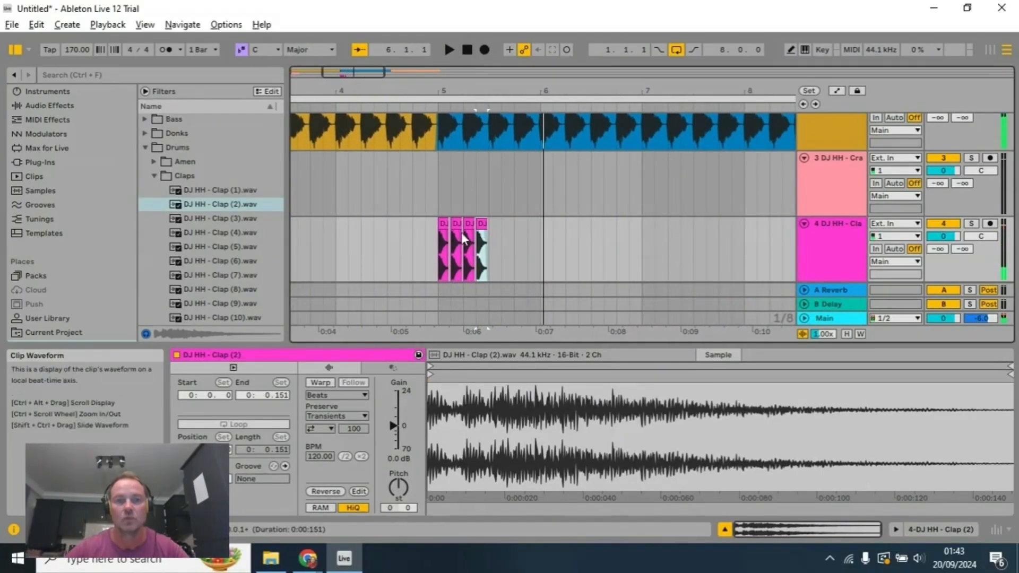
Step: Duplicate the fourth clap to add a fifth one at the next eighth-note position on the clap track
{"action": "left_click", "coordinate": [444, 224]}
{"action": "left_click", "coordinate": [481, 224]}
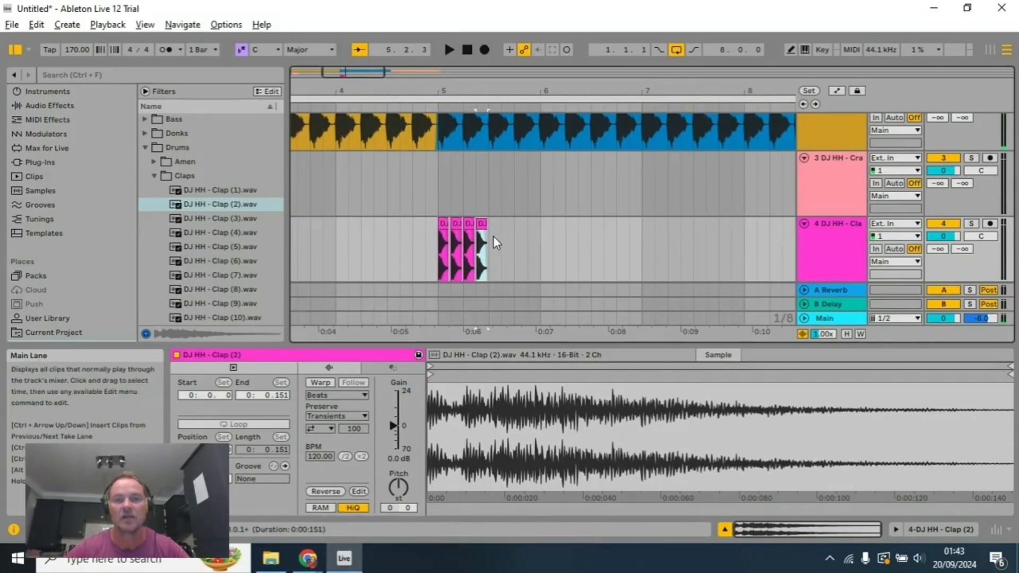
{"action": "key", "text": "ctrl+d"}
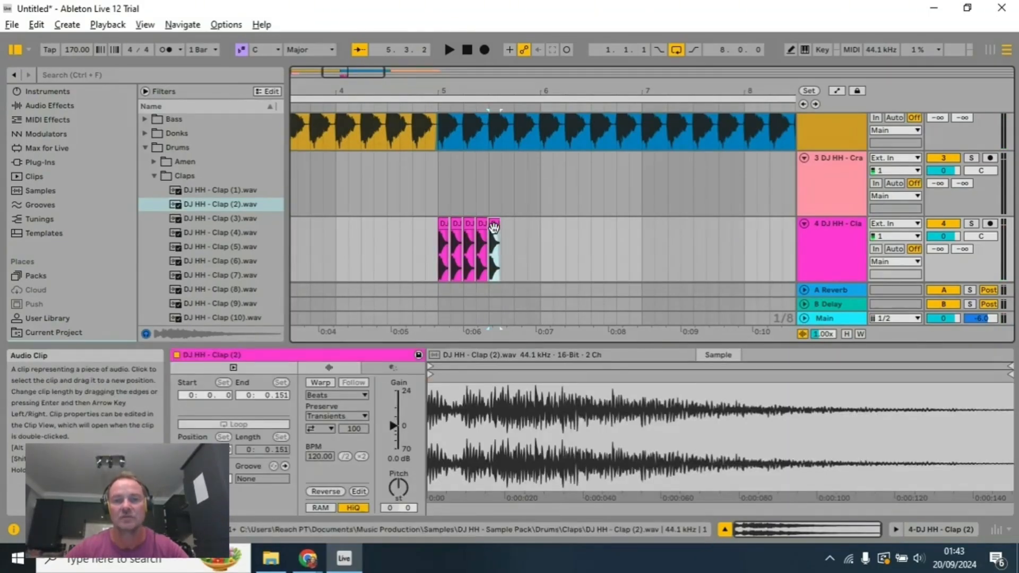
Step: Select all five claps, duplicate the group twice back to back on the clap track and audition the extended clap run
{"action": "left_click", "coordinate": [448, 226], "text": "shift"}
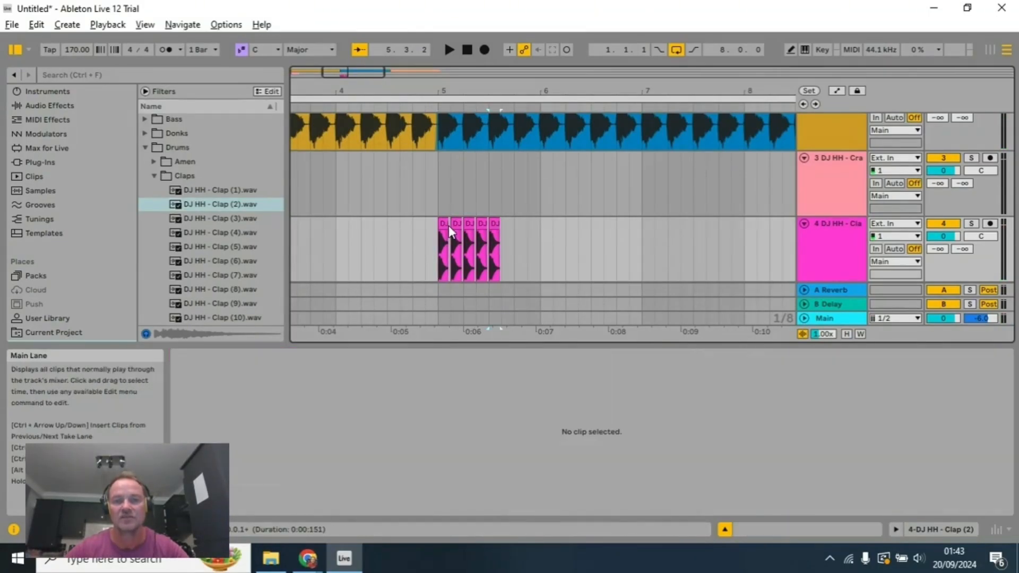
{"action": "left_click", "coordinate": [503, 237]}
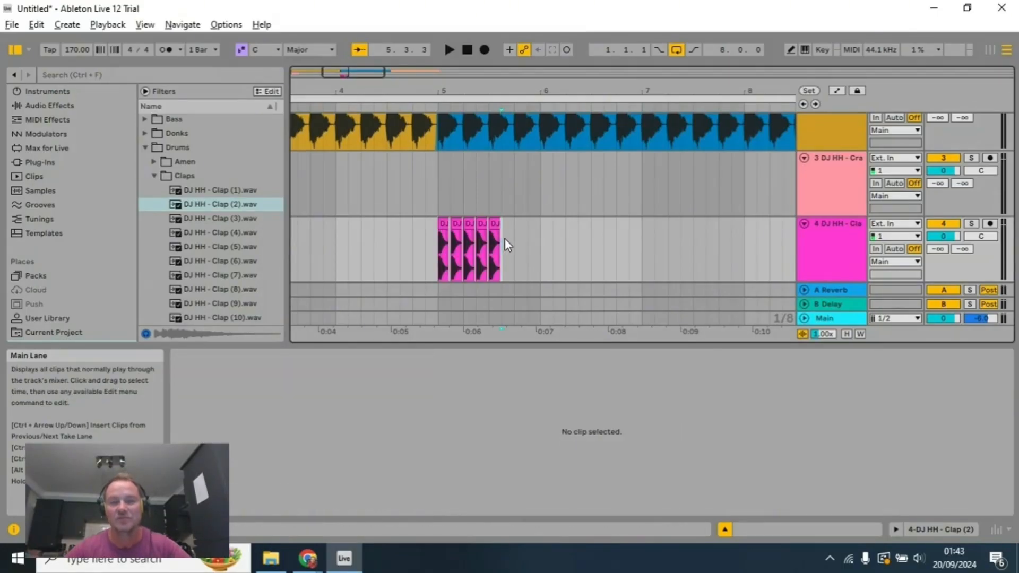
{"action": "key", "text": "ctrl+d"}
{"action": "left_click", "coordinate": [566, 244]}
{"action": "key", "text": "ctrl+d"}
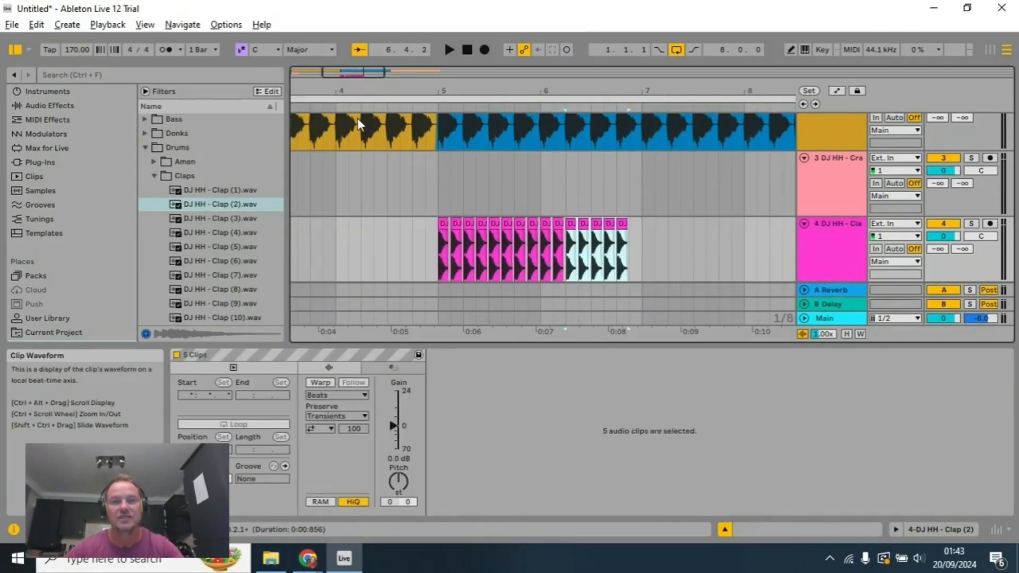
{"action": "key", "text": "space"}
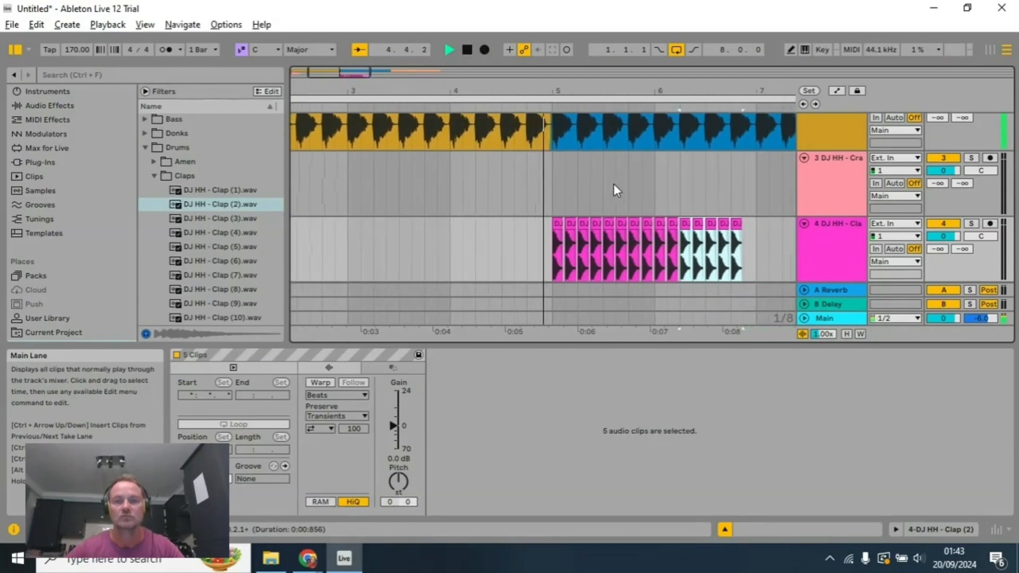
{"action": "left_click", "coordinate": [467, 51]}
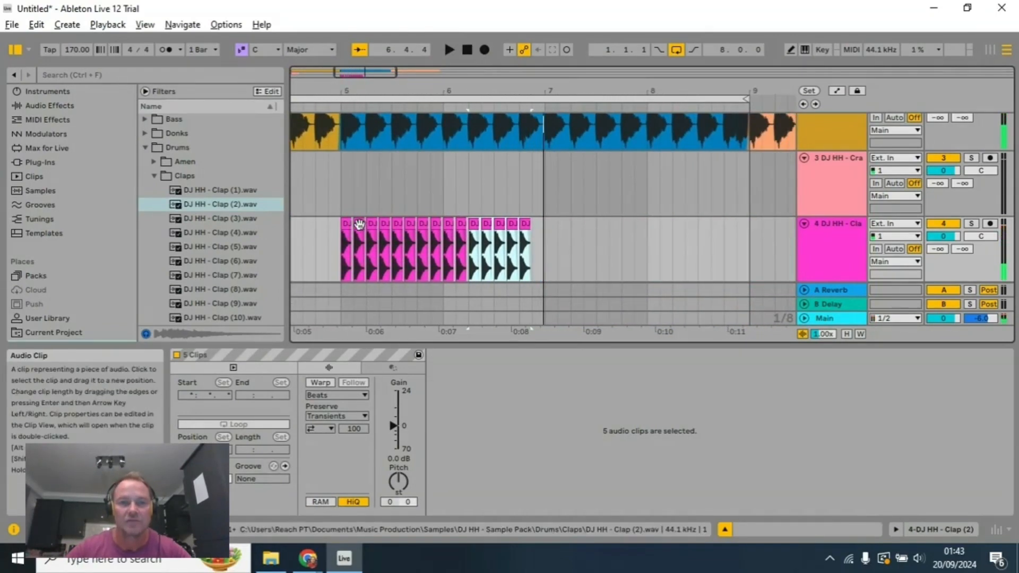
Step: Paste one more clap on the clap track at the next eighth-note position, 6.4.3
{"action": "left_click", "coordinate": [526, 242]}
{"action": "left_click", "coordinate": [533, 230]}
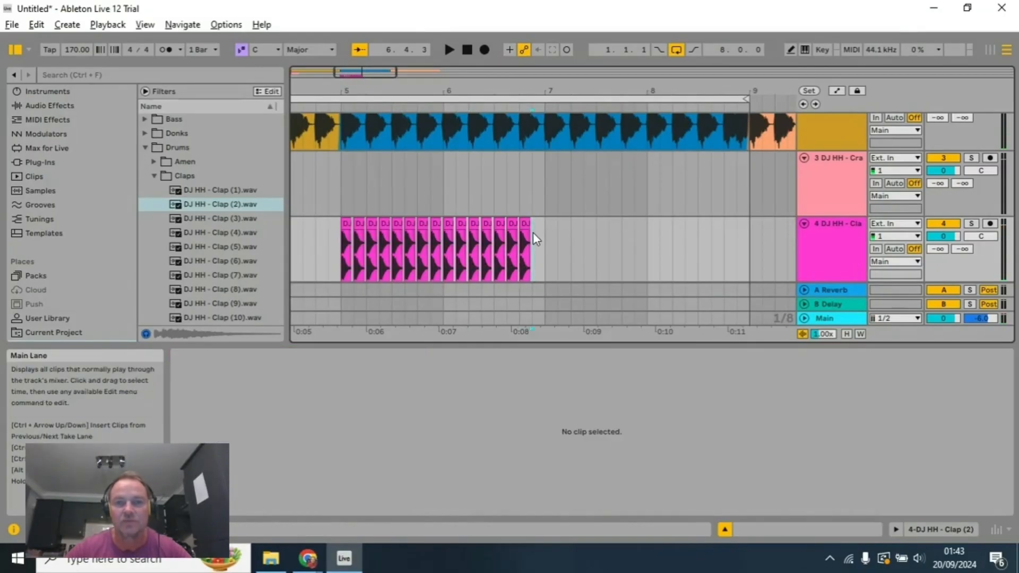
{"action": "key", "text": "ctrl+v"}
{"action": "scroll", "coordinate": [545, 239], "scroll_direction": "down", "scroll_amount": 6}
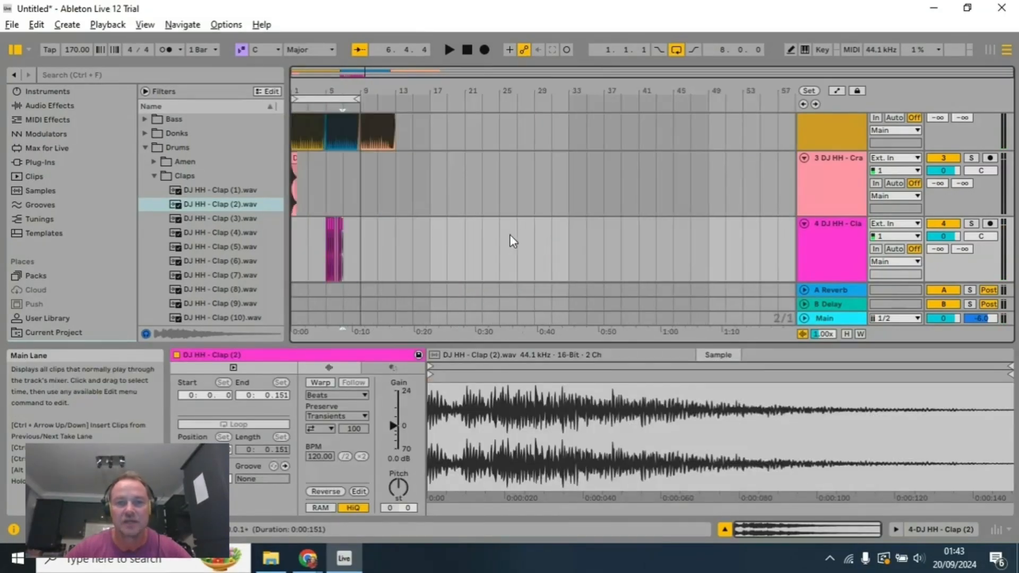
{"action": "scroll", "coordinate": [469, 221], "scroll_direction": "up", "scroll_amount": 8}
{"action": "left_click_drag", "start_coordinate": [448, 86], "coordinate": [447, 86]}
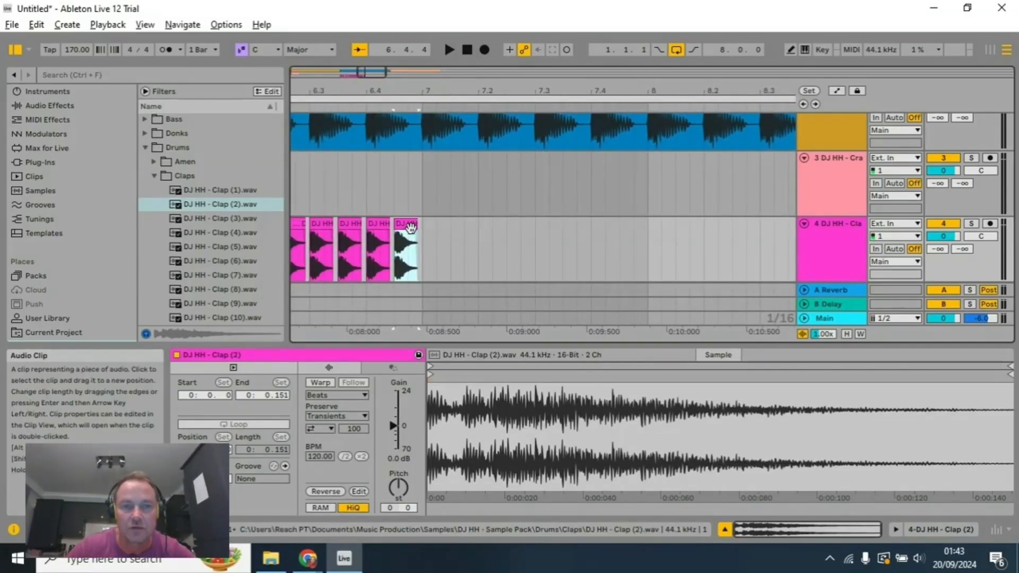
Step: Try a shortened version of the last clap at 7.1.1 and delete it
{"action": "mouse_move", "coordinate": [418, 228]}
{"action": "left_mouse_down"}
{"action": "mouse_move", "coordinate": [403, 226]}
{"action": "mouse_move", "coordinate": [436, 231]}
{"action": "left_mouse_up"}
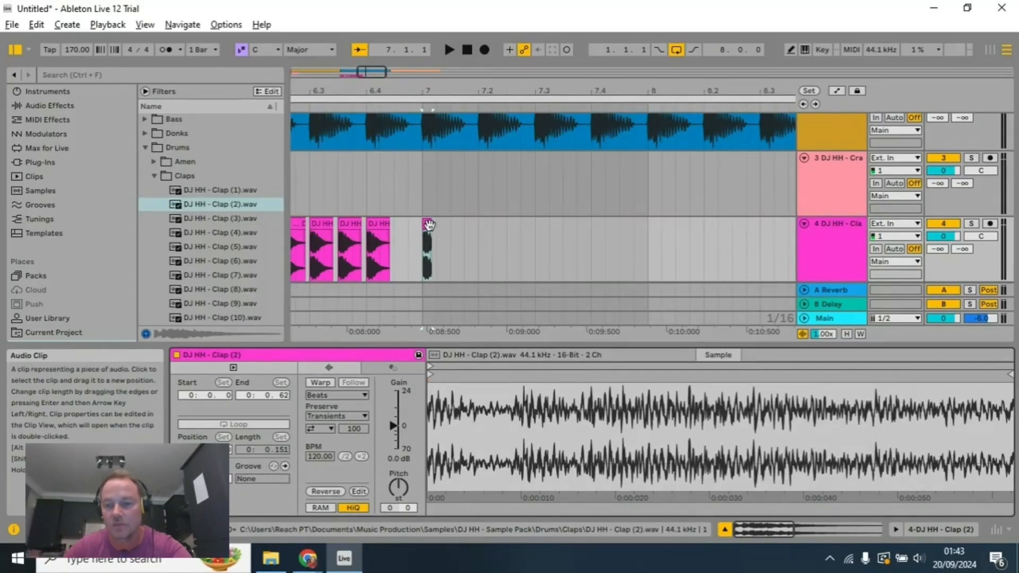
{"action": "left_click", "coordinate": [428, 226]}
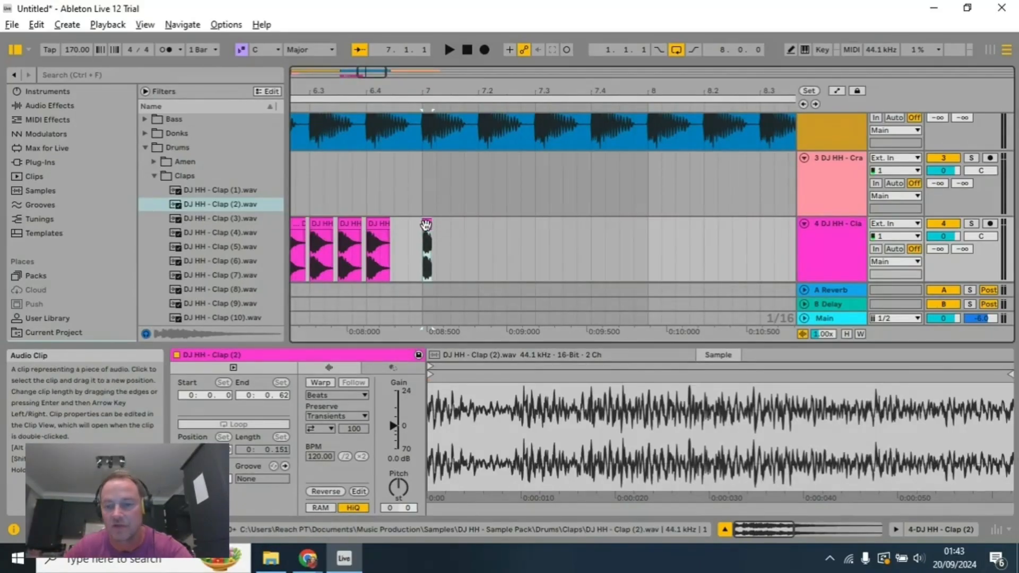
{"action": "key", "text": "Delete"}
Step: Paste a copy of the clap at 6.4.3 and trim its end so it lasts about 62 ms
{"action": "left_click", "coordinate": [387, 239]}
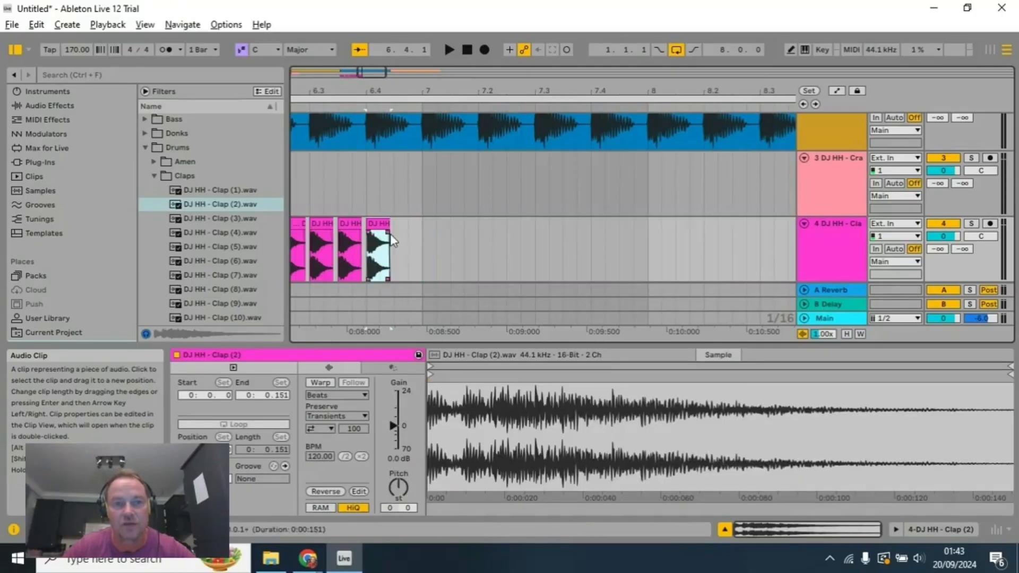
{"action": "left_click", "coordinate": [396, 238]}
{"action": "key", "text": "ctrl+v"}
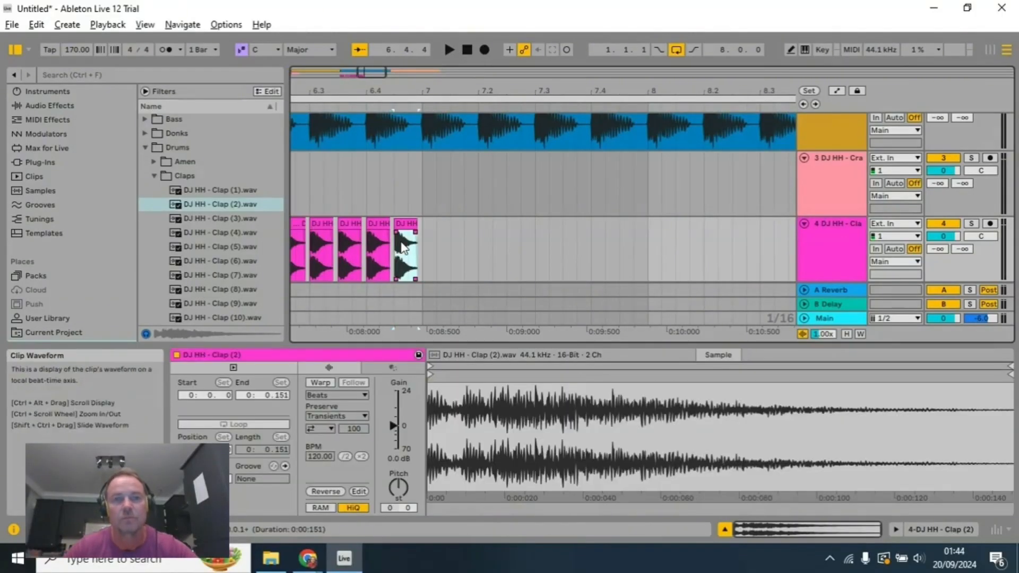
{"action": "scroll", "coordinate": [409, 242], "scroll_direction": "up", "scroll_amount": 3, "text": "ctrl"}
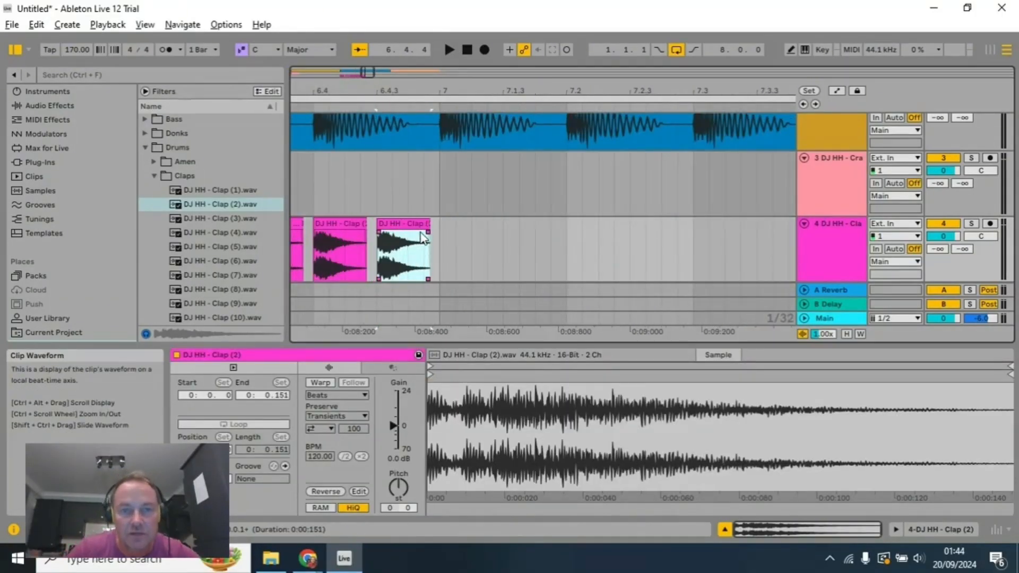
{"action": "left_click_drag", "start_coordinate": [428, 223], "coordinate": [401, 237]}
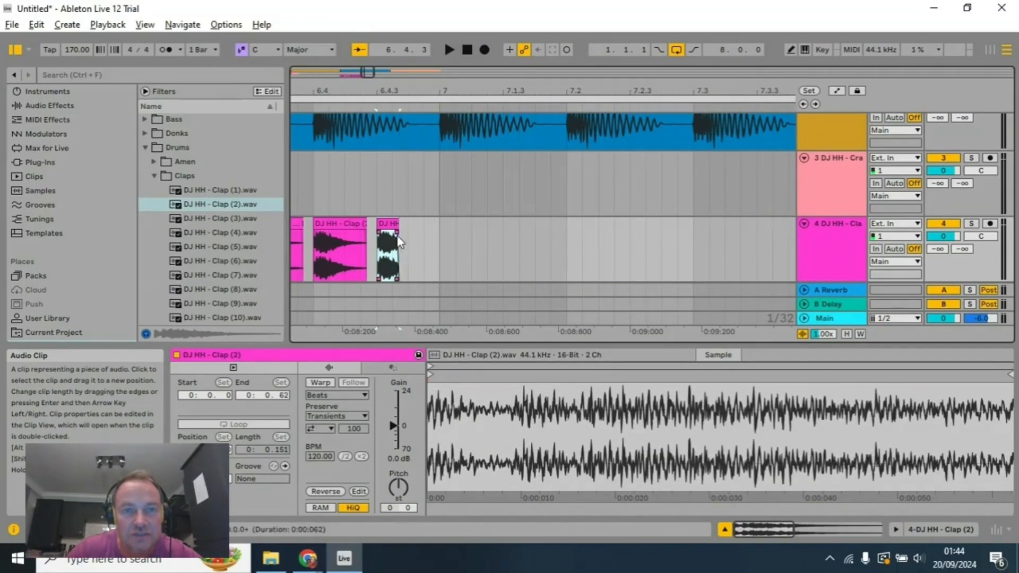
Step: Paste the shortened clap at 7.1.1 and trim this copy to about 44 ms
{"action": "left_click", "coordinate": [440, 238]}
{"action": "key", "text": "ctrl+v"}
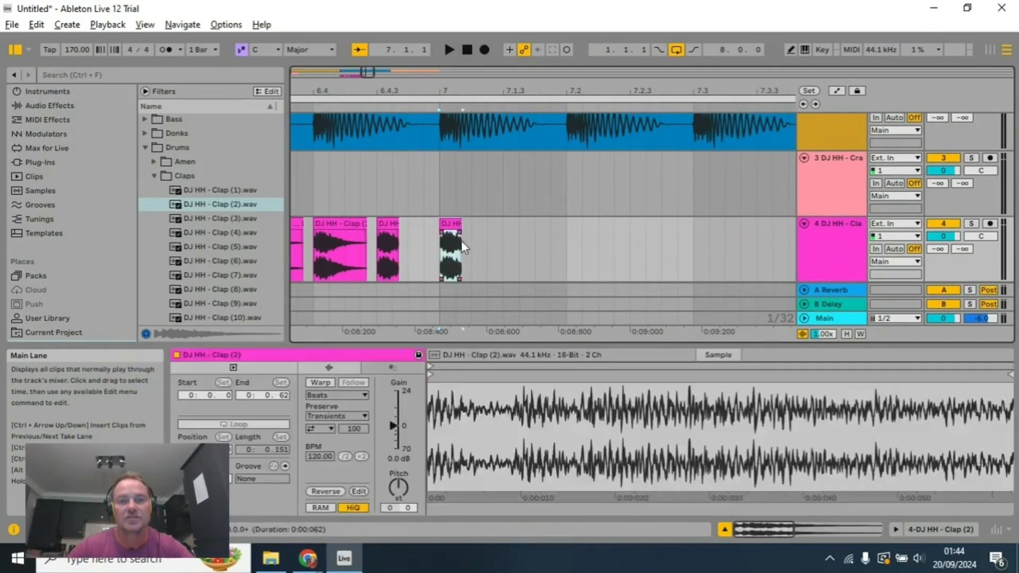
{"action": "scroll", "coordinate": [462, 231], "scroll_direction": "down", "scroll_amount": 2}
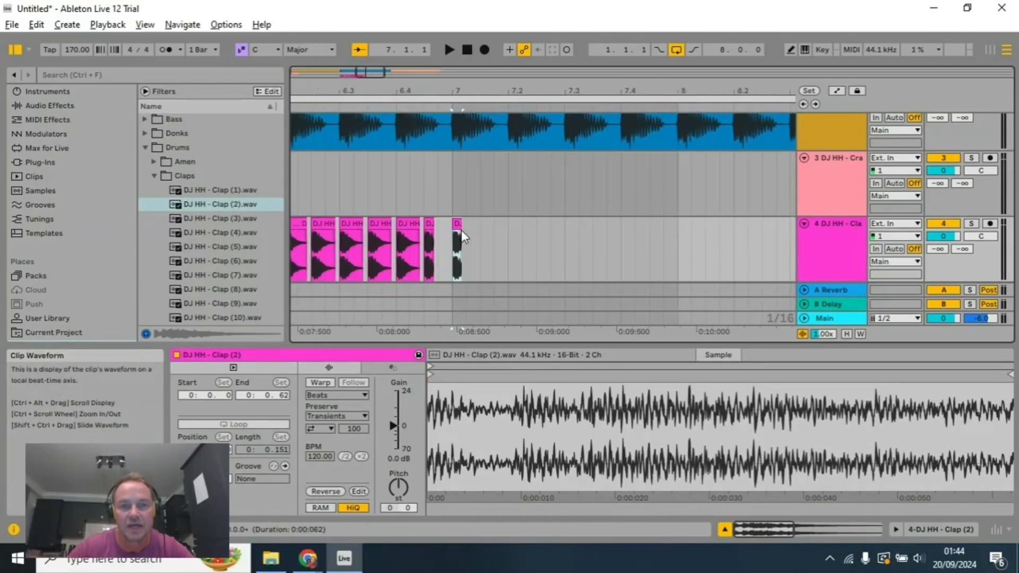
{"action": "scroll", "coordinate": [463, 229], "scroll_direction": "up", "scroll_amount": 7}
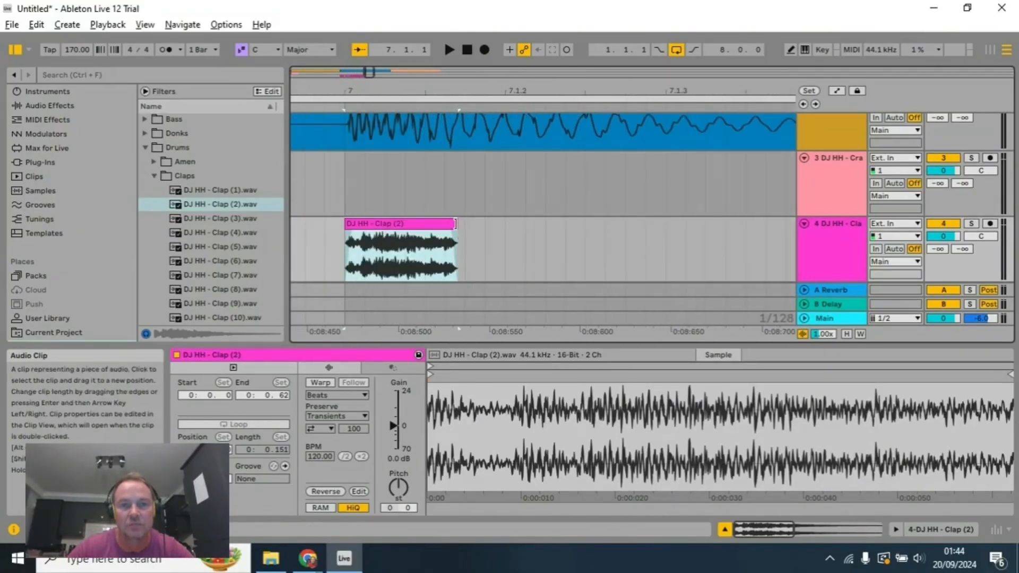
{"action": "left_click_drag", "start_coordinate": [457, 227], "coordinate": [424, 239]}
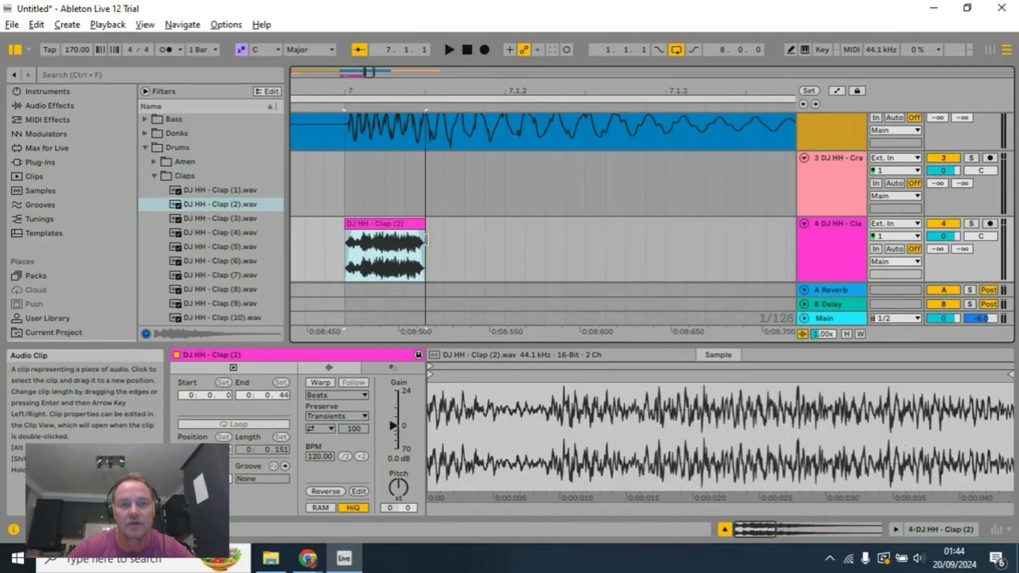
Step: Duplicate the 44 ms clap at bar 7 five times back to back to build a six-clip roll
{"action": "left_click", "coordinate": [431, 237]}
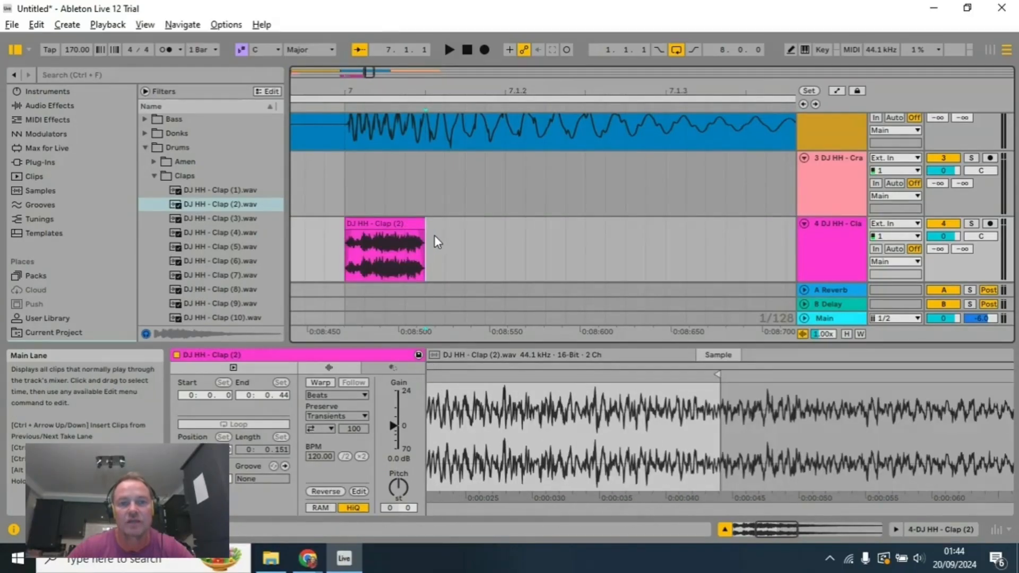
{"action": "key", "text": "ctrl+d"}
{"action": "key", "text": "ctrl+d"}
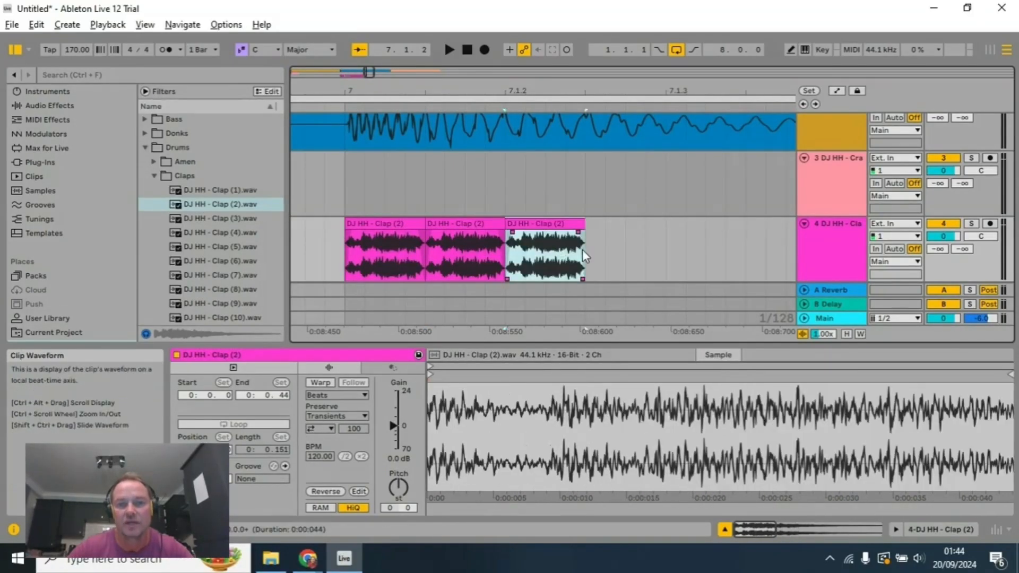
{"action": "key", "text": "ctrl+d"}
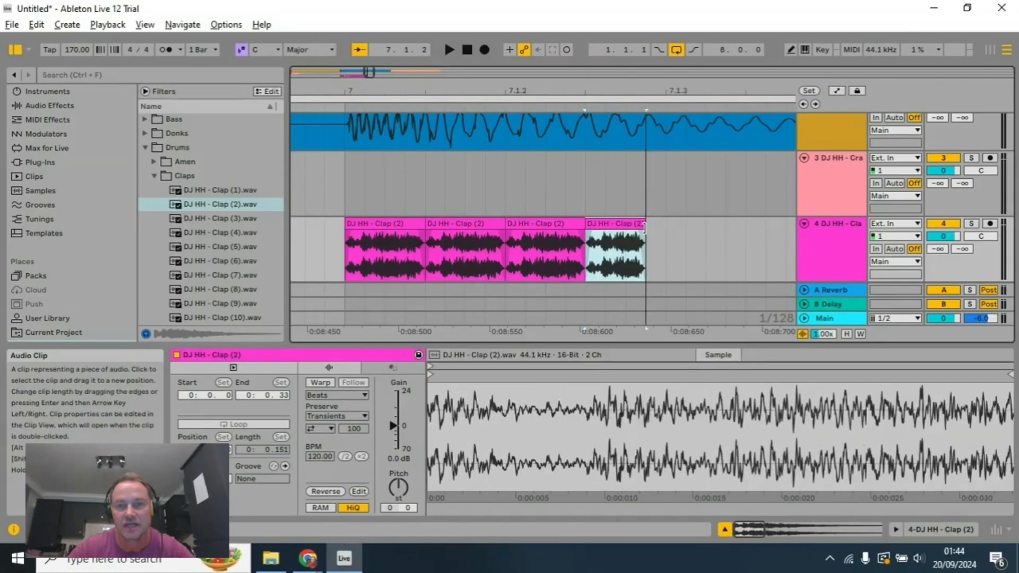
{"action": "left_click", "coordinate": [655, 227]}
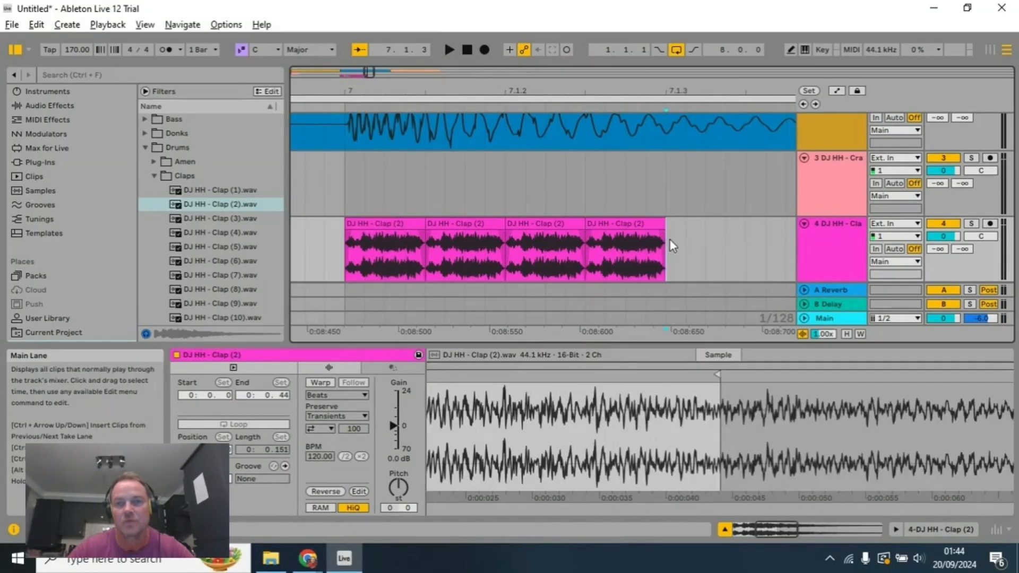
{"action": "key", "text": "ctrl+d"}
{"action": "key", "text": "ctrl+d"}
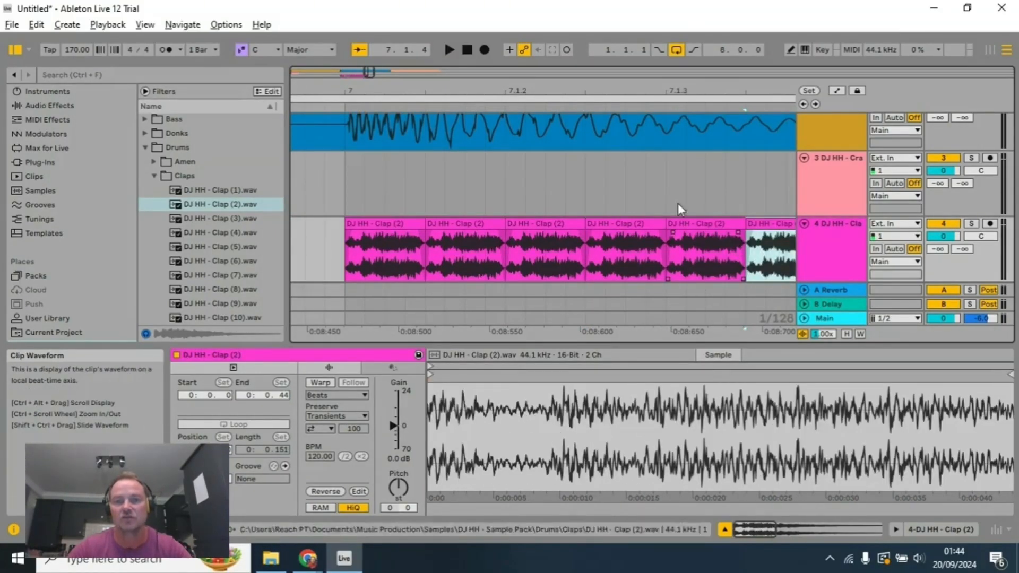
Step: Audition the transition from the eighth-note claps into the short clap roll at bar 7 and stop playback
{"action": "left_click_drag", "start_coordinate": [614, 88], "coordinate": [753, 88]}
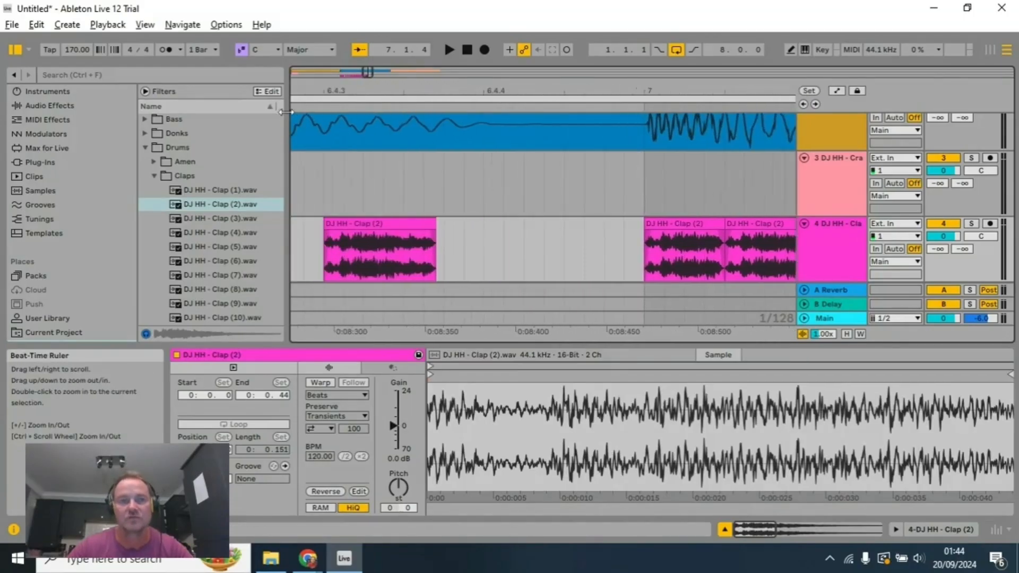
{"action": "left_click", "coordinate": [367, 108]}
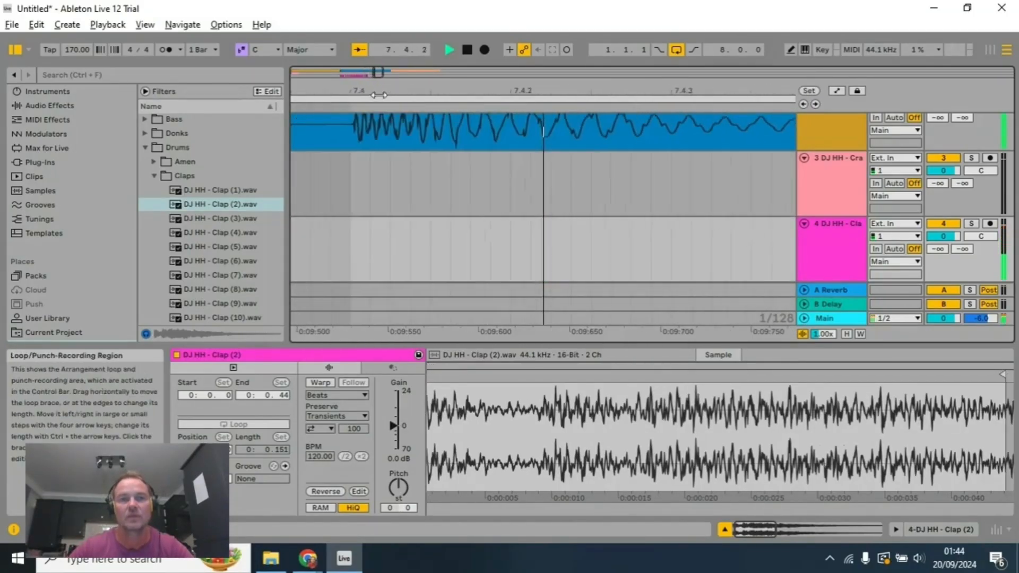
{"action": "left_click", "coordinate": [469, 50]}
{"action": "scroll", "coordinate": [480, 192], "scroll_direction": "down", "scroll_amount": 4}
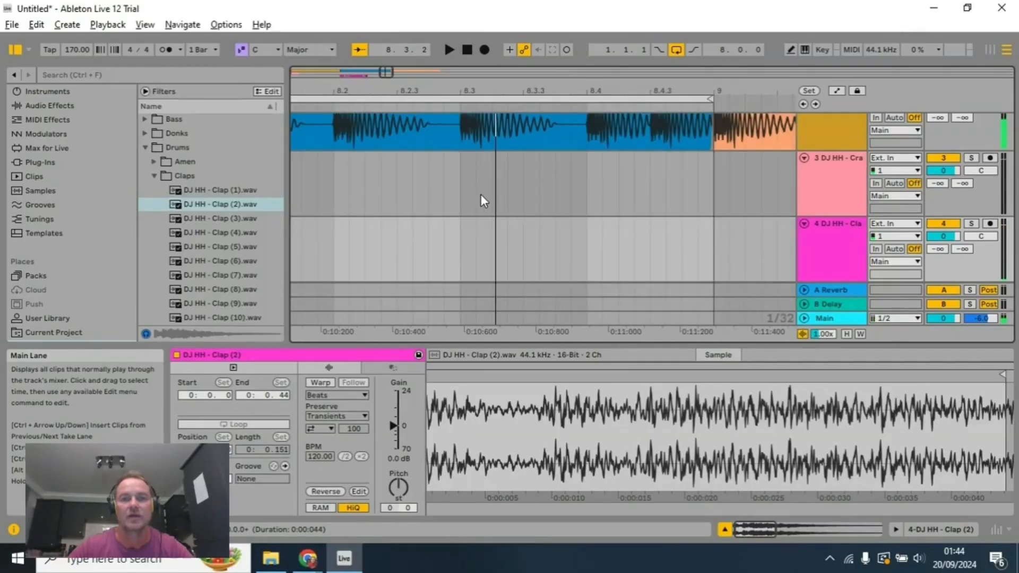
{"action": "left_click_drag", "start_coordinate": [419, 85], "coordinate": [1012, 85]}
{"action": "left_click", "coordinate": [458, 111]}
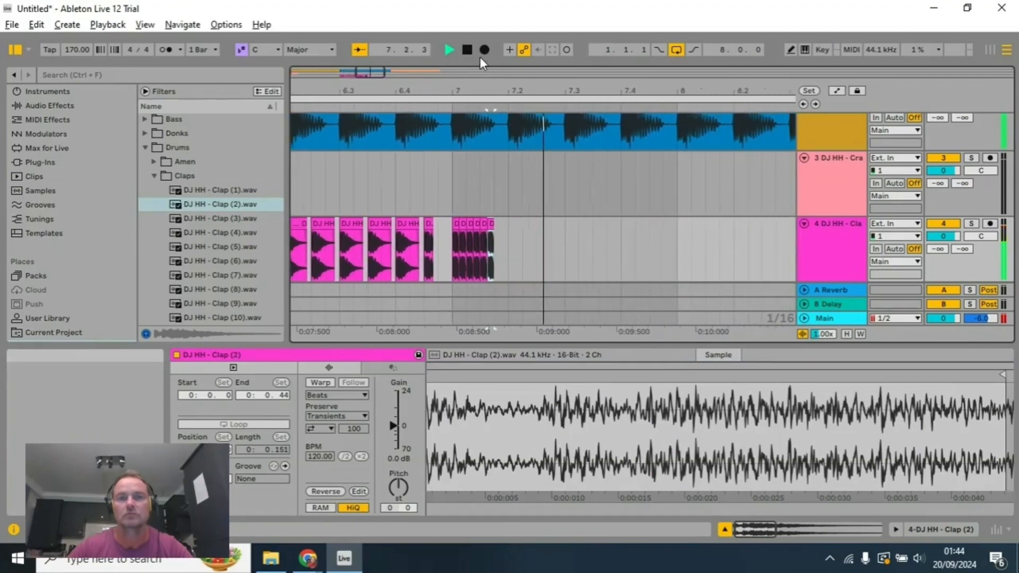
{"action": "left_click", "coordinate": [468, 50]}
Step: Copy the six-clap roll at bar 7, paste it four times back to back and audition the extended roll
{"action": "left_click", "coordinate": [380, 224]}
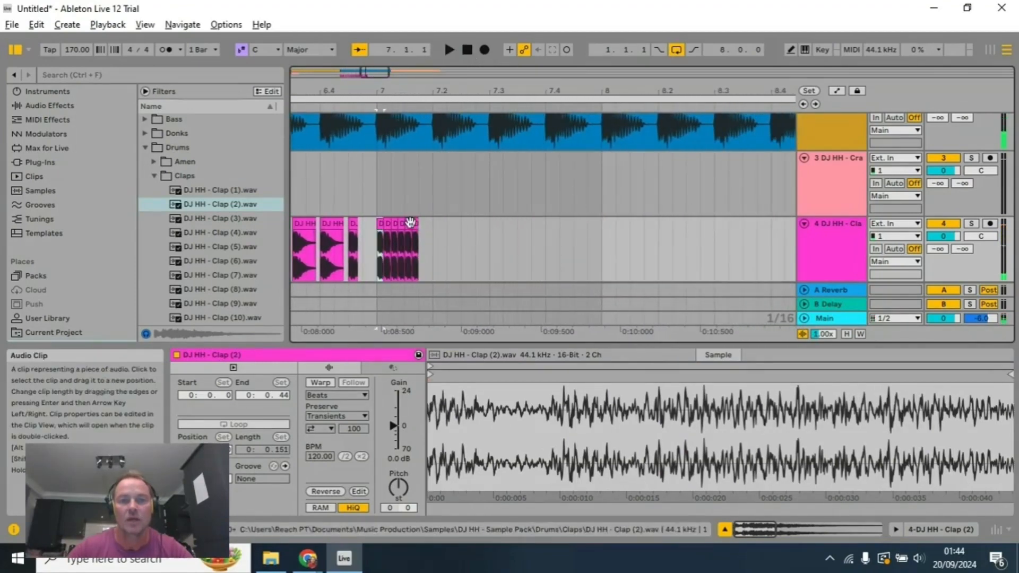
{"action": "left_click", "coordinate": [416, 223], "text": "shift"}
{"action": "key", "text": "ctrl+c"}
{"action": "left_click", "coordinate": [420, 233]}
{"action": "key", "text": "ctrl+v"}
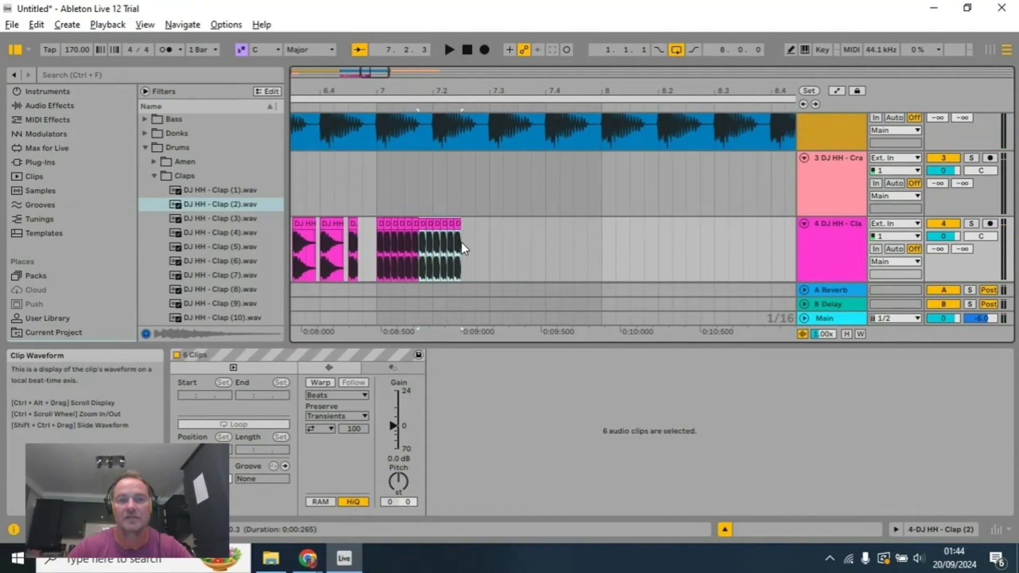
{"action": "key", "text": "ctrl+v"}
{"action": "key", "text": "ctrl+v"}
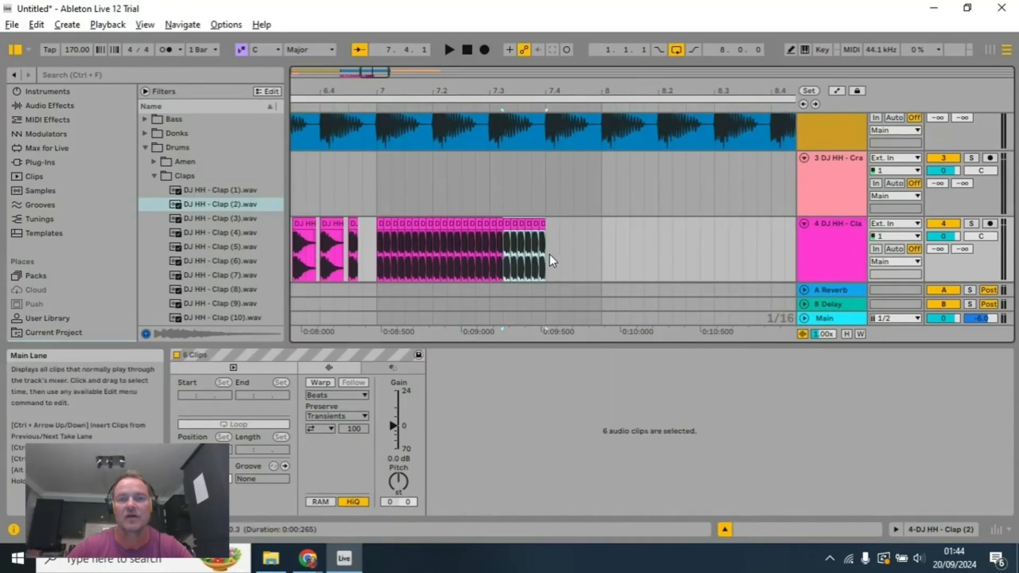
{"action": "key", "text": "ctrl+v"}
{"action": "key", "text": "space"}
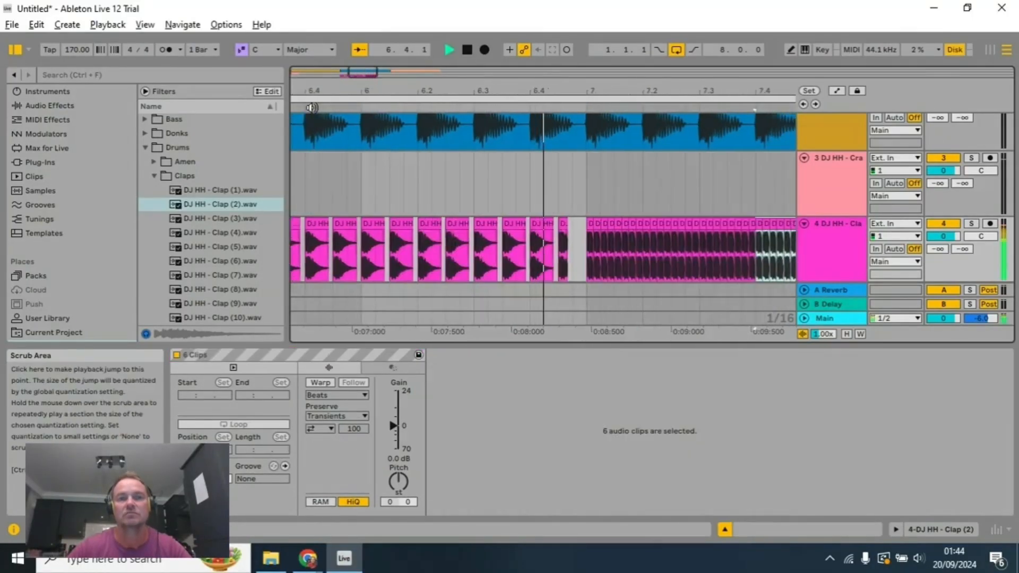
{"action": "left_click", "coordinate": [467, 51]}
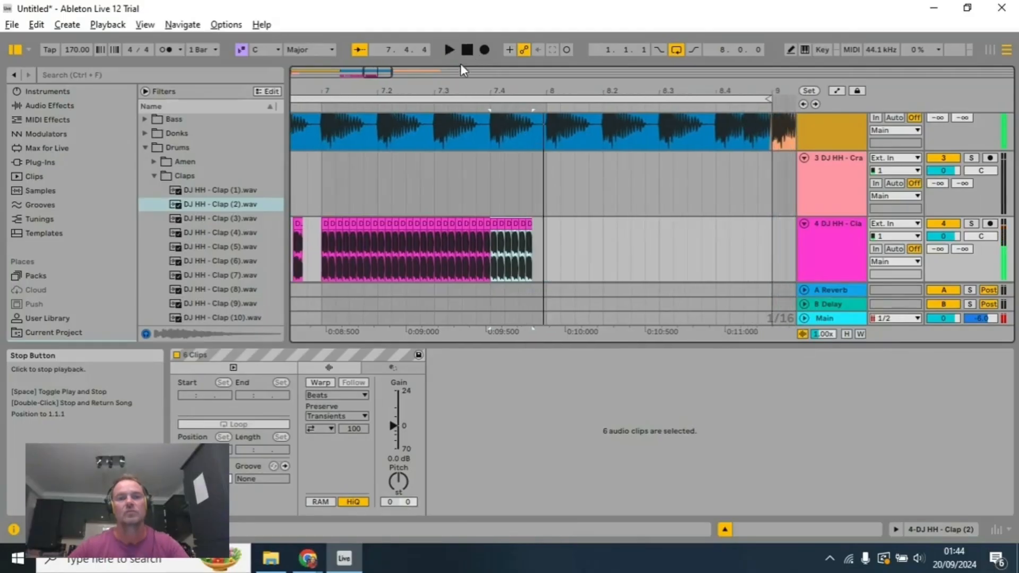
Step: Select all the short roll claps from bar 7 onward and delete them
{"action": "left_click", "coordinate": [329, 222]}
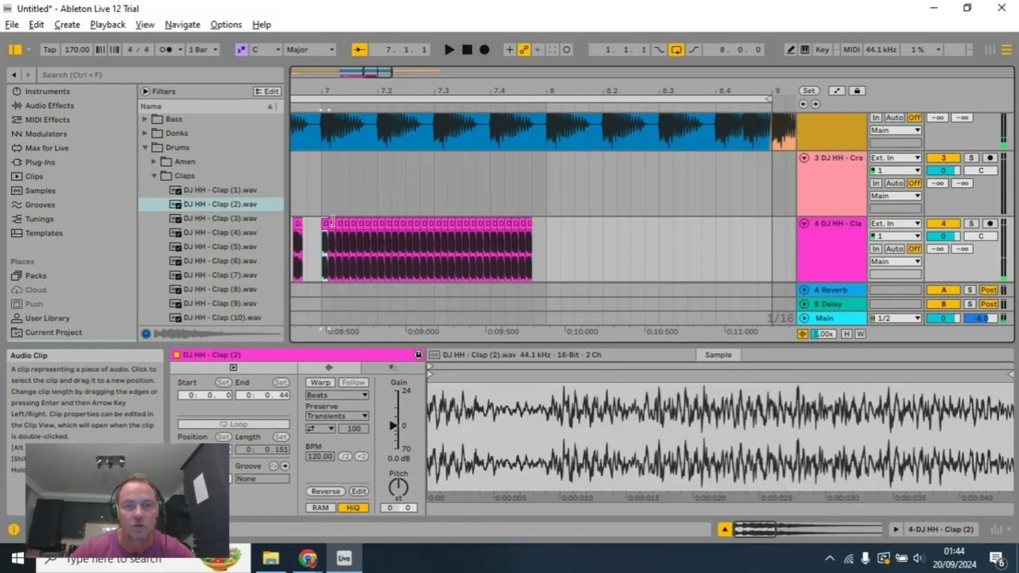
{"action": "left_click", "coordinate": [527, 225]}
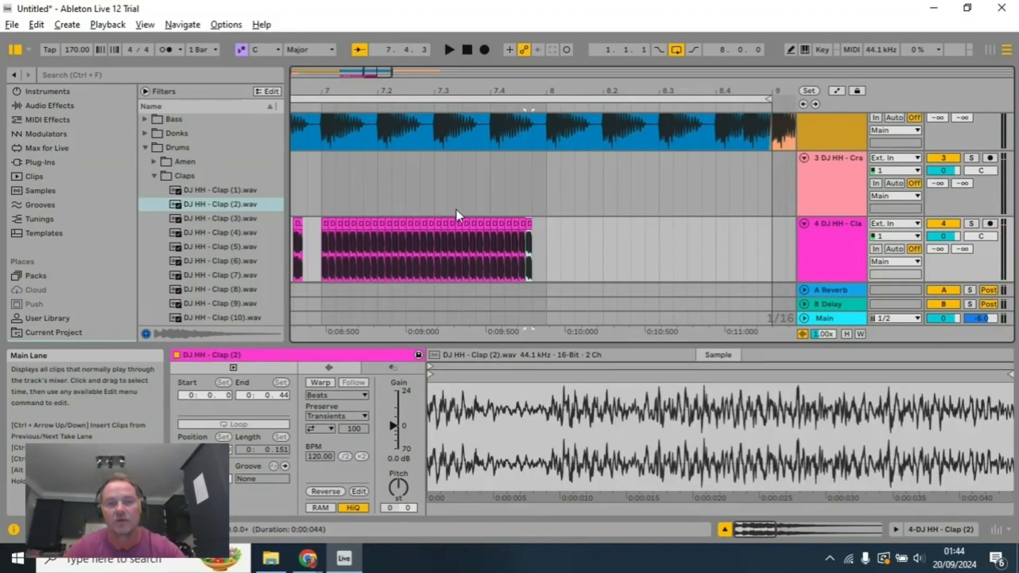
{"action": "left_click", "coordinate": [328, 223], "text": "shift"}
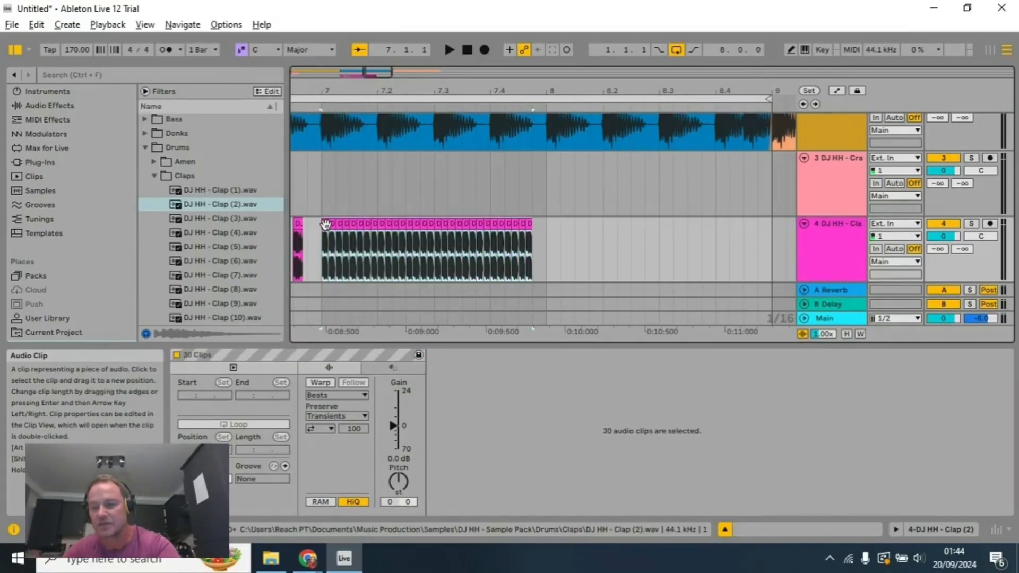
{"action": "key", "text": "Delete"}
Step: Audition the clap run from just before bar 5 past its shortened last clap and stop playback
{"action": "scroll", "coordinate": [387, 98], "scroll_direction": "left", "scroll_amount": 3}
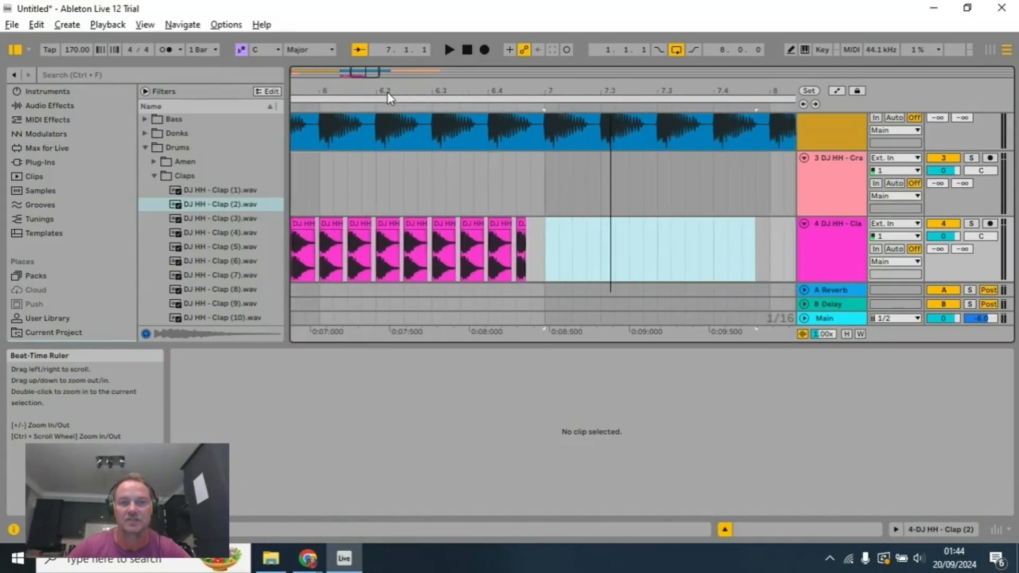
{"action": "scroll", "coordinate": [387, 98], "scroll_direction": "left", "scroll_amount": 4}
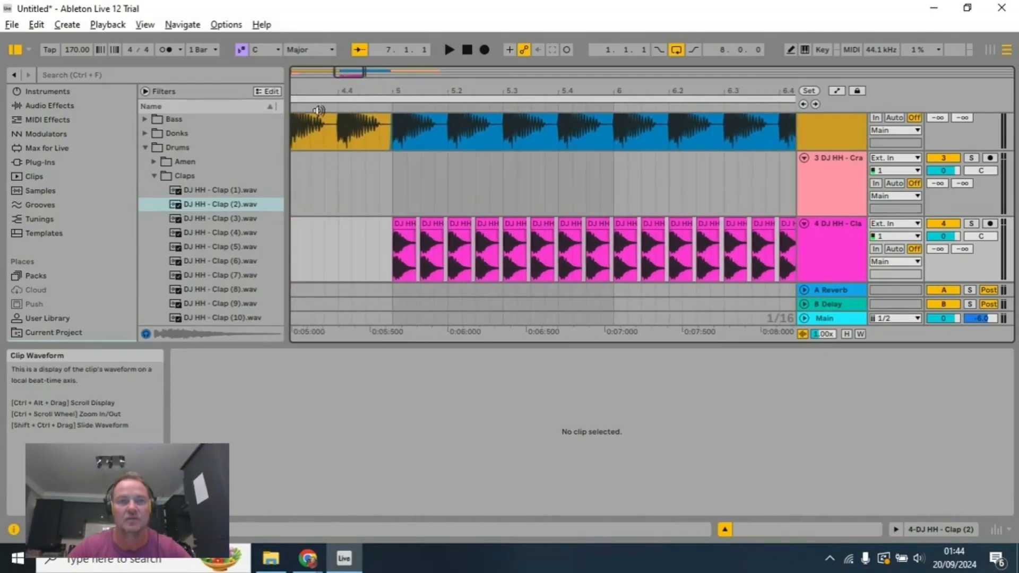
{"action": "left_click", "coordinate": [318, 110]}
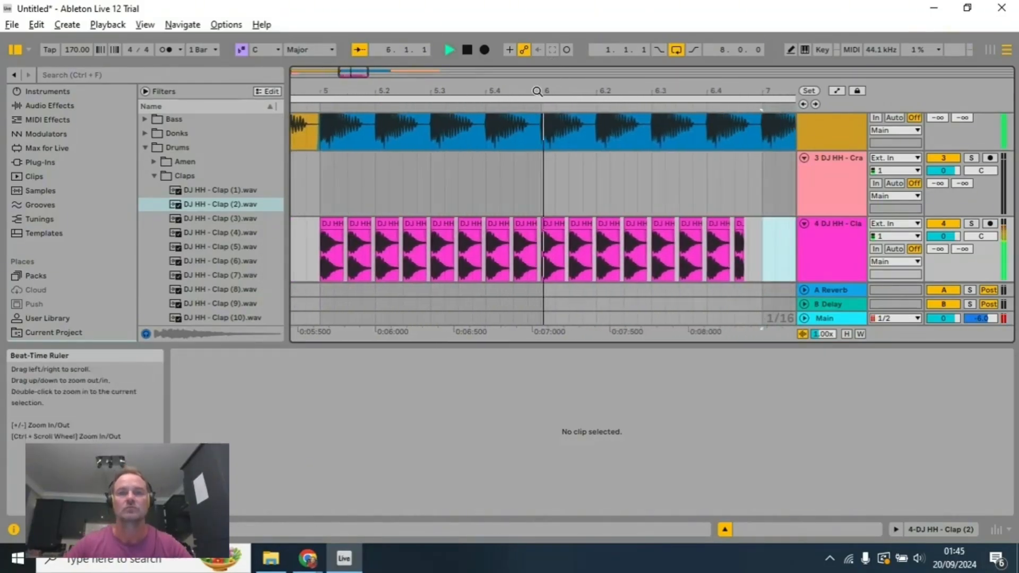
{"action": "left_click", "coordinate": [467, 50]}
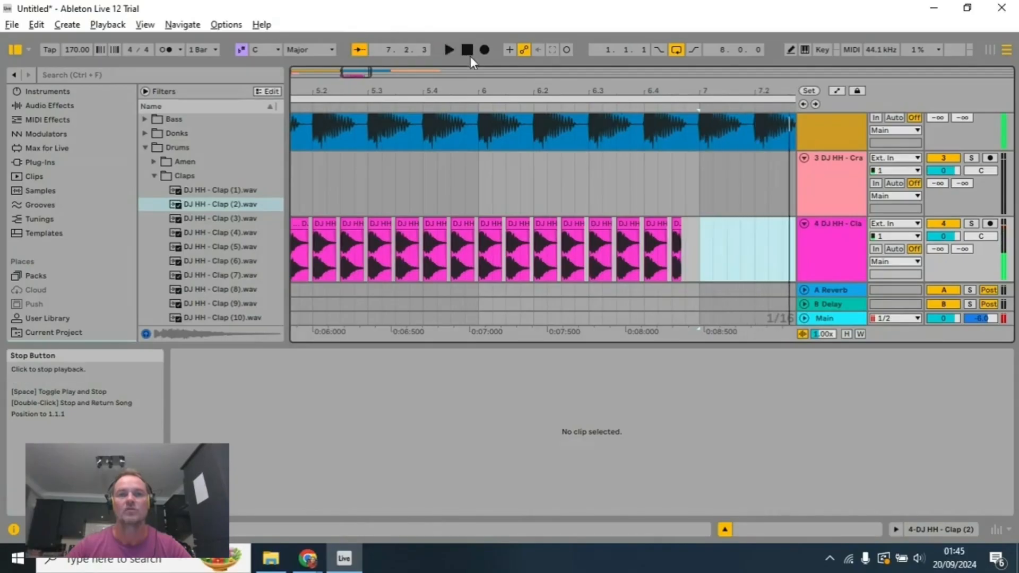
{"action": "left_click_drag", "start_coordinate": [479, 94], "coordinate": [550, 95]}
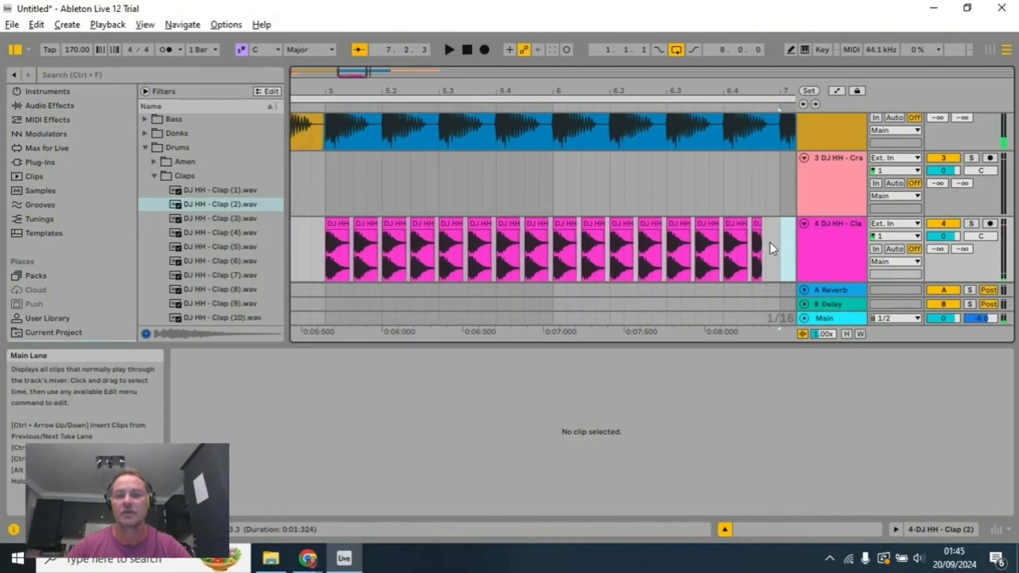
Step: Delete every clap after the first one at bar 5 and move the remaining clap onto the offbeat at 5.1.3
{"action": "left_click_drag", "start_coordinate": [770, 244], "coordinate": [360, 236]}
{"action": "key", "text": "Delete"}
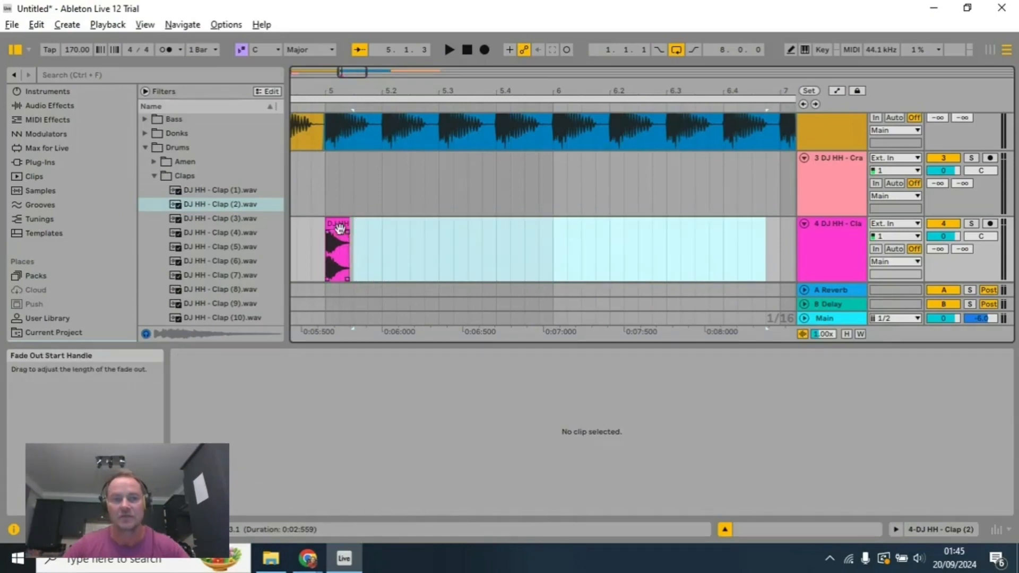
{"action": "left_click", "coordinate": [338, 225]}
{"action": "left_click_drag", "start_coordinate": [341, 226], "coordinate": [371, 231]}
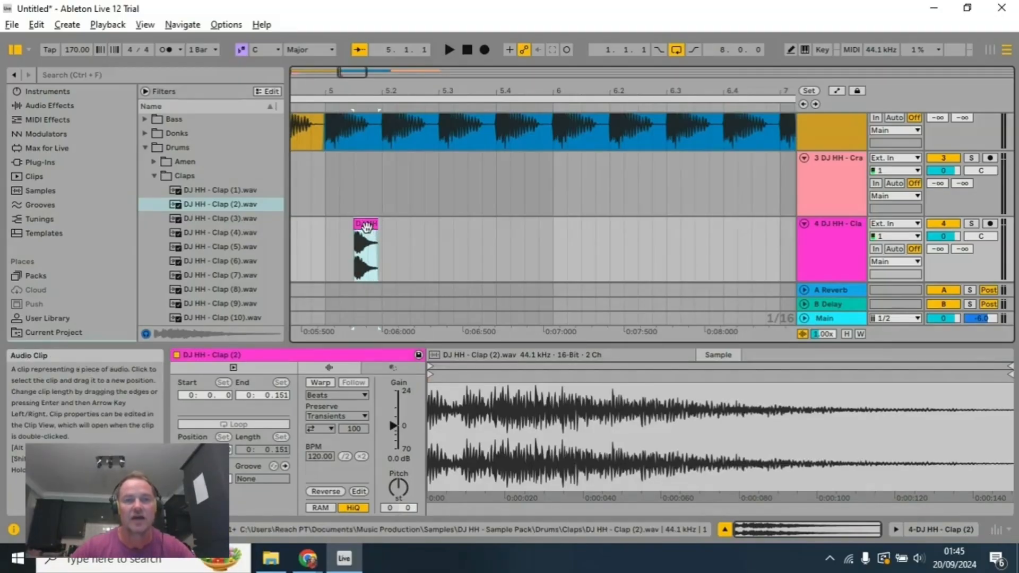
Step: Paste the clap onto the offbeats 5.2.3, 5.3.3 and 5.4.3, and audition the bar
{"action": "left_click", "coordinate": [413, 237]}
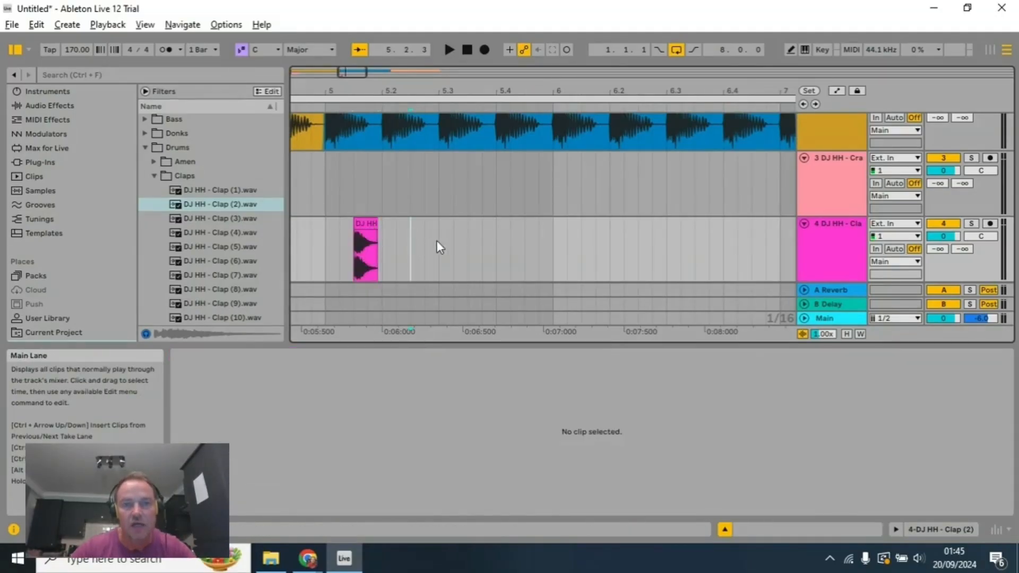
{"action": "key", "text": "ctrl+v"}
{"action": "left_click", "coordinate": [468, 248]}
{"action": "key", "text": "ctrl+v"}
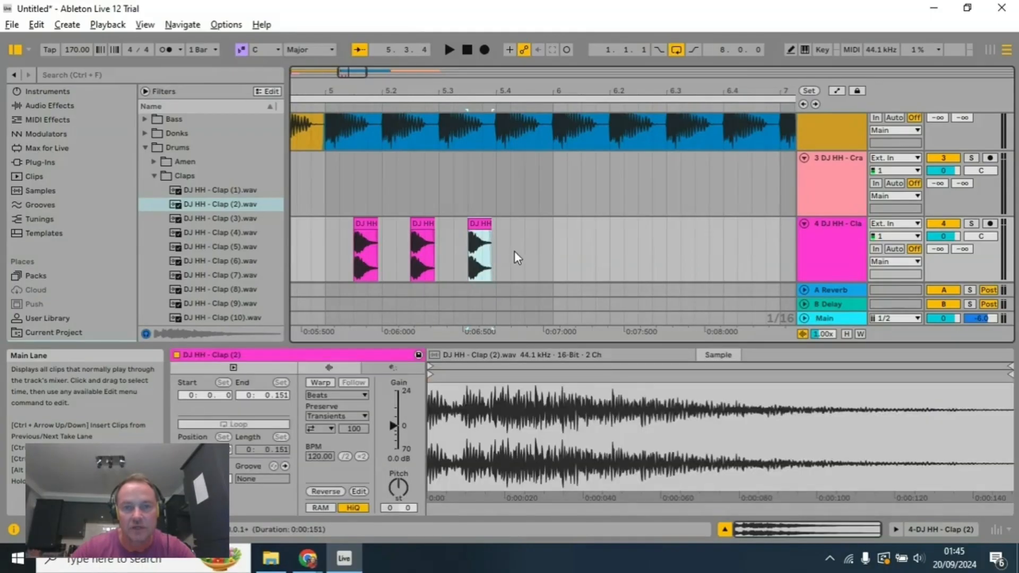
{"action": "left_click", "coordinate": [524, 248]}
{"action": "key", "text": "ctrl+v"}
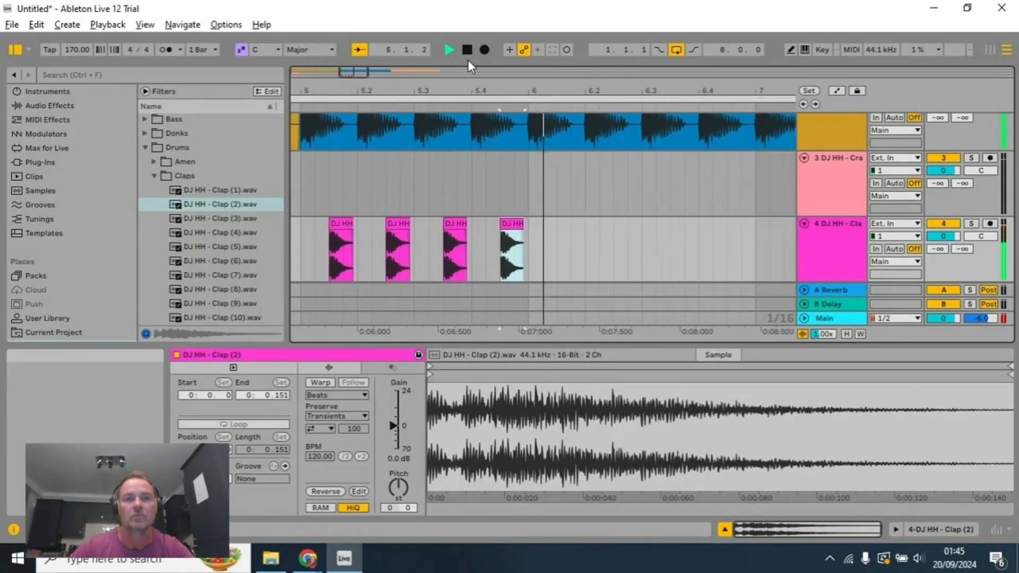
{"action": "left_click", "coordinate": [468, 51]}
Step: Copy the four offbeat claps of bar 5, paste them from 6.1.3 across bar 6 and audition the result
{"action": "left_click_drag", "start_coordinate": [367, 89], "coordinate": [438, 89]}
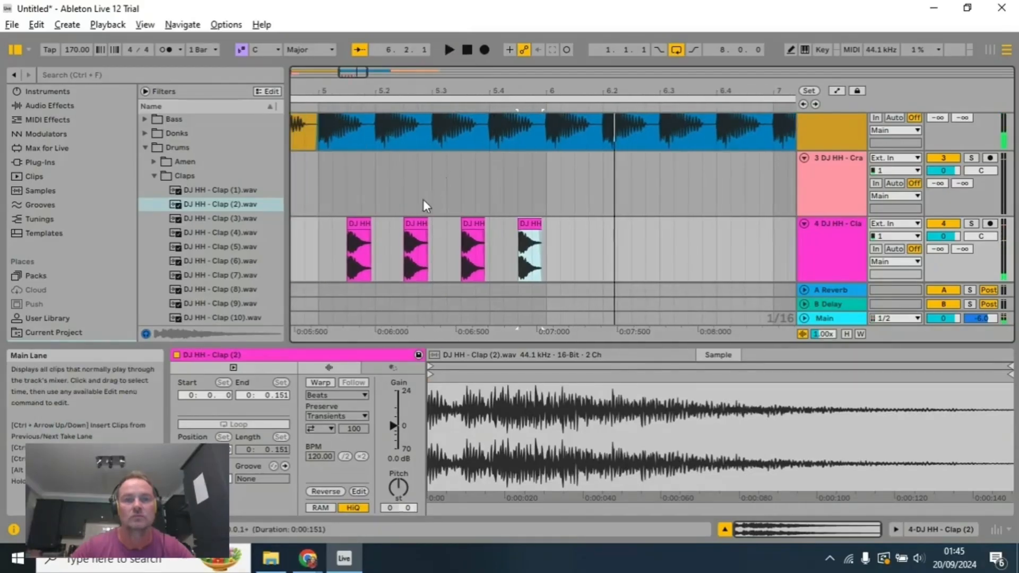
{"action": "left_click", "coordinate": [369, 218]}
{"action": "left_click", "coordinate": [542, 223], "text": "shift"}
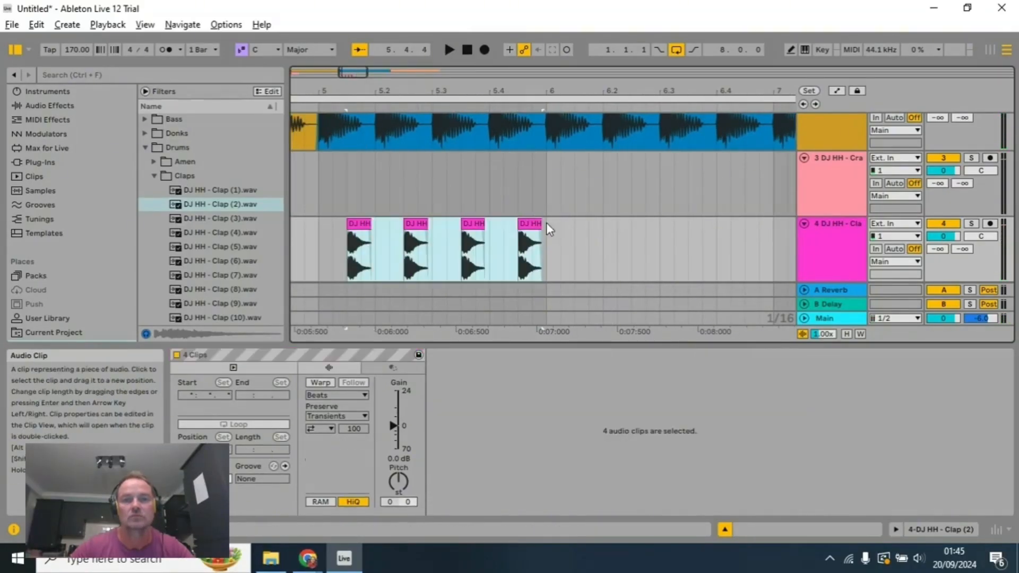
{"action": "key", "text": "ctrl+c"}
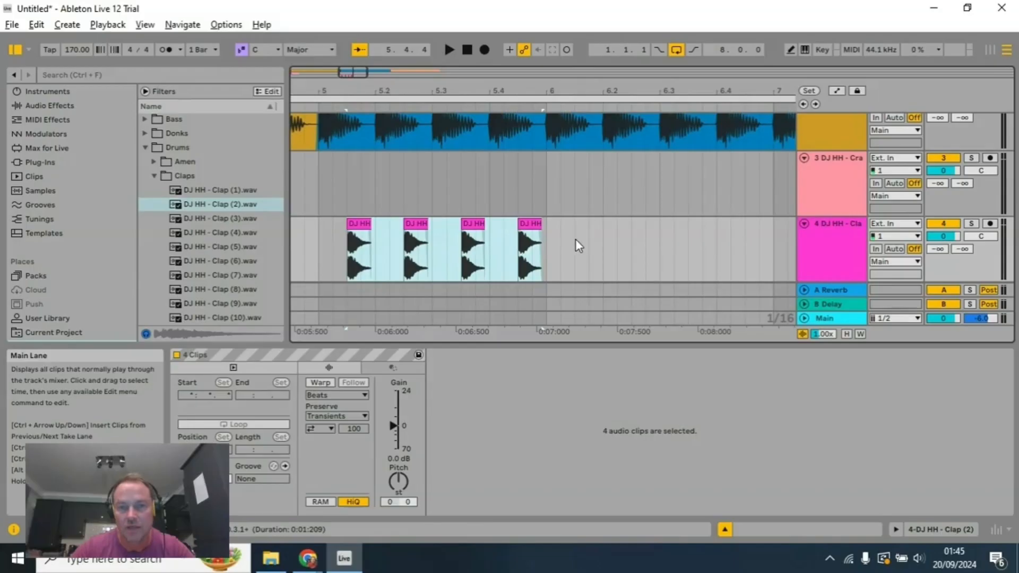
{"action": "left_click", "coordinate": [576, 239]}
{"action": "key", "text": "ctrl+v"}
{"action": "left_click", "coordinate": [310, 108]}
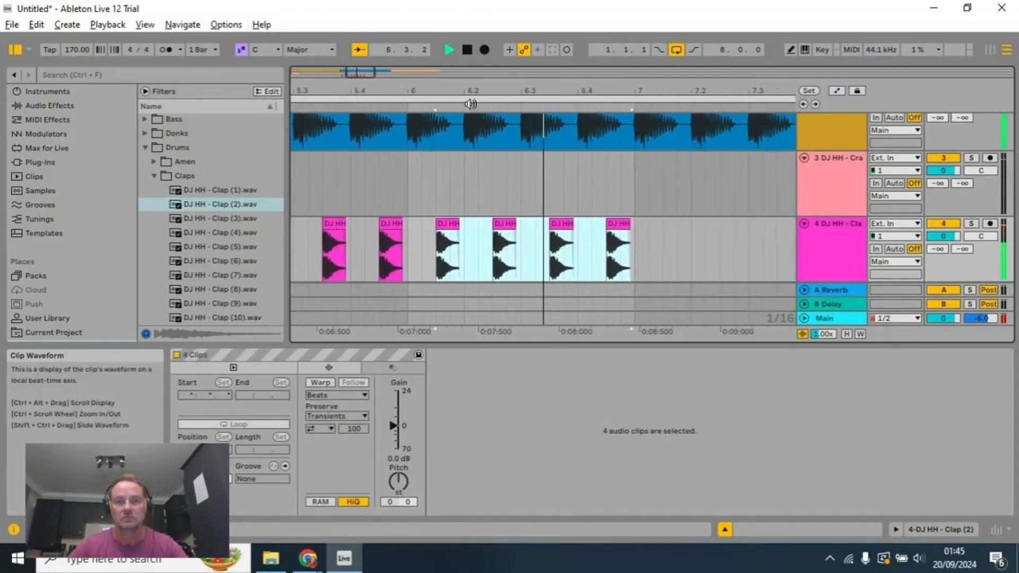
{"action": "left_click", "coordinate": [467, 50]}
{"action": "scroll", "coordinate": [448, 140], "scroll_direction": "up", "scroll_amount": 5}
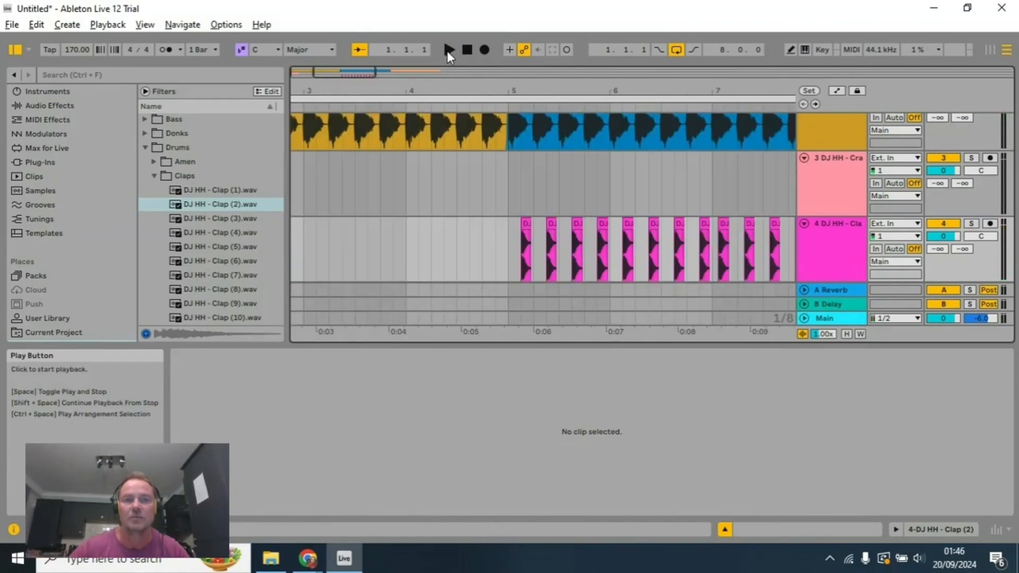
Step: Audition the offbeat clap run through the third group of four claps in bar 7 and stop playback
{"action": "left_click", "coordinate": [447, 51]}
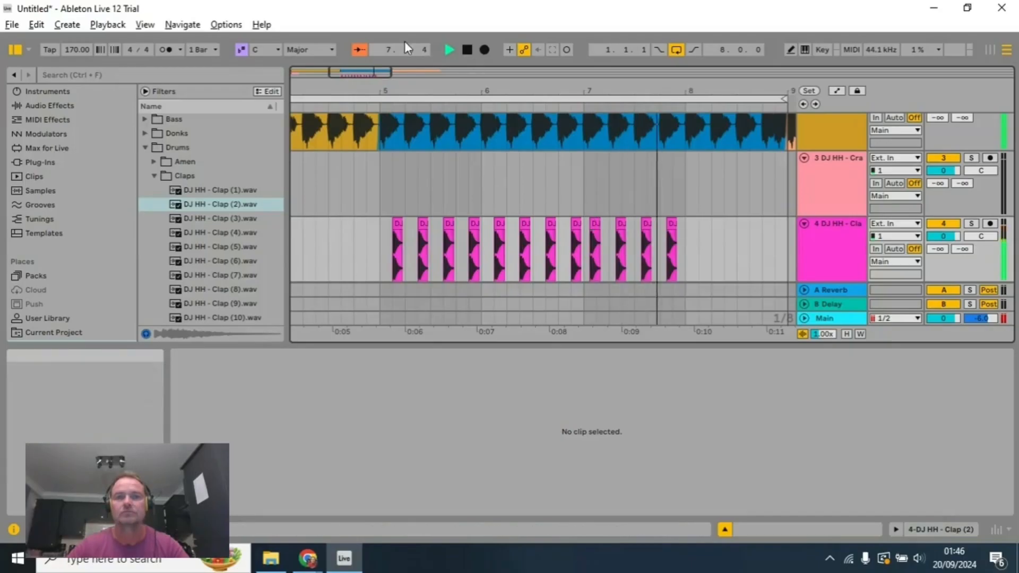
{"action": "left_click", "coordinate": [464, 50]}
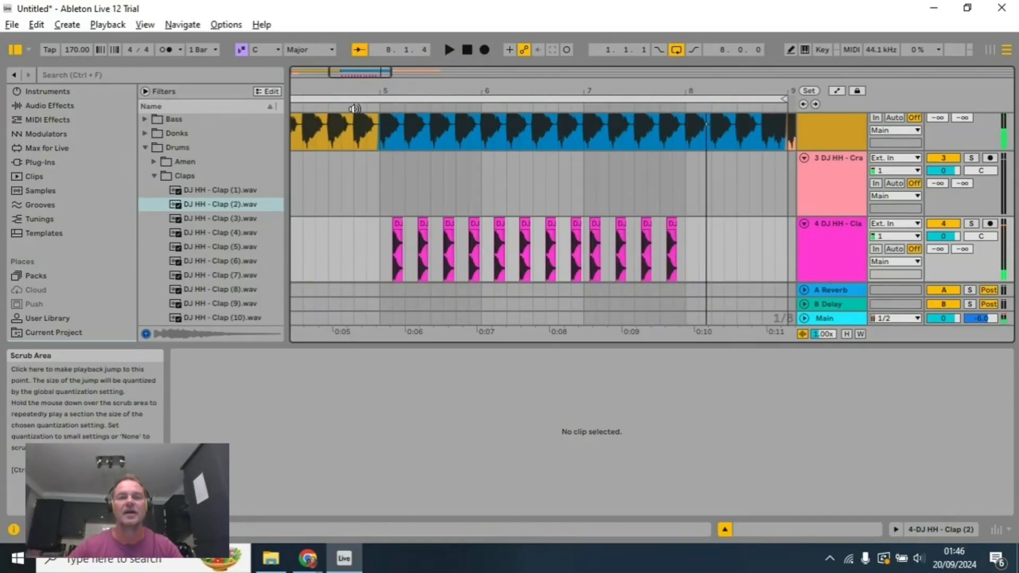
{"action": "left_click", "coordinate": [449, 49]}
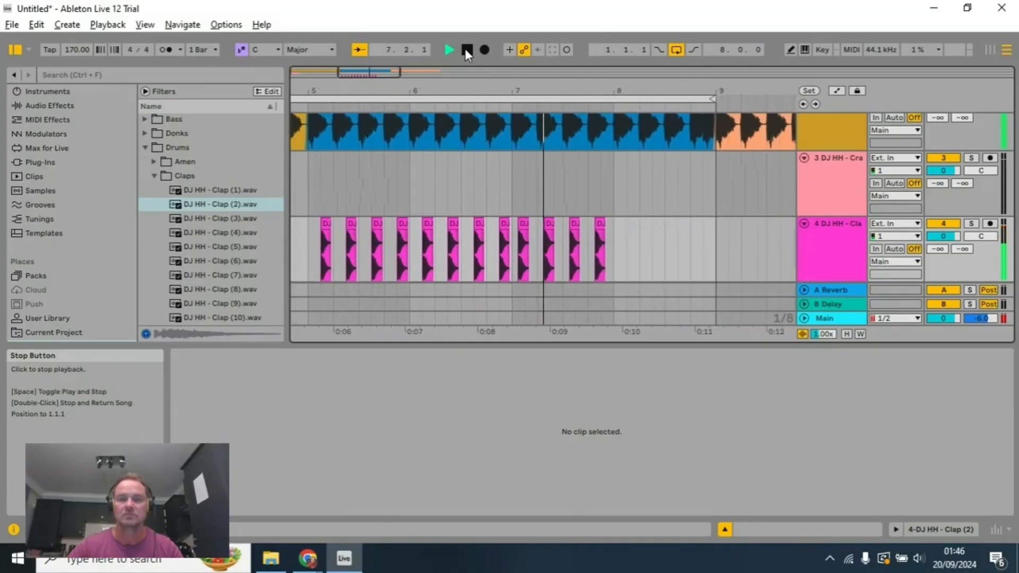
{"action": "left_click", "coordinate": [465, 49]}
Step: Delete the four claps from 7.1.2 onward and audition the offbeat claps of bars 5 and 6
{"action": "left_click_drag", "start_coordinate": [612, 241], "coordinate": [498, 236]}
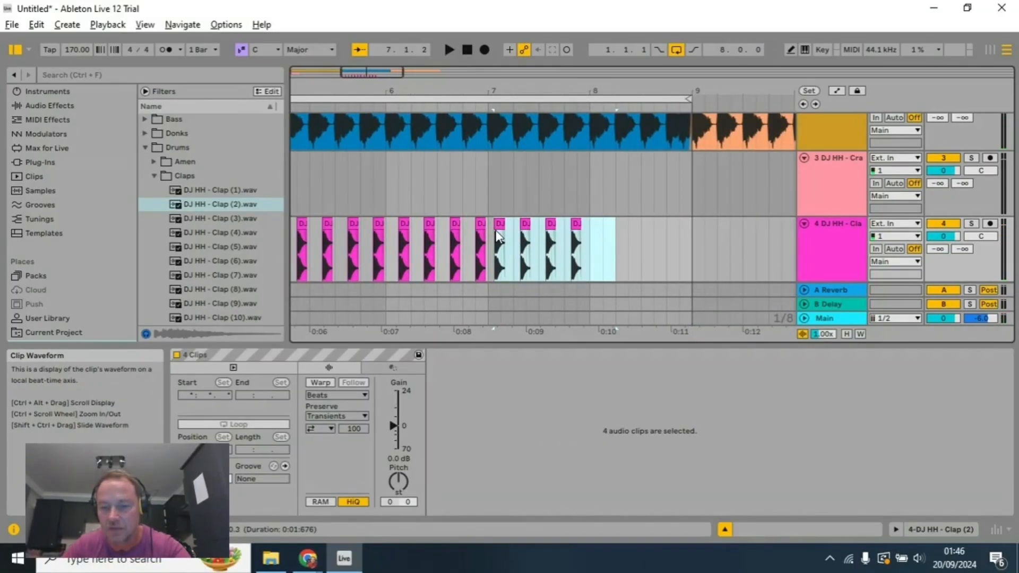
{"action": "key", "text": "Delete"}
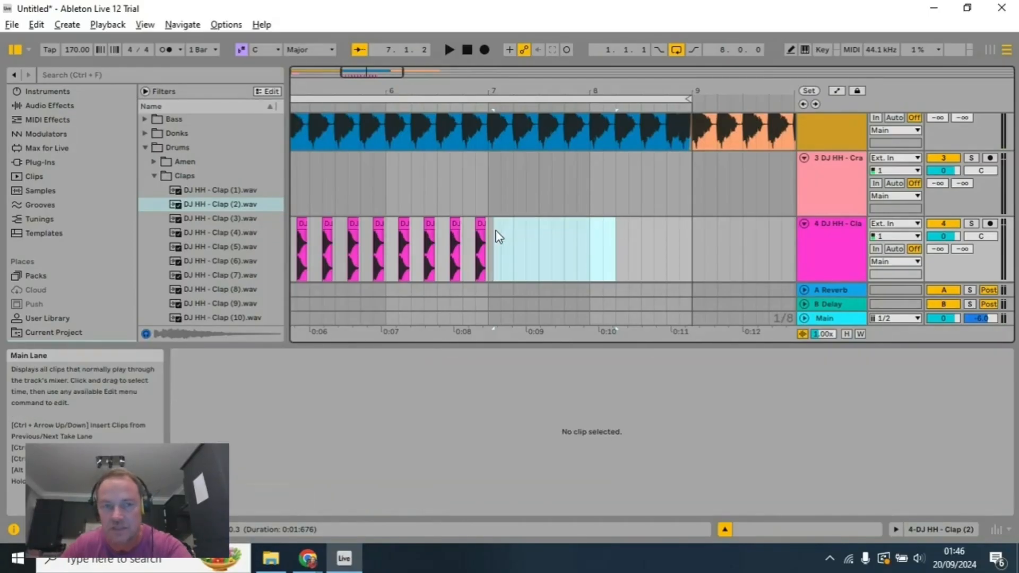
{"action": "left_click", "coordinate": [431, 223]}
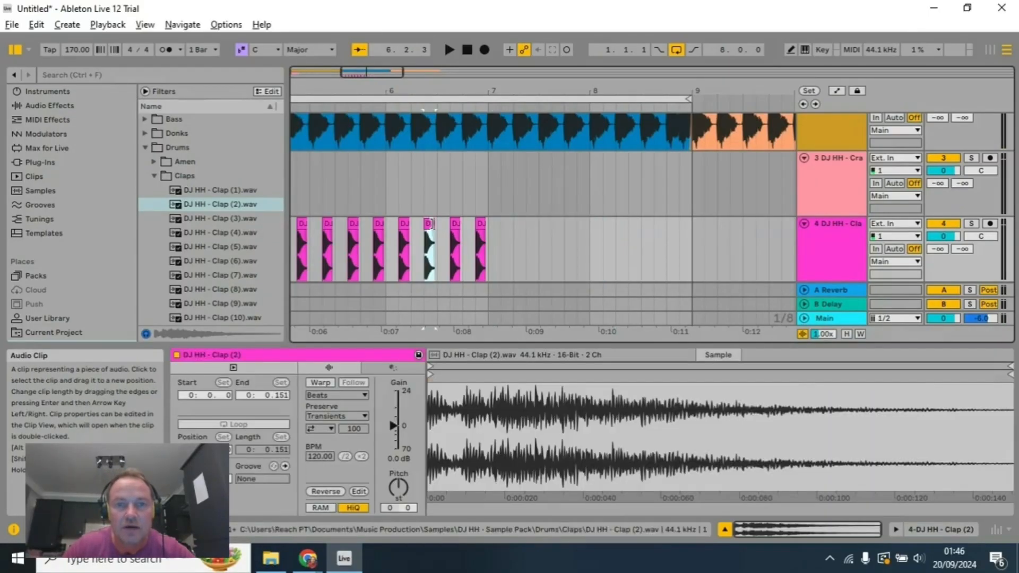
{"action": "left_click", "coordinate": [320, 108]}
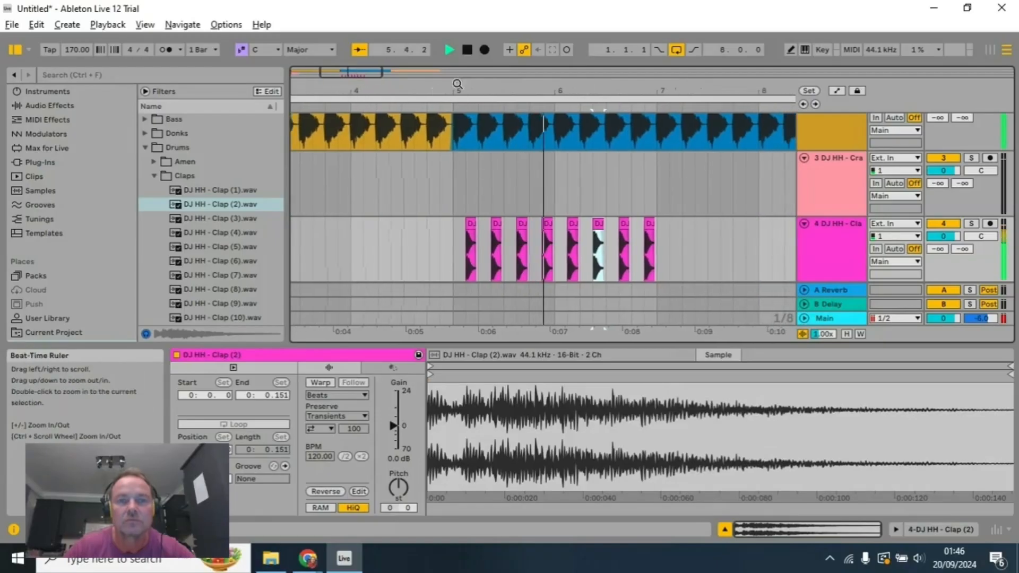
{"action": "left_click", "coordinate": [467, 49]}
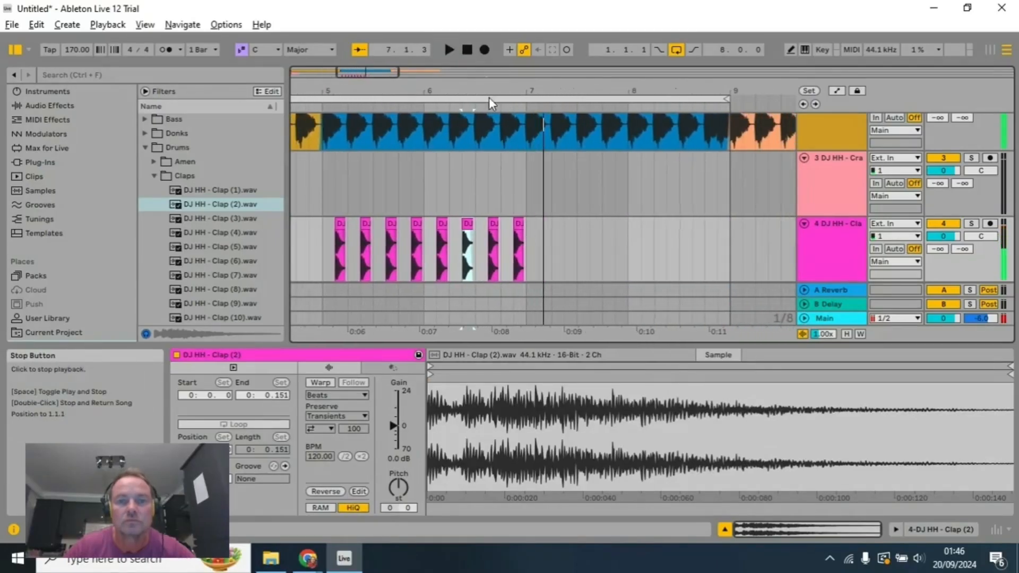
Step: Copy the full two-bar range of bars 5 and 6 with its eight offbeat claps and paste it at bar 7
{"action": "left_click", "coordinate": [324, 228]}
{"action": "left_click_drag", "start_coordinate": [324, 228], "coordinate": [527, 237]}
{"action": "key", "text": "ctrl+c"}
{"action": "left_click", "coordinate": [527, 237]}
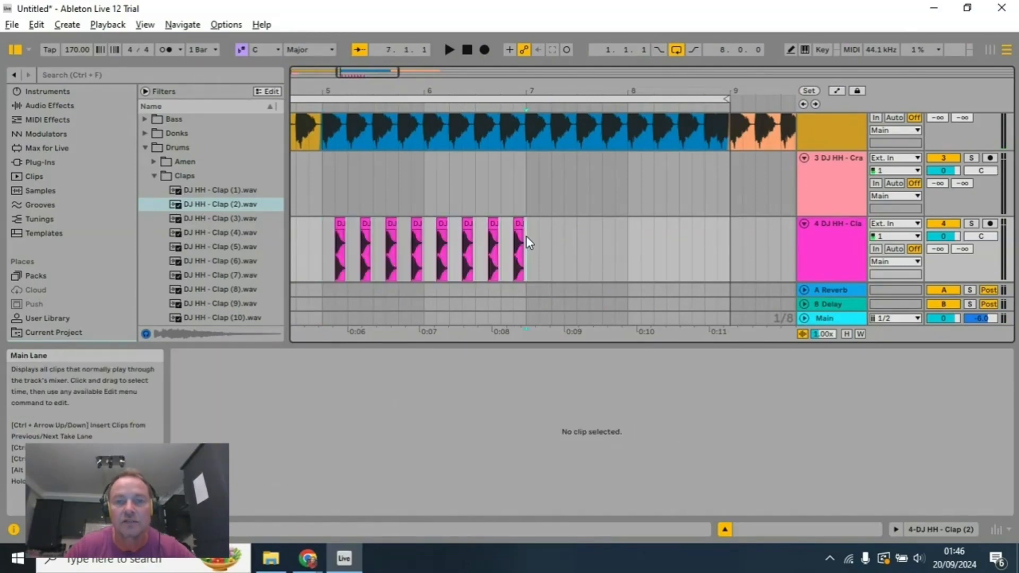
{"action": "key", "text": "ctrl+v"}
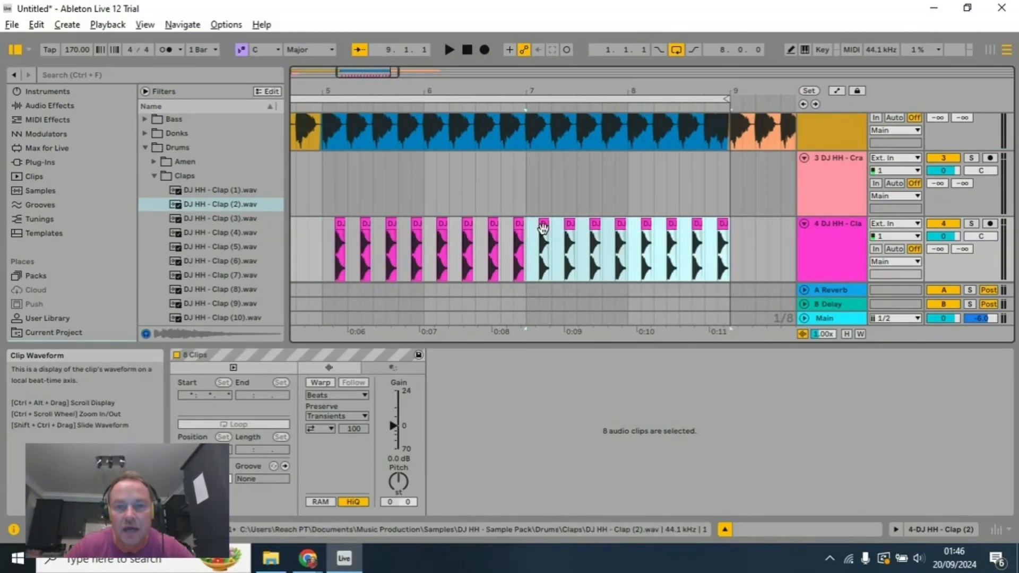
Step: Audition the offbeat clap pattern from just before bar 5 through the end of bar 8 and stop playback
{"action": "left_click", "coordinate": [395, 110]}
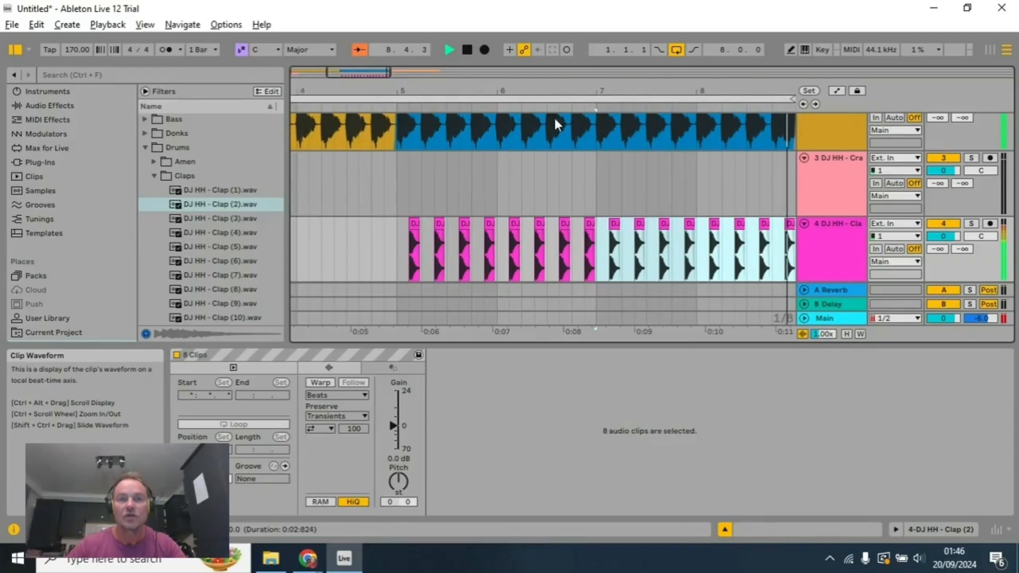
{"action": "left_click", "coordinate": [469, 50]}
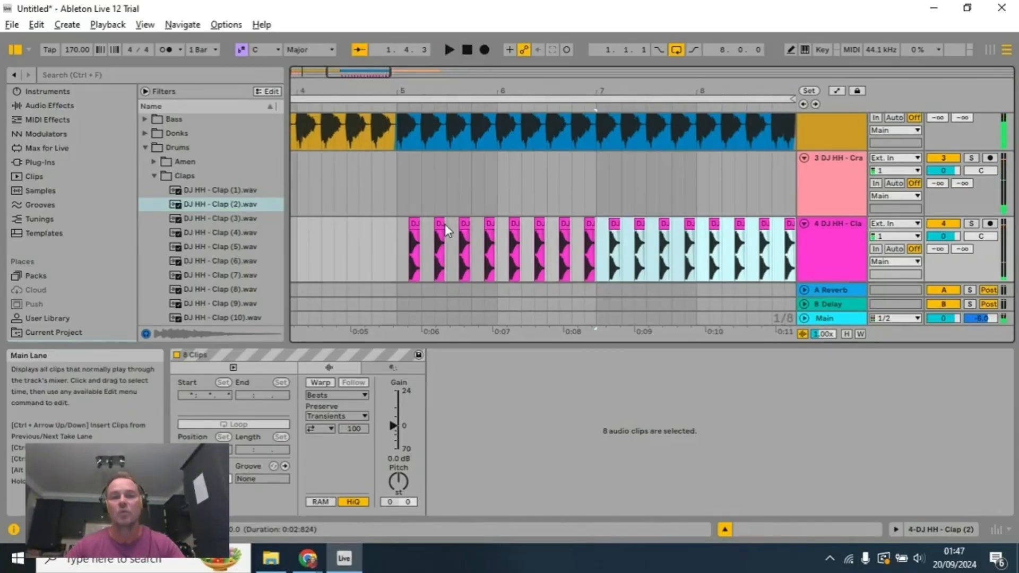
{"action": "left_click", "coordinate": [415, 250]}
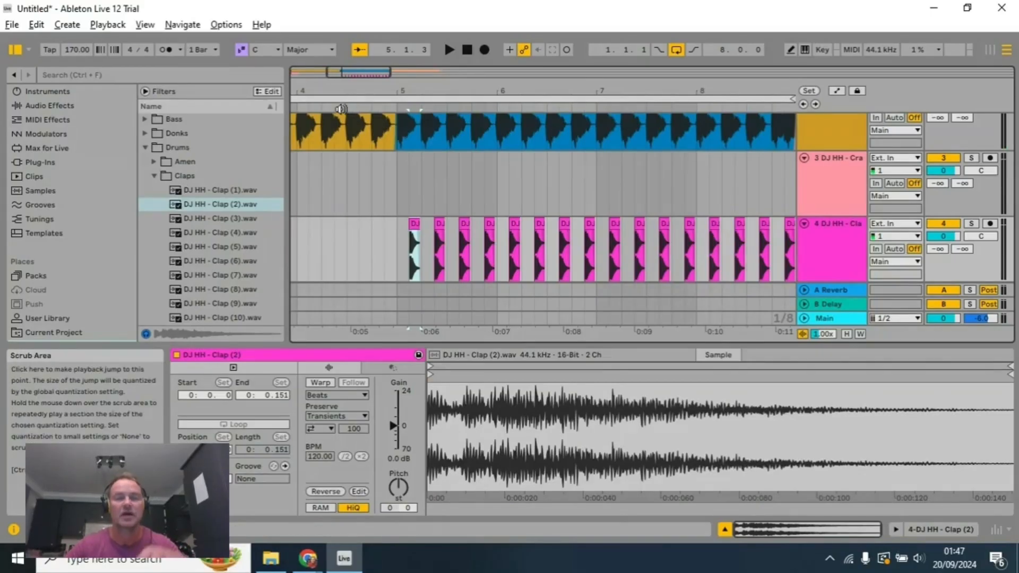
{"action": "left_click", "coordinate": [340, 109]}
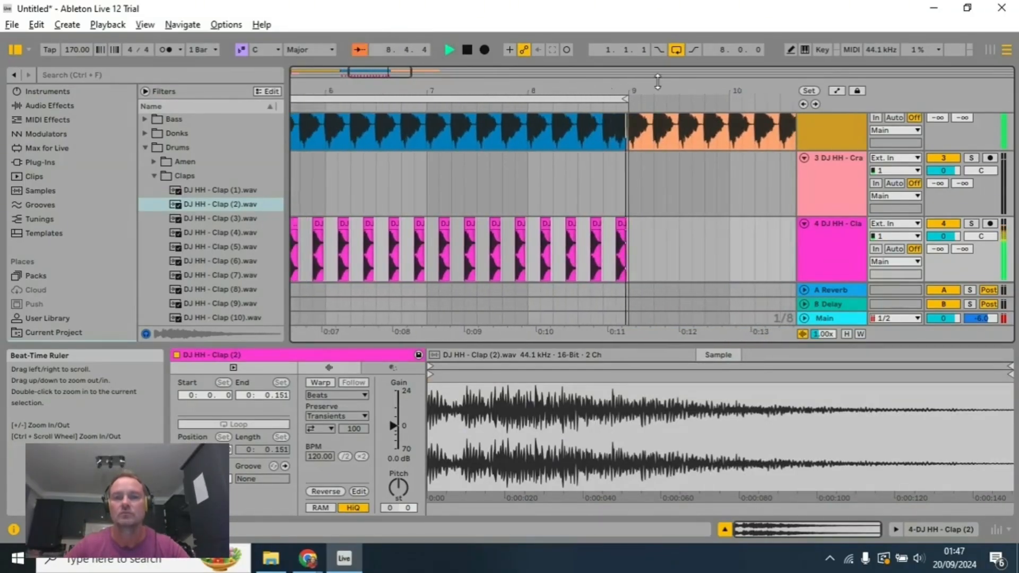
{"action": "left_click", "coordinate": [467, 50]}
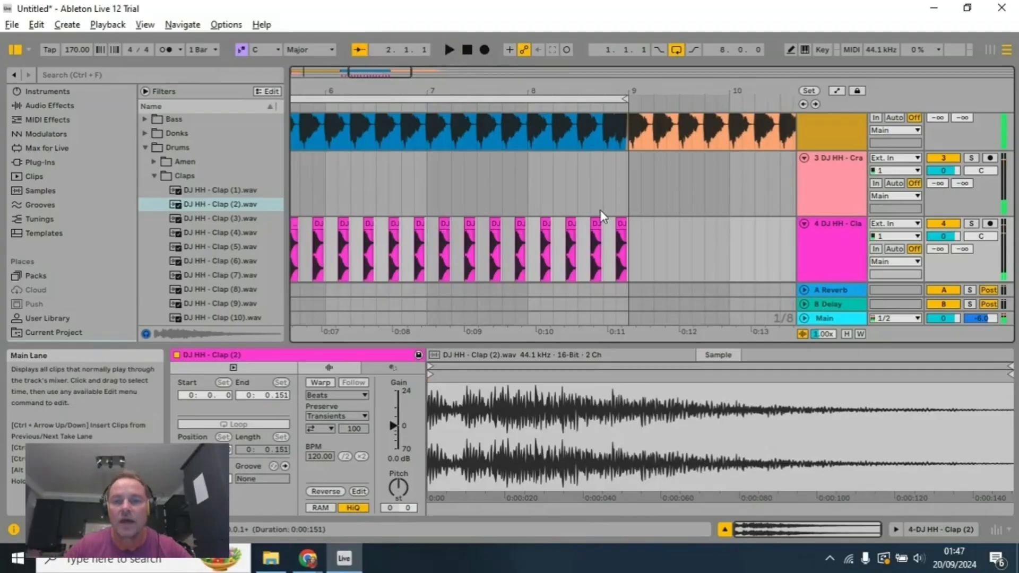
Step: Paste a copy of bar 8's last clap at 9.1.3 and trim it to a sixteenth note
{"action": "scroll", "coordinate": [614, 225], "scroll_direction": "up", "scroll_amount": 3}
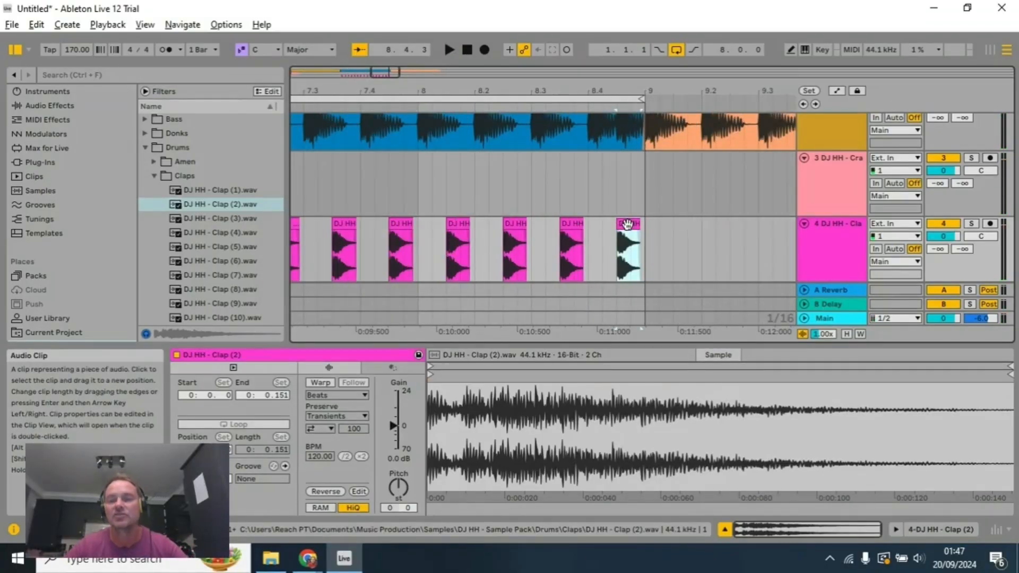
{"action": "left_click", "coordinate": [674, 241]}
{"action": "key", "text": "ctrl+v"}
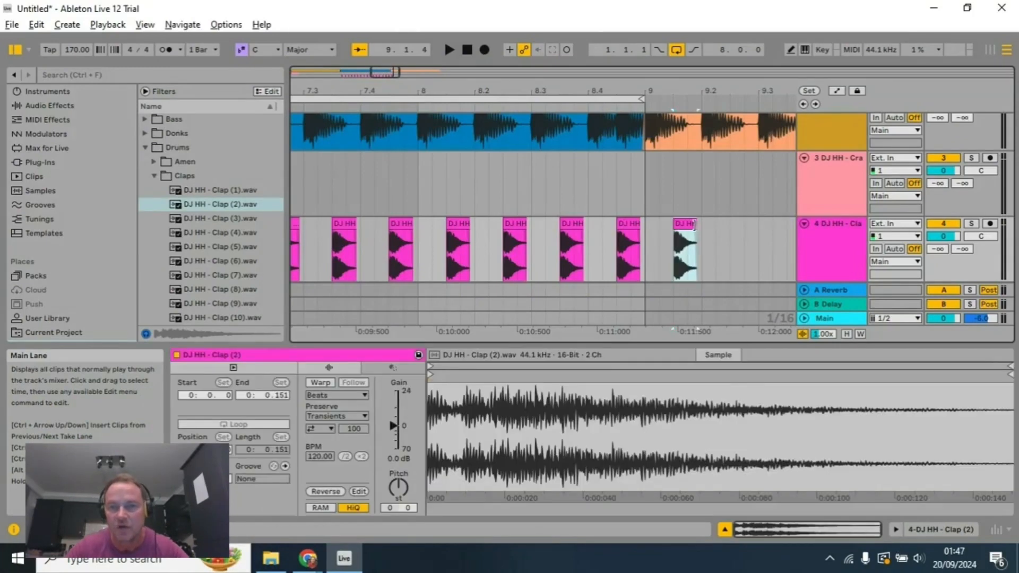
{"action": "left_click_drag", "start_coordinate": [695, 224], "coordinate": [688, 225]}
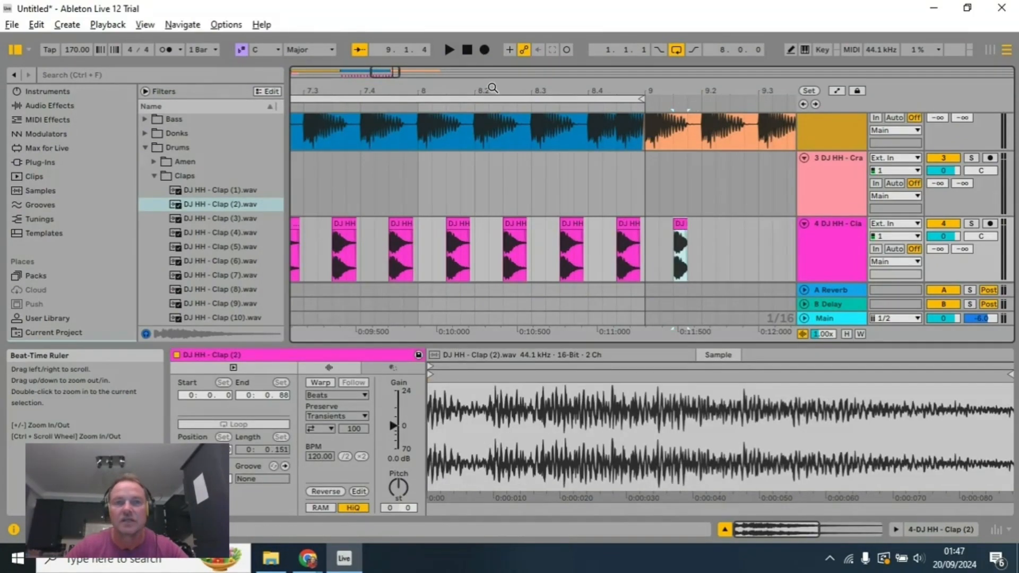
Step: Audition the offbeat claps from bar 4 up to the end of bar 6 and stop playback
{"action": "left_click_drag", "start_coordinate": [492, 87], "coordinate": [556, 183]}
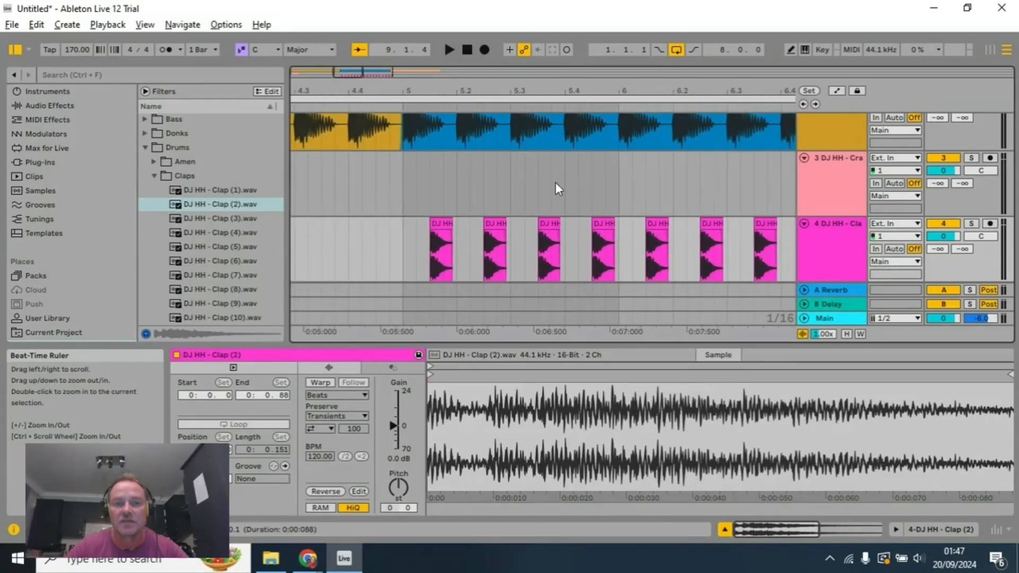
{"action": "left_click", "coordinate": [459, 241]}
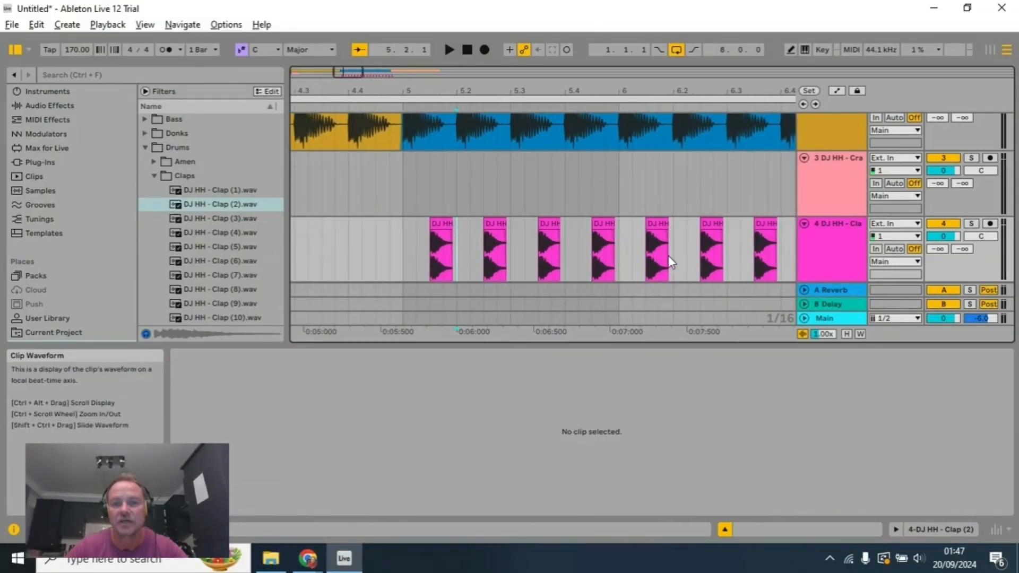
{"action": "left_click", "coordinate": [330, 110]}
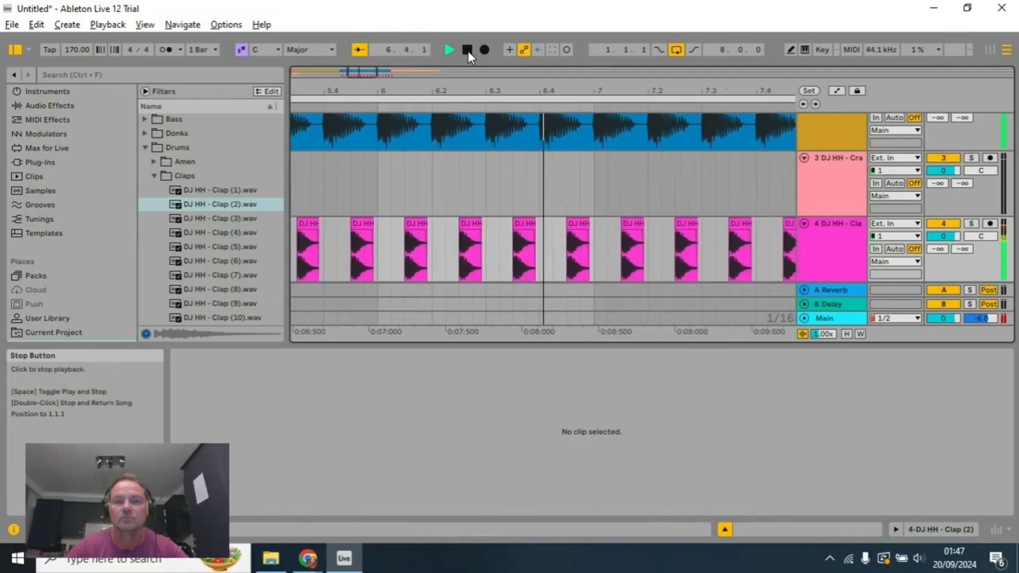
{"action": "left_click", "coordinate": [468, 51]}
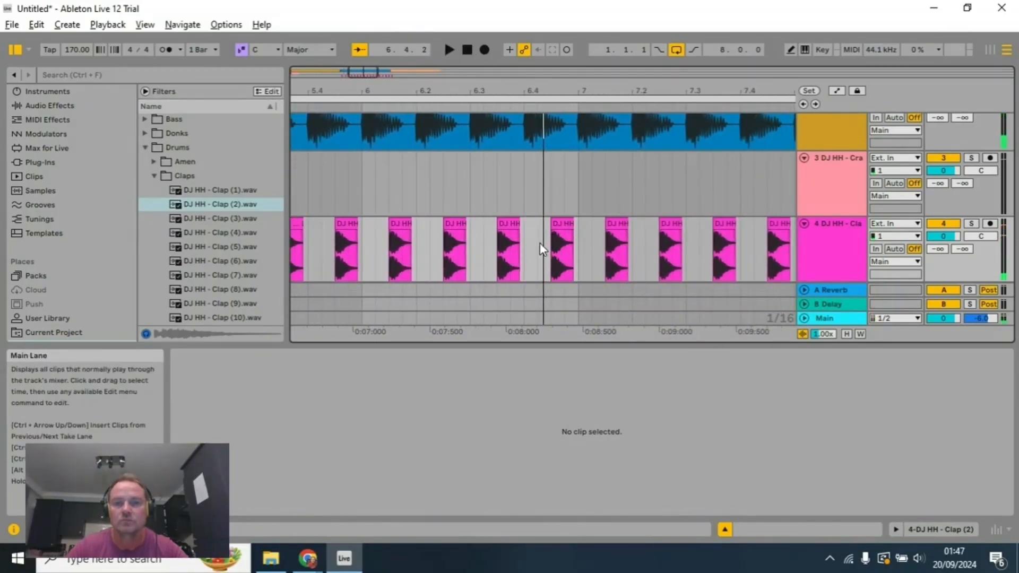
Step: Paste the trimmed sixteenth-note clap at the start of bar 7 and audition the clap pattern around it
{"action": "left_click", "coordinate": [538, 243]}
{"action": "left_click", "coordinate": [585, 254]}
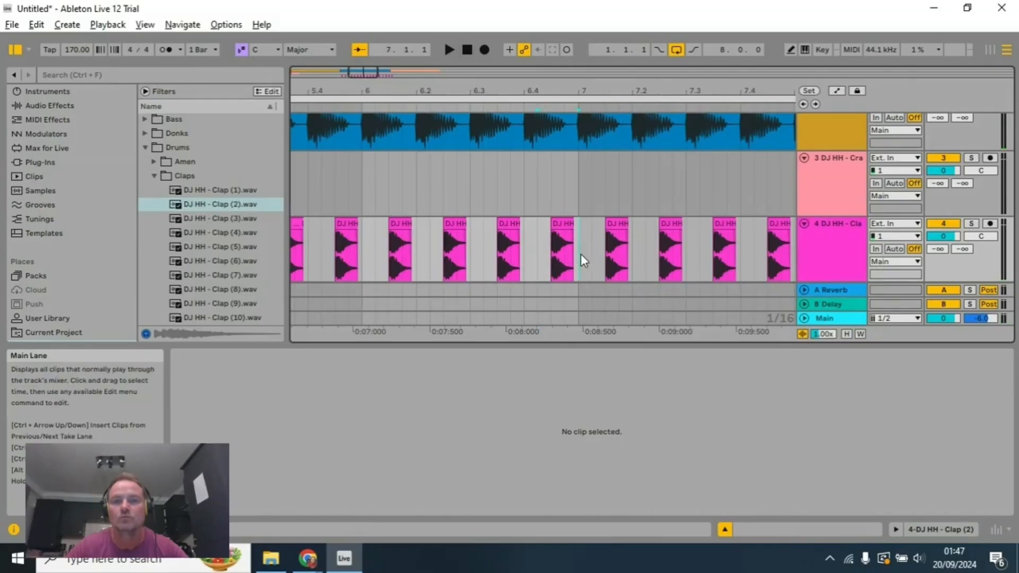
{"action": "key", "text": "ctrl+v"}
{"action": "left_click", "coordinate": [553, 156]}
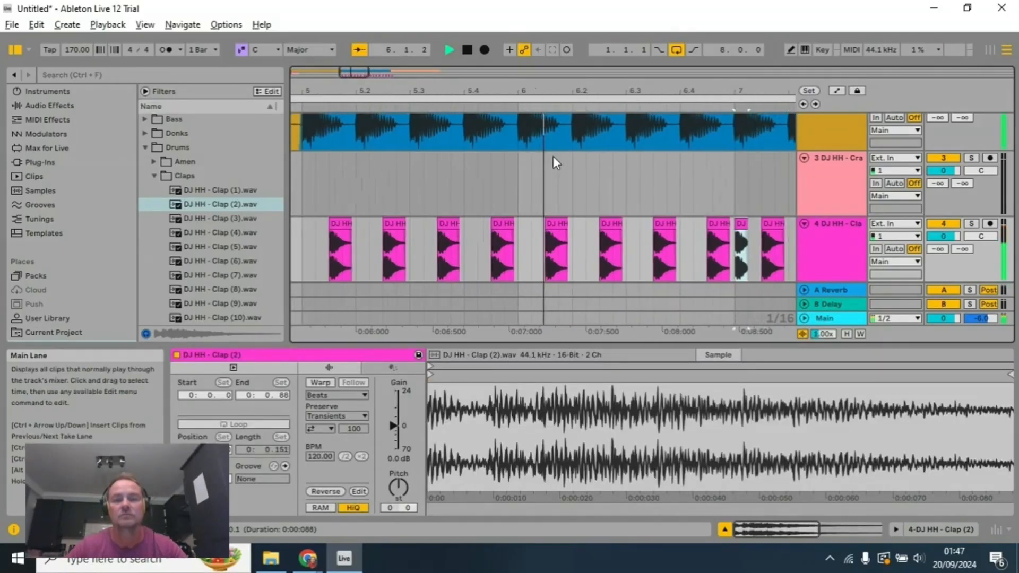
{"action": "key", "text": "space"}
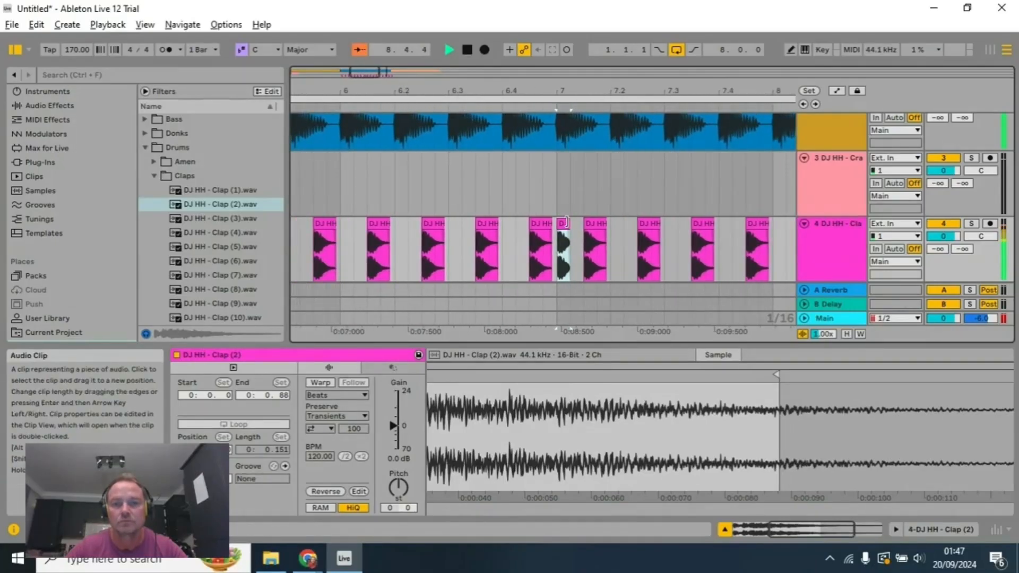
Step: Lengthen the short clap at the start of bar 7 to its full 0:00:151 duration and play the arrangement to check it
{"action": "left_click_drag", "start_coordinate": [571, 224], "coordinate": [578, 223]}
{"action": "left_click", "coordinate": [316, 108]}
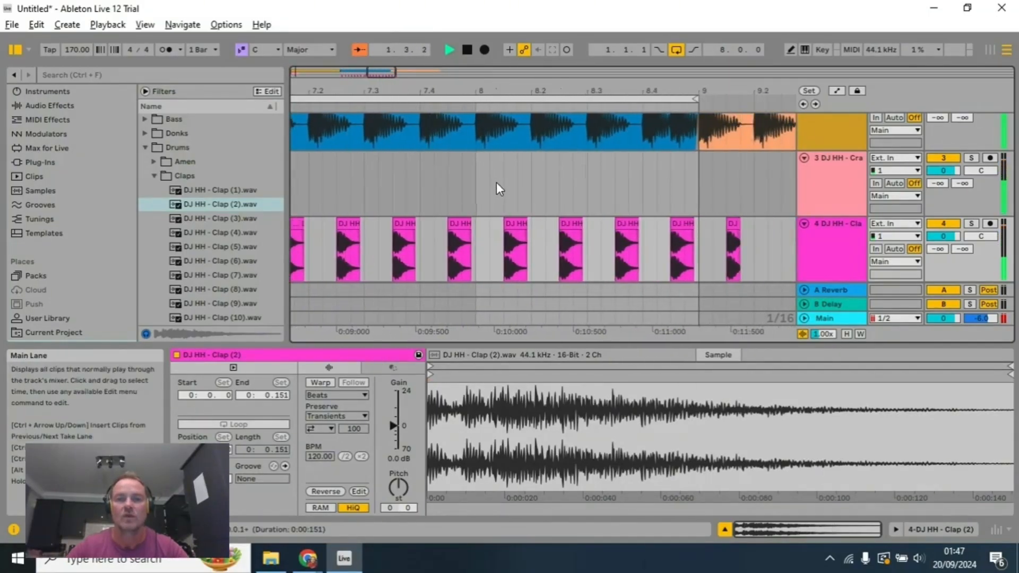
{"action": "scroll", "coordinate": [500, 189], "scroll_direction": "down", "scroll_amount": 3}
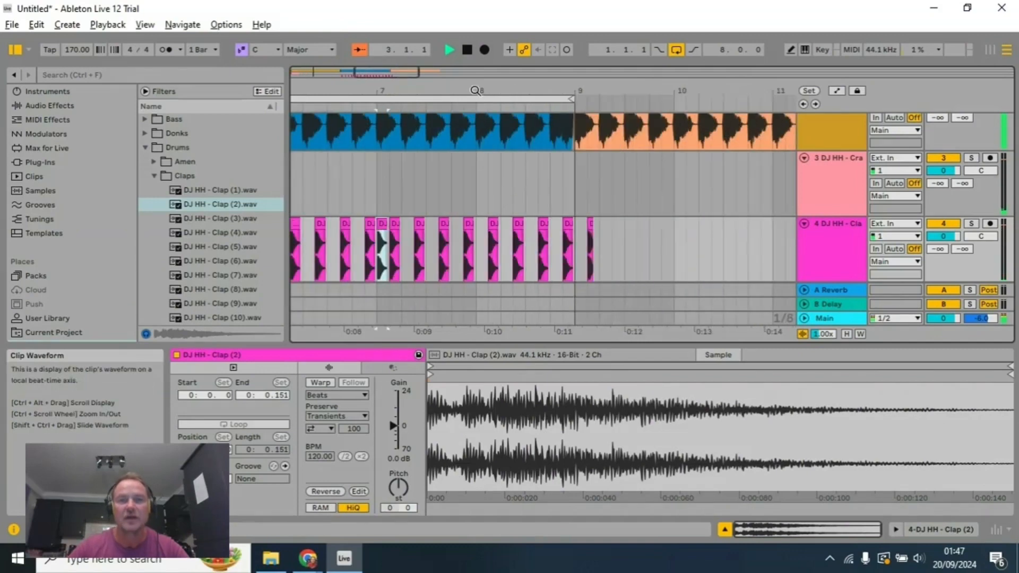
{"action": "left_click_drag", "start_coordinate": [475, 91], "coordinate": [619, 63]}
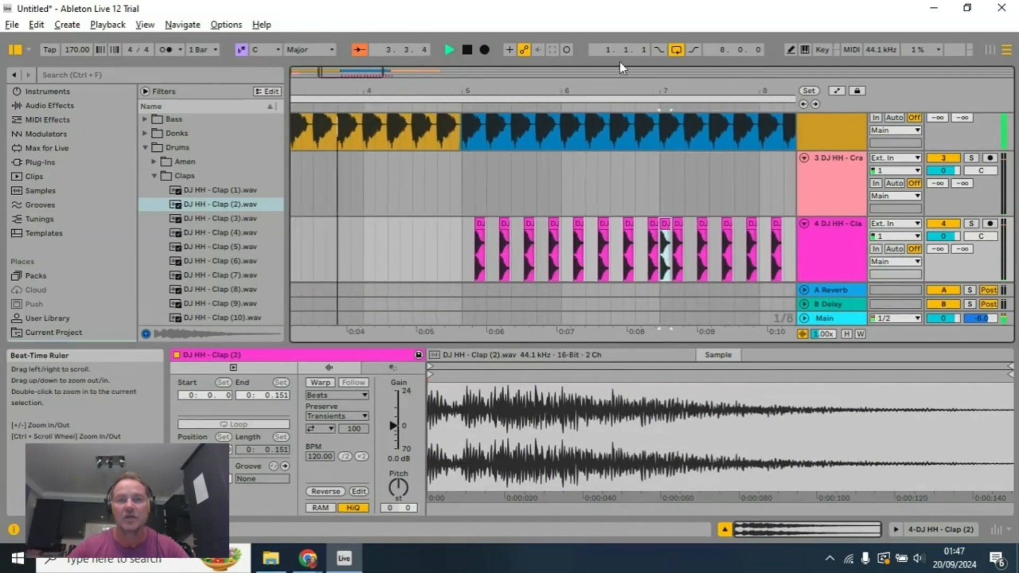
{"action": "left_click", "coordinate": [467, 50]}
Step: Audition the arrangement from bar 1 with the lengthened clap and stop playback
{"action": "scroll", "coordinate": [496, 214], "scroll_direction": "up", "scroll_amount": 5}
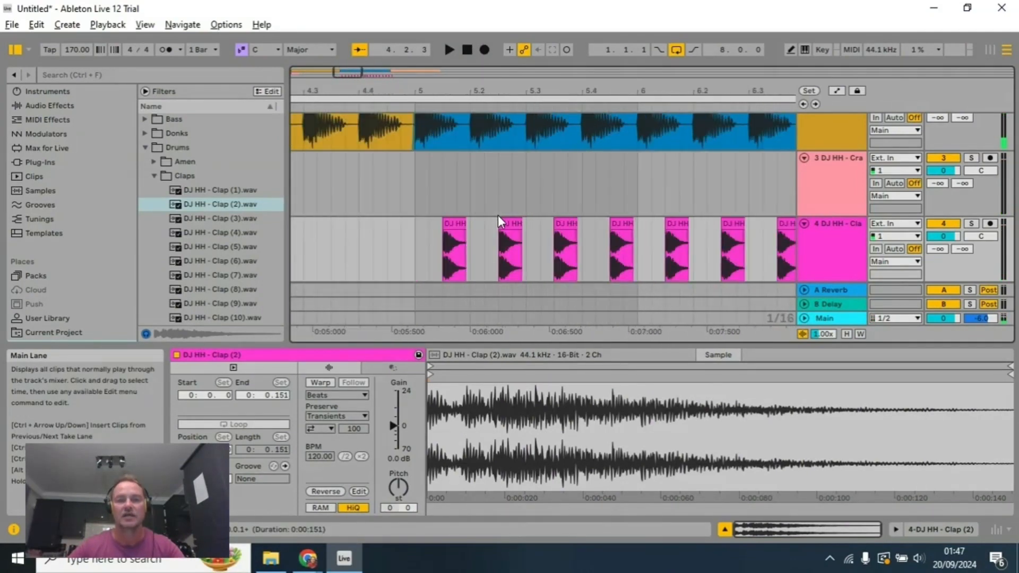
{"action": "key", "text": "space"}
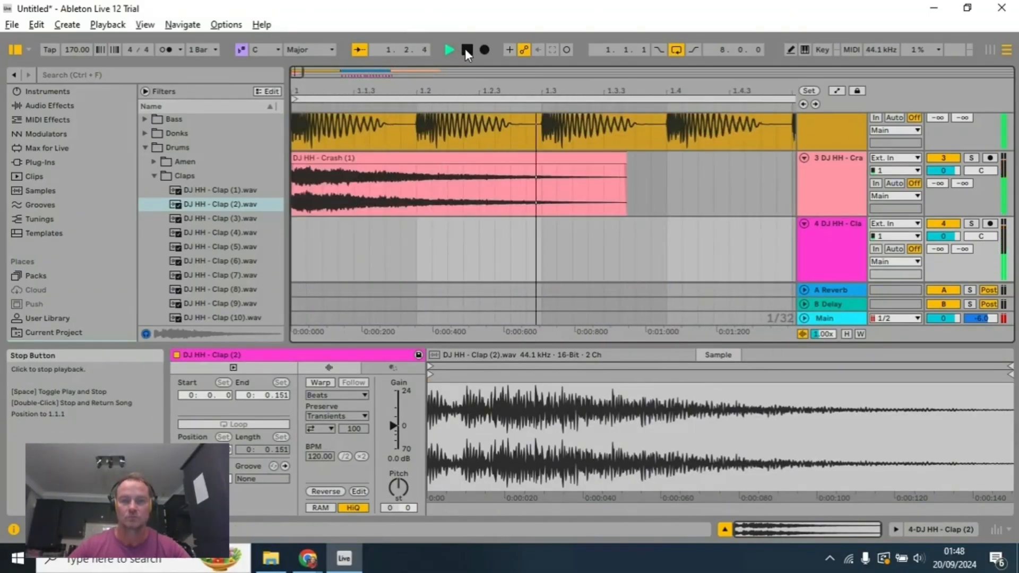
{"action": "left_click", "coordinate": [466, 50]}
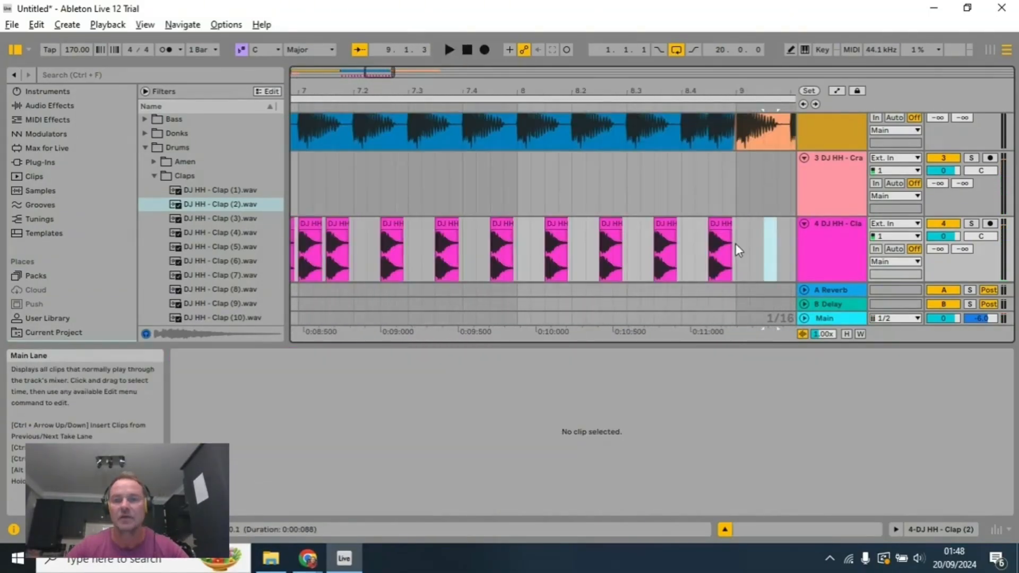
Step: Consolidate all the claps from the start of bar 5 to the end of bar 8 into one clip
{"action": "left_click_drag", "start_coordinate": [730, 248], "coordinate": [262, 241]}
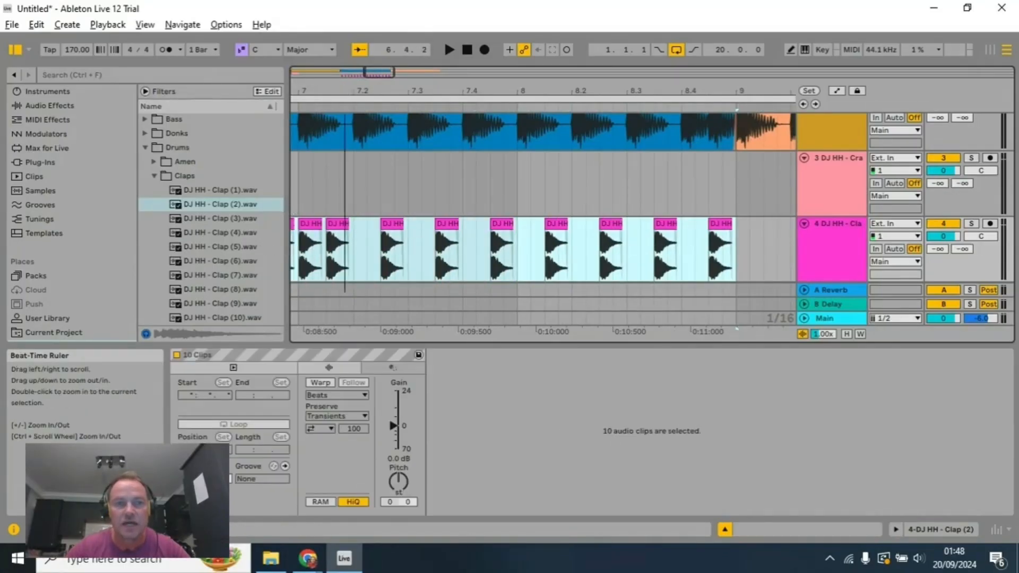
{"action": "left_click_drag", "start_coordinate": [345, 91], "coordinate": [599, 92]}
{"action": "scroll", "coordinate": [548, 227], "scroll_direction": "down", "scroll_amount": 10}
{"action": "scroll", "coordinate": [366, 228], "scroll_direction": "up", "scroll_amount": 5}
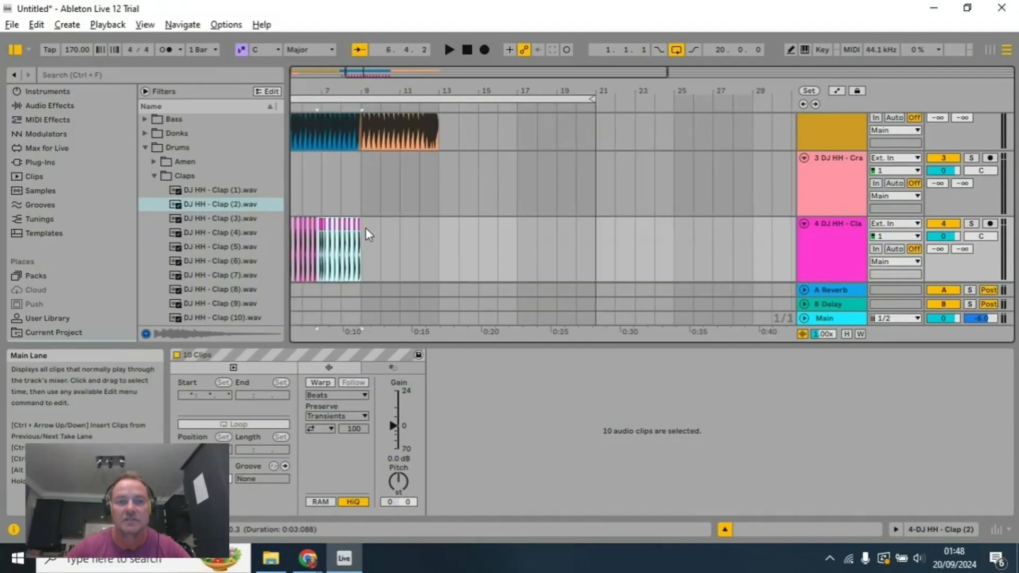
{"action": "left_click_drag", "start_coordinate": [315, 91], "coordinate": [399, 96]}
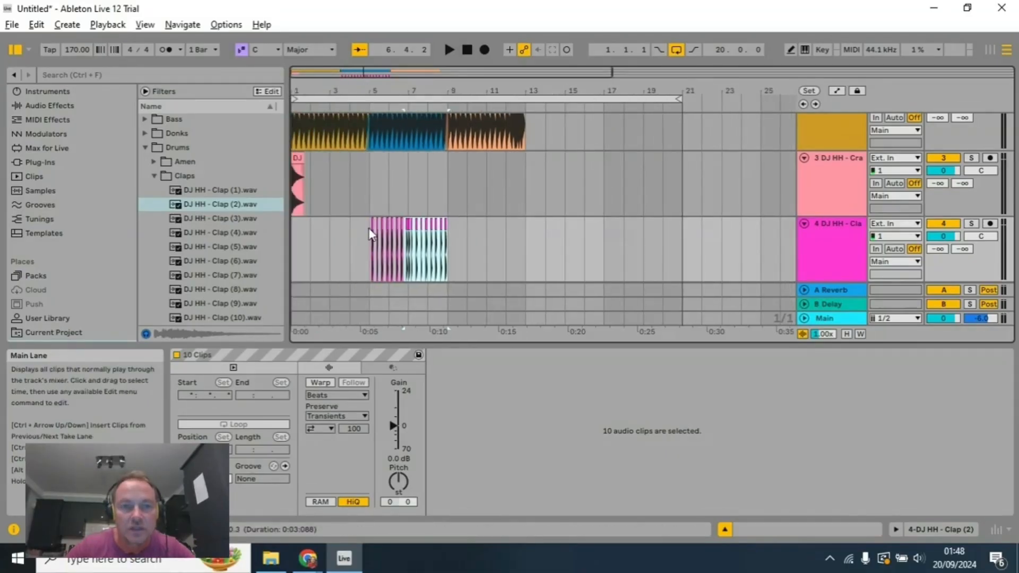
{"action": "left_click_drag", "start_coordinate": [369, 231], "coordinate": [448, 245]}
{"action": "right_click", "coordinate": [426, 248]}
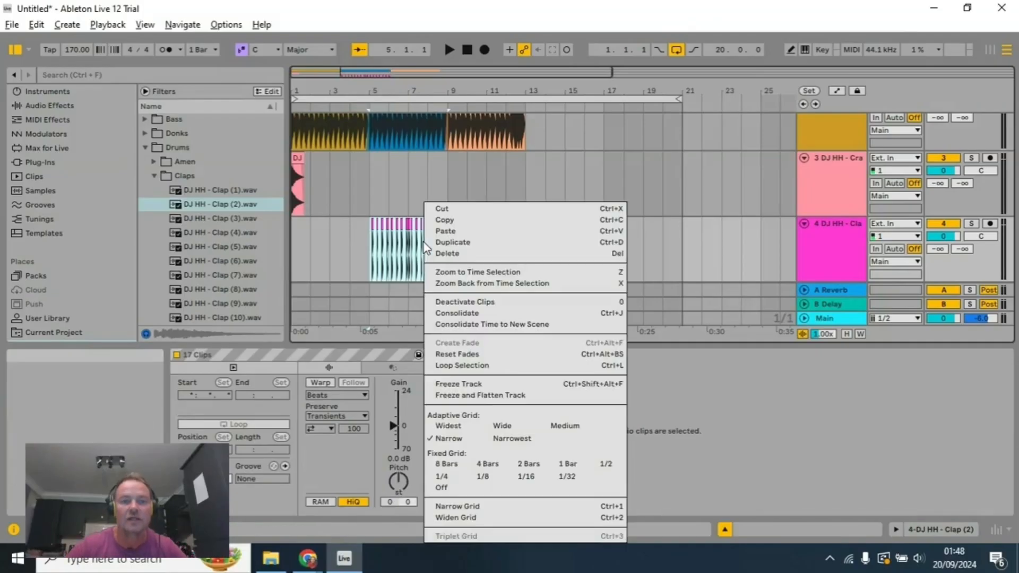
{"action": "left_click", "coordinate": [487, 315]}
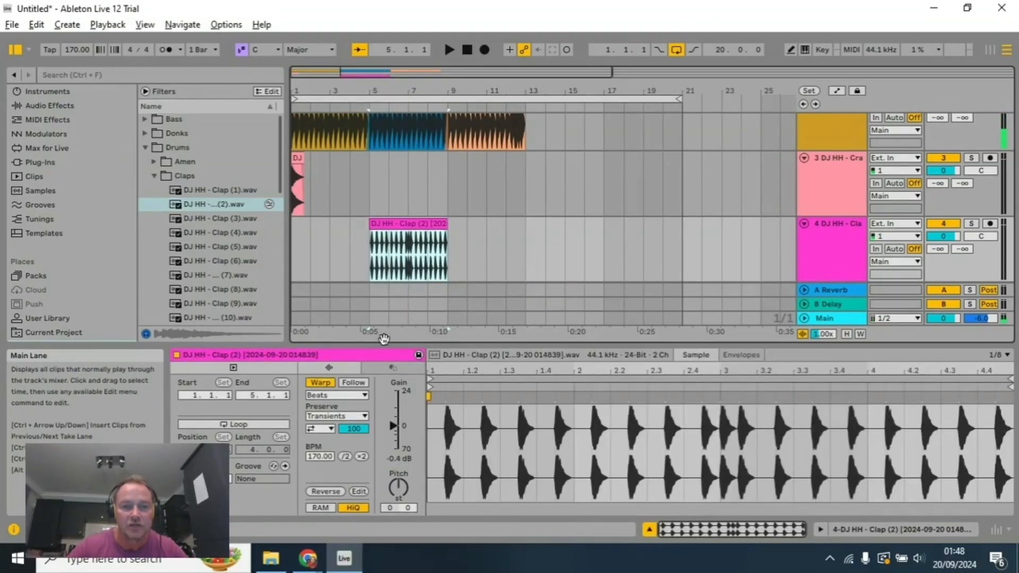
Step: Set the consolidated clap clip's warp mode to Complex
{"action": "left_click", "coordinate": [351, 395]}
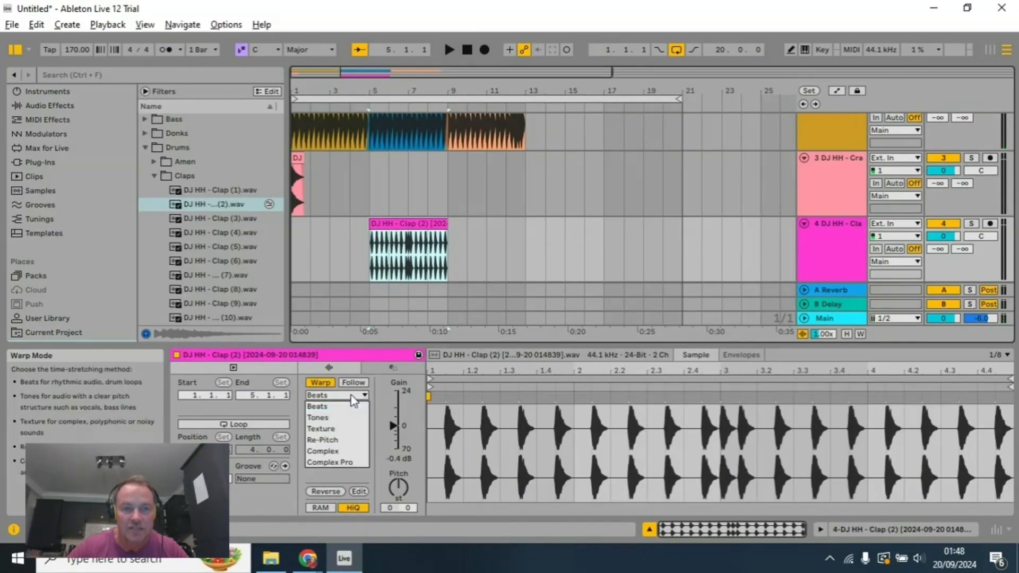
{"action": "left_click", "coordinate": [355, 453]}
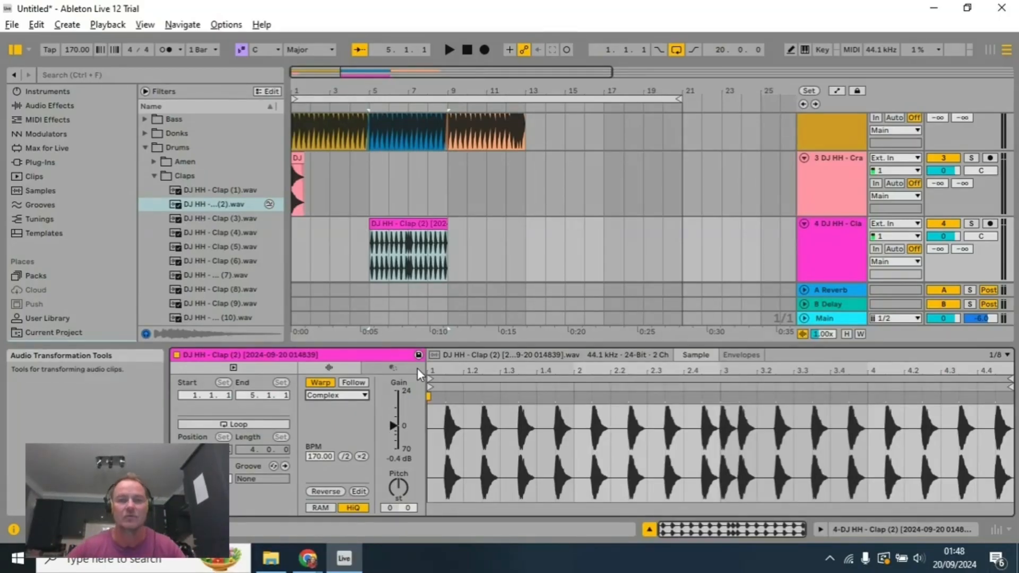
{"action": "left_click", "coordinate": [339, 396]}
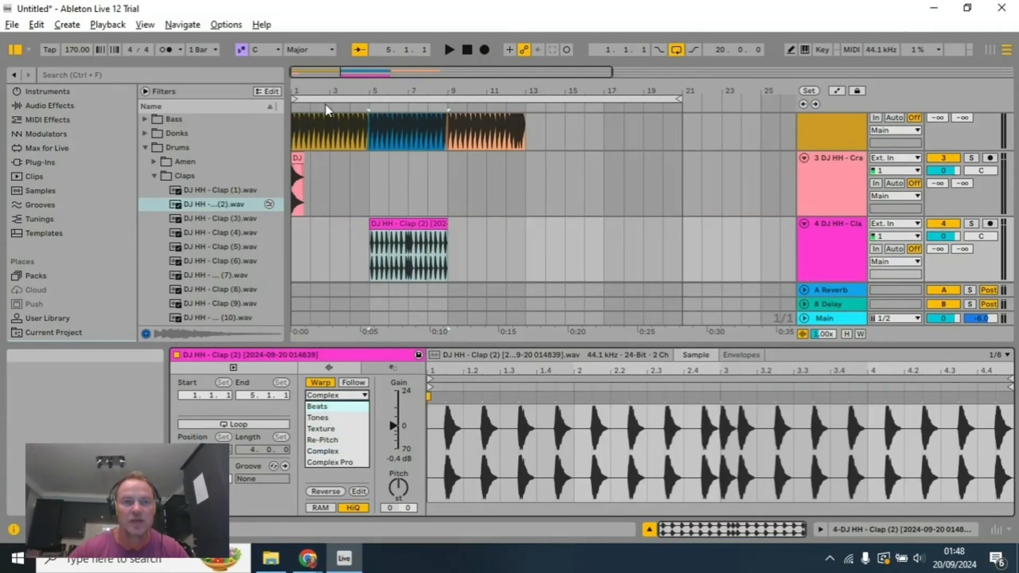
{"action": "left_click", "coordinate": [355, 105]}
Step: Audition the consolidated claps, copy the bar 1 crash to the start of bar 9, and stop playback
{"action": "left_click", "coordinate": [362, 106]}
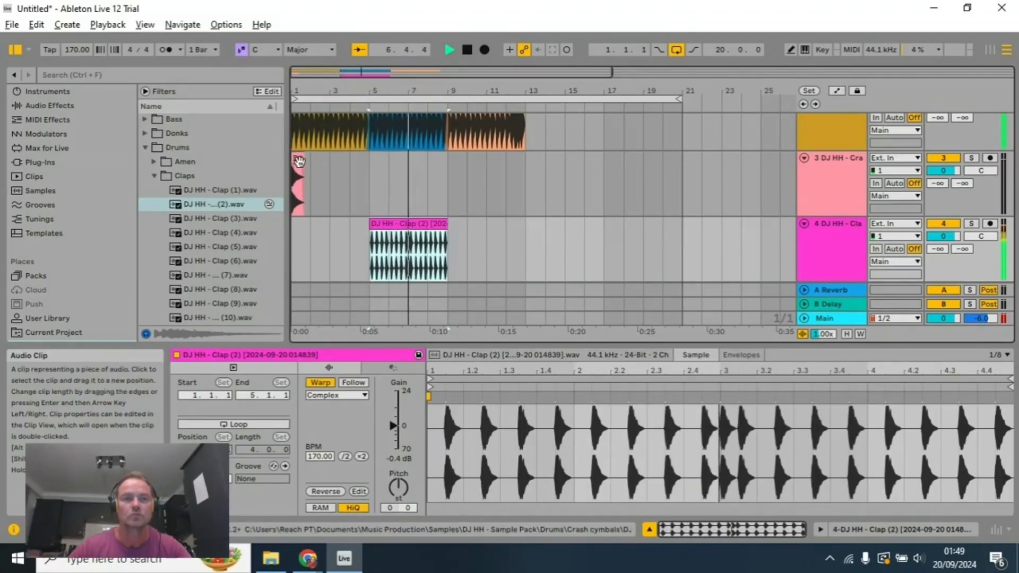
{"action": "left_click_drag", "start_coordinate": [299, 161], "coordinate": [451, 174]}
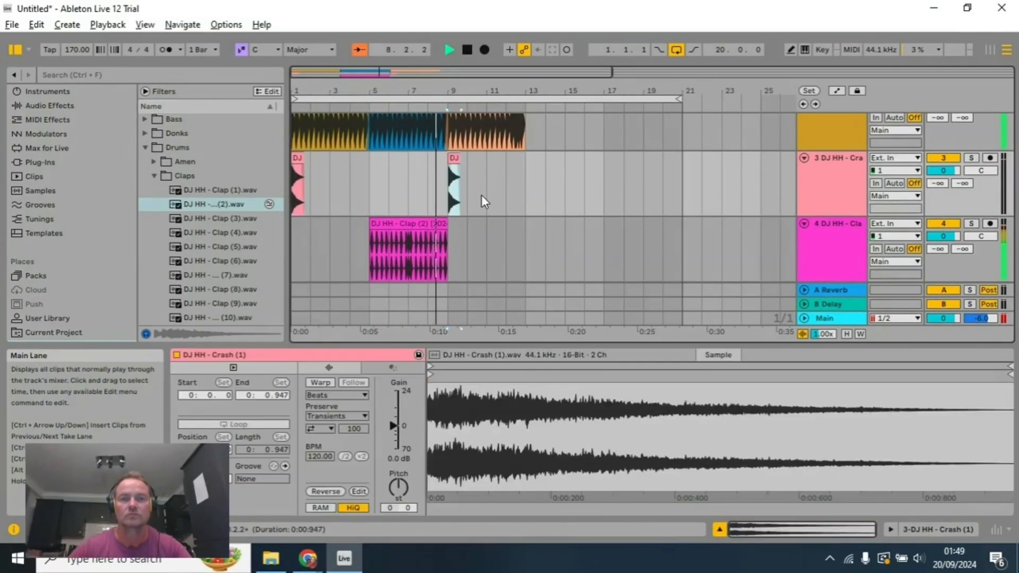
{"action": "left_click", "coordinate": [469, 50]}
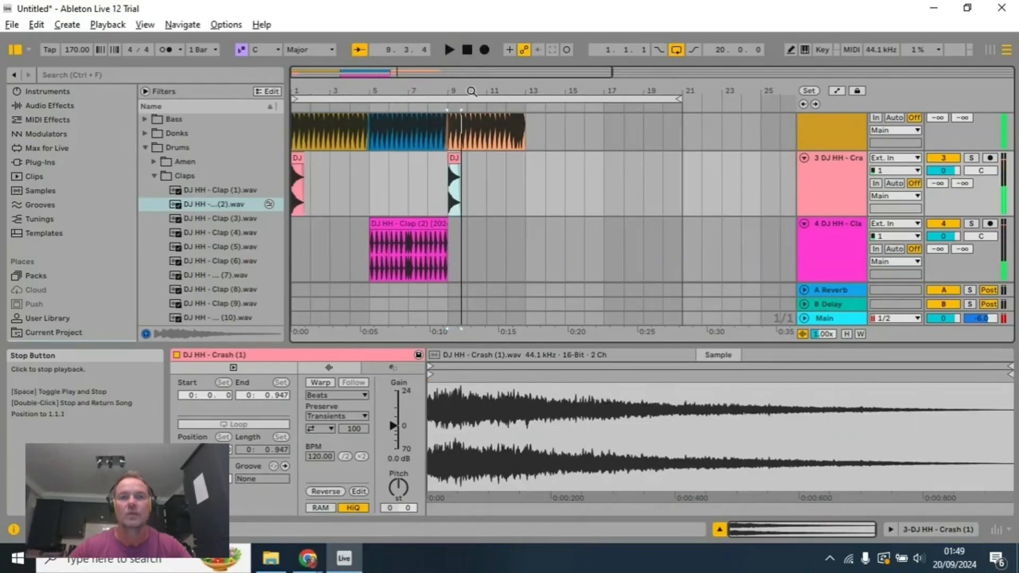
Step: Turn on looping for the consolidated clap clip and extend its end to the start of bar 13
{"action": "left_click", "coordinate": [430, 224]}
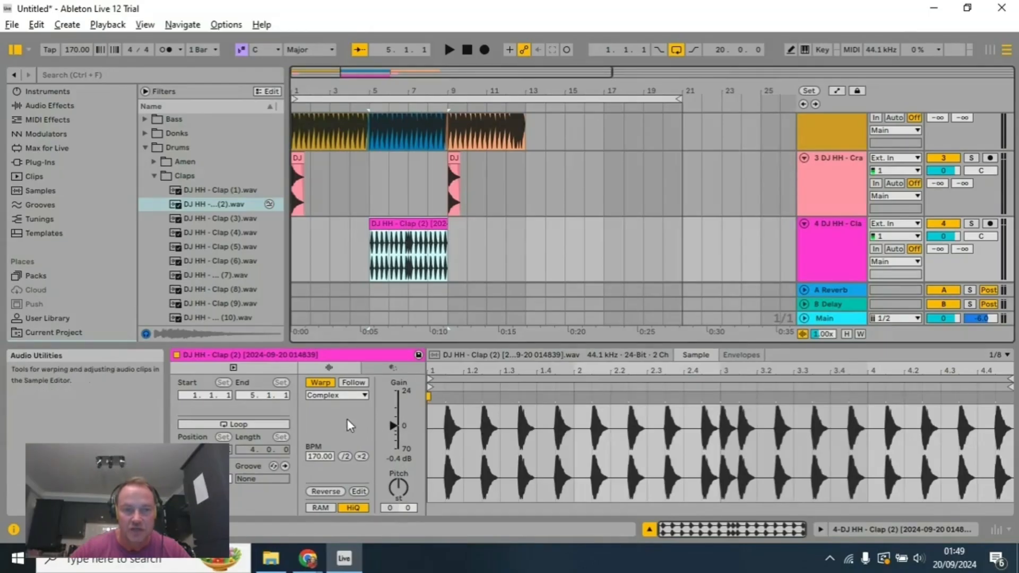
{"action": "left_click", "coordinate": [251, 424]}
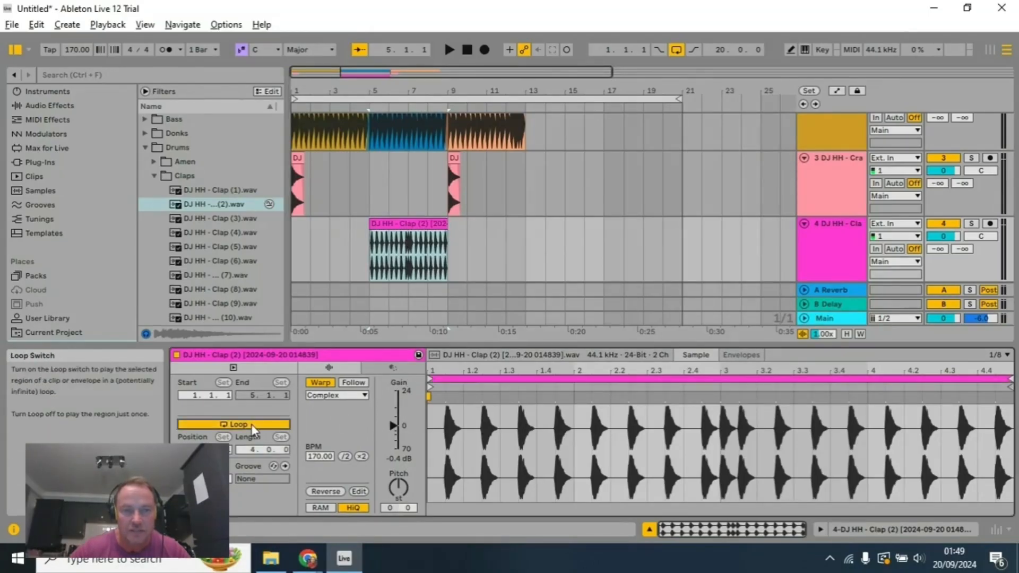
{"action": "left_click_drag", "start_coordinate": [445, 226], "coordinate": [527, 216]}
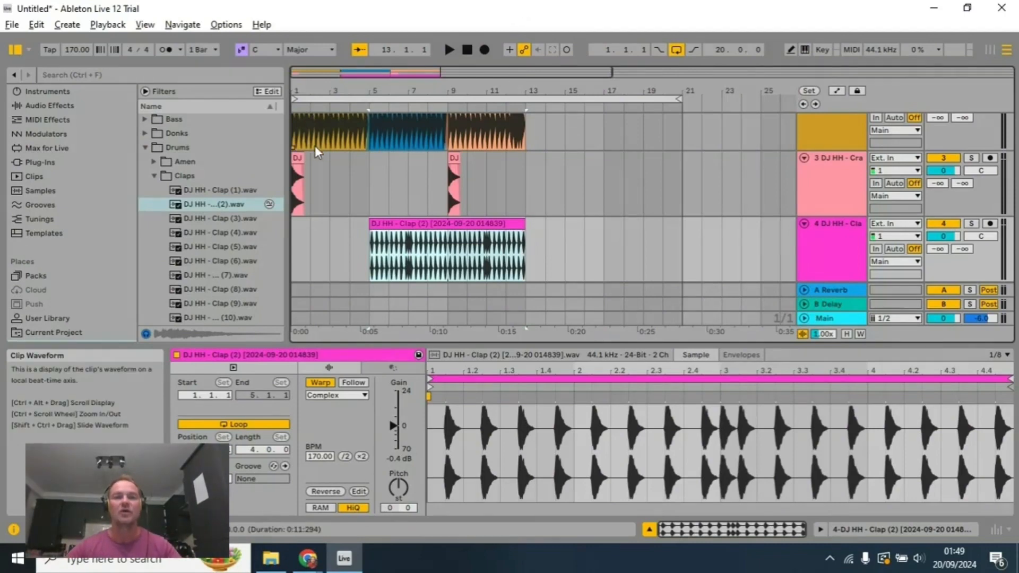
Step: Trim the start of the clap clip to bar 9 so it plays only under the orange kick section
{"action": "scroll", "coordinate": [317, 146], "scroll_direction": "up", "scroll_amount": 2}
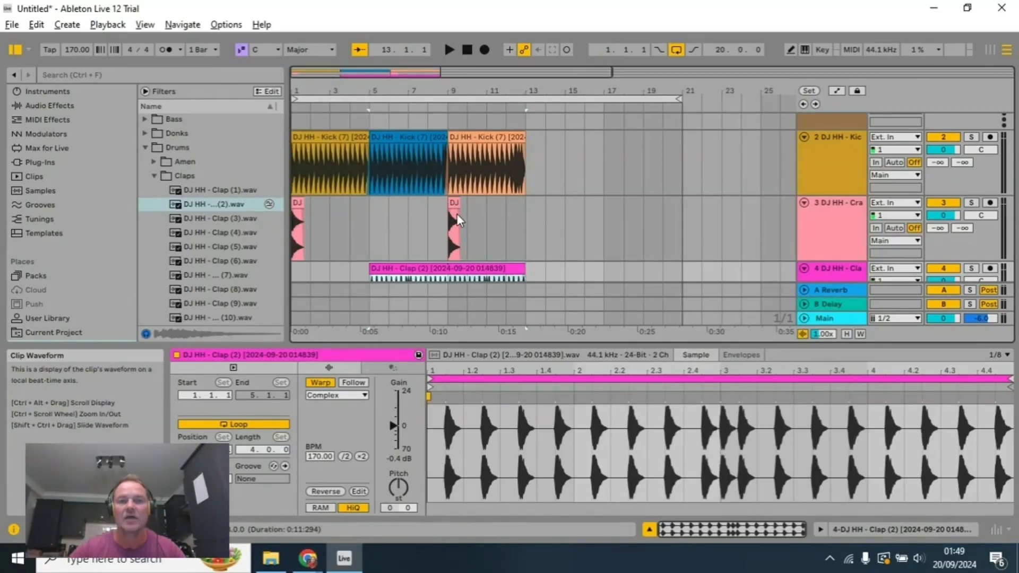
{"action": "scroll", "coordinate": [460, 220], "scroll_direction": "down", "scroll_amount": 2}
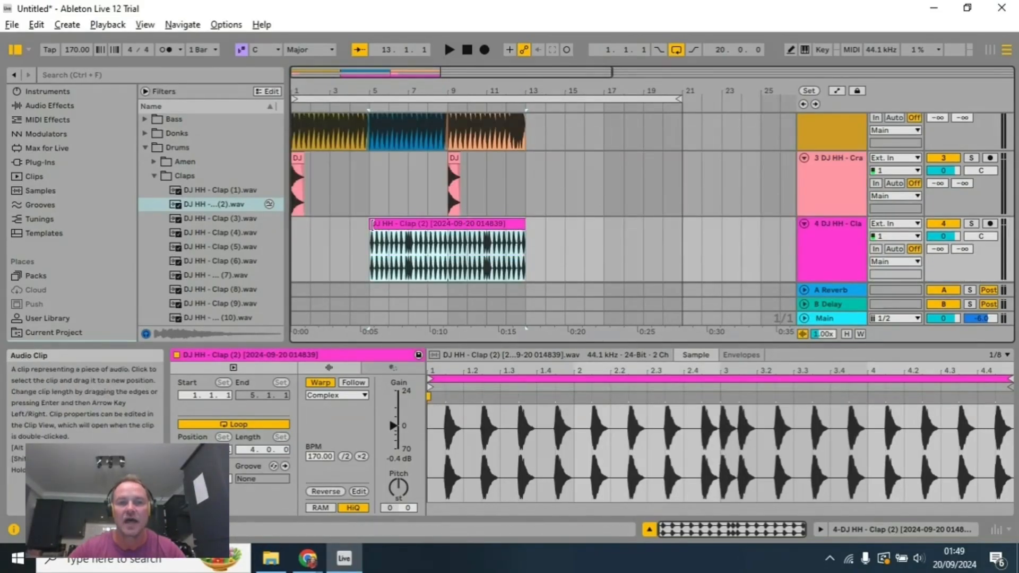
{"action": "left_click_drag", "start_coordinate": [372, 226], "coordinate": [447, 241]}
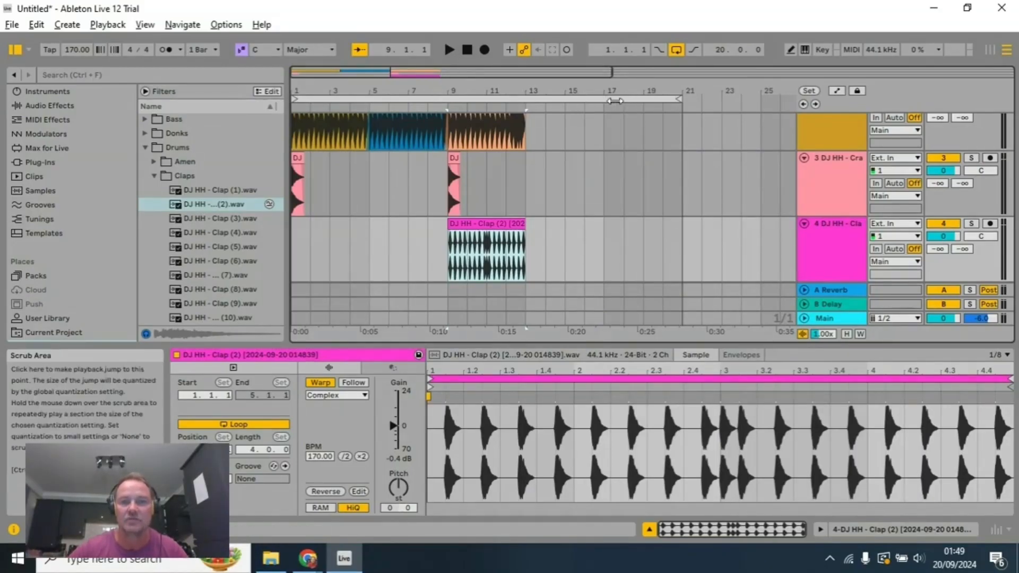
Step: Set the arrangement loop to start at 9.1.1 with a length of 4 bars and audition that section
{"action": "left_click_drag", "start_coordinate": [296, 99], "coordinate": [445, 109]}
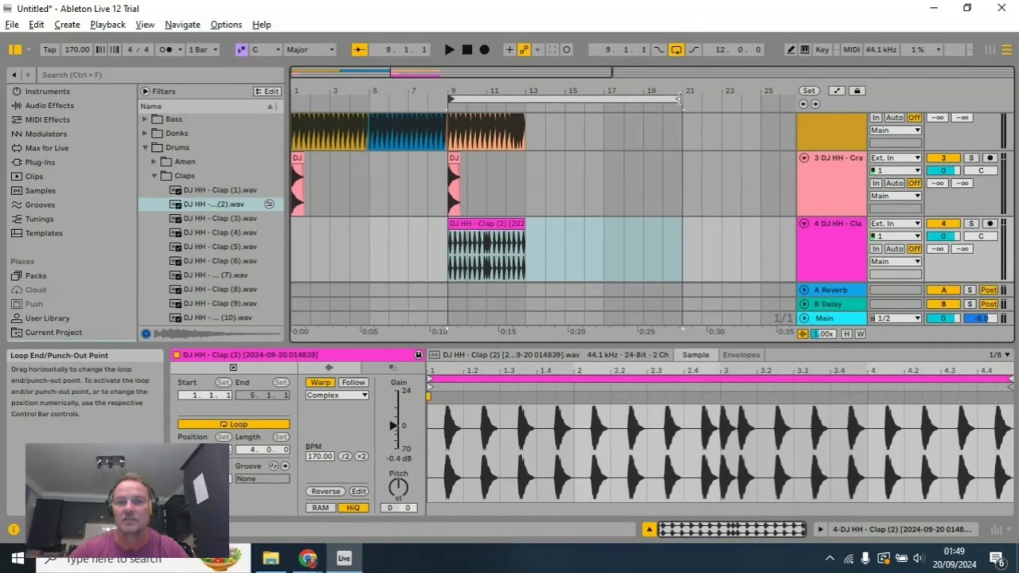
{"action": "left_click_drag", "start_coordinate": [682, 99], "coordinate": [520, 118]}
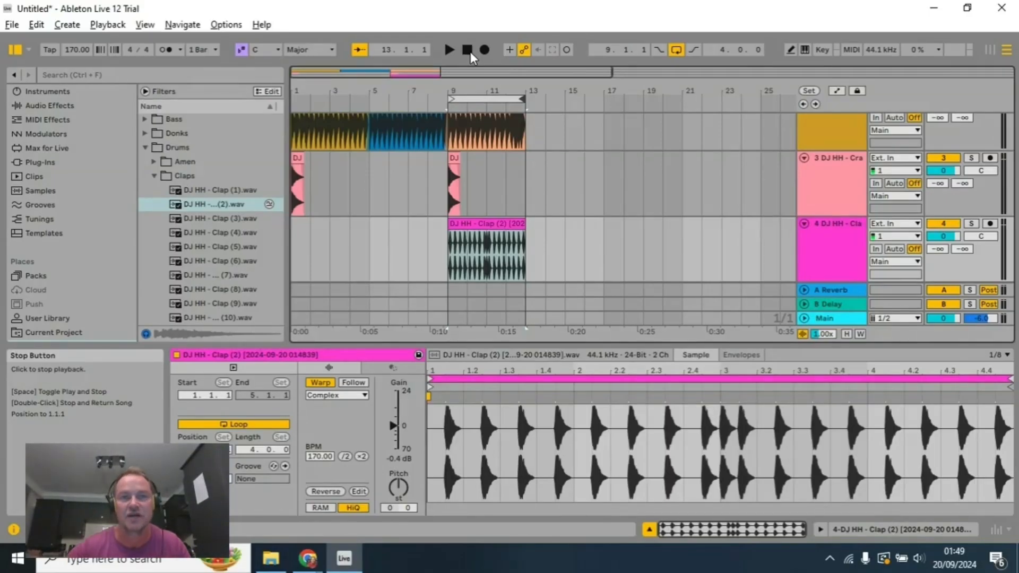
{"action": "left_click", "coordinate": [470, 52]}
{"action": "left_click", "coordinate": [448, 53]}
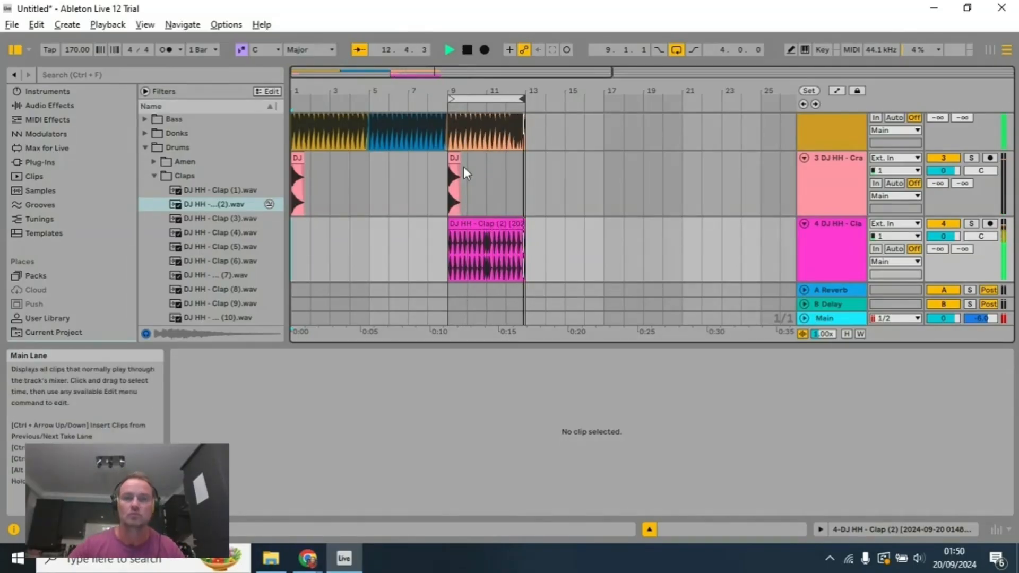
{"action": "left_click", "coordinate": [467, 50]}
Step: Duplicate the orange kick clip at bar 9 so a copy follows from bar 13
{"action": "scroll", "coordinate": [532, 180], "scroll_direction": "up", "scroll_amount": 2}
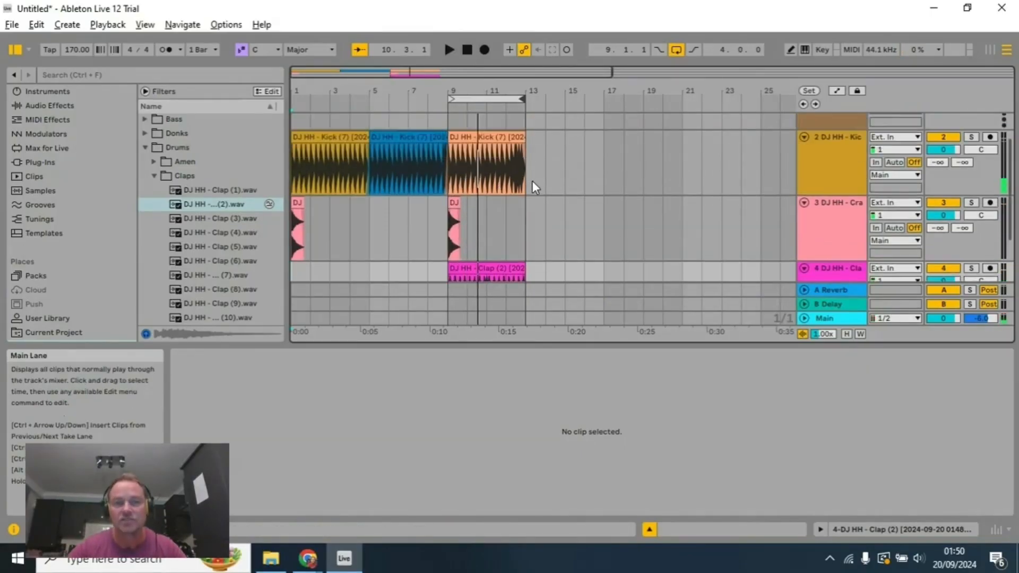
{"action": "left_click", "coordinate": [500, 144]}
{"action": "right_click", "coordinate": [500, 144]}
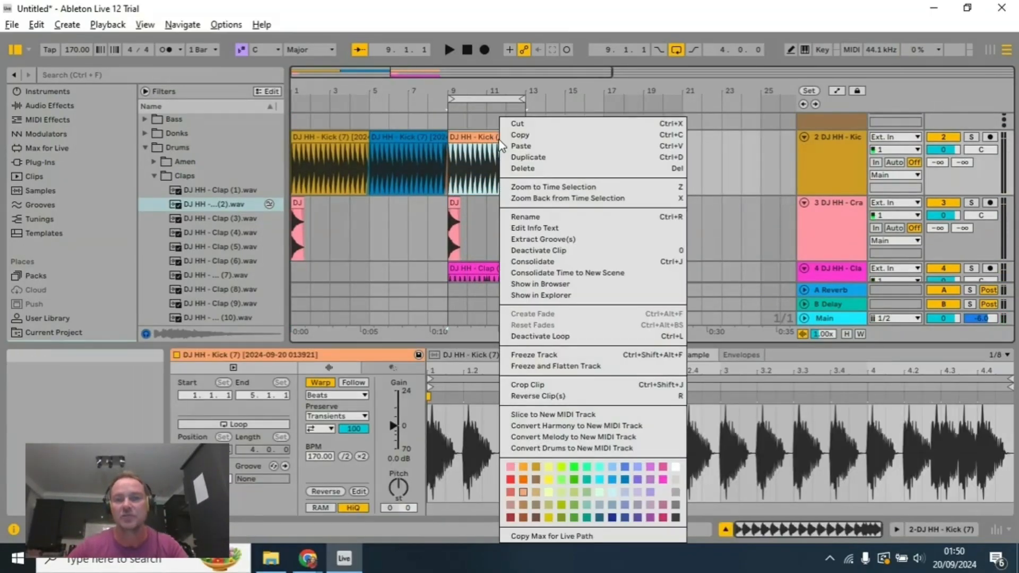
{"action": "left_click", "coordinate": [541, 157]}
Step: Copy the bar 9 crash and place the copy at the start of bar 17
{"action": "left_click", "coordinate": [457, 206]}
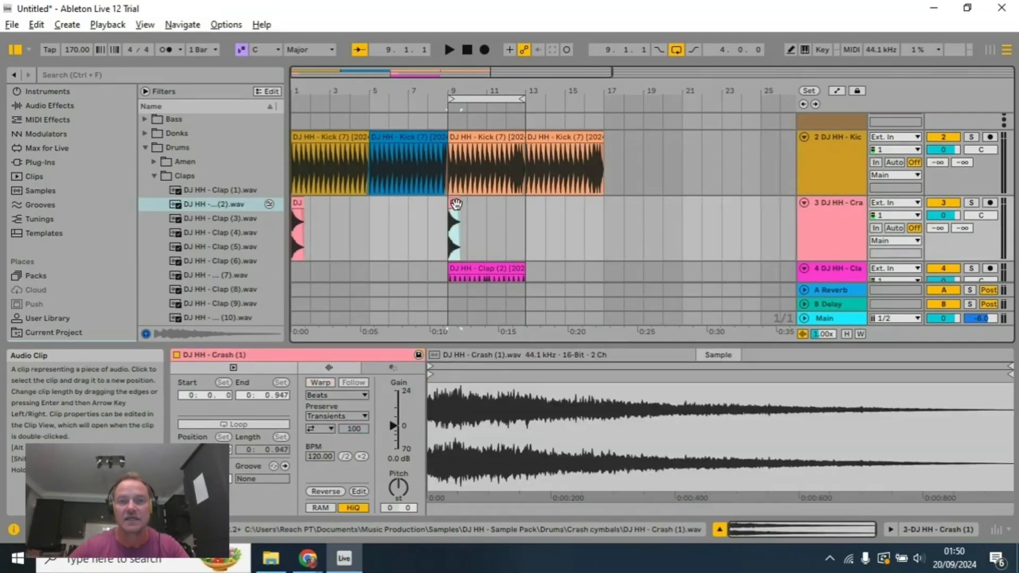
{"action": "left_click", "coordinate": [531, 214]}
{"action": "key", "text": "ctrl+v"}
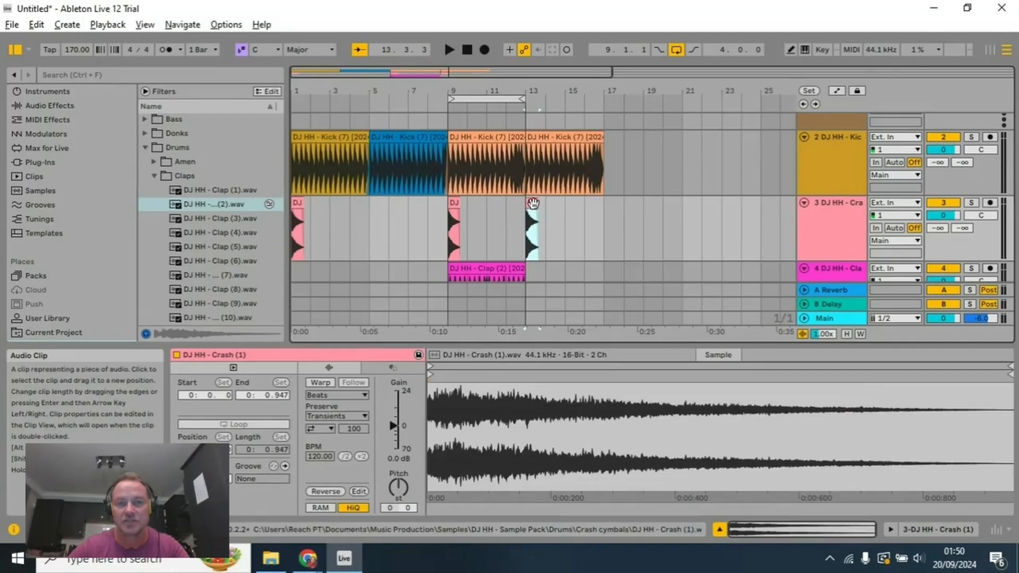
{"action": "left_click_drag", "start_coordinate": [532, 209], "coordinate": [617, 209]}
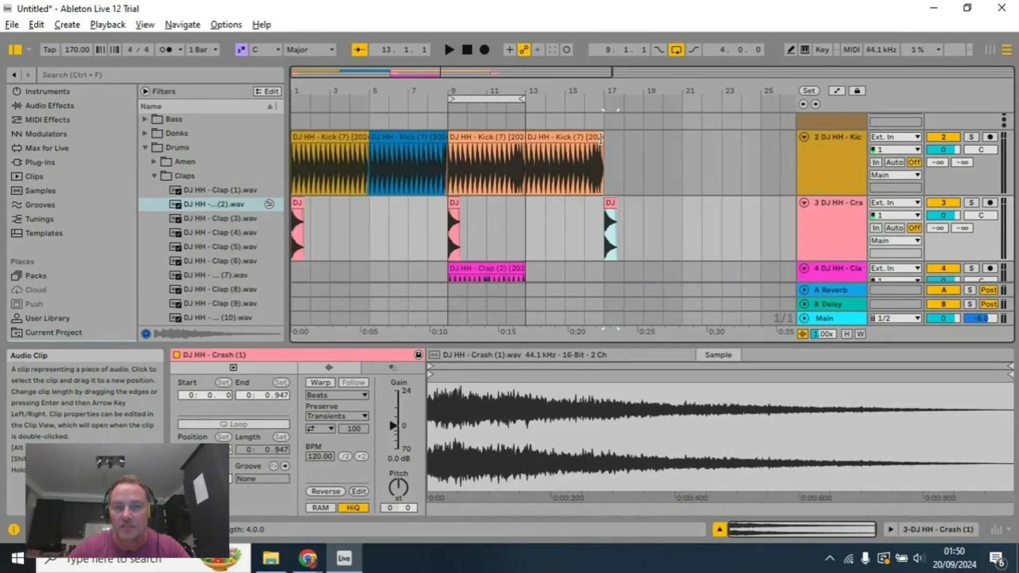
Step: Duplicate the bar 13 kick clip so another copy fills bars 17 to 20
{"action": "left_click", "coordinate": [577, 141]}
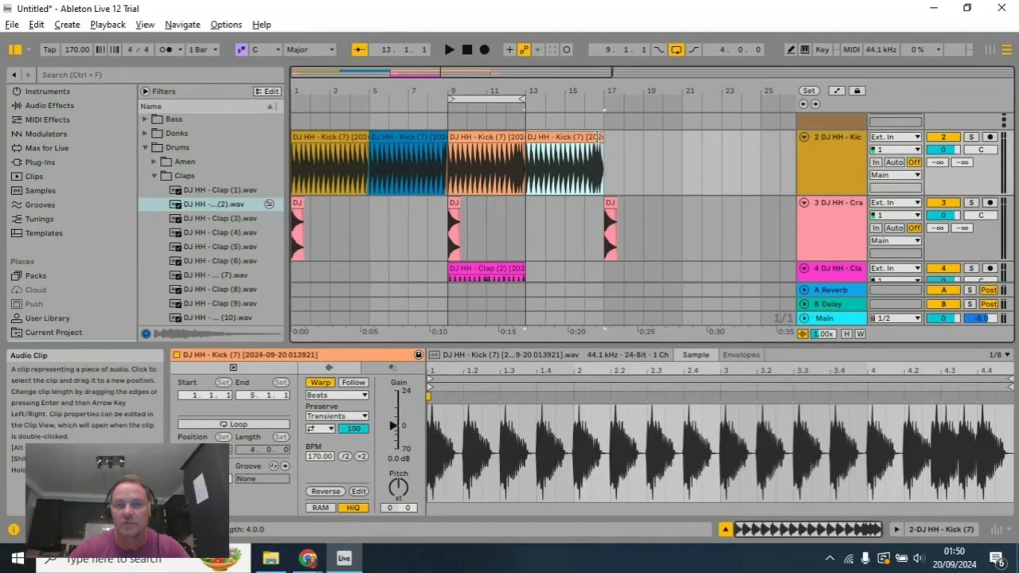
{"action": "right_click", "coordinate": [609, 142]}
{"action": "left_click", "coordinate": [629, 159]}
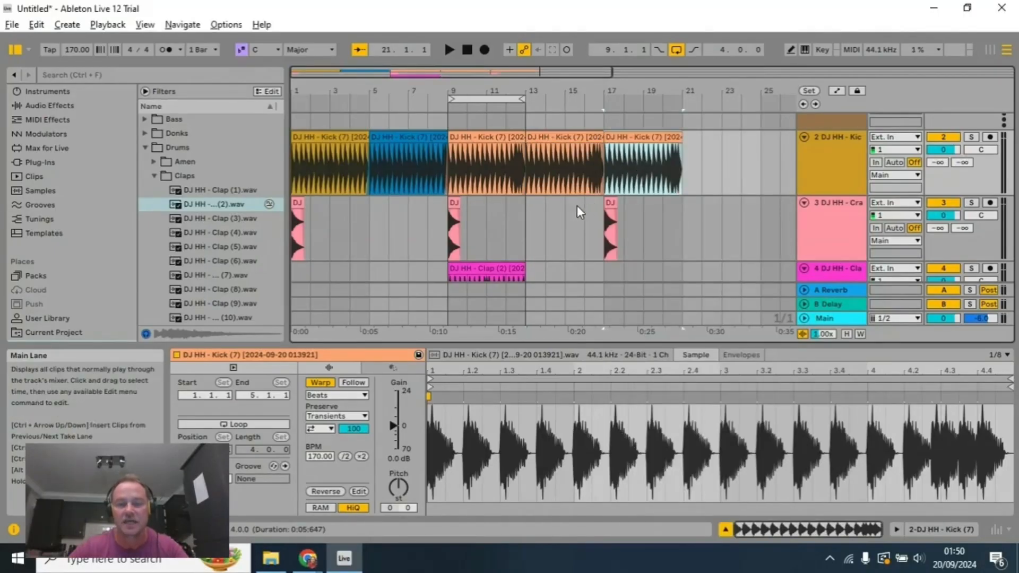
{"action": "scroll", "coordinate": [555, 214], "scroll_direction": "up", "scroll_amount": 2}
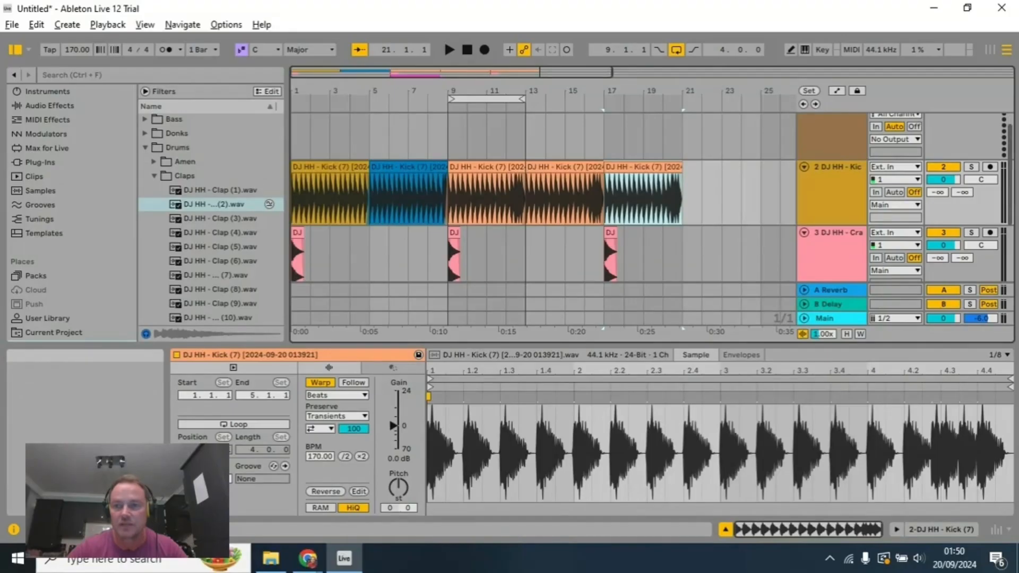
{"action": "scroll", "coordinate": [750, 222], "scroll_direction": "down", "scroll_amount": 3}
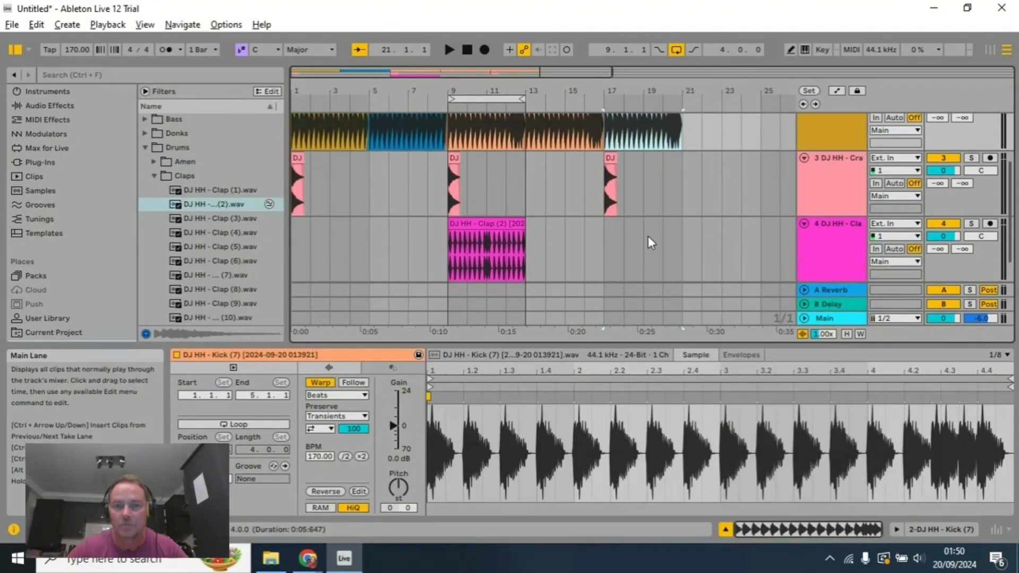
Step: Extend the looping clap clip to end at bar 21 and insert a new audio track below the clap track
{"action": "left_click_drag", "start_coordinate": [528, 227], "coordinate": [684, 249]}
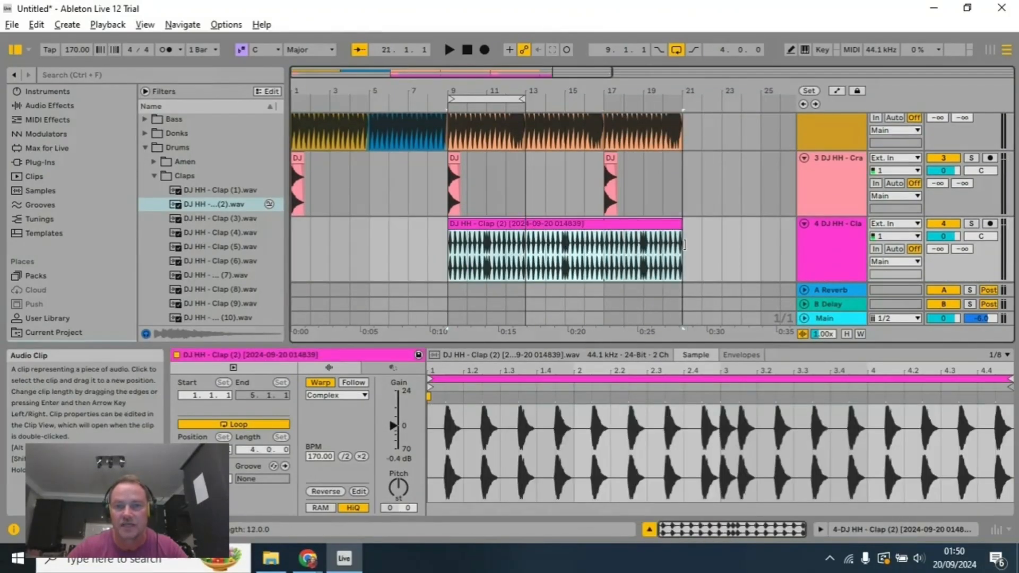
{"action": "scroll", "coordinate": [558, 220], "scroll_direction": "up", "scroll_amount": 3}
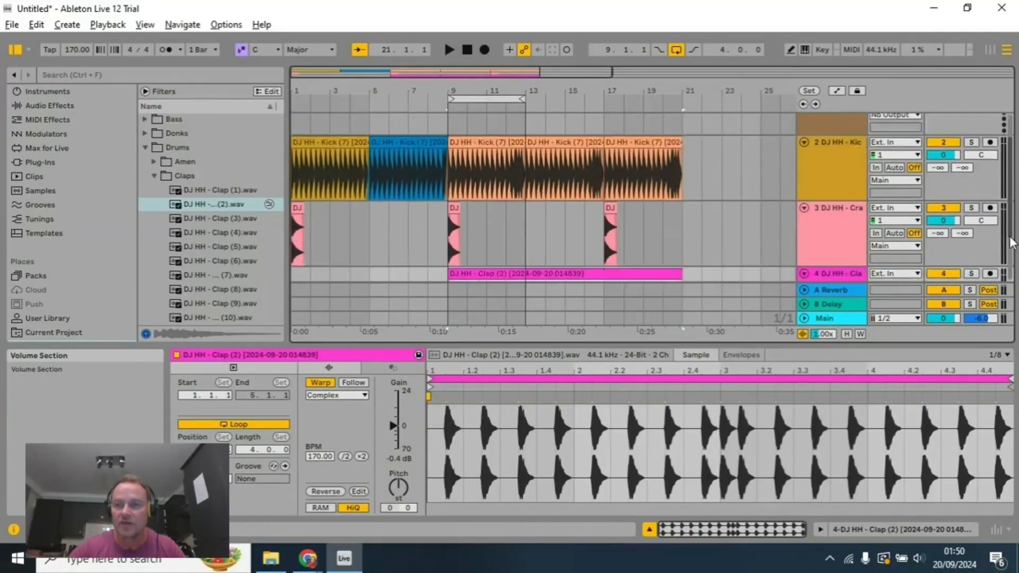
{"action": "scroll", "coordinate": [853, 273], "scroll_direction": "down", "scroll_amount": 5}
{"action": "right_click", "coordinate": [839, 272]}
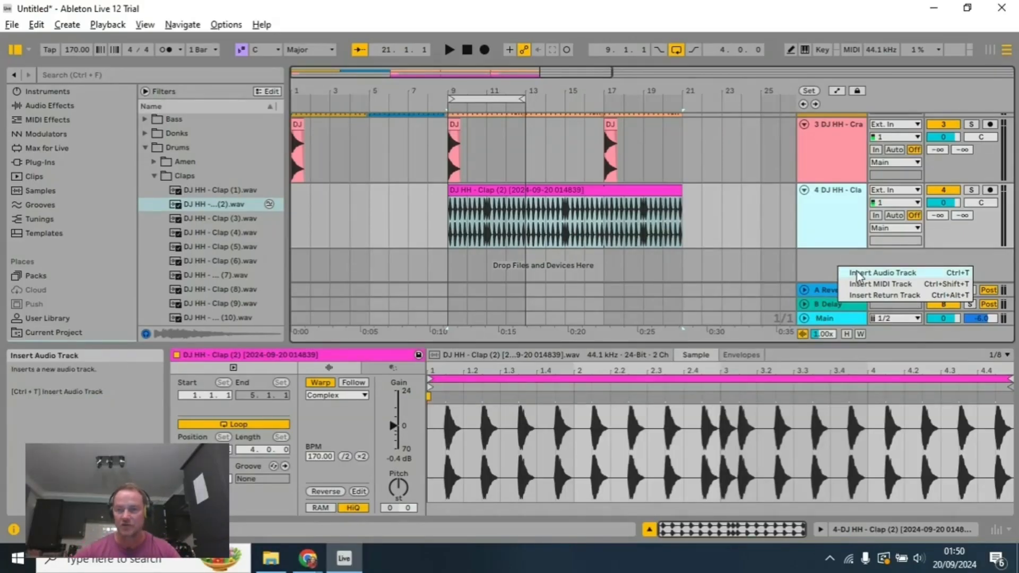
{"action": "left_click", "coordinate": [856, 274]}
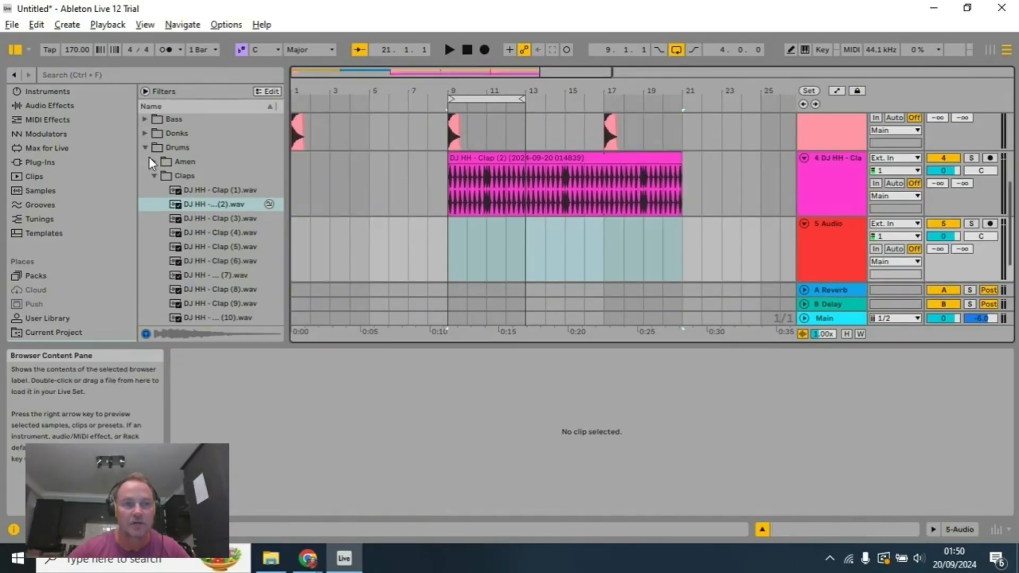
Step: Collapse the Claps sample folder and open the Amen breakbeat folder within Drums
{"action": "left_click", "coordinate": [146, 150]}
{"action": "left_click", "coordinate": [146, 151]}
{"action": "left_click", "coordinate": [155, 177]}
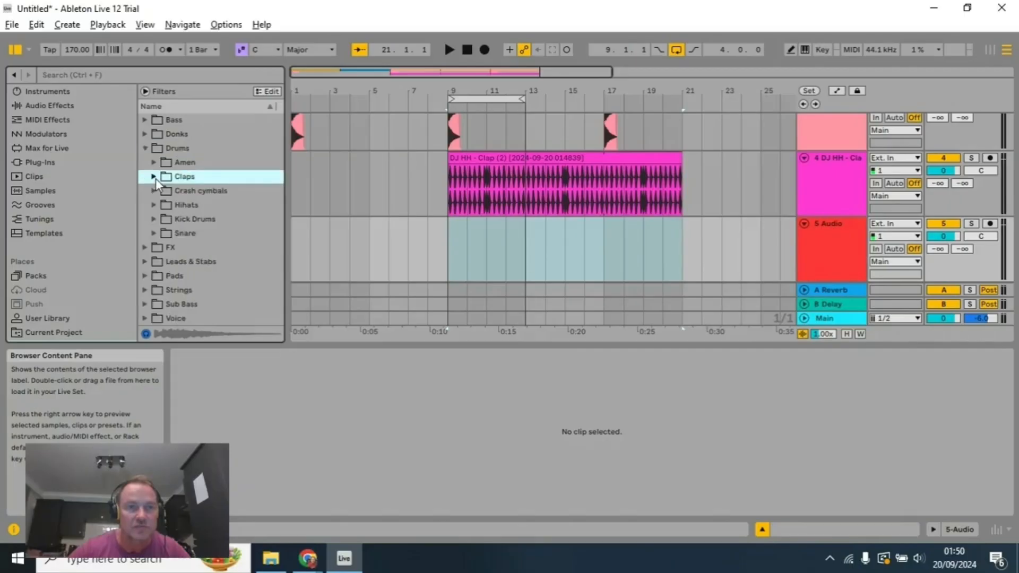
{"action": "left_click", "coordinate": [154, 163]}
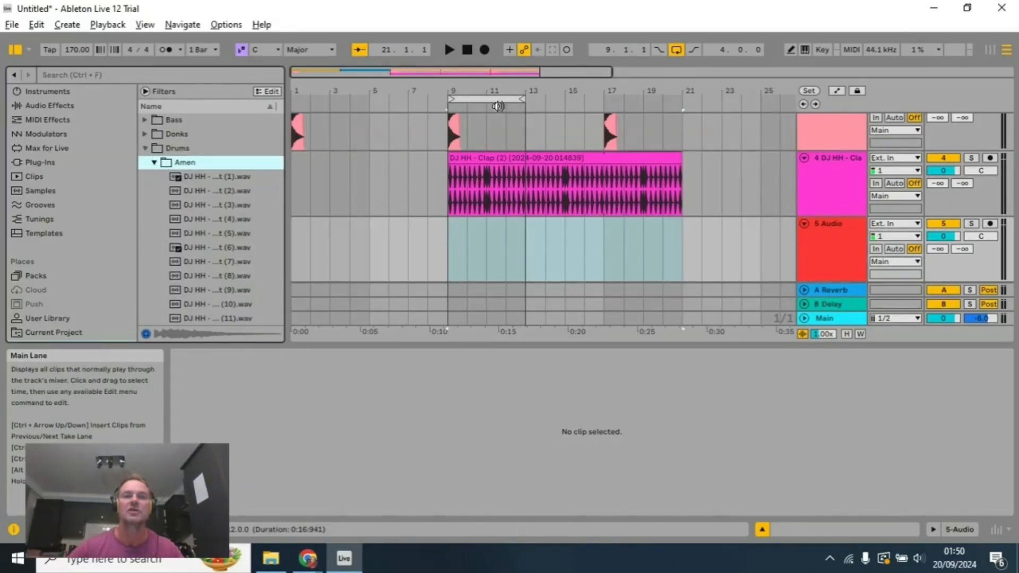
Step: Move the arrangement loop to start at 13.1.1 with a length of 4 bars and play that section
{"action": "left_click", "coordinate": [467, 51]}
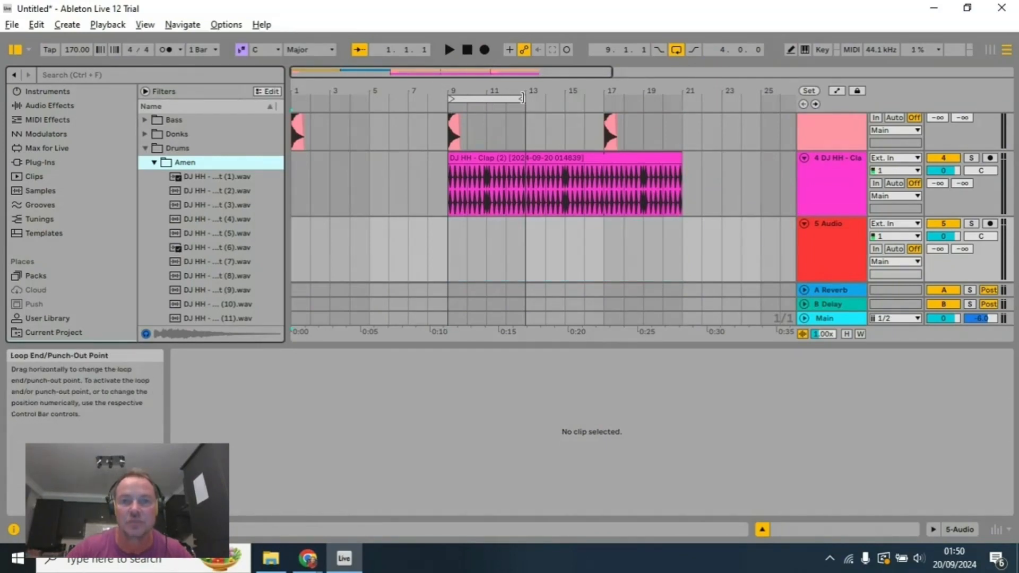
{"action": "left_click_drag", "start_coordinate": [523, 99], "coordinate": [584, 100]}
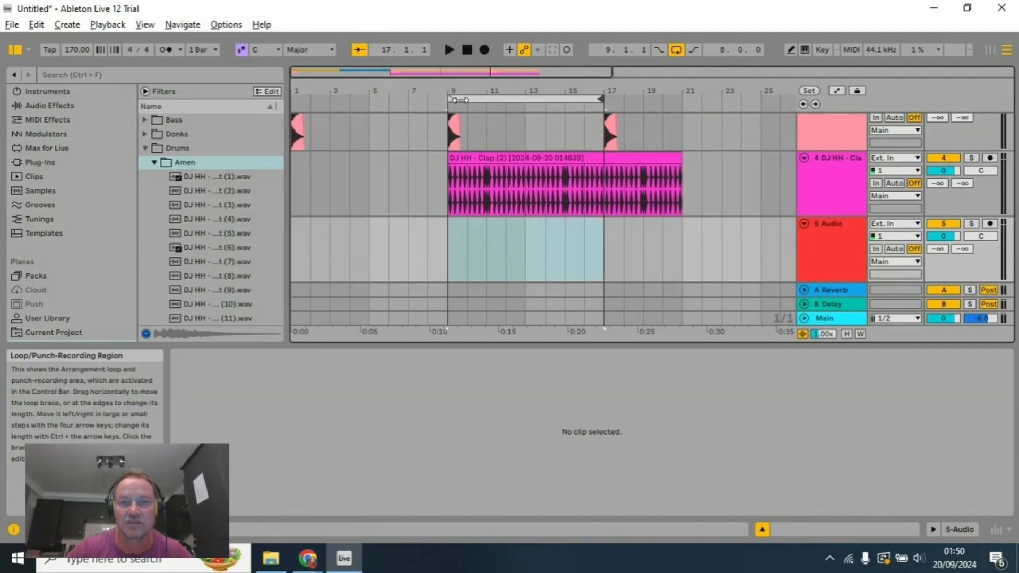
{"action": "left_click_drag", "start_coordinate": [452, 99], "coordinate": [528, 99]}
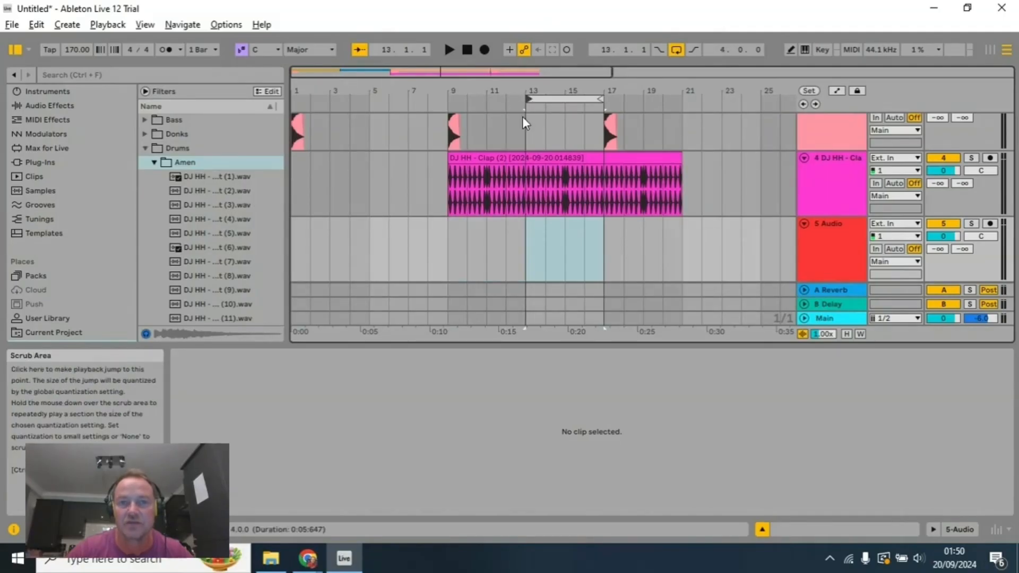
{"action": "left_click", "coordinate": [523, 120]}
{"action": "left_click", "coordinate": [449, 49]}
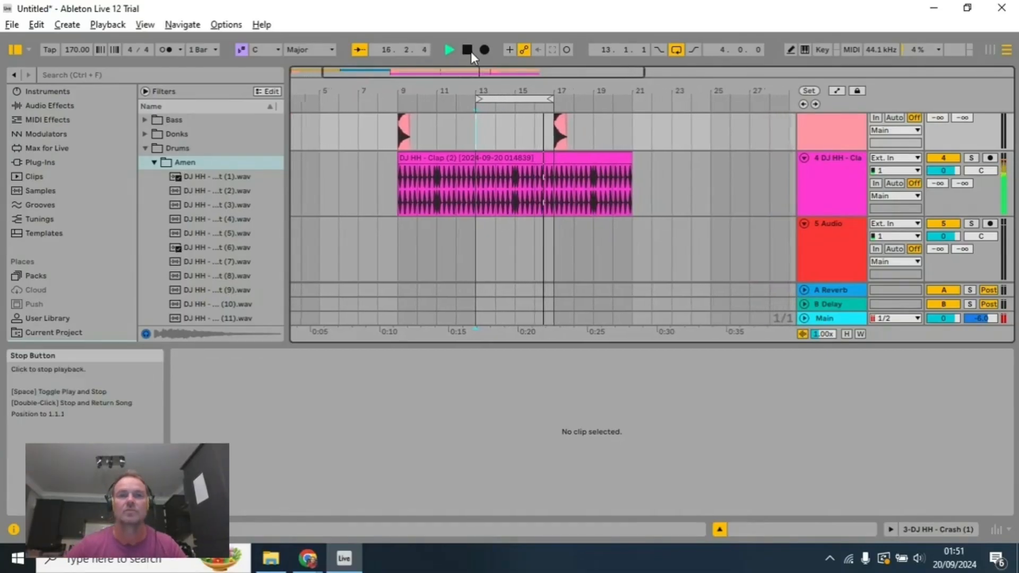
Step: Widen the browser to show full sample names and audition Breakbeat (1) through (4) over the playing loop
{"action": "left_click_drag", "start_coordinate": [286, 245], "coordinate": [320, 246]}
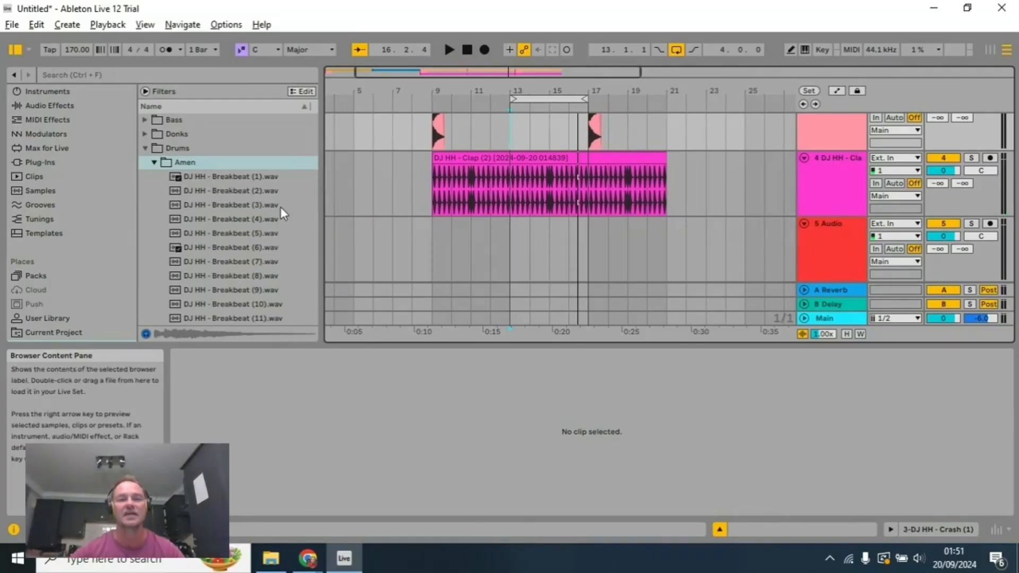
{"action": "left_click", "coordinate": [448, 50]}
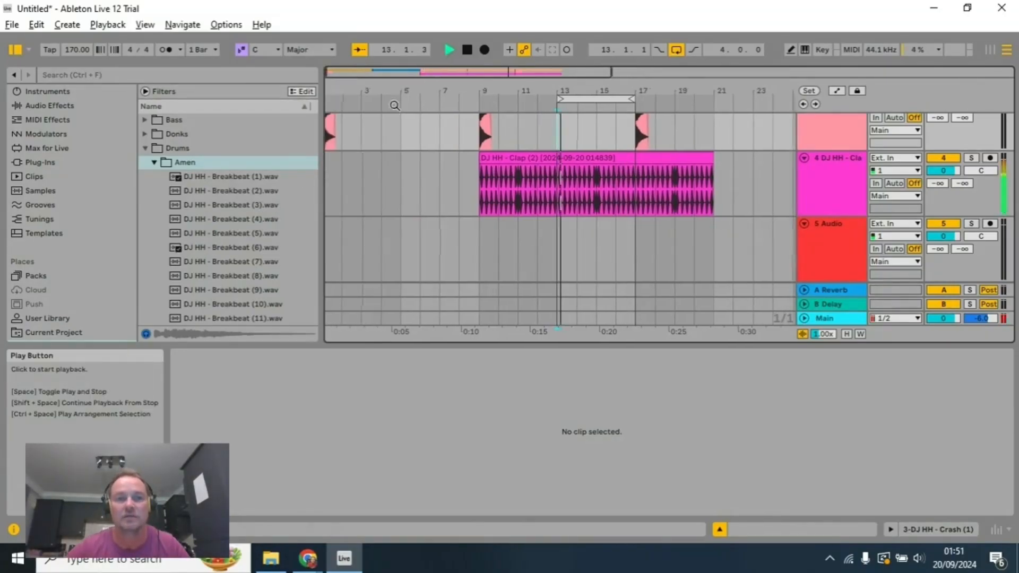
{"action": "left_click", "coordinate": [253, 177]}
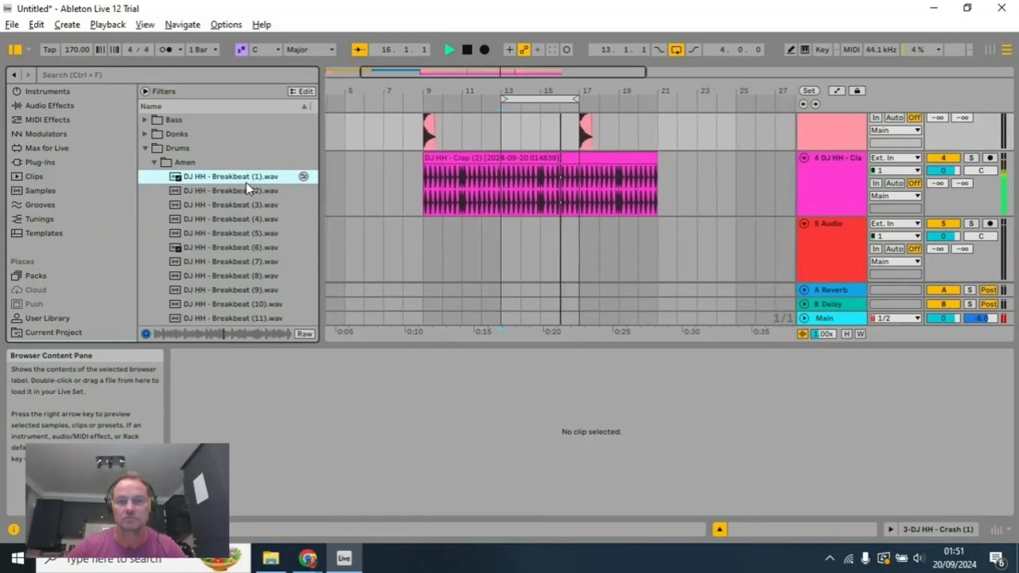
{"action": "left_click", "coordinate": [244, 190]}
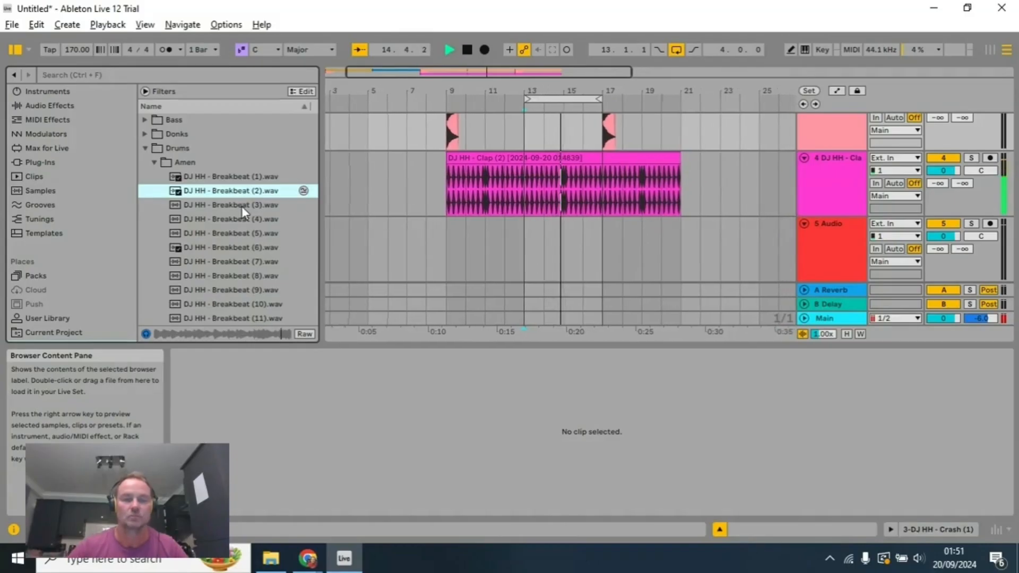
{"action": "left_click", "coordinate": [241, 206]}
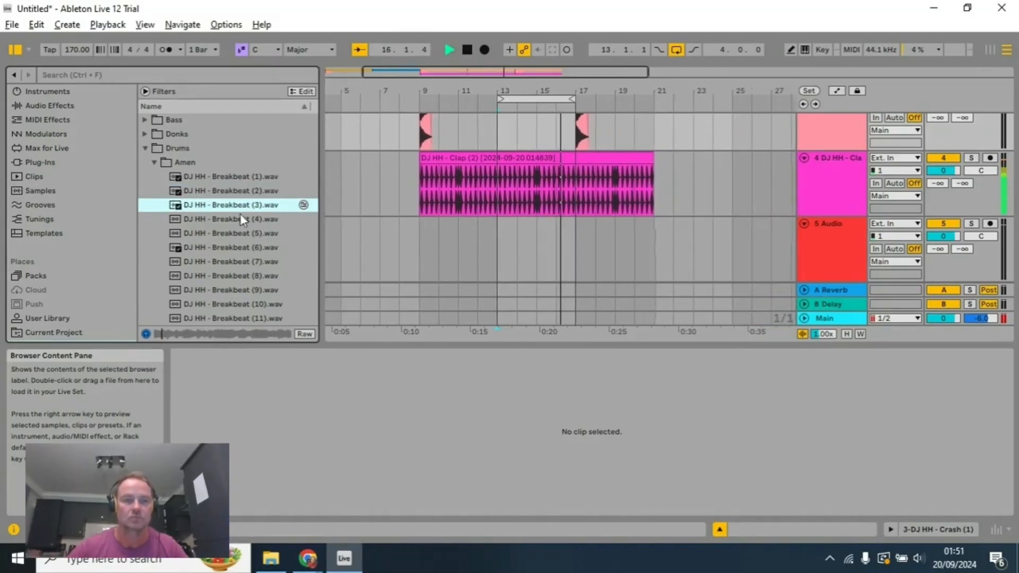
{"action": "left_click", "coordinate": [234, 219]}
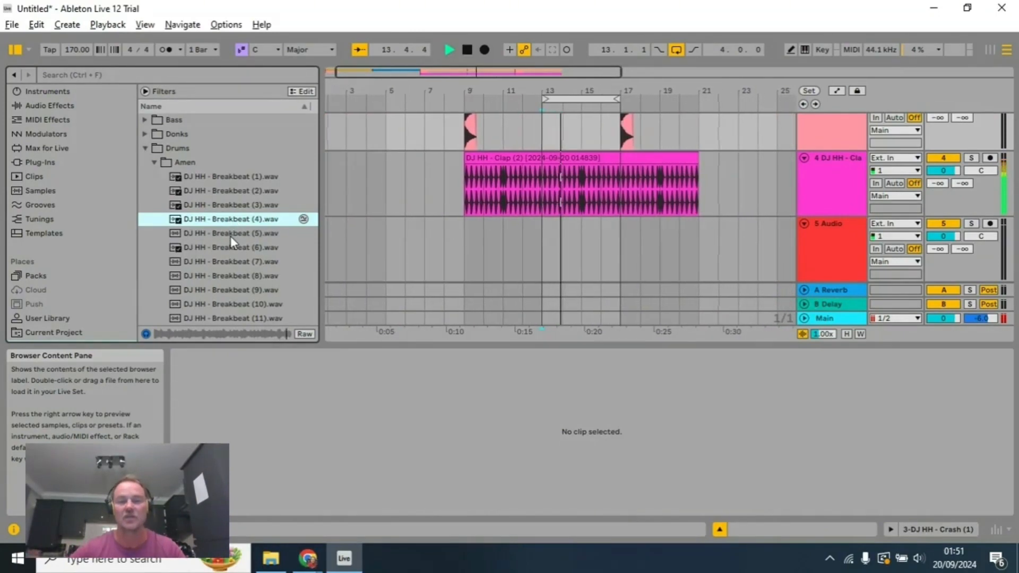
{"action": "left_click", "coordinate": [467, 49]}
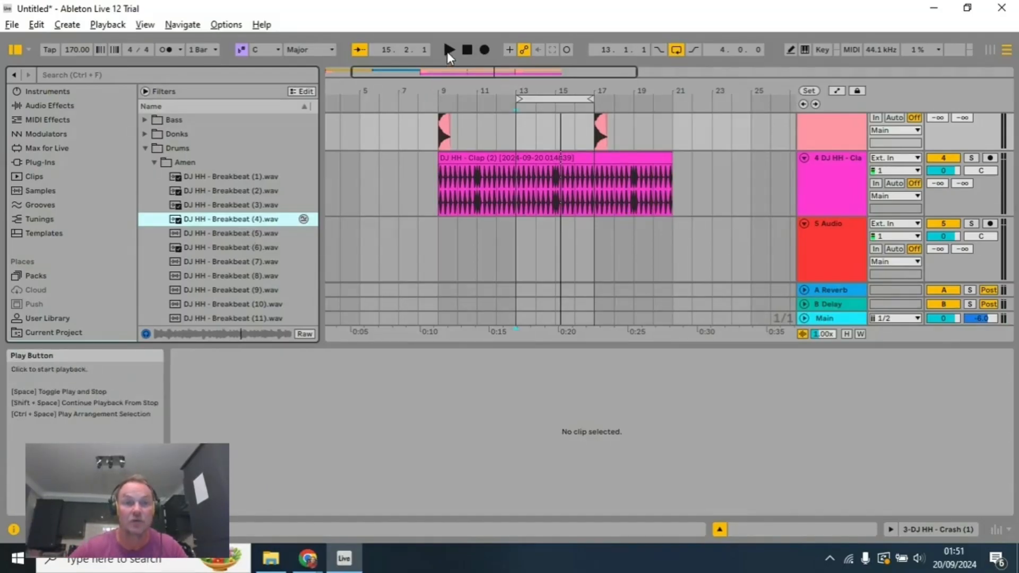
Step: Restart the loop and audition Breakbeat (5) through (8) against the kick and clap pattern
{"action": "left_click", "coordinate": [449, 49]}
{"action": "left_click", "coordinate": [248, 237]}
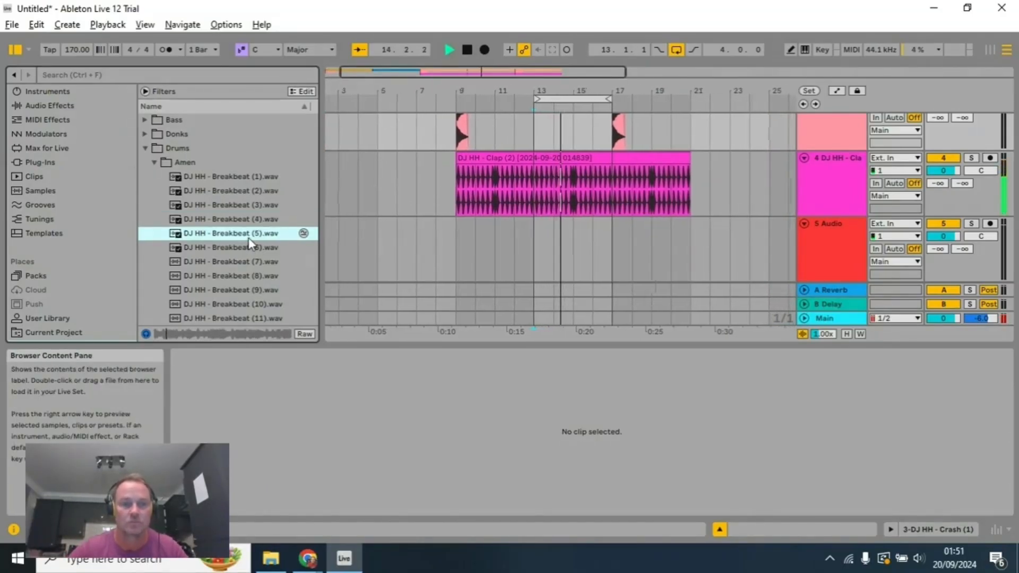
{"action": "left_click", "coordinate": [240, 248]}
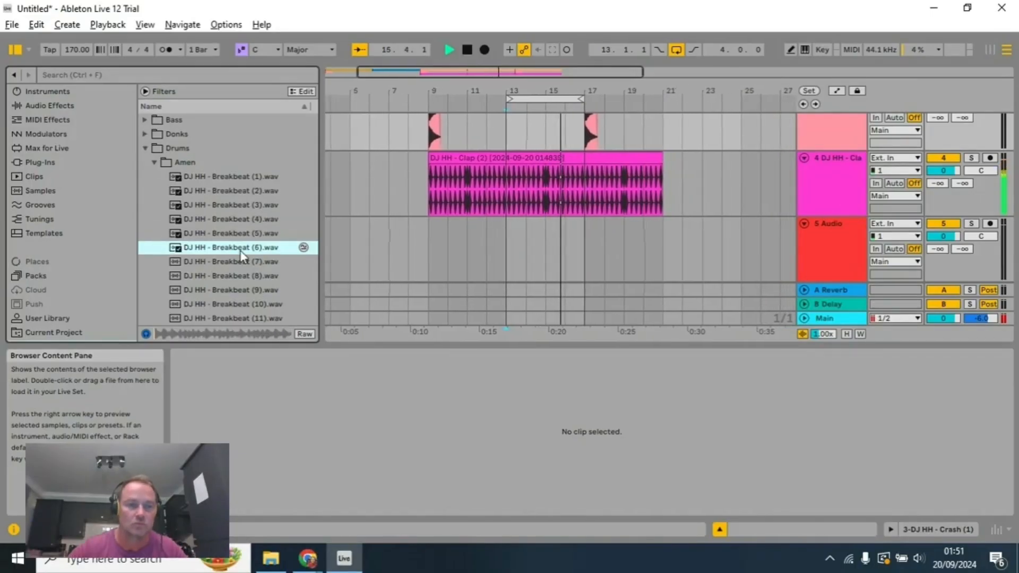
{"action": "left_click", "coordinate": [236, 266]}
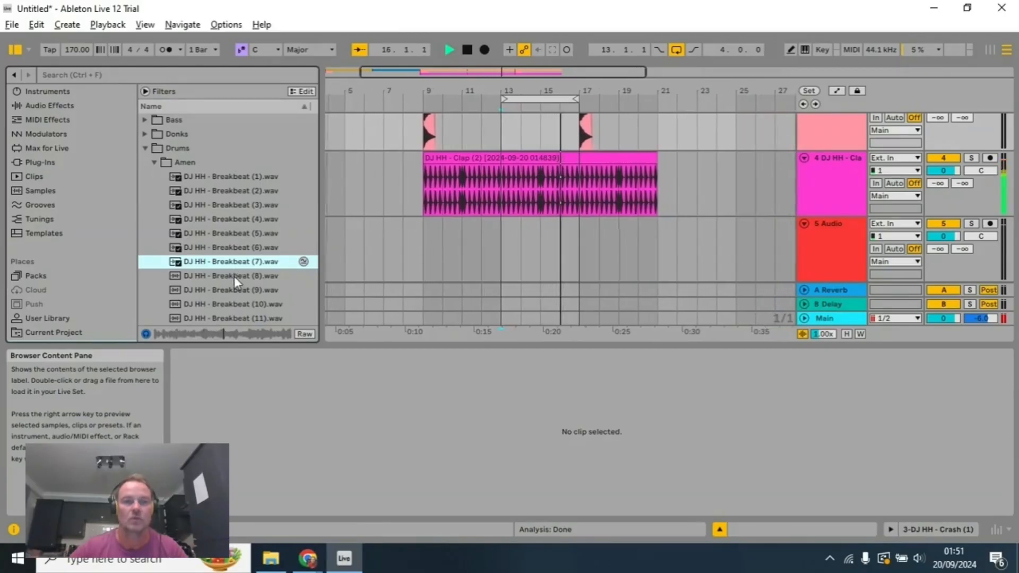
{"action": "left_click", "coordinate": [239, 276]}
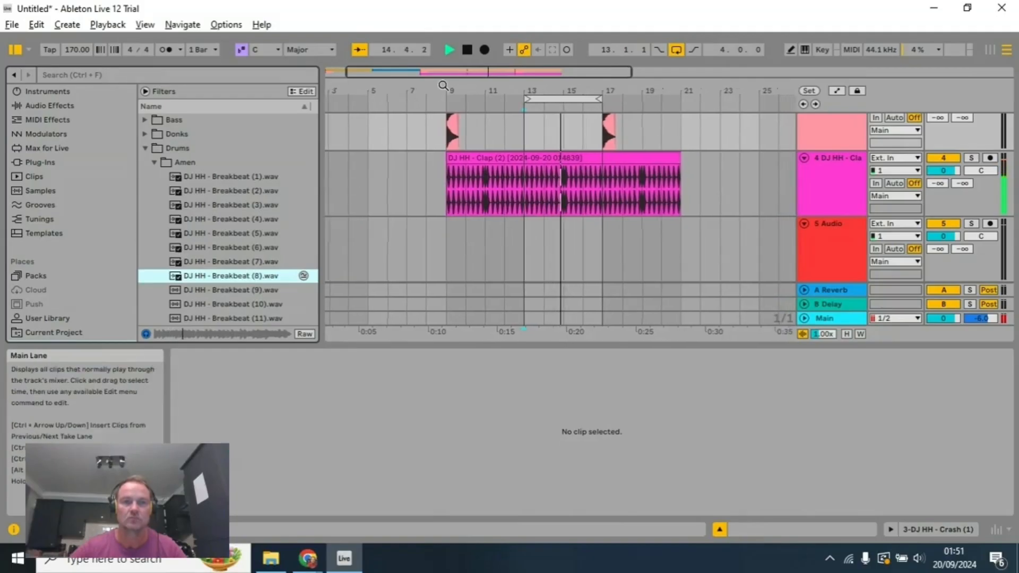
{"action": "left_click", "coordinate": [467, 50]}
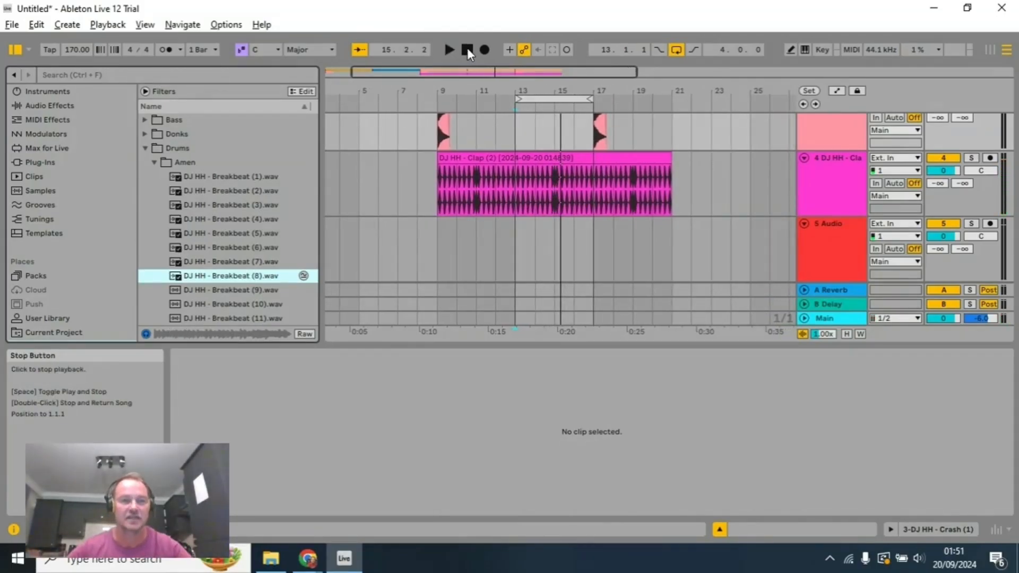
Step: Audition Breakbeat (5), (1), (2), (3), (7) and (9) on their own with arrangement playback stopped
{"action": "left_click", "coordinate": [249, 235]}
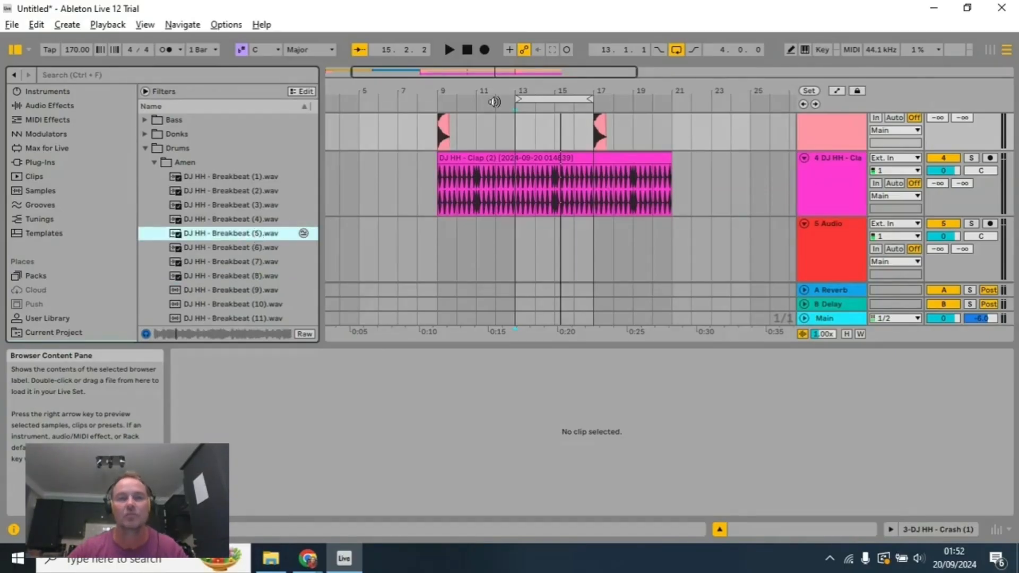
{"action": "left_click", "coordinate": [465, 52]}
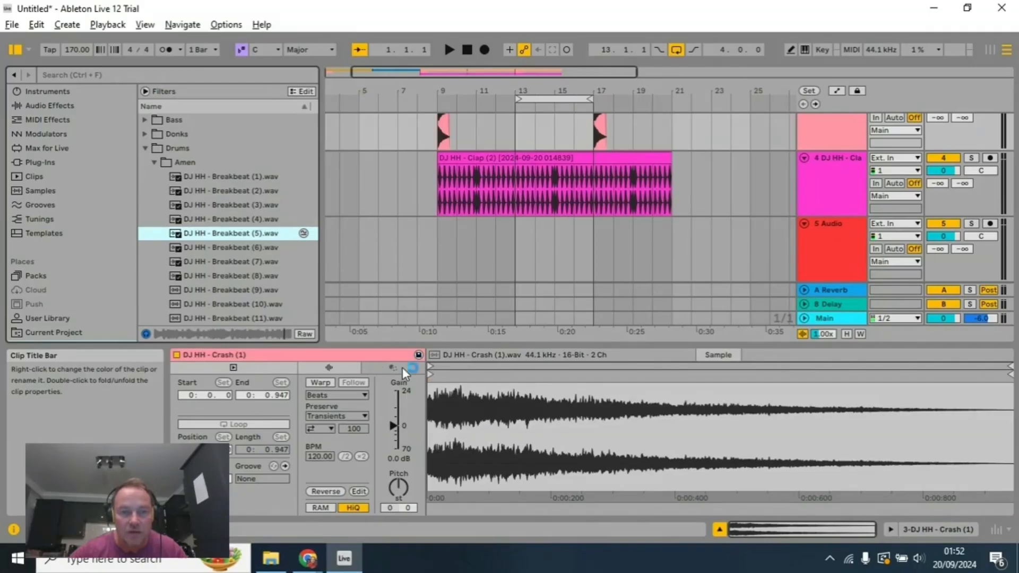
{"action": "left_click", "coordinate": [345, 262]}
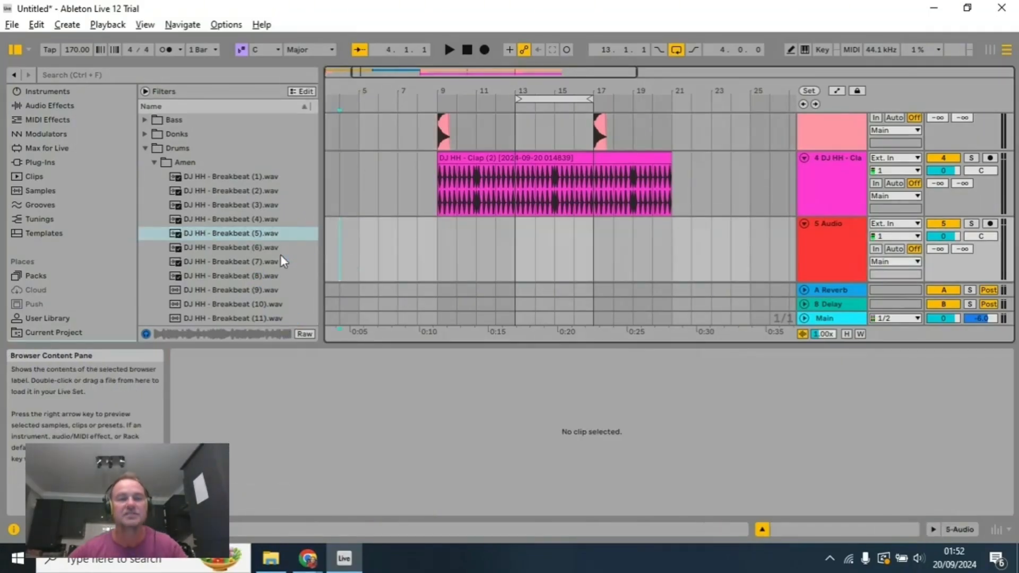
{"action": "left_click", "coordinate": [261, 178]}
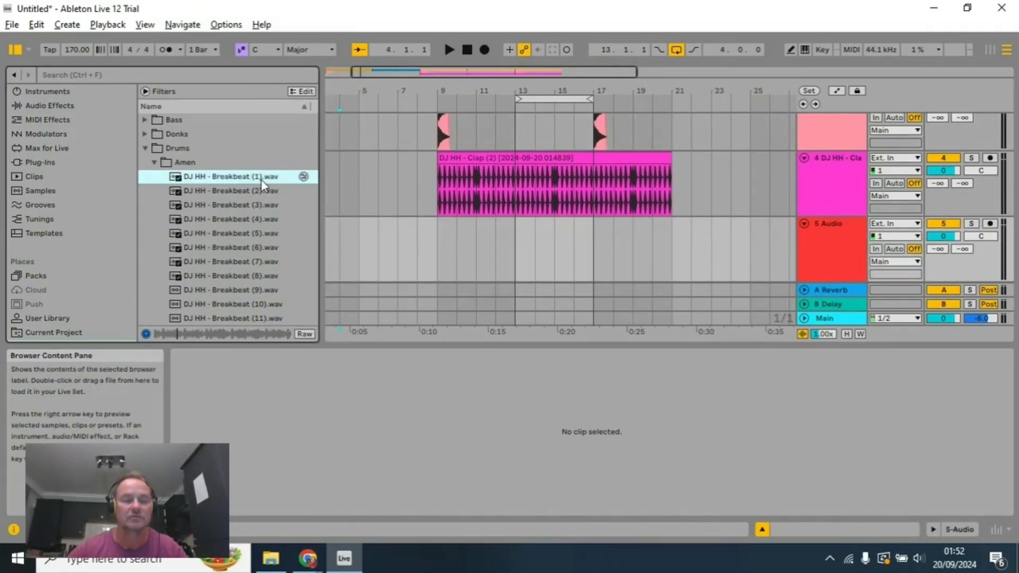
{"action": "left_click", "coordinate": [252, 190]}
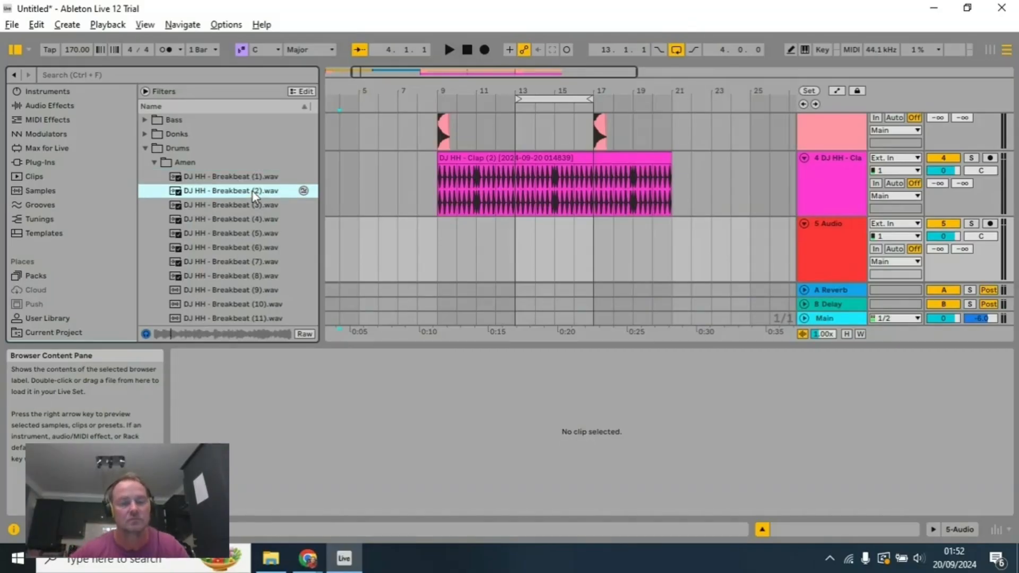
{"action": "left_click", "coordinate": [244, 205]}
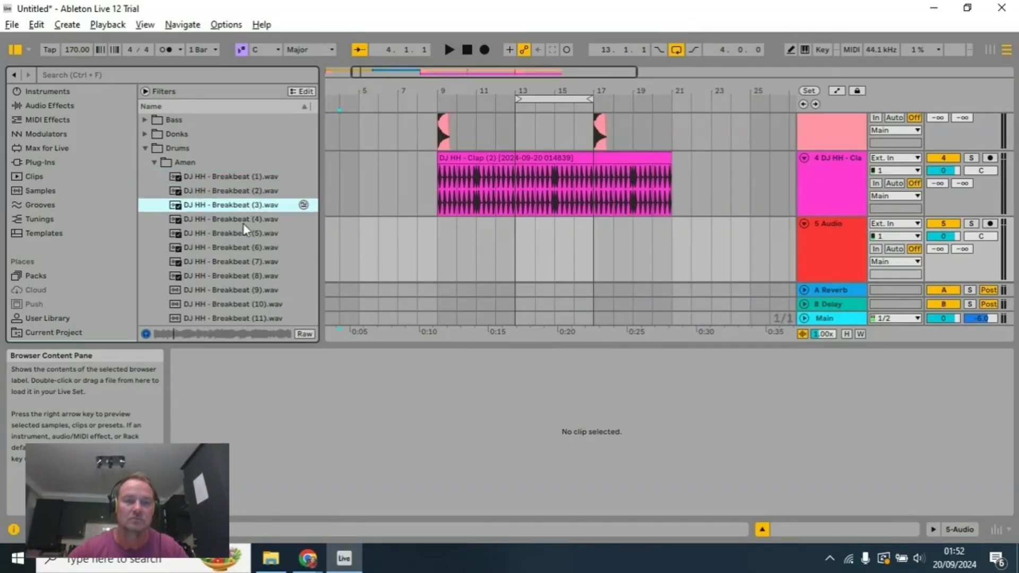
{"action": "left_click", "coordinate": [243, 262]}
{"action": "left_click", "coordinate": [243, 290]}
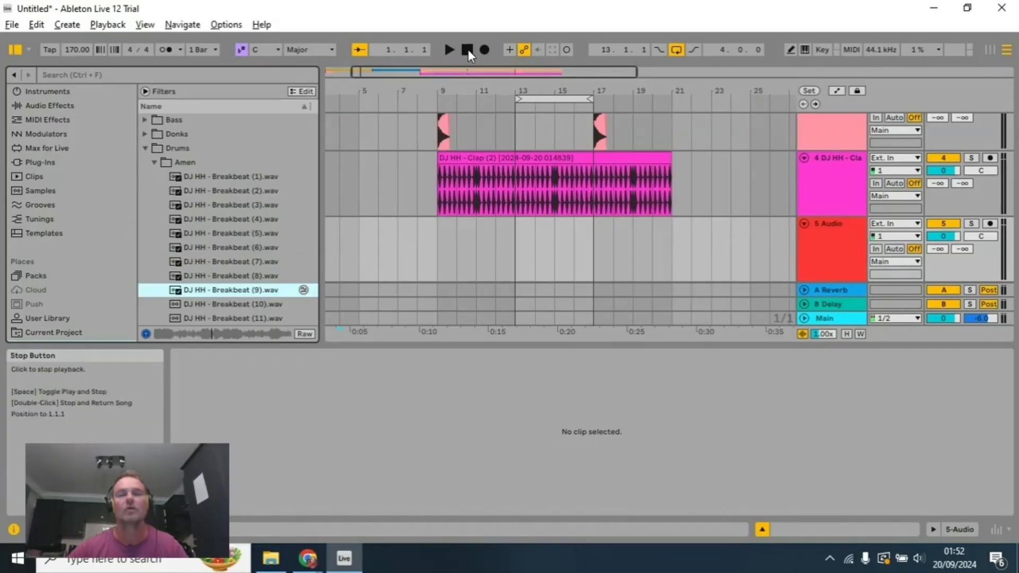
Step: Restart the looped section from bar 13 and audition Breakbeat (3), (7), (6), (5) and (4) over it
{"action": "left_click", "coordinate": [334, 265]}
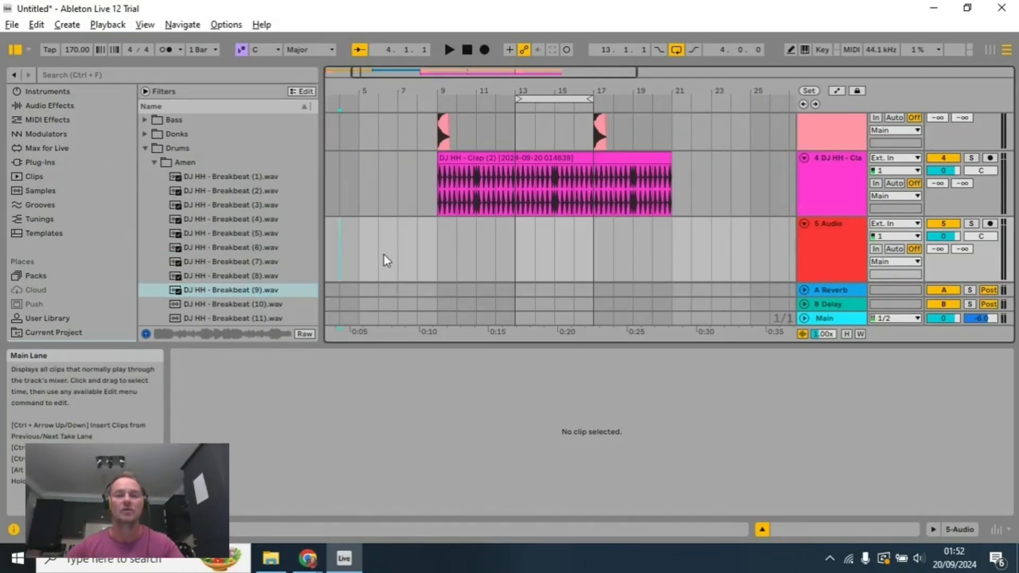
{"action": "left_click", "coordinate": [505, 100]}
{"action": "left_click", "coordinate": [271, 209]}
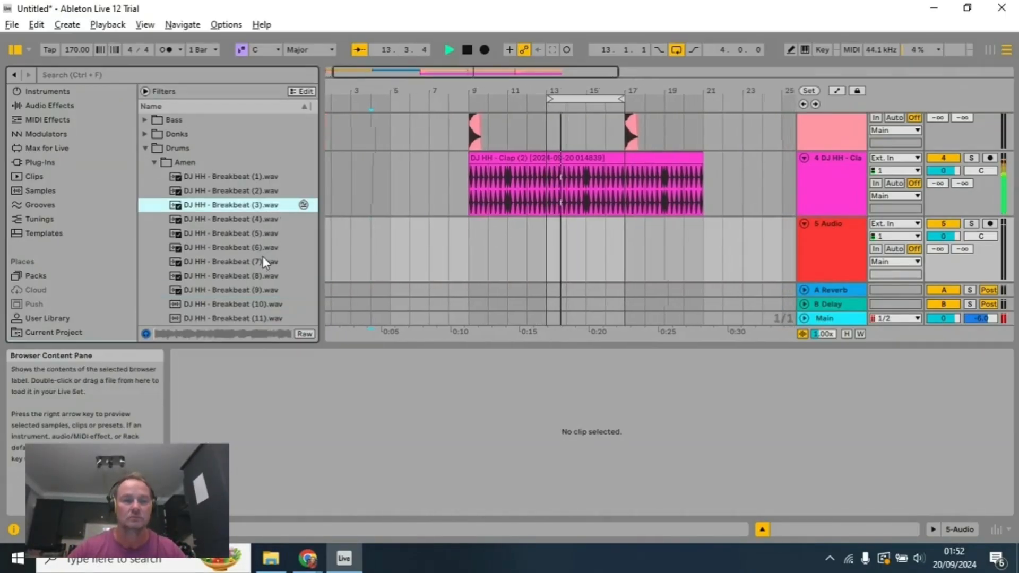
{"action": "left_click", "coordinate": [245, 262]}
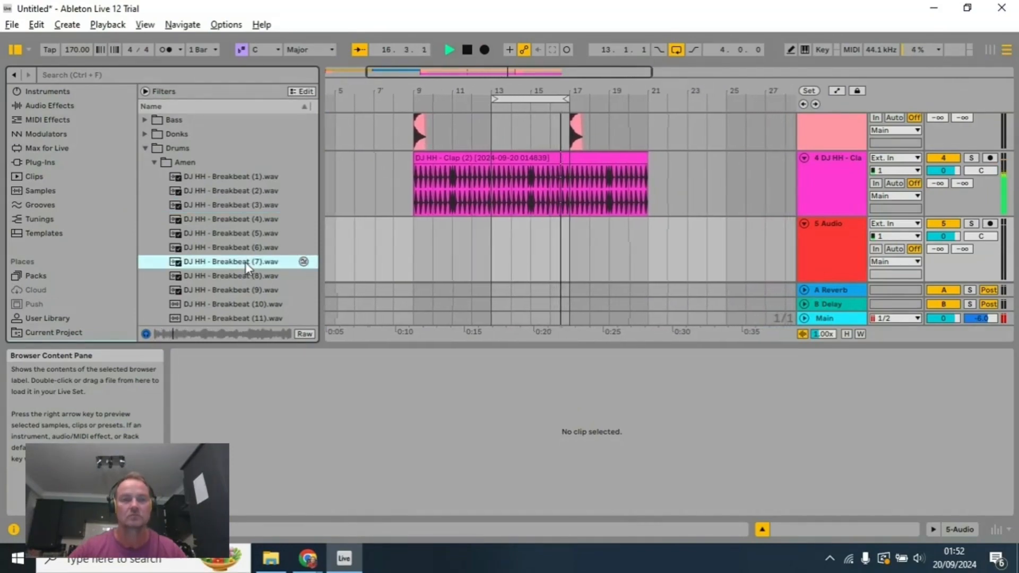
{"action": "left_click", "coordinate": [253, 247]}
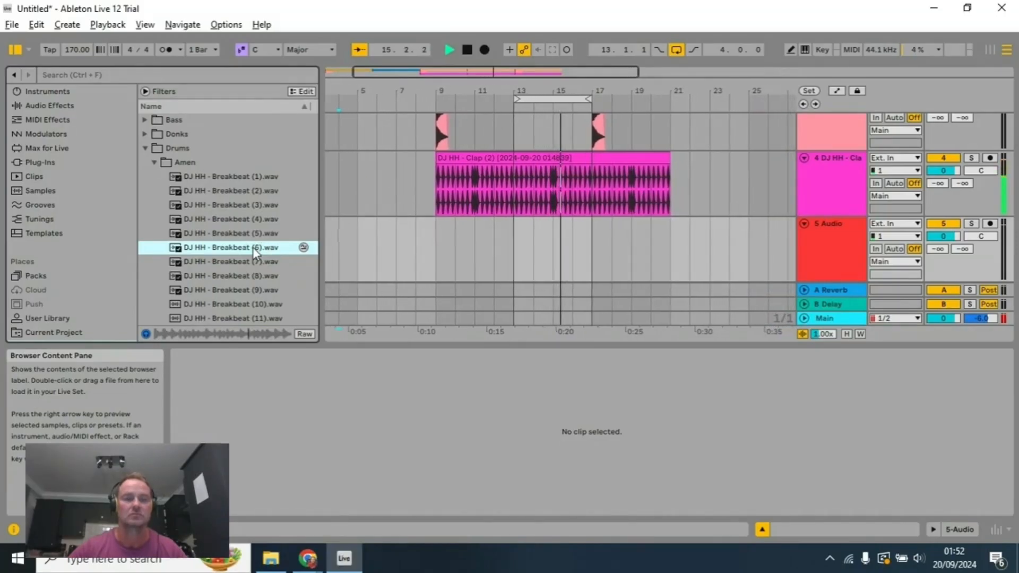
{"action": "left_click", "coordinate": [254, 234]}
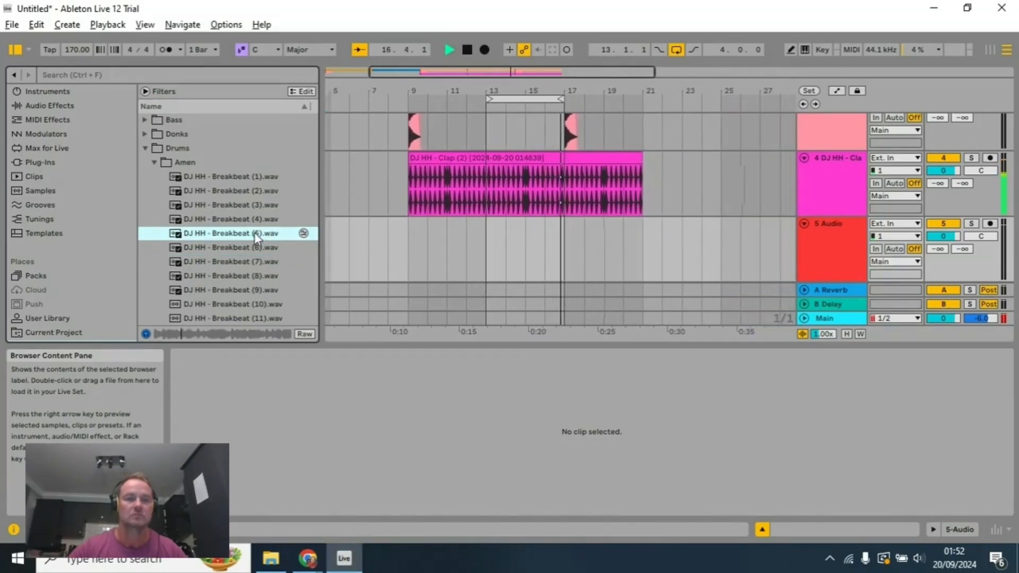
{"action": "left_click", "coordinate": [254, 218]}
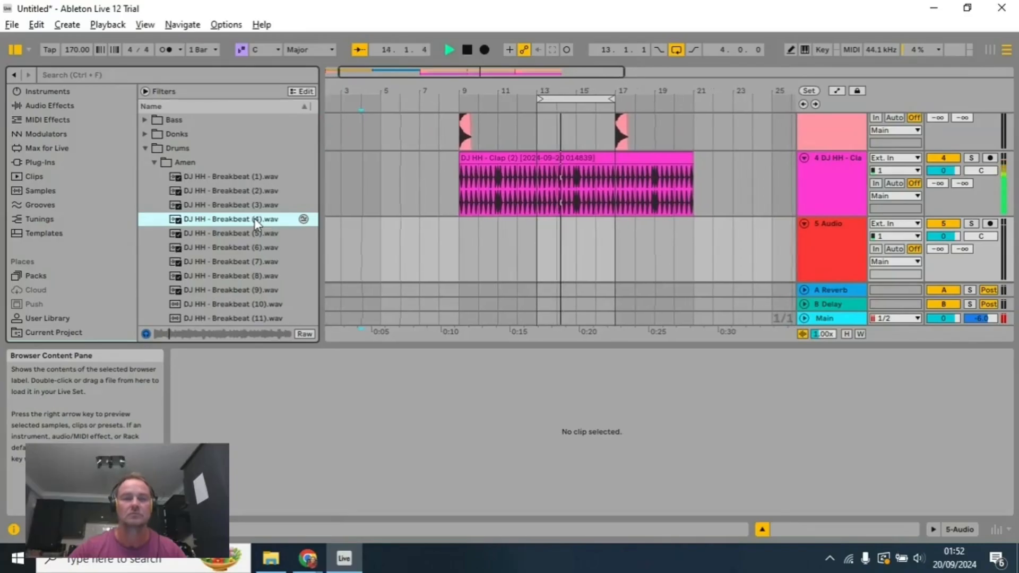
Step: Audition Breakbeat (9) through (13) against the playing loop and stop playback
{"action": "left_click", "coordinate": [250, 290]}
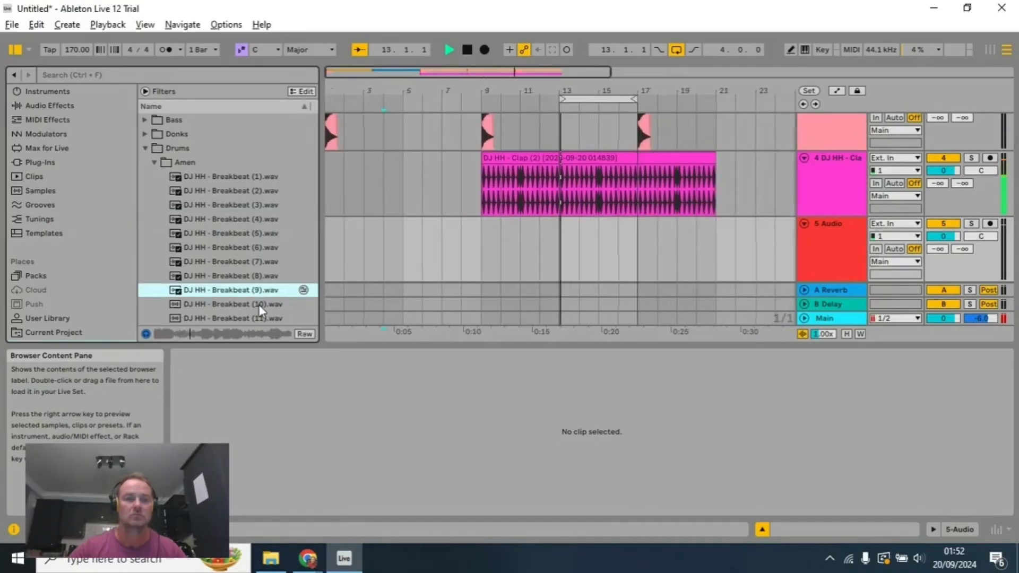
{"action": "left_click", "coordinate": [259, 304]}
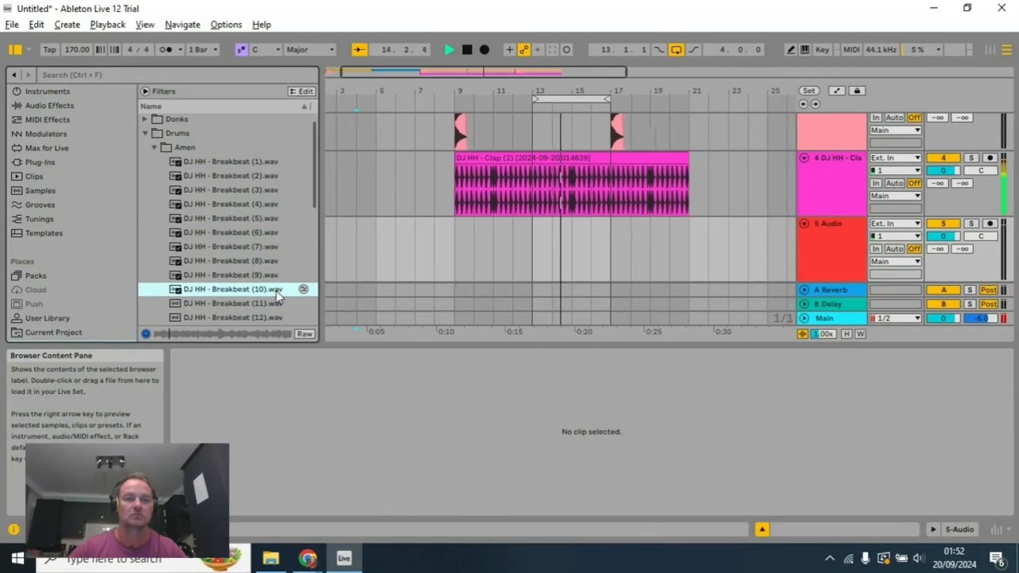
{"action": "scroll", "coordinate": [276, 292], "scroll_direction": "down", "scroll_amount": 1}
{"action": "left_click", "coordinate": [263, 276]}
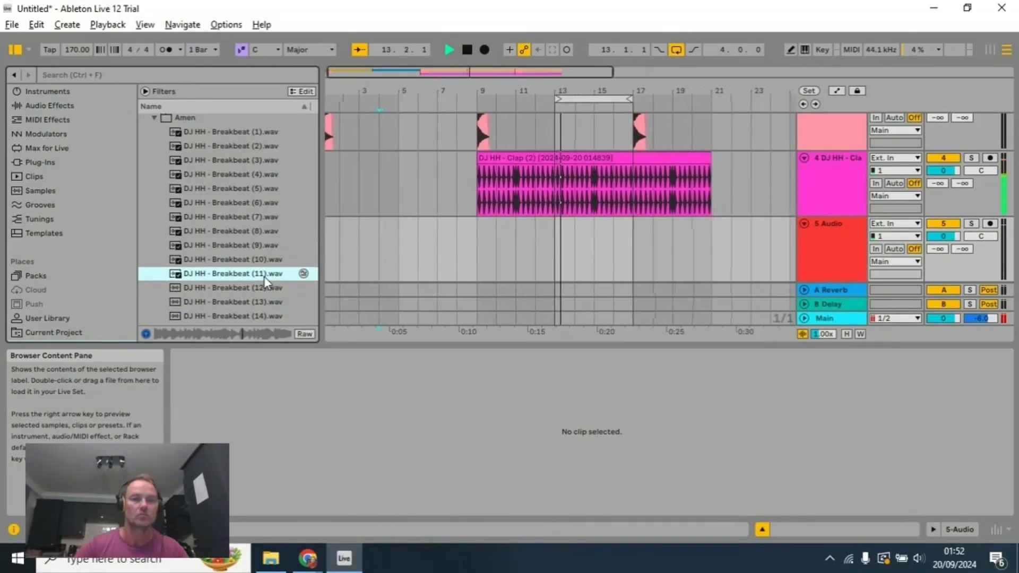
{"action": "left_click", "coordinate": [265, 282]}
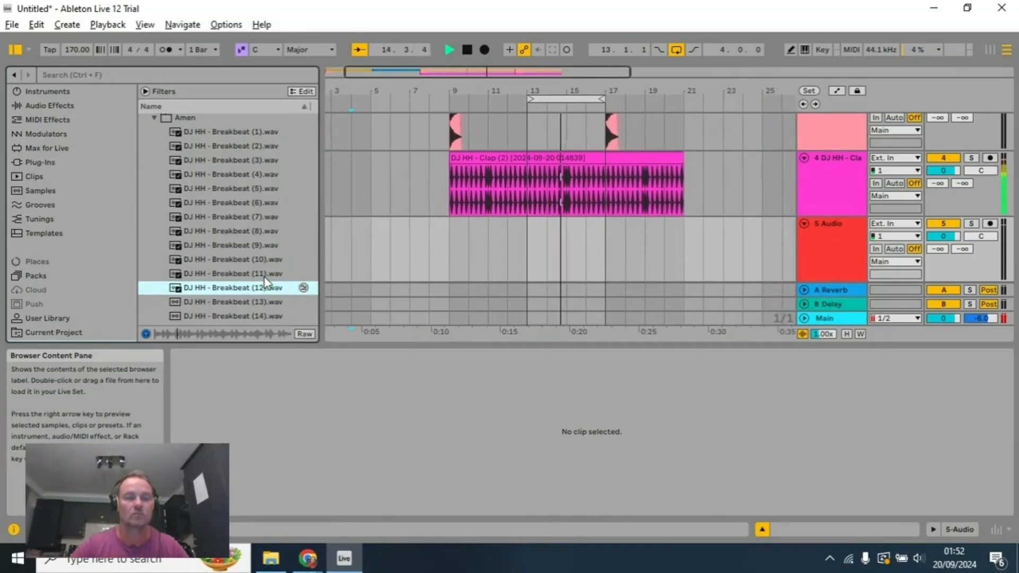
{"action": "key", "text": "Down"}
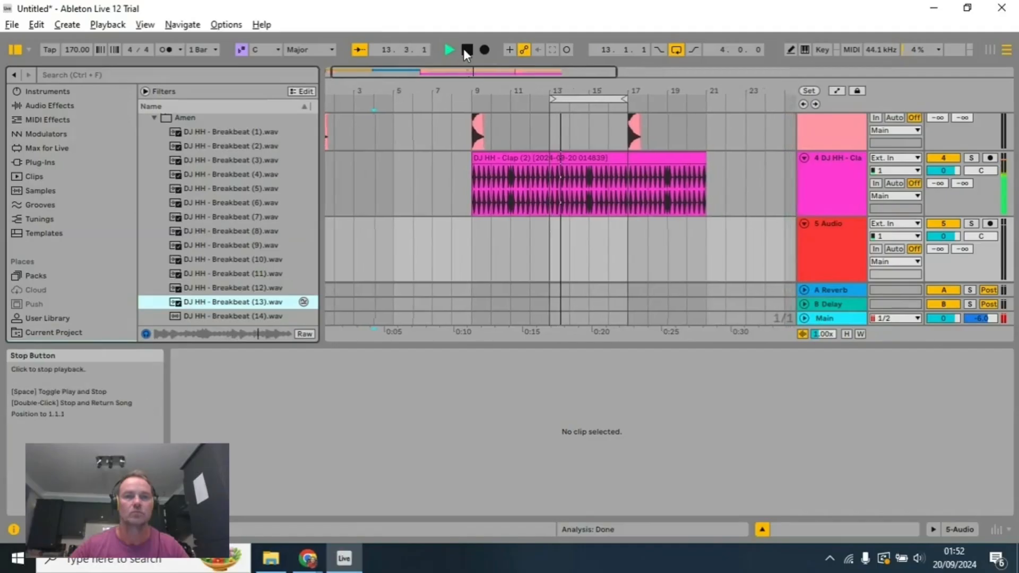
{"action": "left_click", "coordinate": [467, 50]}
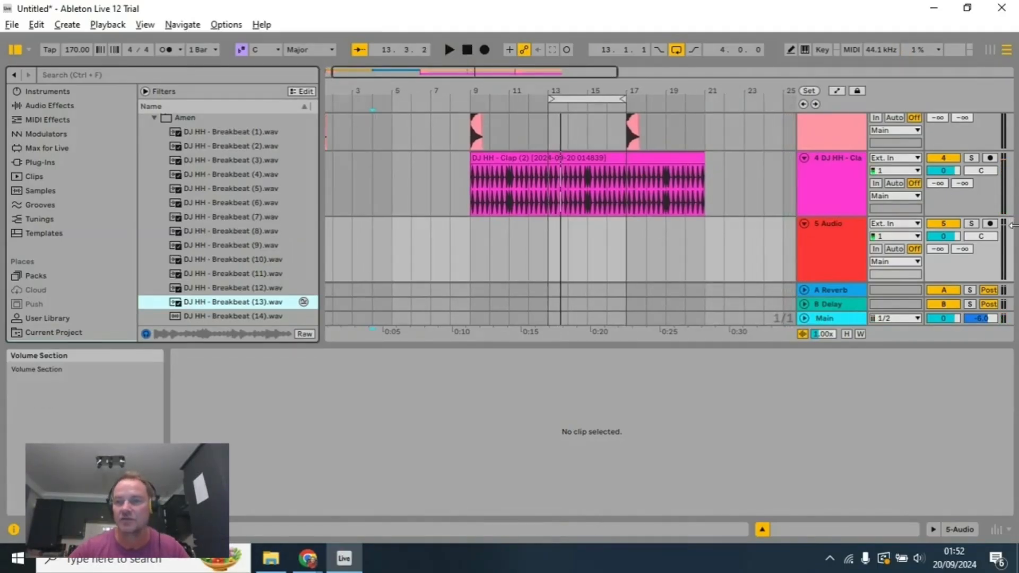
Step: Solo the kick track, play the loop and lower the kick track's volume to -6.0 dB
{"action": "left_click_drag", "start_coordinate": [1008, 215], "coordinate": [1005, 146]}
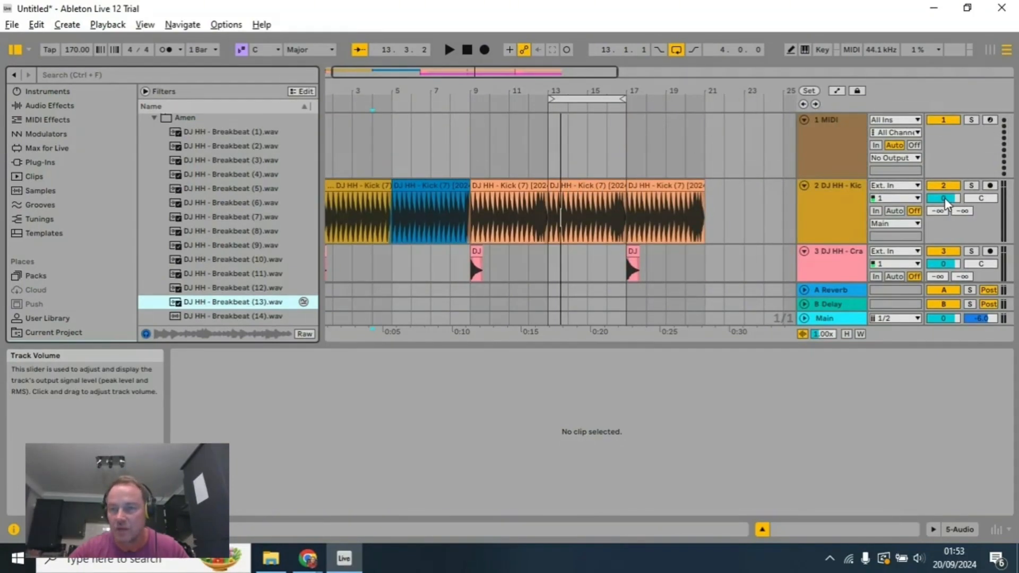
{"action": "left_click", "coordinate": [972, 187]}
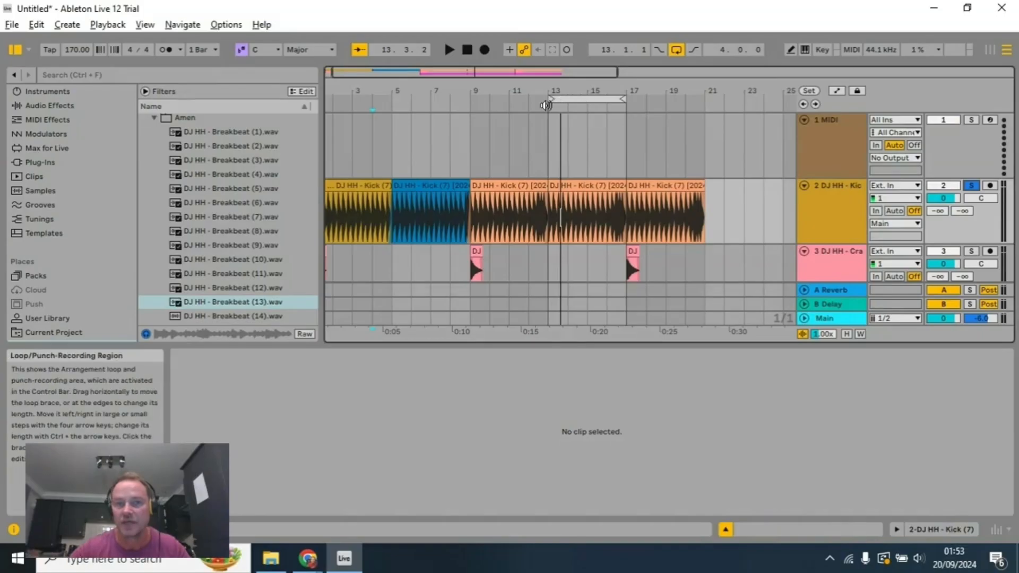
{"action": "key", "text": "space"}
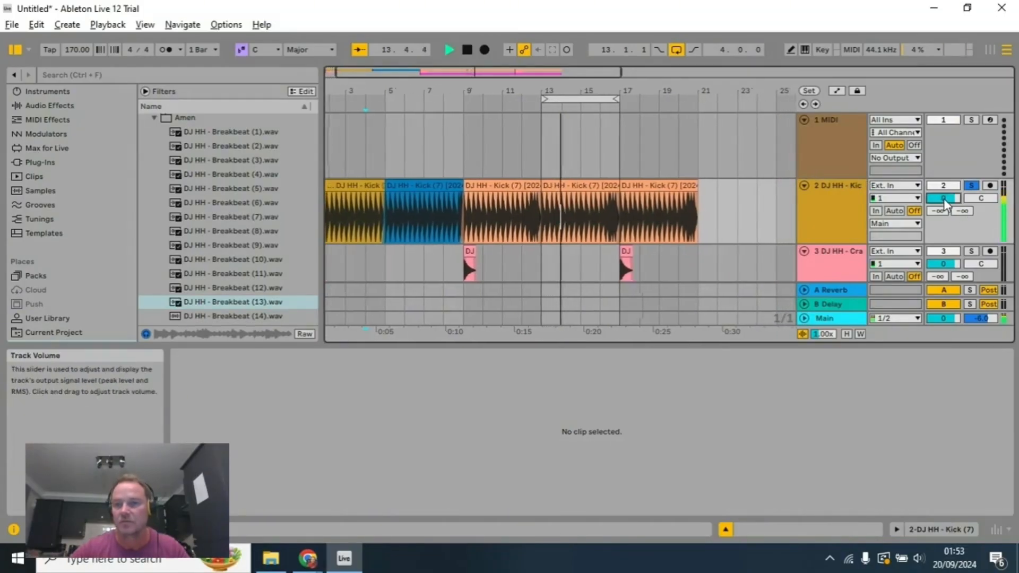
{"action": "left_click_drag", "start_coordinate": [943, 199], "coordinate": [944, 199]}
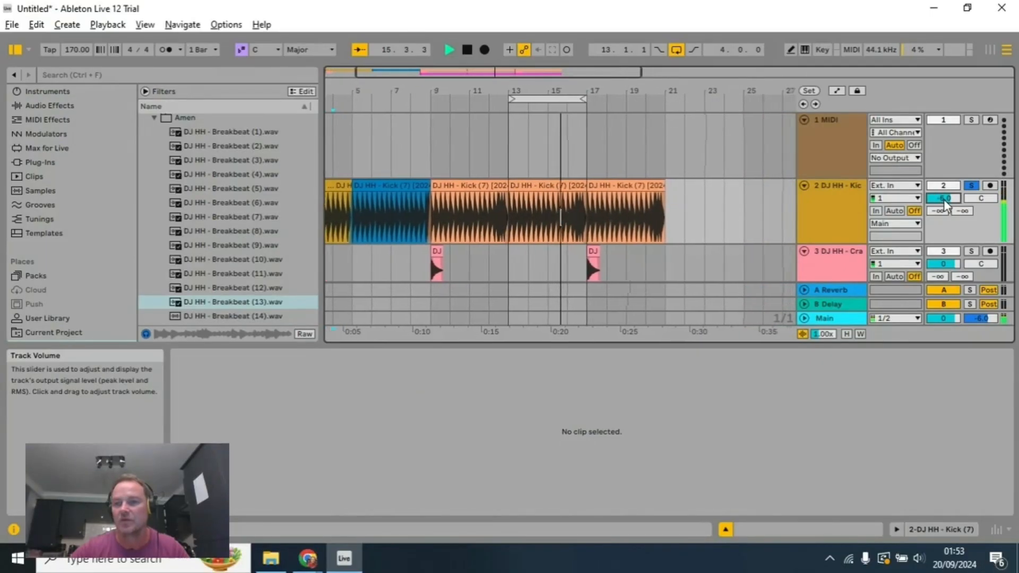
Step: Lower the crash track's volume to -5.6 dB and the clap track's volume to -6.2 dB
{"action": "scroll", "coordinate": [956, 202], "scroll_direction": "down", "scroll_amount": 1}
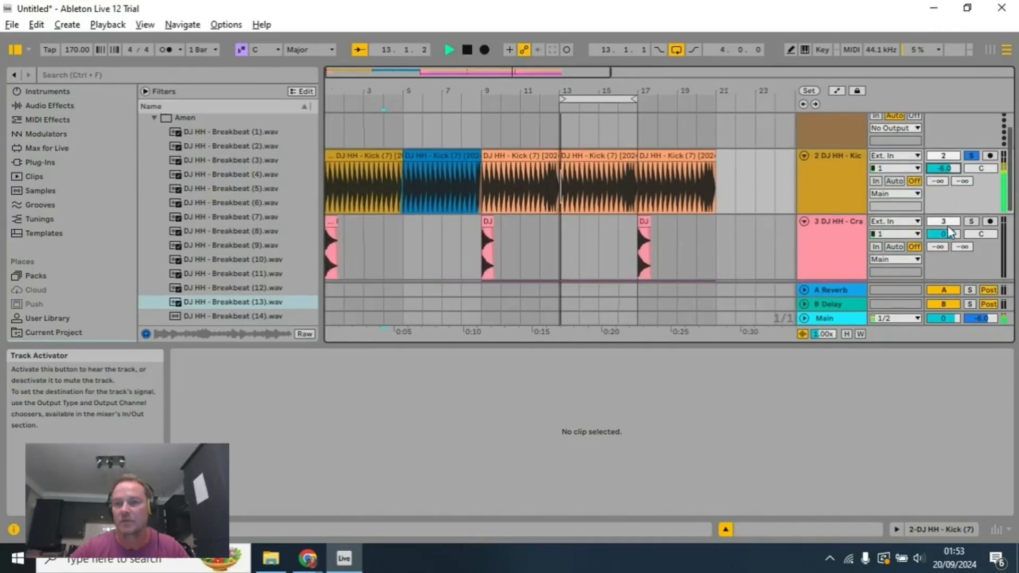
{"action": "left_click_drag", "start_coordinate": [948, 233], "coordinate": [948, 237]}
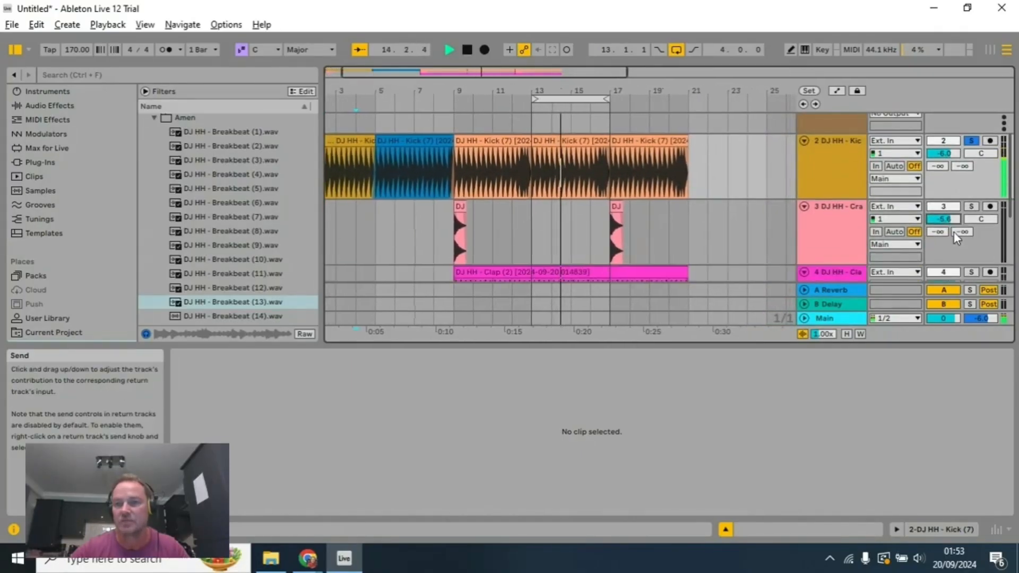
{"action": "scroll", "coordinate": [951, 237], "scroll_direction": "down", "scroll_amount": 1}
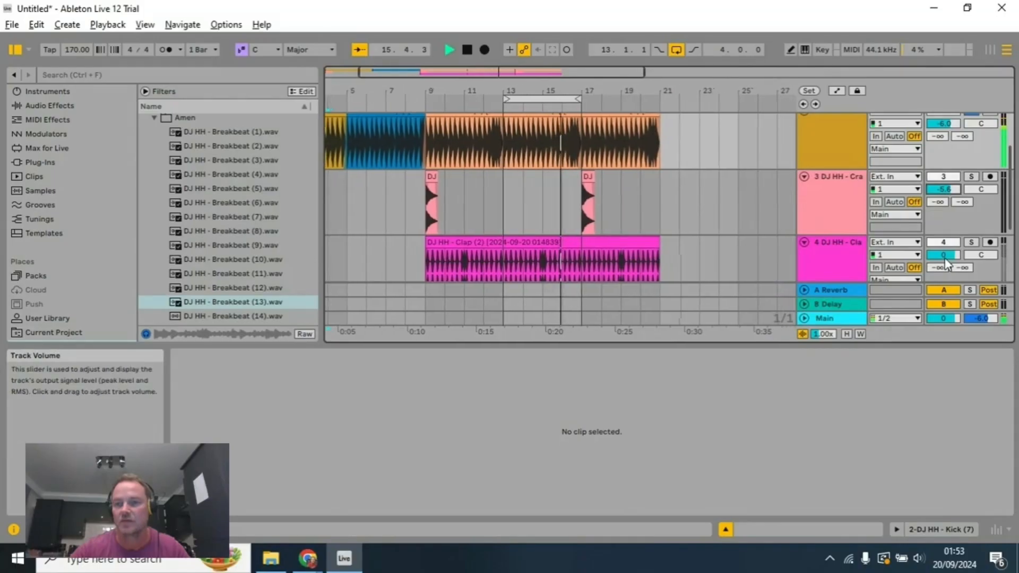
{"action": "left_click_drag", "start_coordinate": [944, 255], "coordinate": [945, 259]}
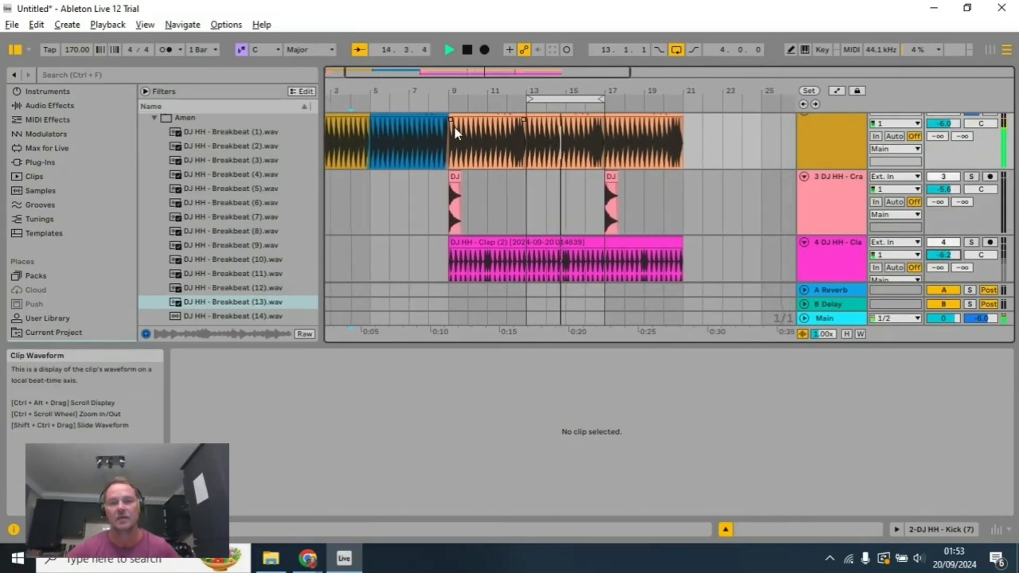
Step: Audition Breakbeat (7) and (8) over the soloed kick and set the kick track's volume to -3.9 dB
{"action": "left_click", "coordinate": [261, 217]}
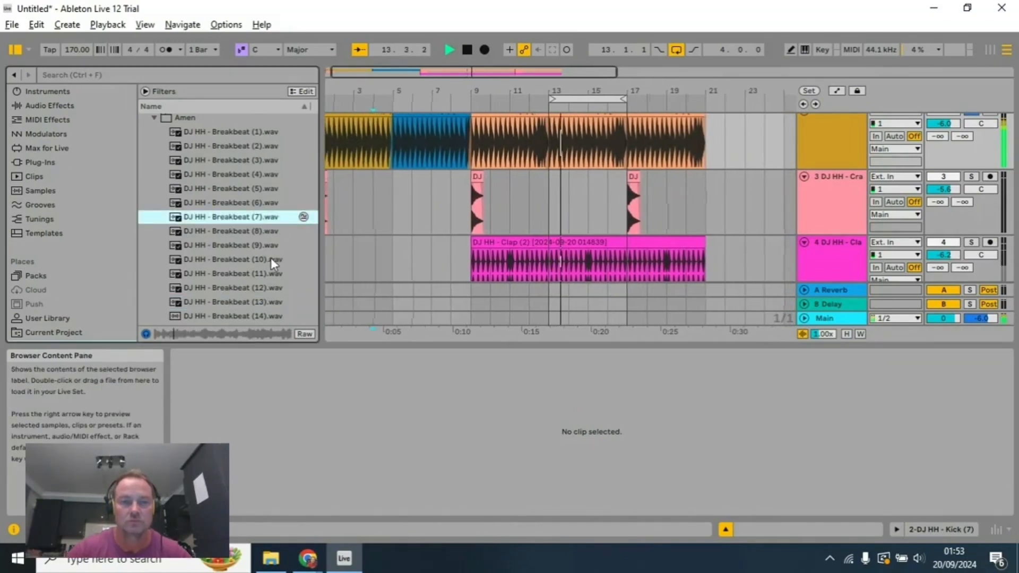
{"action": "left_click", "coordinate": [261, 232]}
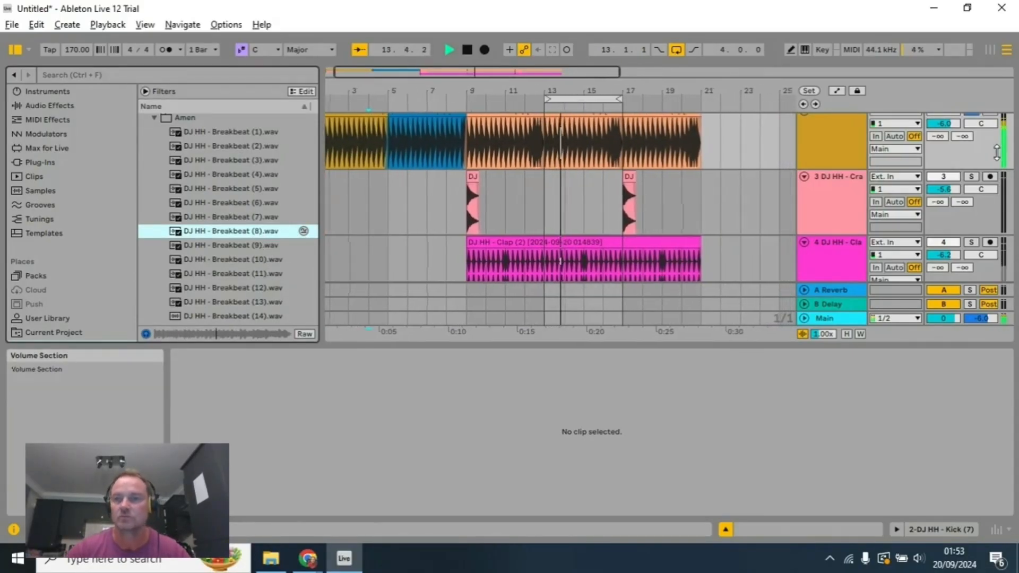
{"action": "scroll", "coordinate": [969, 161], "scroll_direction": "up", "scroll_amount": 1}
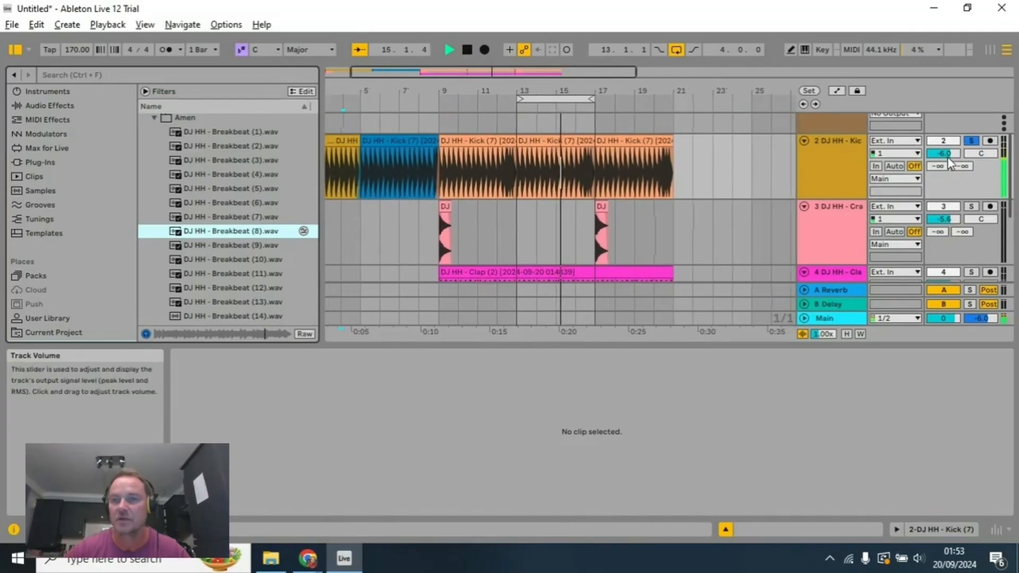
{"action": "left_click_drag", "start_coordinate": [946, 154], "coordinate": [948, 155]}
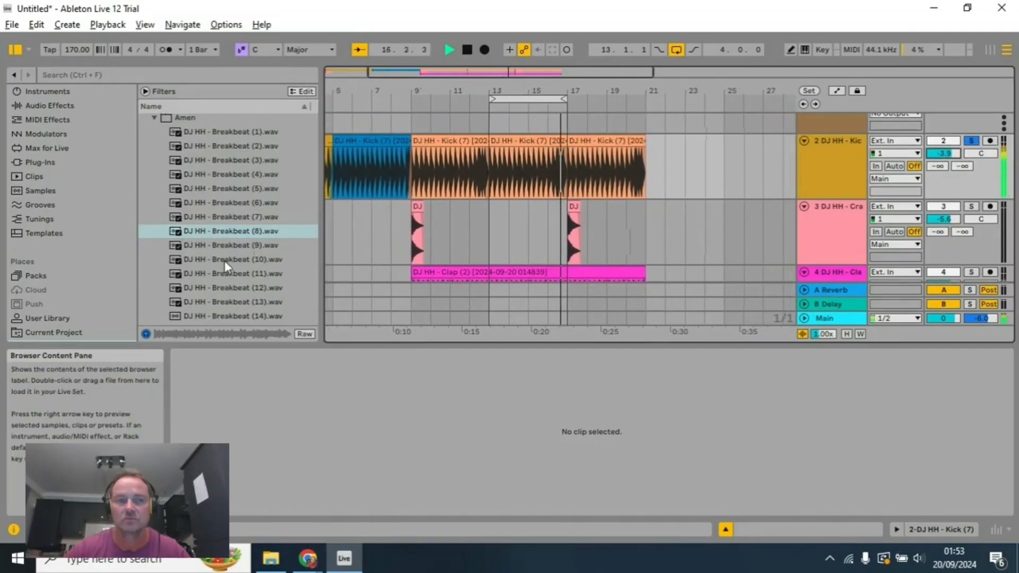
Step: Audition Breakbeat (10), (11) and (12) against the soloed kick loop
{"action": "left_click", "coordinate": [234, 261]}
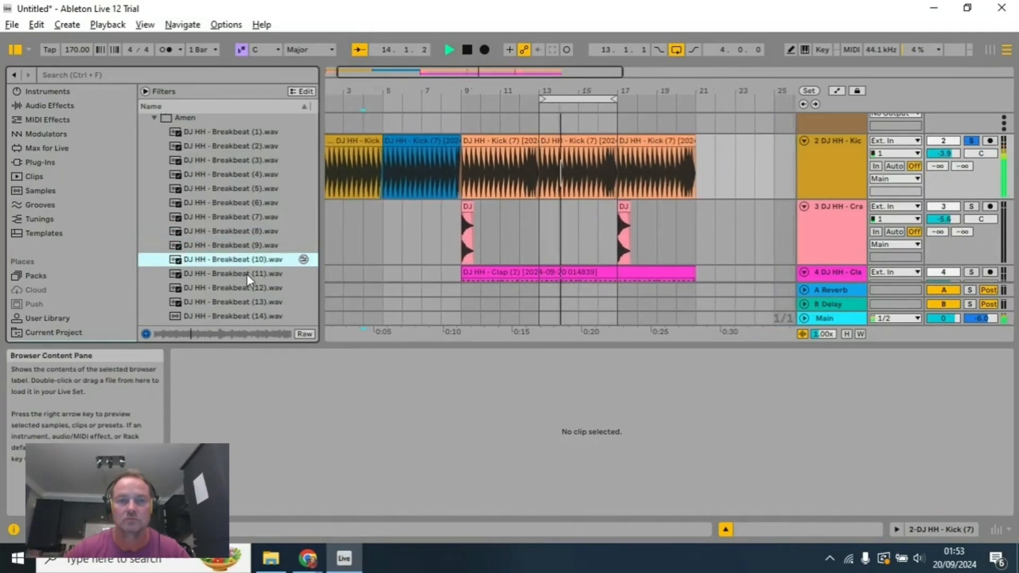
{"action": "left_click", "coordinate": [246, 274]}
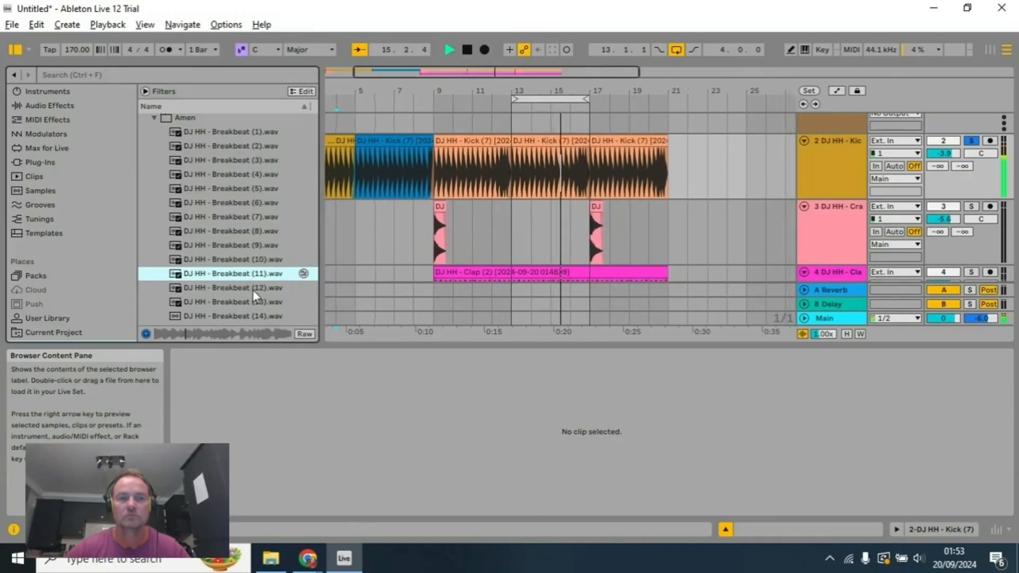
{"action": "left_click", "coordinate": [253, 289]}
Step: Audition the last Amen samples in descending order, from Breakbeat (21) to Breakbeat (16), over the soloed kick loop
{"action": "scroll", "coordinate": [260, 286], "scroll_direction": "up", "scroll_amount": 1}
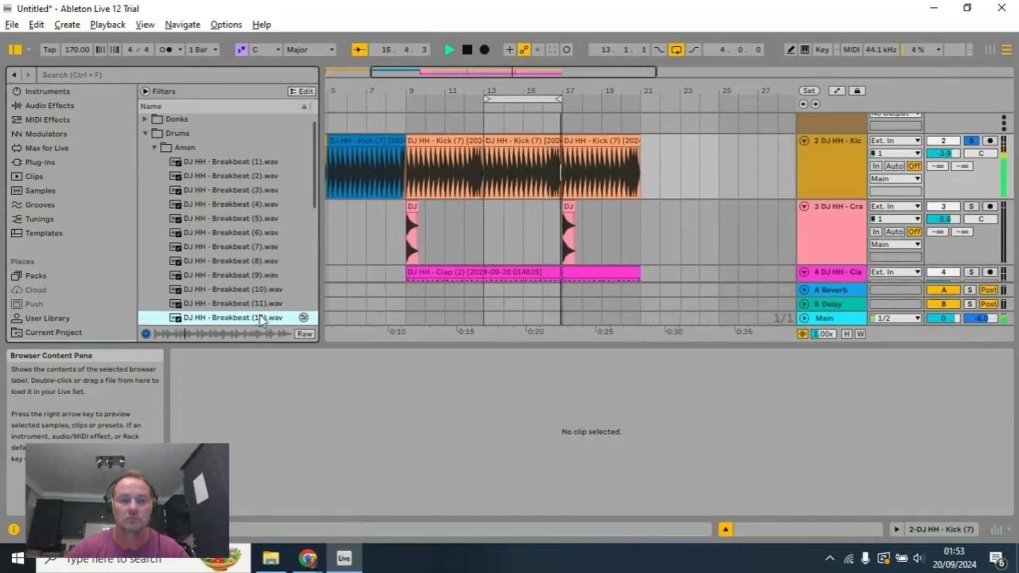
{"action": "left_click_drag", "start_coordinate": [314, 199], "coordinate": [311, 324]}
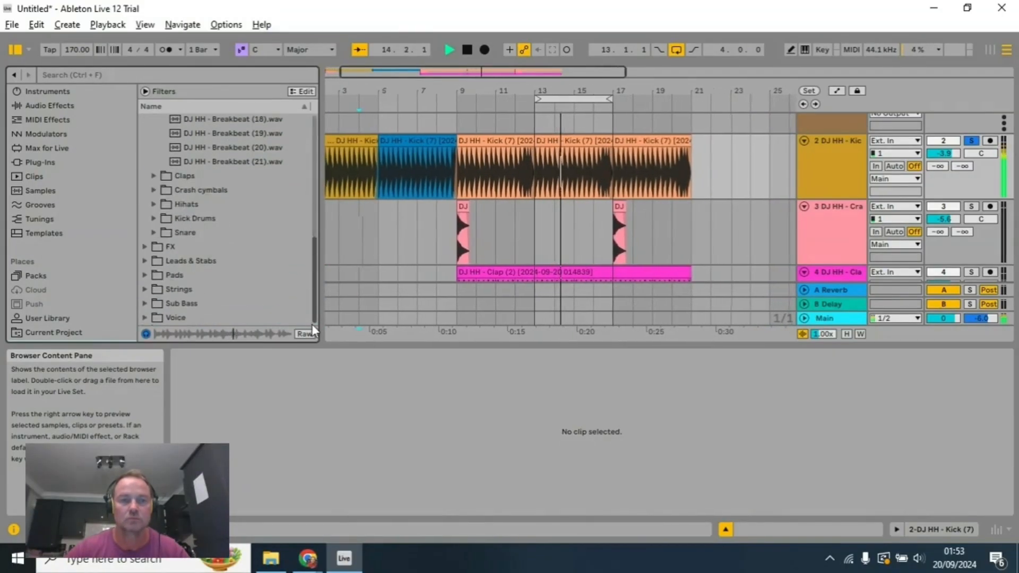
{"action": "left_click", "coordinate": [253, 160]}
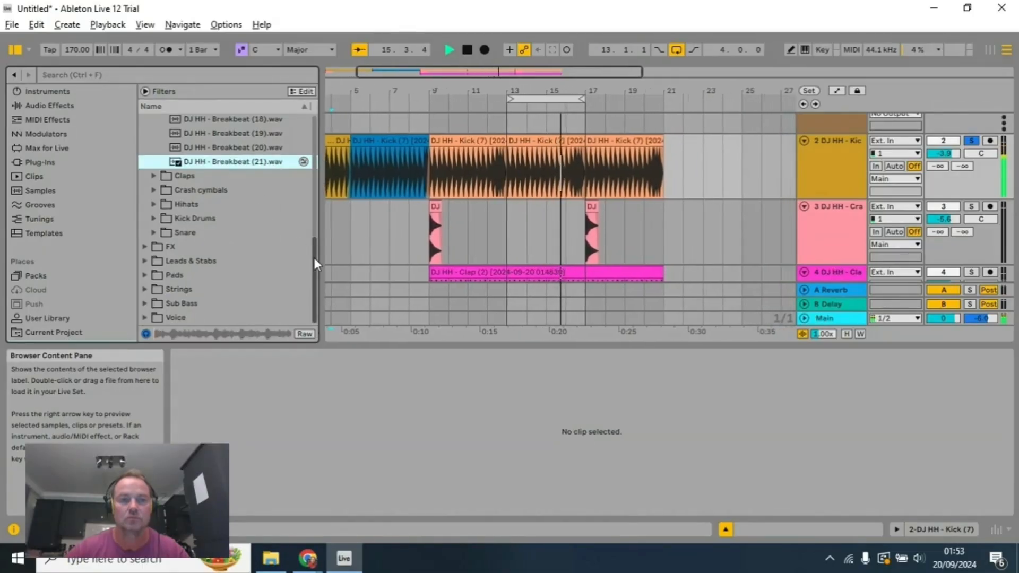
{"action": "left_click_drag", "start_coordinate": [314, 257], "coordinate": [314, 220]}
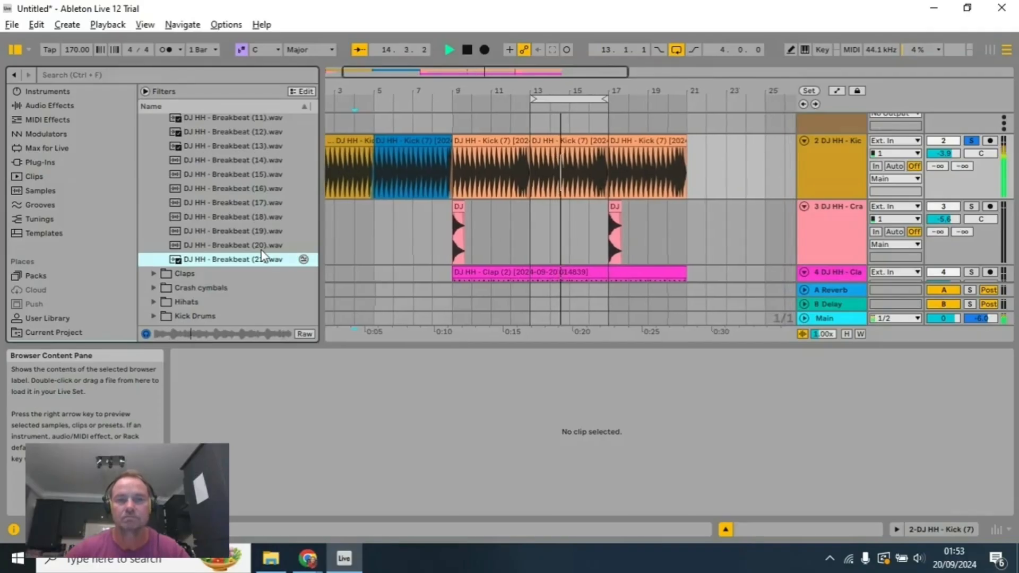
{"action": "left_click", "coordinate": [262, 249]}
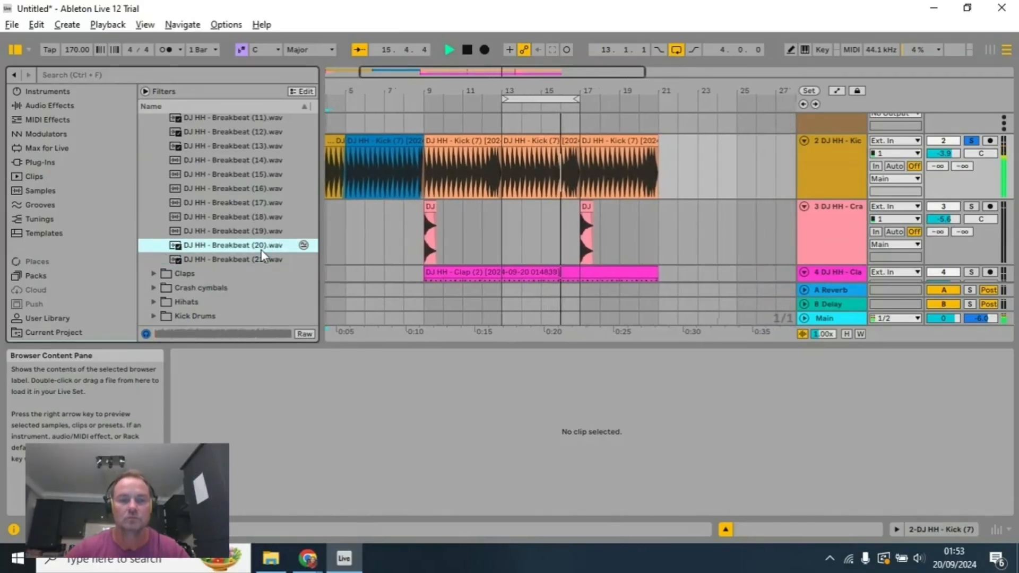
{"action": "left_click", "coordinate": [259, 232]}
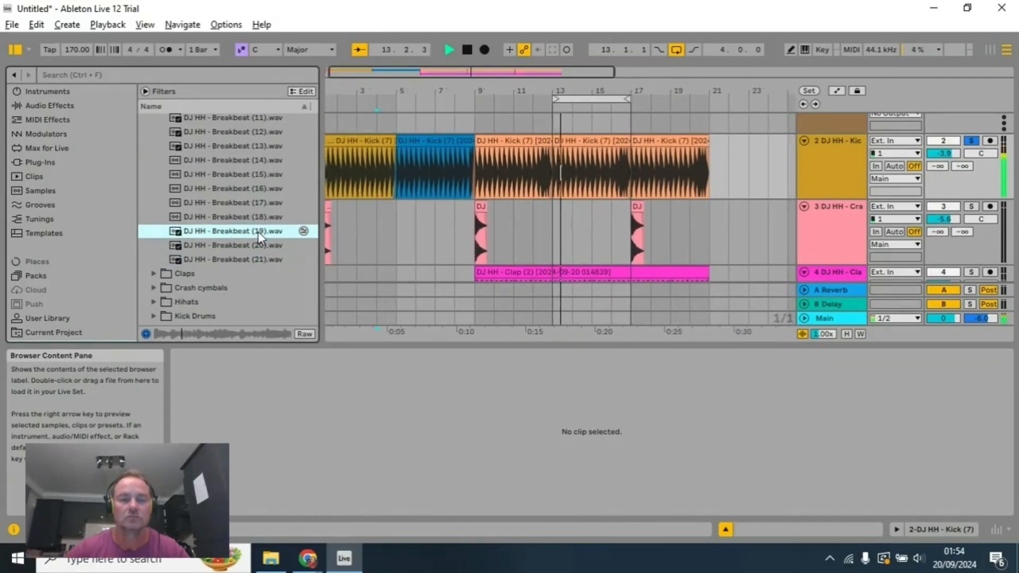
{"action": "left_click", "coordinate": [284, 215]}
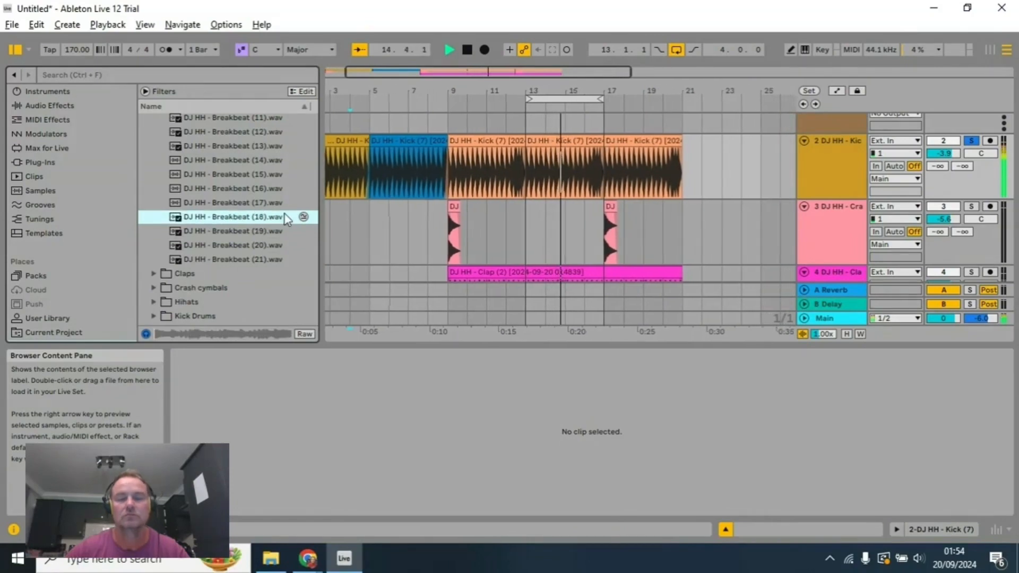
{"action": "left_click", "coordinate": [258, 205]}
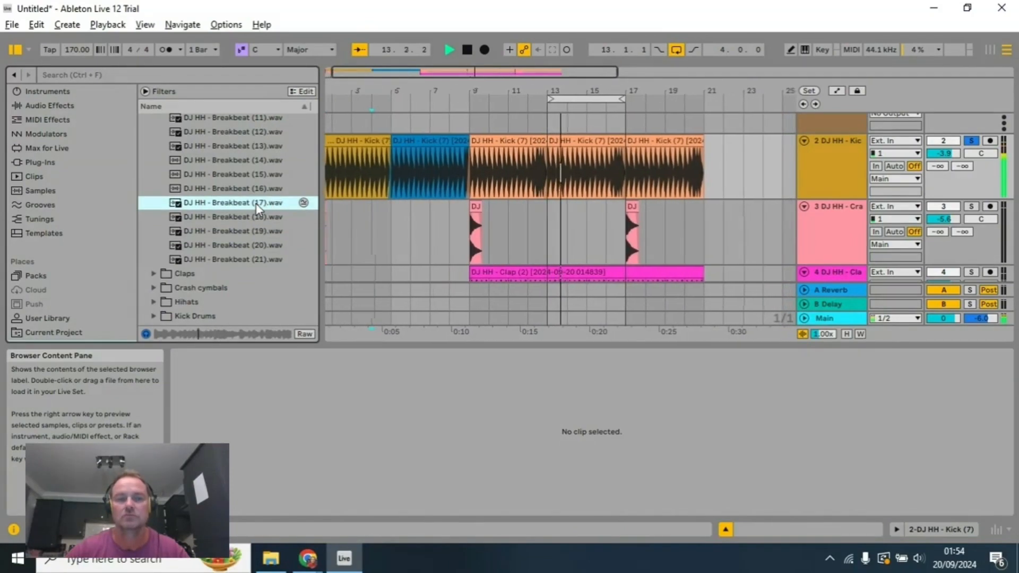
{"action": "left_click", "coordinate": [267, 190]}
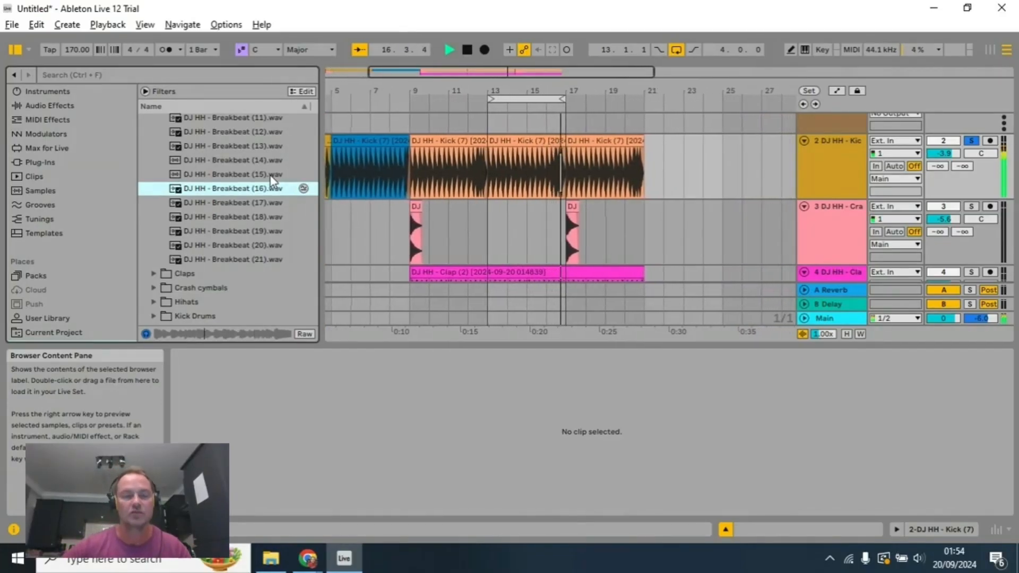
Step: Audition Breakbeat (15) over the soloed kick loop and stop playback
{"action": "left_click", "coordinate": [270, 175]}
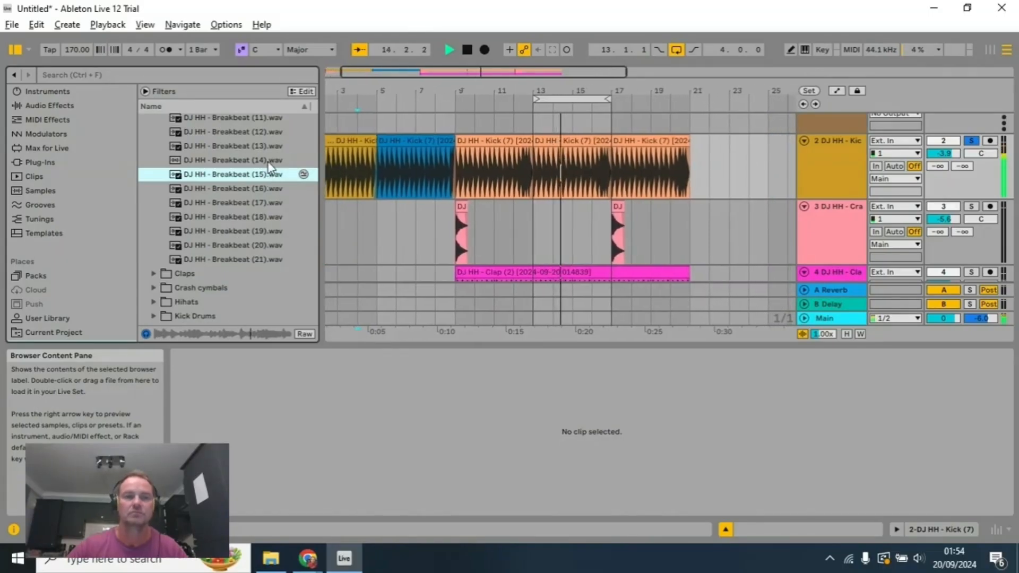
{"action": "left_click", "coordinate": [468, 49]}
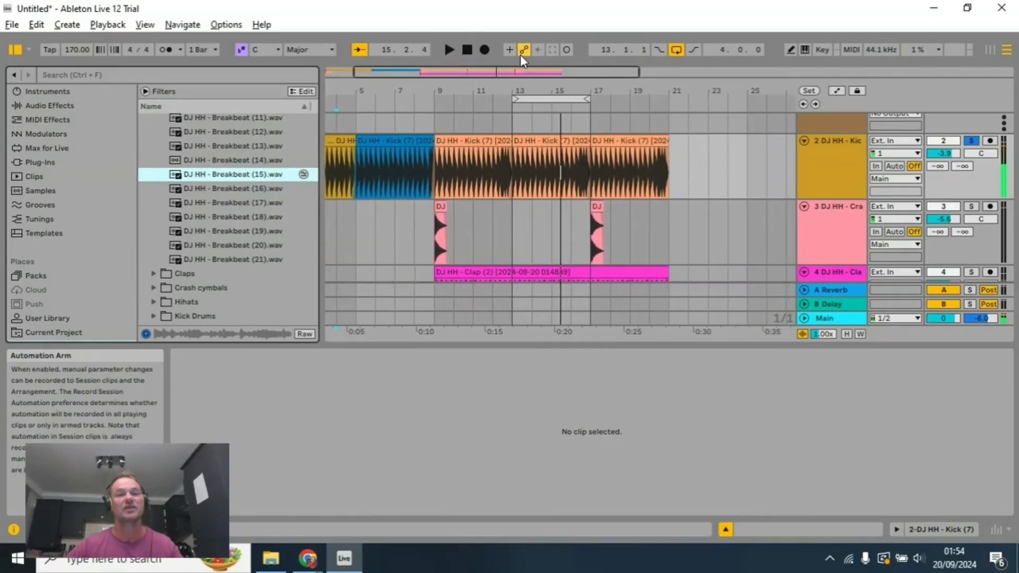
Step: Recolour the empty fifth audio track pink and place the Breakbeat (15) sample on it
{"action": "scroll", "coordinate": [736, 222], "scroll_direction": "down", "scroll_amount": 6}
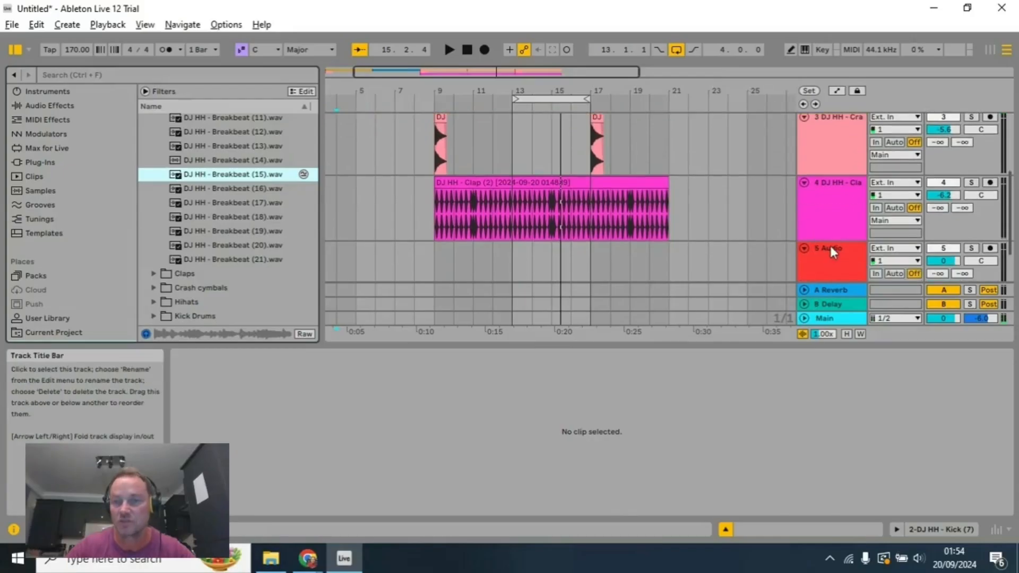
{"action": "scroll", "coordinate": [843, 254], "scroll_direction": "up", "scroll_amount": 1}
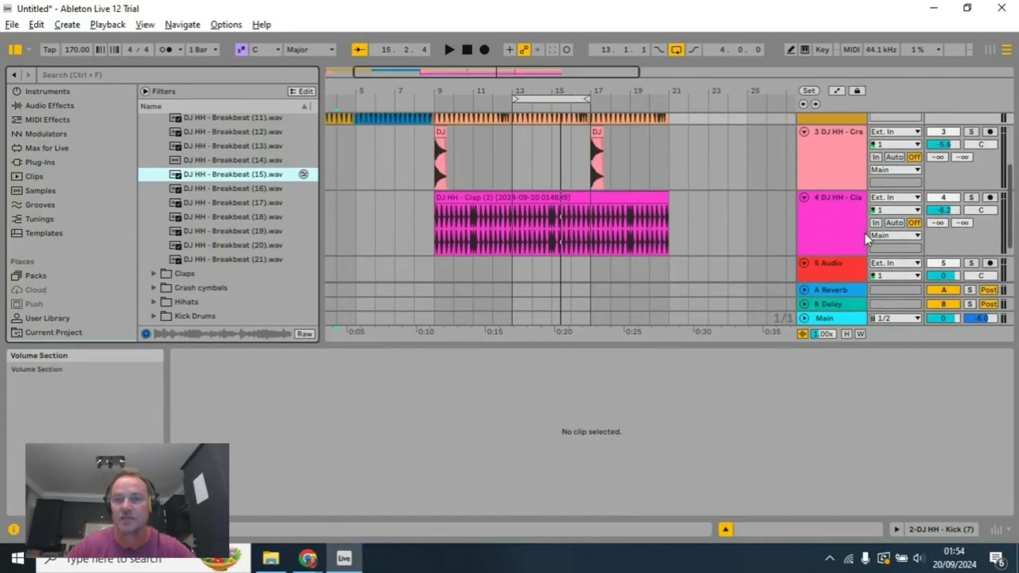
{"action": "scroll", "coordinate": [628, 198], "scroll_direction": "down", "scroll_amount": 5}
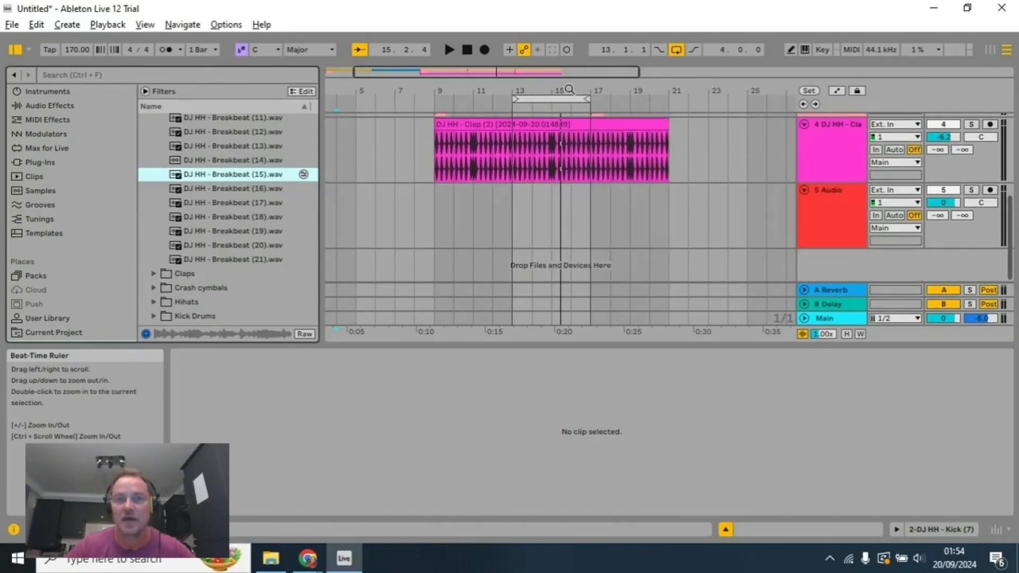
{"action": "left_click_drag", "start_coordinate": [569, 89], "coordinate": [473, 89]}
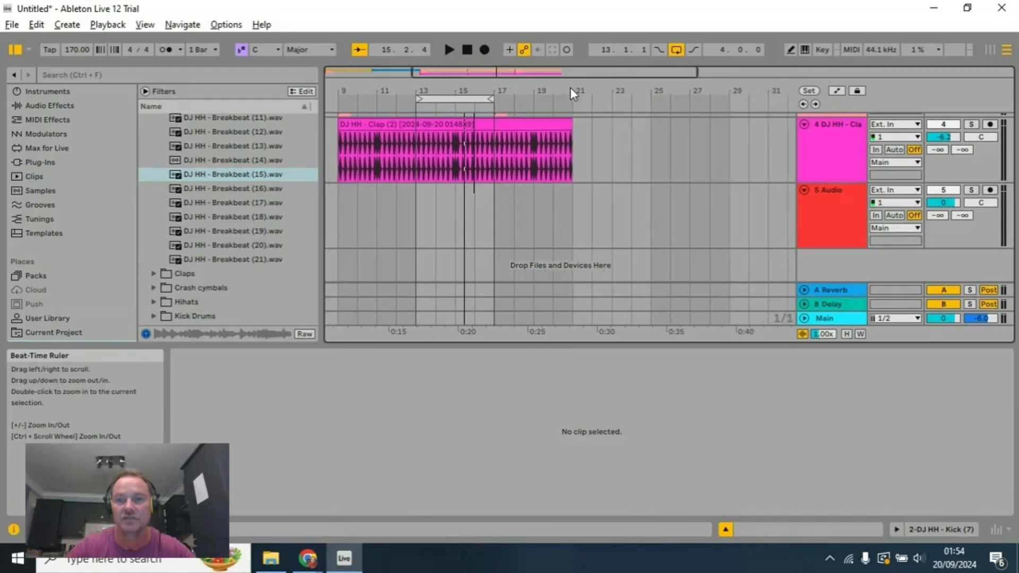
{"action": "right_click", "coordinate": [839, 203]}
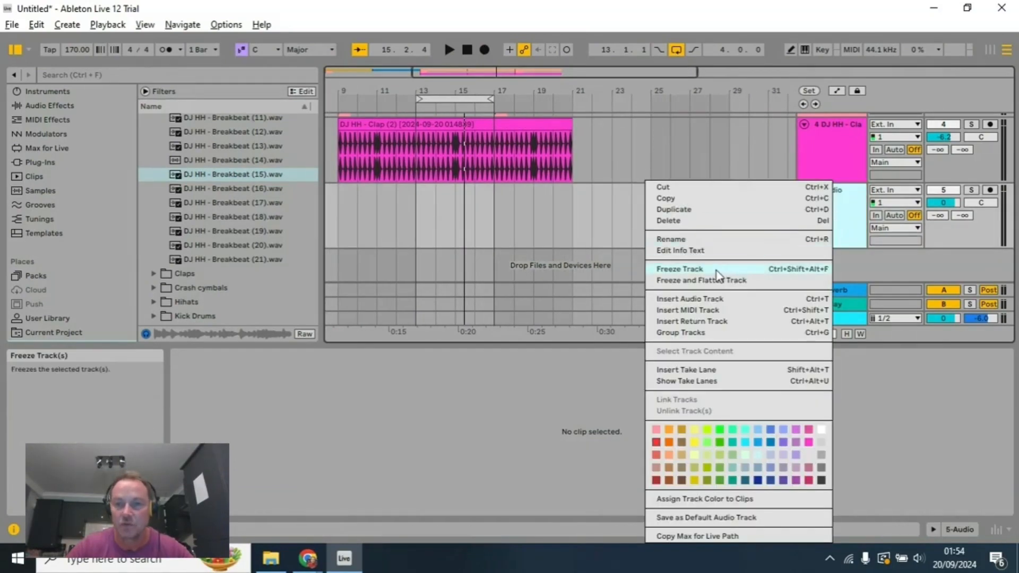
{"action": "left_click", "coordinate": [695, 221]}
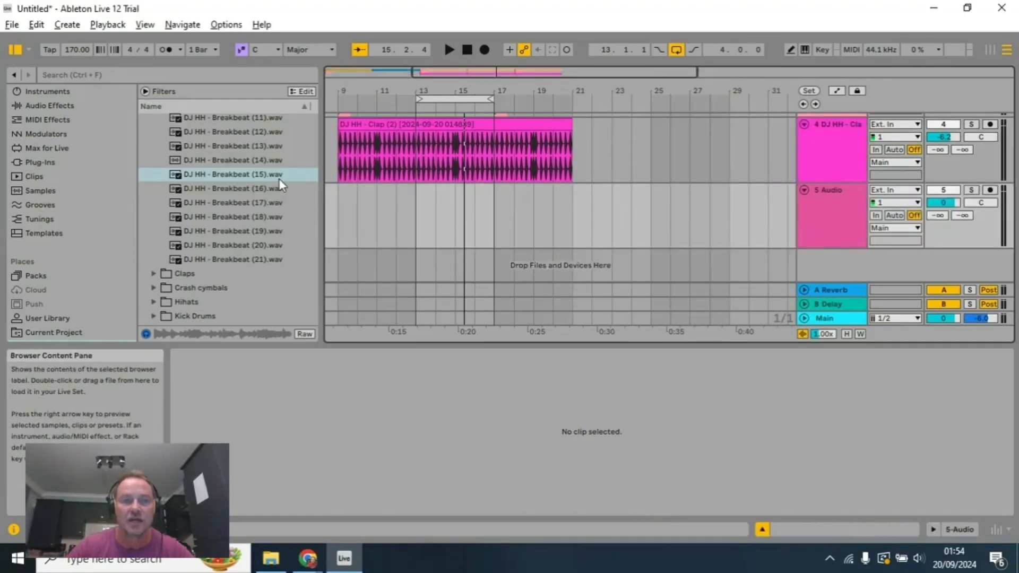
{"action": "left_click_drag", "start_coordinate": [267, 181], "coordinate": [423, 187]}
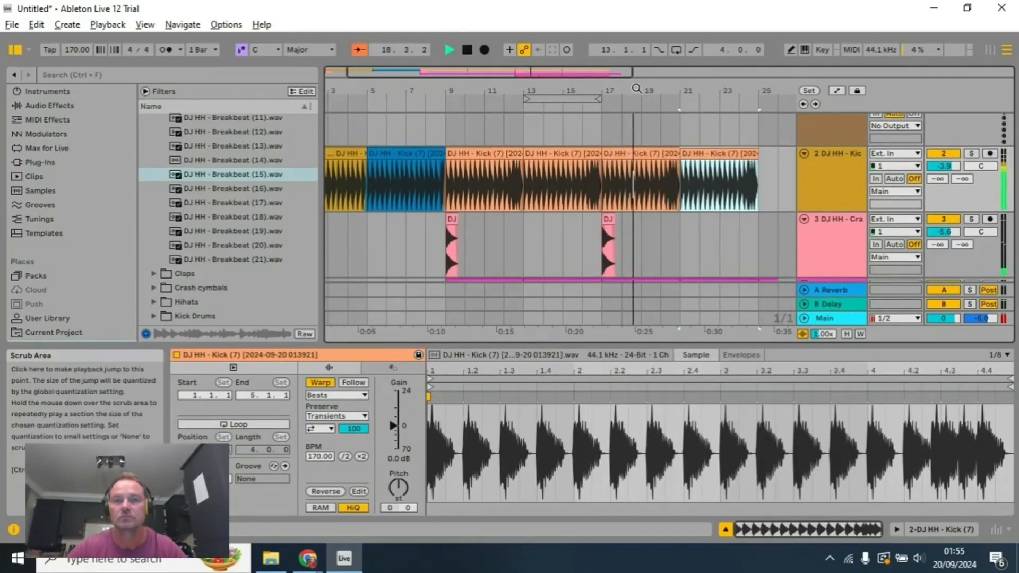
Step: Extend the Breakbeat (15) clip to bar 30 and the clap clip to bar 31 during playback, and stop the song
{"action": "scroll", "coordinate": [710, 229], "scroll_direction": "down", "scroll_amount": 4}
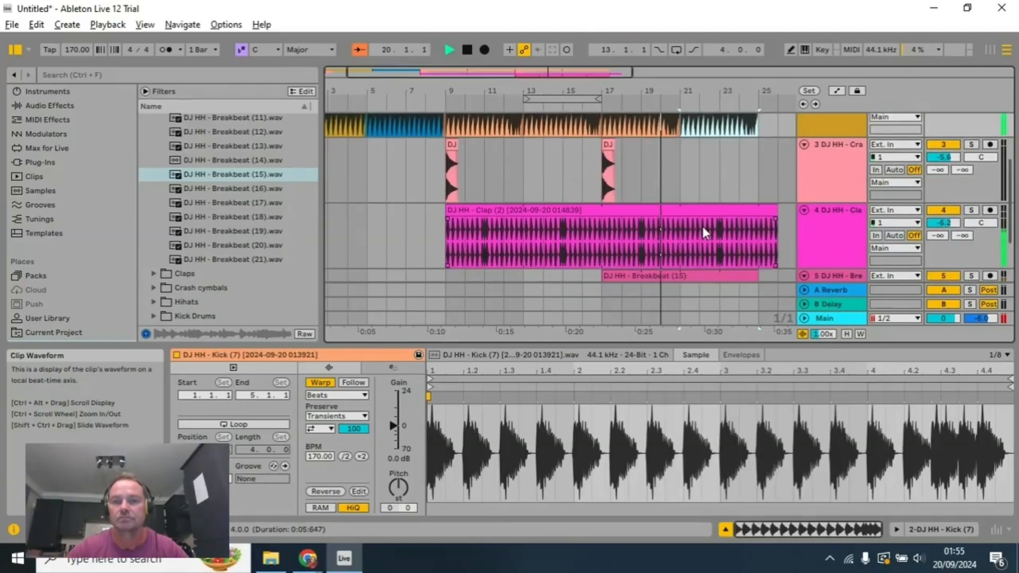
{"action": "left_click", "coordinate": [750, 234]}
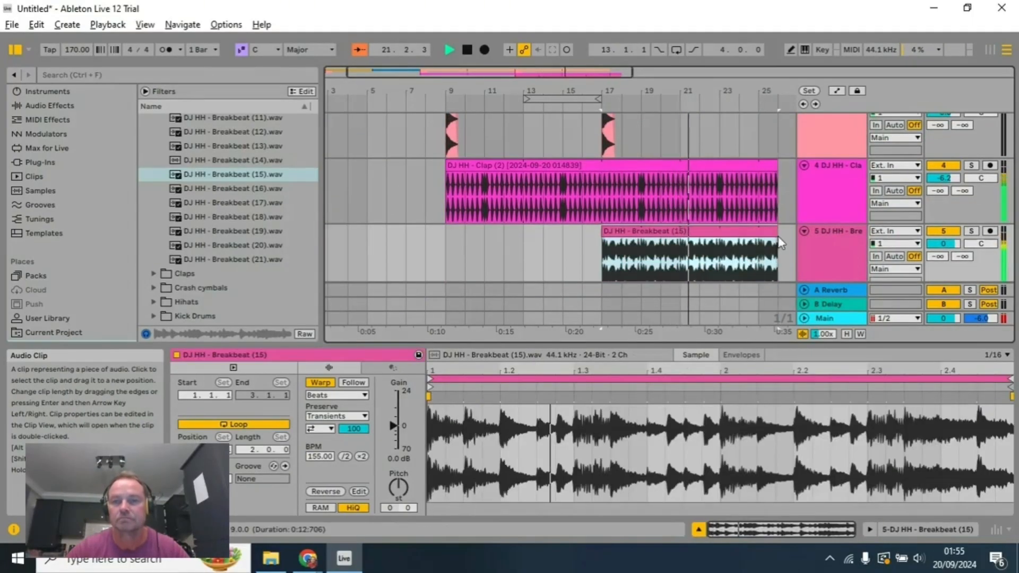
{"action": "left_click_drag", "start_coordinate": [651, 92], "coordinate": [384, 93]}
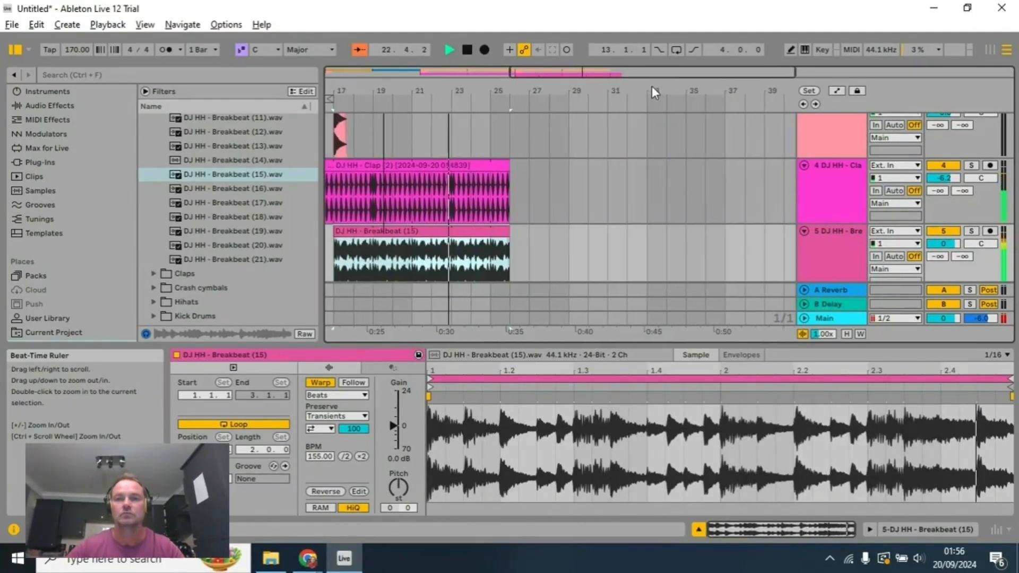
{"action": "left_click_drag", "start_coordinate": [509, 250], "coordinate": [588, 249]}
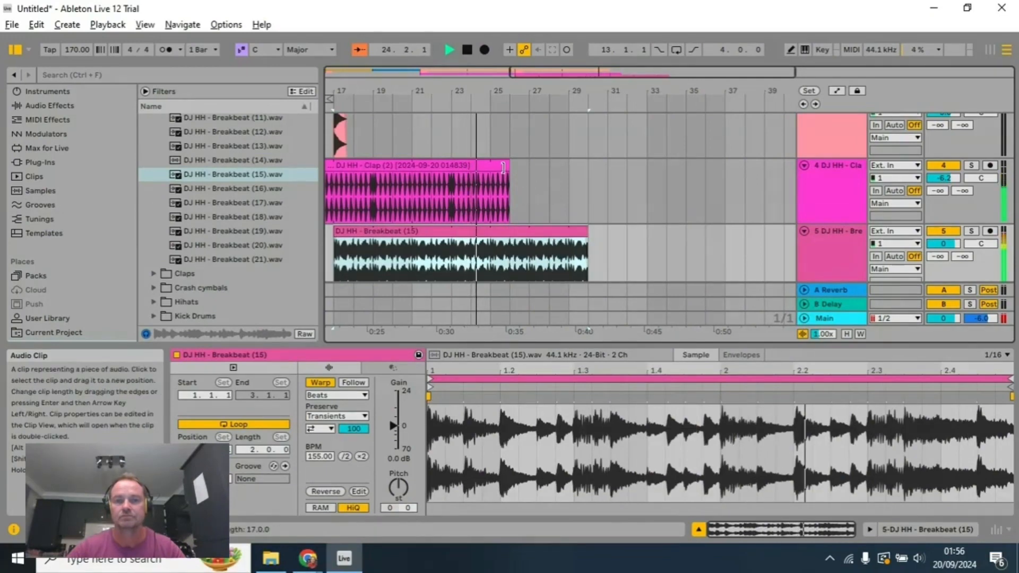
{"action": "left_click_drag", "start_coordinate": [503, 168], "coordinate": [607, 168]}
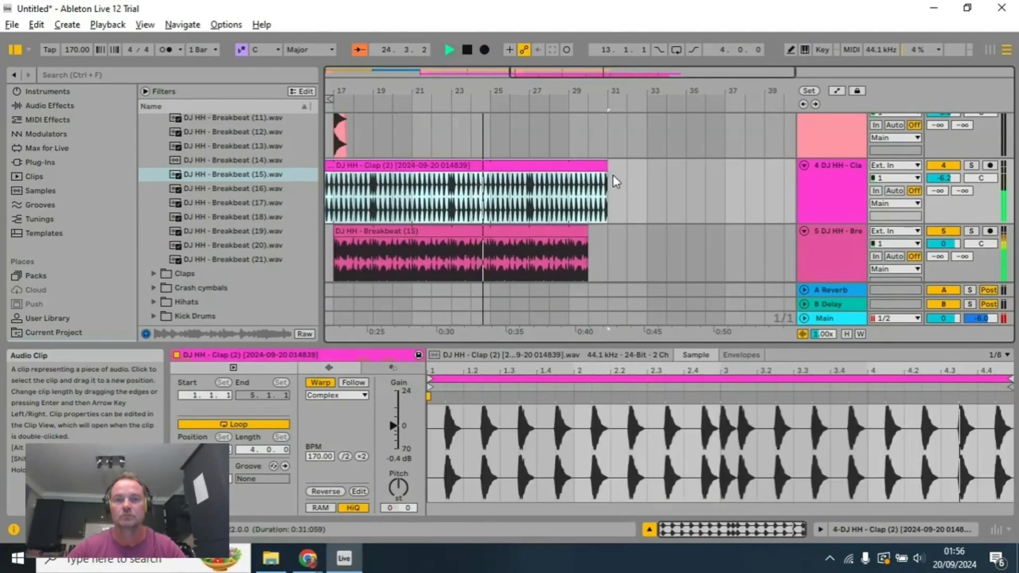
{"action": "left_click", "coordinate": [469, 51]}
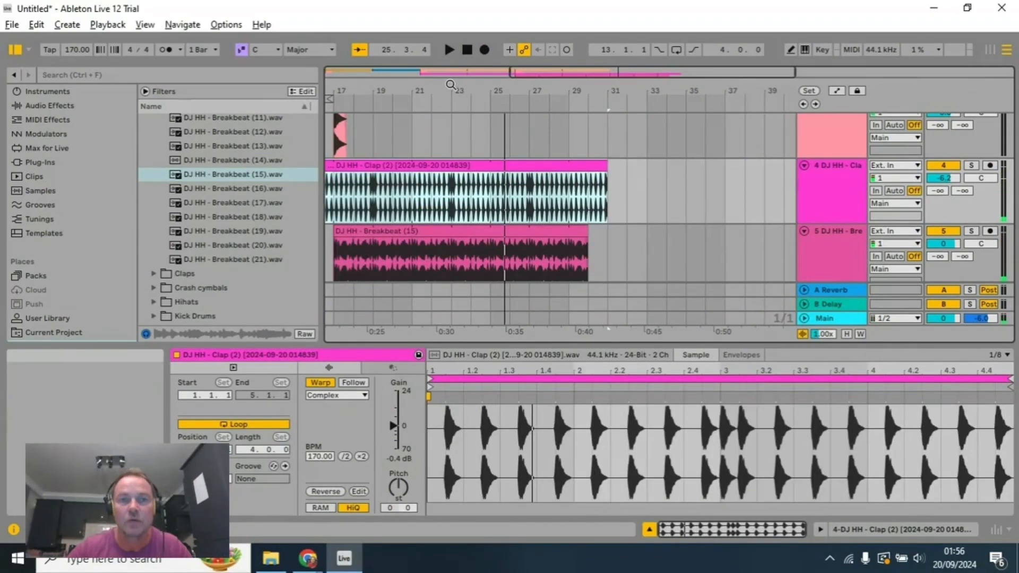
Step: Solo the breakbeat track, enlarge the arrangement area and listen to the breakbeat on its own
{"action": "left_click_drag", "start_coordinate": [453, 93], "coordinate": [535, 191]}
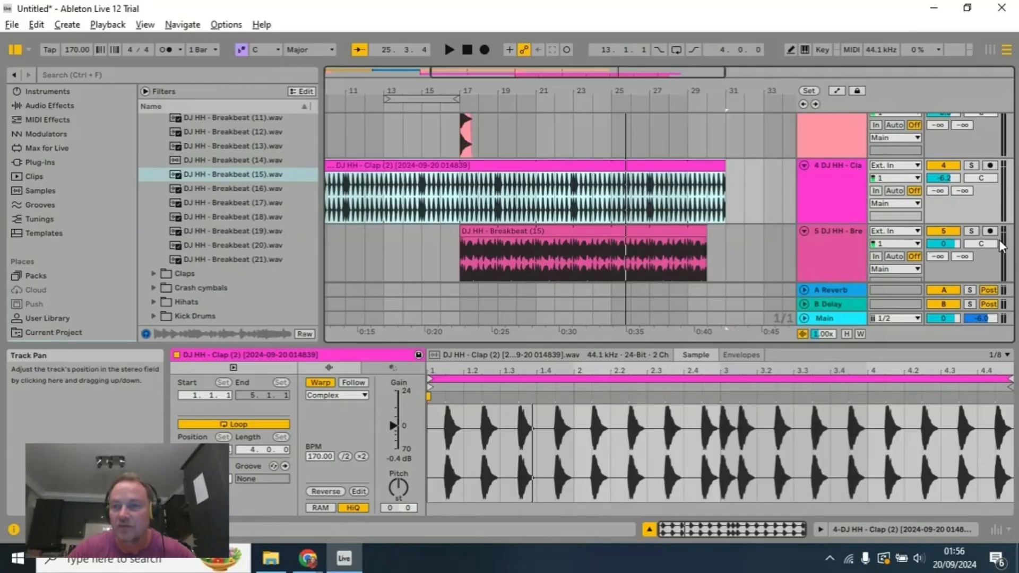
{"action": "left_click", "coordinate": [817, 284]}
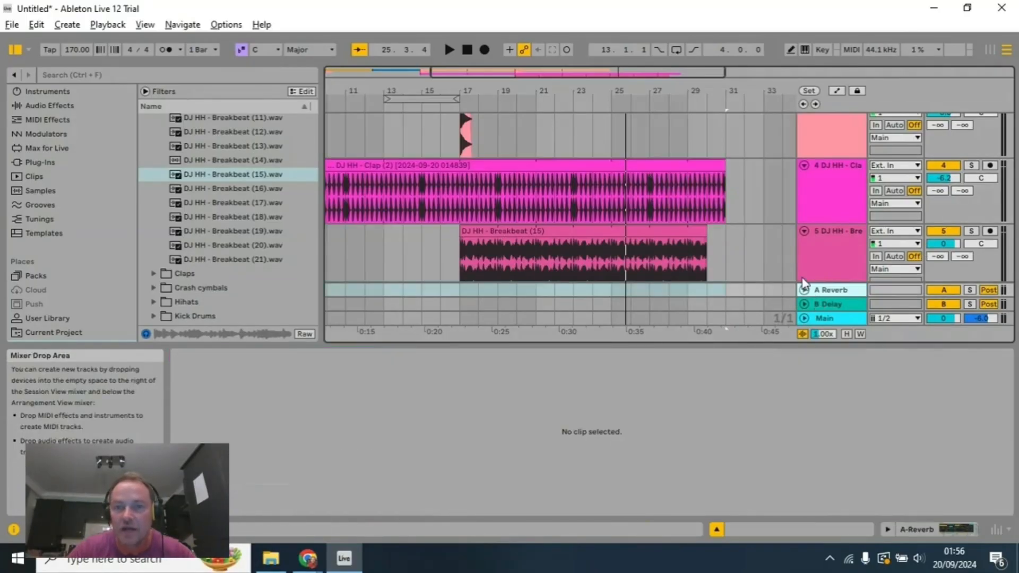
{"action": "scroll", "coordinate": [756, 260], "scroll_direction": "down", "scroll_amount": 2}
{"action": "scroll", "coordinate": [755, 260], "scroll_direction": "up", "scroll_amount": 2}
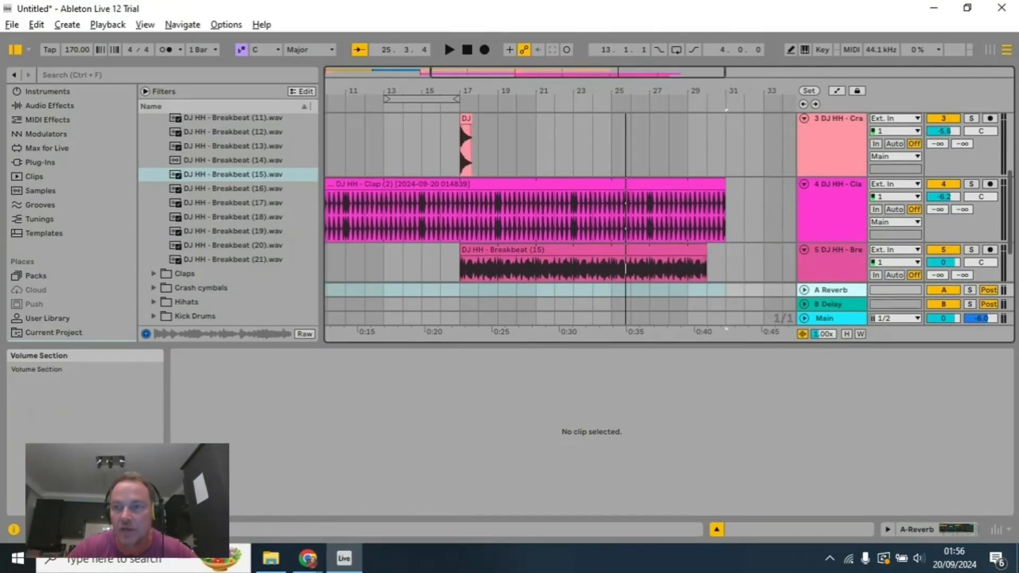
{"action": "scroll", "coordinate": [686, 241], "scroll_direction": "up", "scroll_amount": 1}
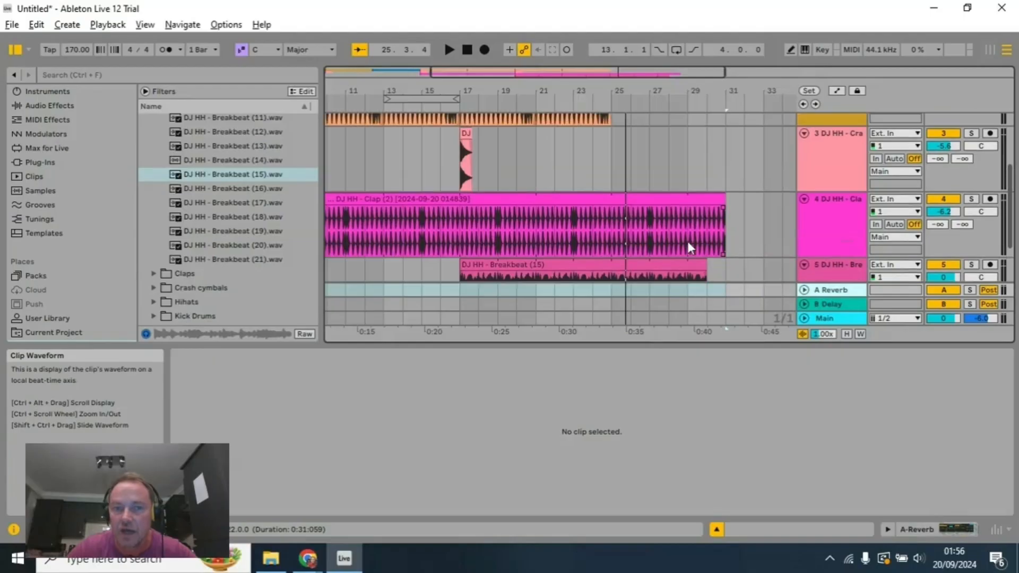
{"action": "left_click", "coordinate": [972, 265]}
{"action": "left_click_drag", "start_coordinate": [910, 346], "coordinate": [931, 444]}
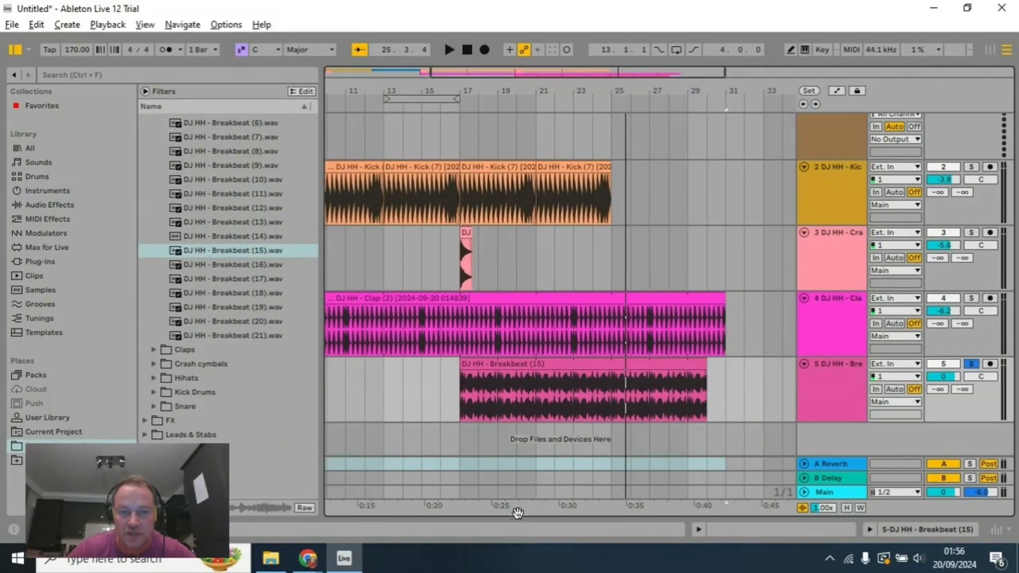
{"action": "key", "text": "space"}
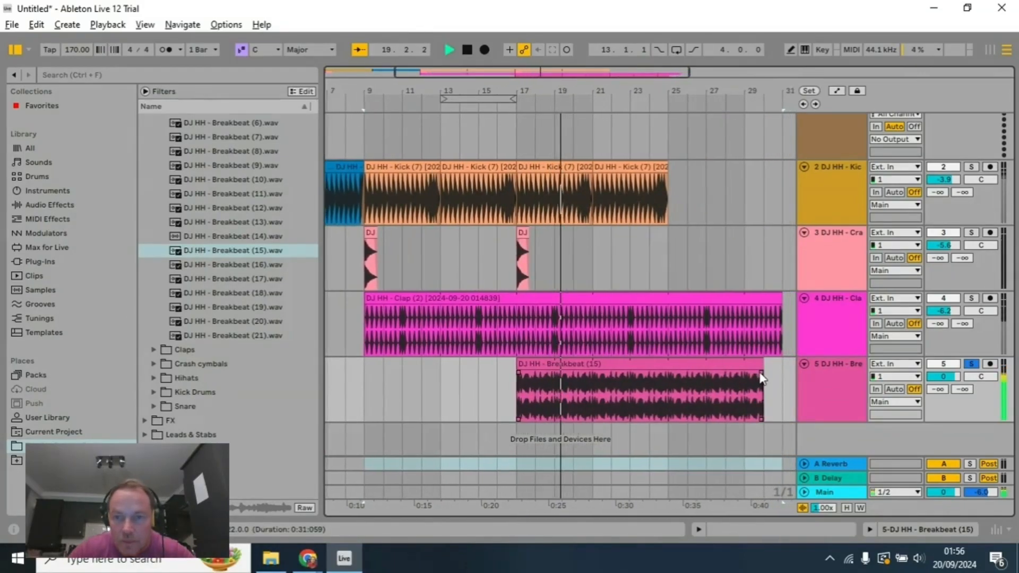
{"action": "left_click", "coordinate": [467, 49]}
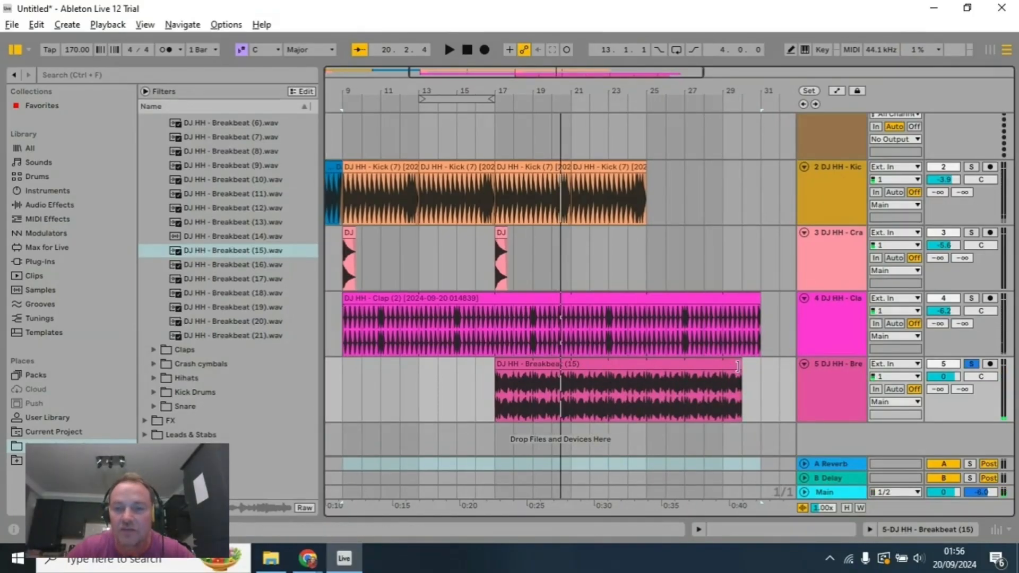
Step: Shorten the Breakbeat (15) clip to two bars, from bar 17 to bar 19, and switch off its clip loop
{"action": "left_click", "coordinate": [739, 365]}
{"action": "left_click_drag", "start_coordinate": [739, 365], "coordinate": [533, 365]}
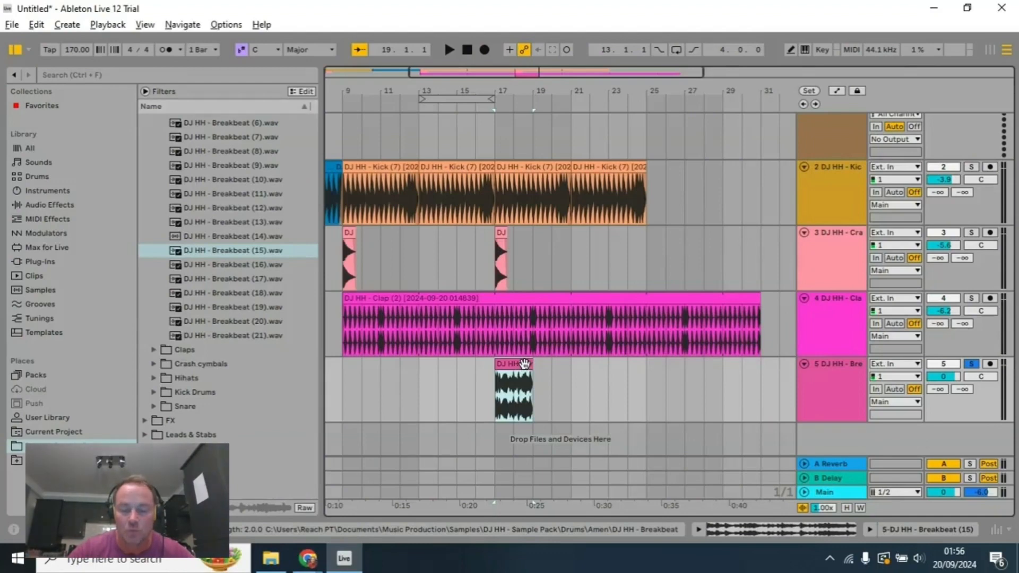
{"action": "right_click", "coordinate": [525, 365]}
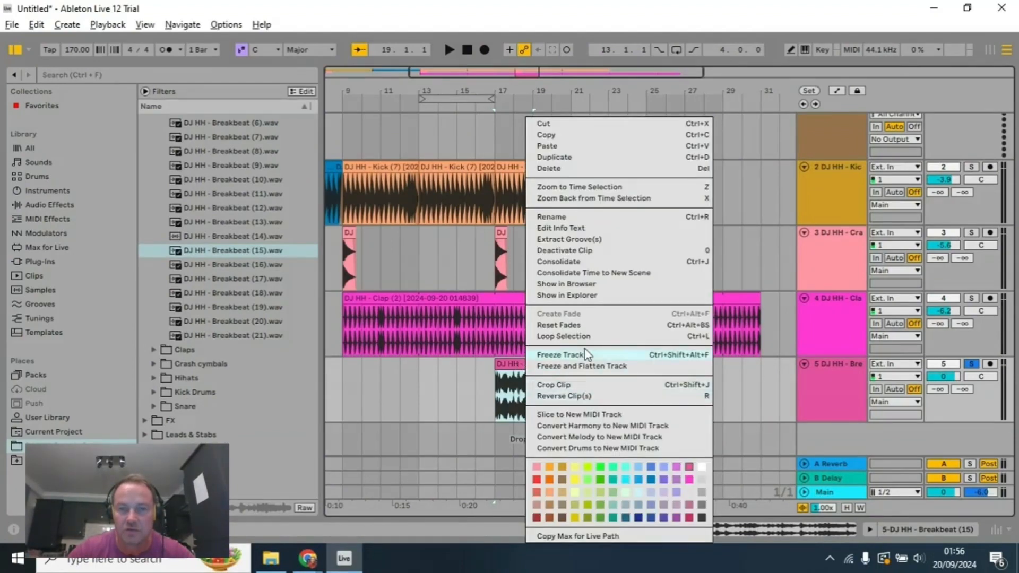
{"action": "left_click", "coordinate": [516, 369]}
{"action": "double_click", "coordinate": [515, 366]}
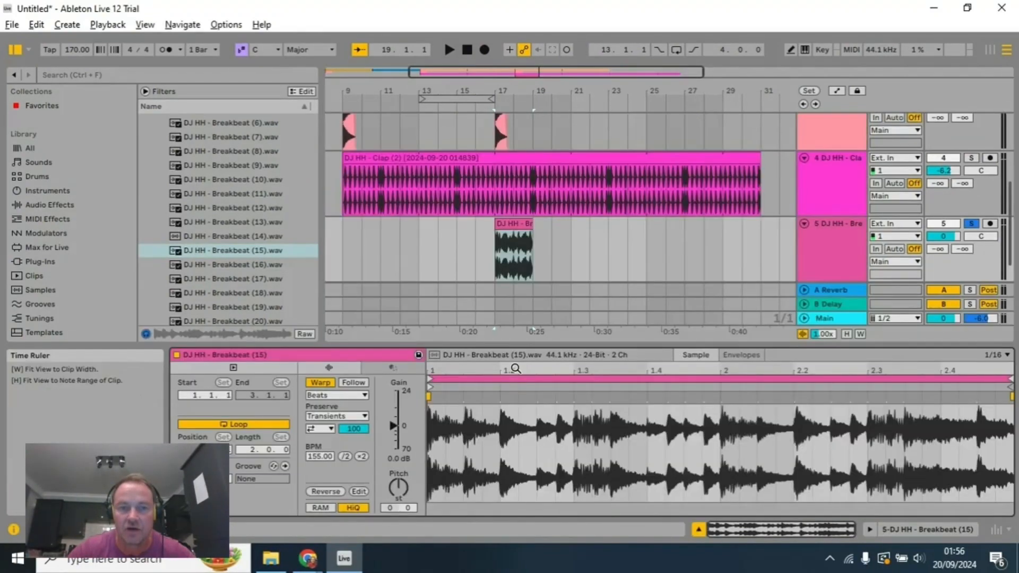
{"action": "left_click", "coordinate": [267, 425]}
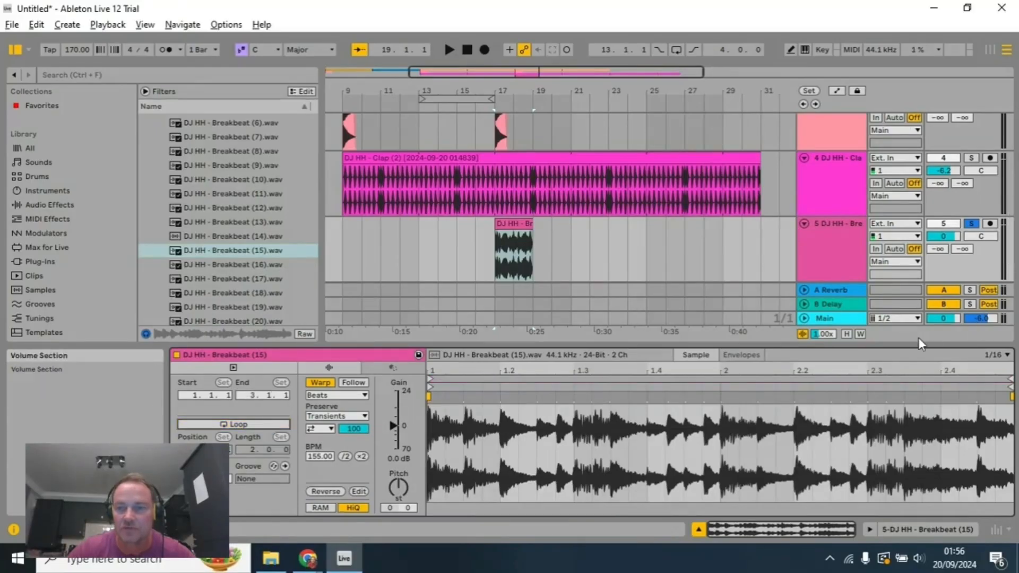
Step: Recolour the two-bar breakbeat clip bright green
{"action": "scroll", "coordinate": [861, 269], "scroll_direction": "down", "scroll_amount": 3}
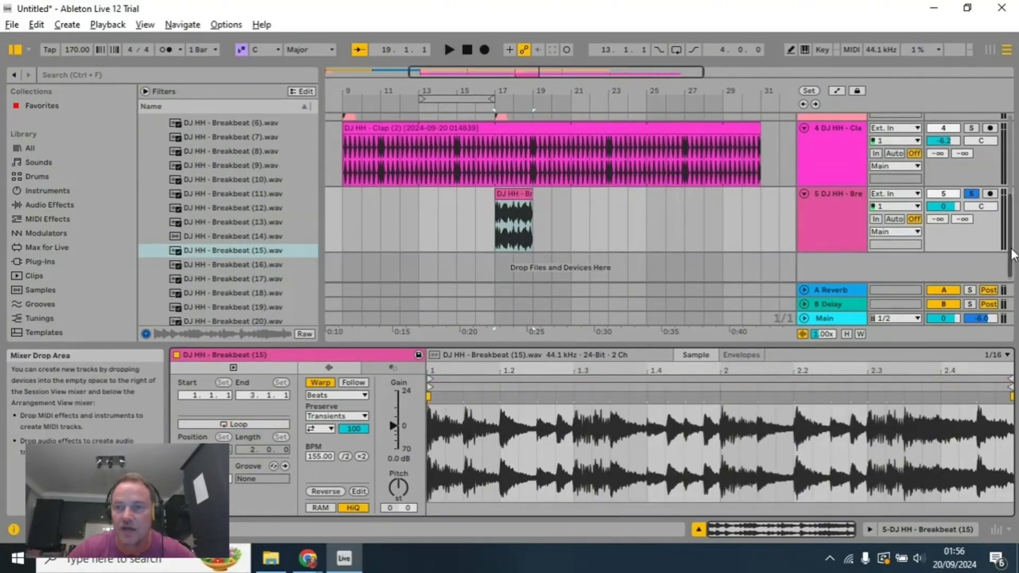
{"action": "scroll", "coordinate": [854, 250], "scroll_direction": "up", "scroll_amount": 2}
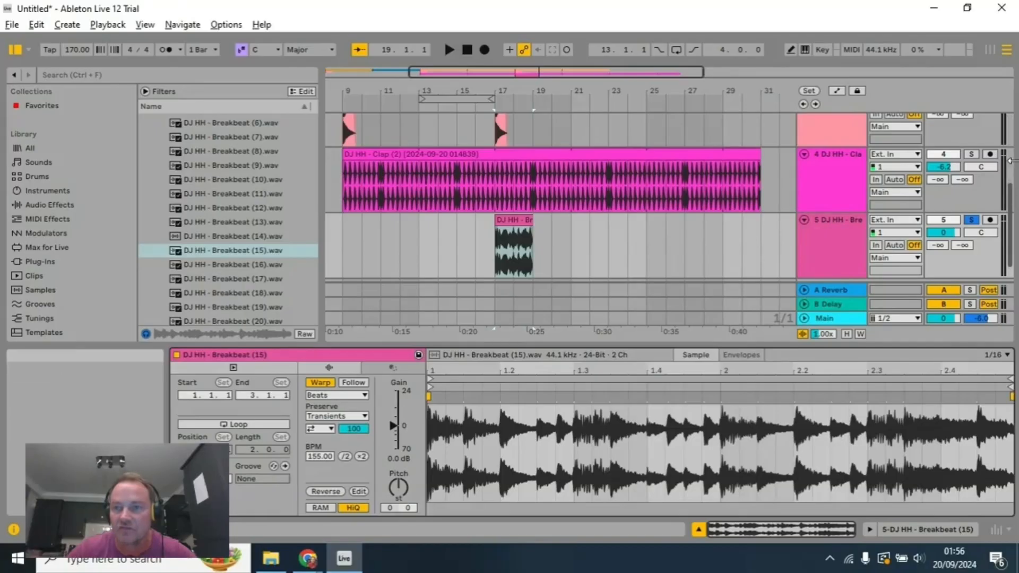
{"action": "scroll", "coordinate": [549, 248], "scroll_direction": "up", "scroll_amount": 5}
{"action": "scroll", "coordinate": [550, 248], "scroll_direction": "down", "scroll_amount": 2}
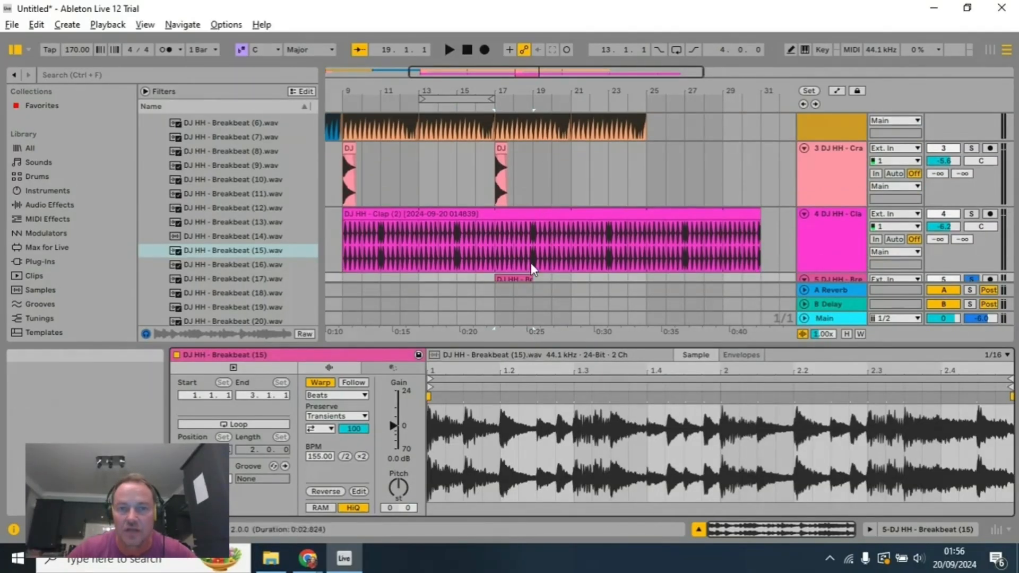
{"action": "scroll", "coordinate": [543, 259], "scroll_direction": "down", "scroll_amount": 5}
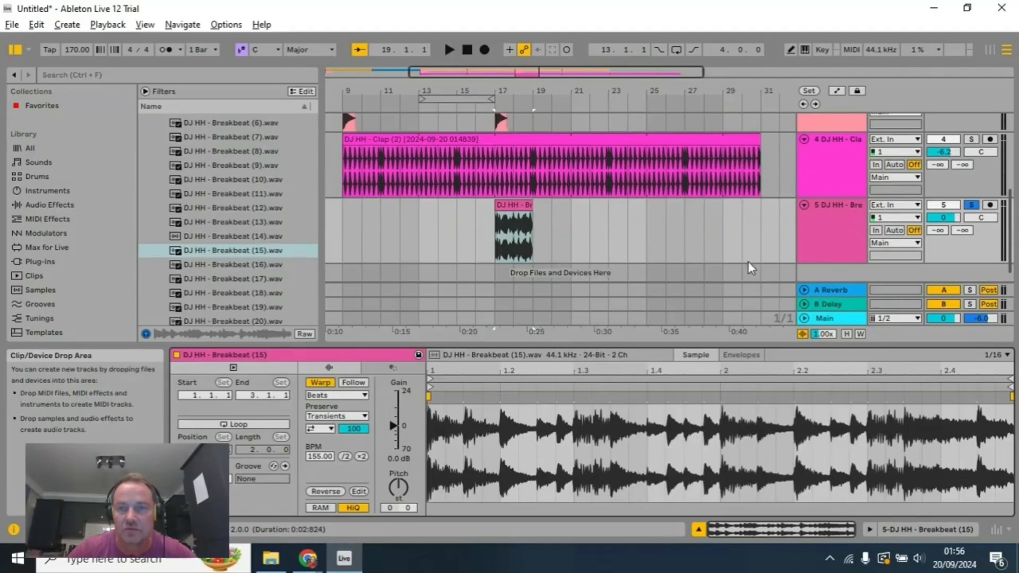
{"action": "right_click", "coordinate": [519, 208]}
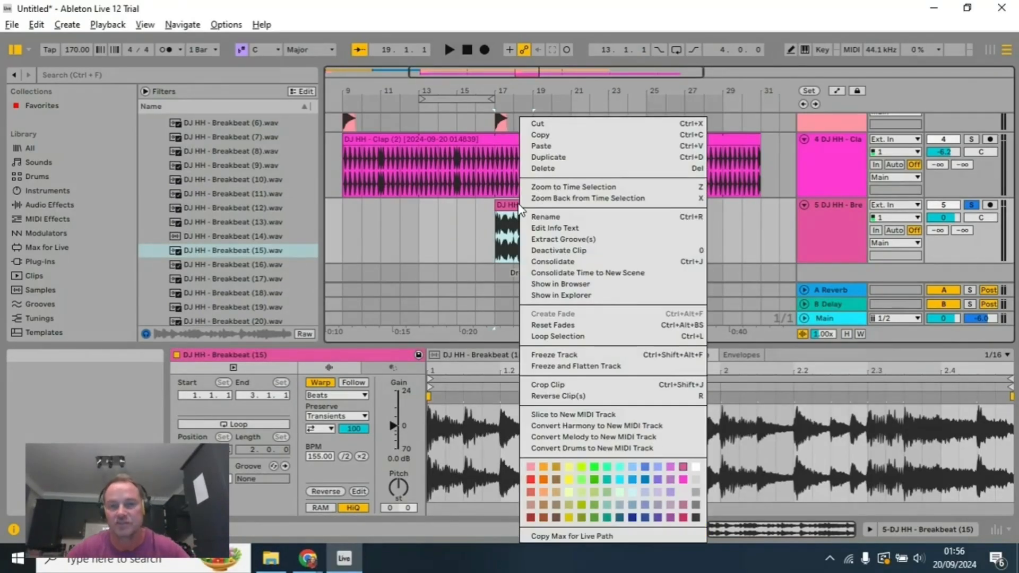
{"action": "left_click", "coordinate": [594, 467]}
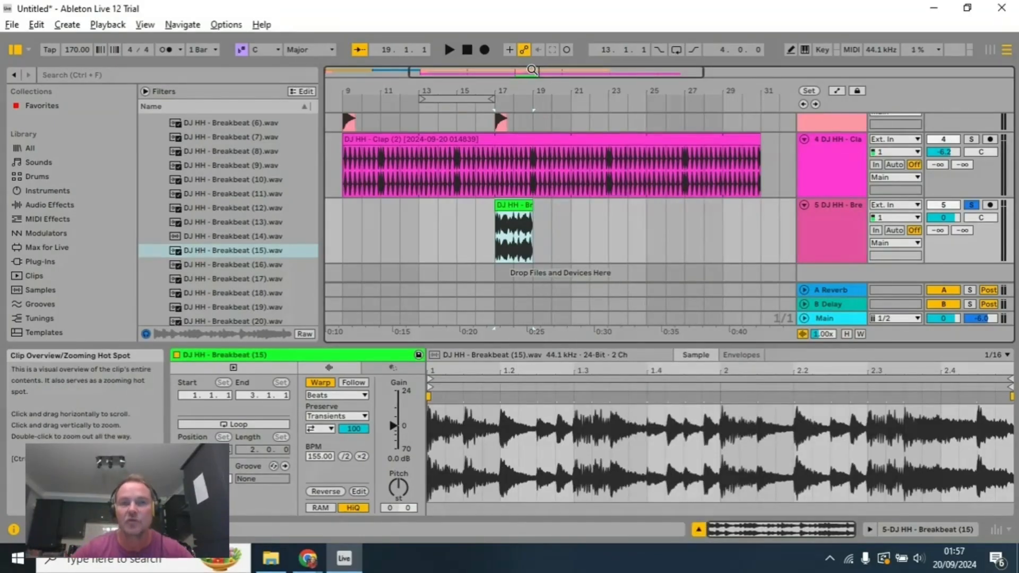
Step: Set the arrangement loop to the green breakbeat clip and play it soloed
{"action": "right_click", "coordinate": [513, 234]}
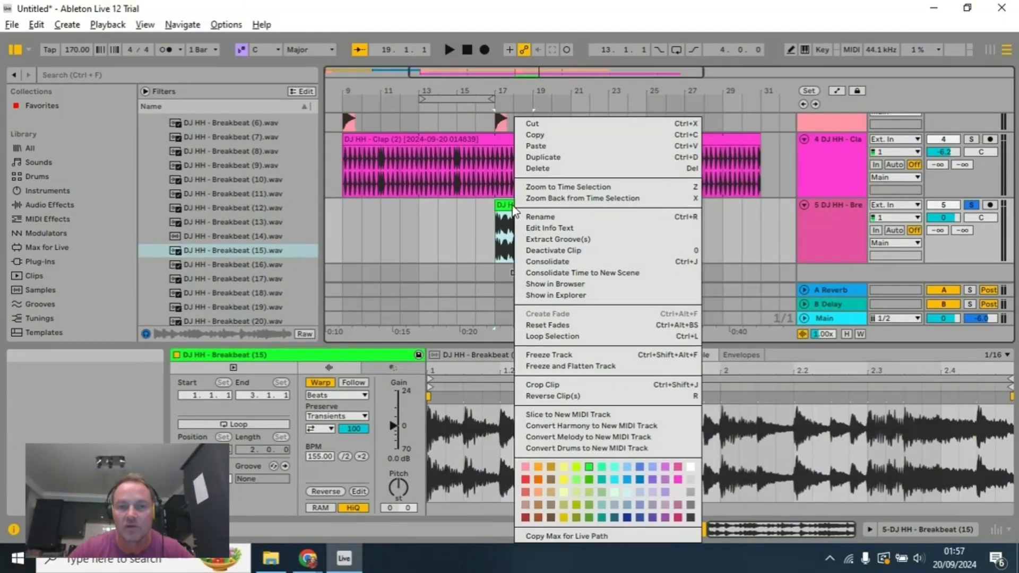
{"action": "left_click", "coordinate": [559, 337]}
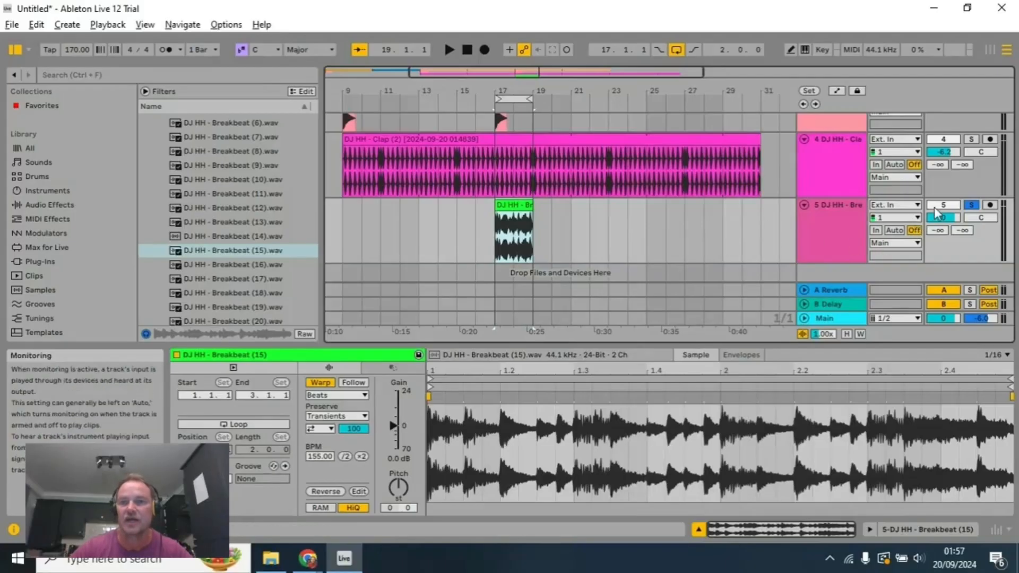
{"action": "left_click", "coordinate": [450, 53]}
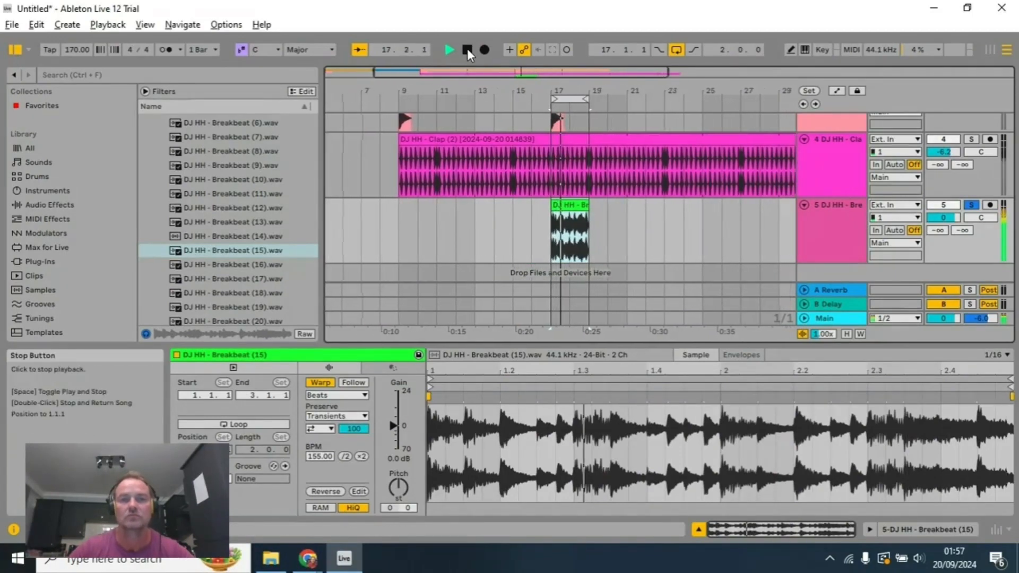
Step: Zoom in on the soloed two-bar breakbeat clip and play it to locate a cutting point in its second bar
{"action": "left_click", "coordinate": [467, 49]}
{"action": "scroll", "coordinate": [609, 239], "scroll_direction": "down", "scroll_amount": 2}
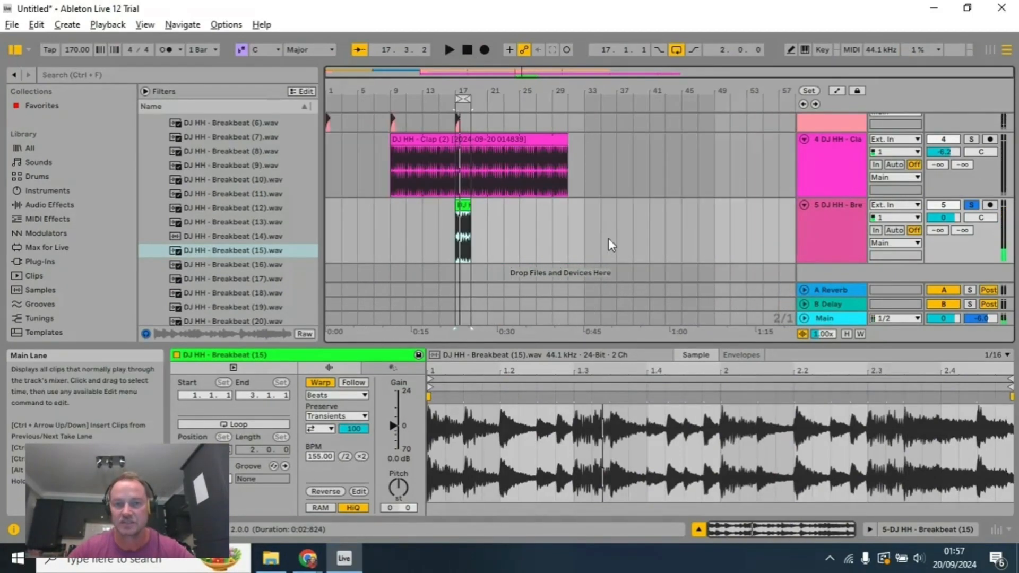
{"action": "scroll", "coordinate": [608, 238], "scroll_direction": "up", "scroll_amount": 5}
{"action": "left_click_drag", "start_coordinate": [518, 93], "coordinate": [518, 93]}
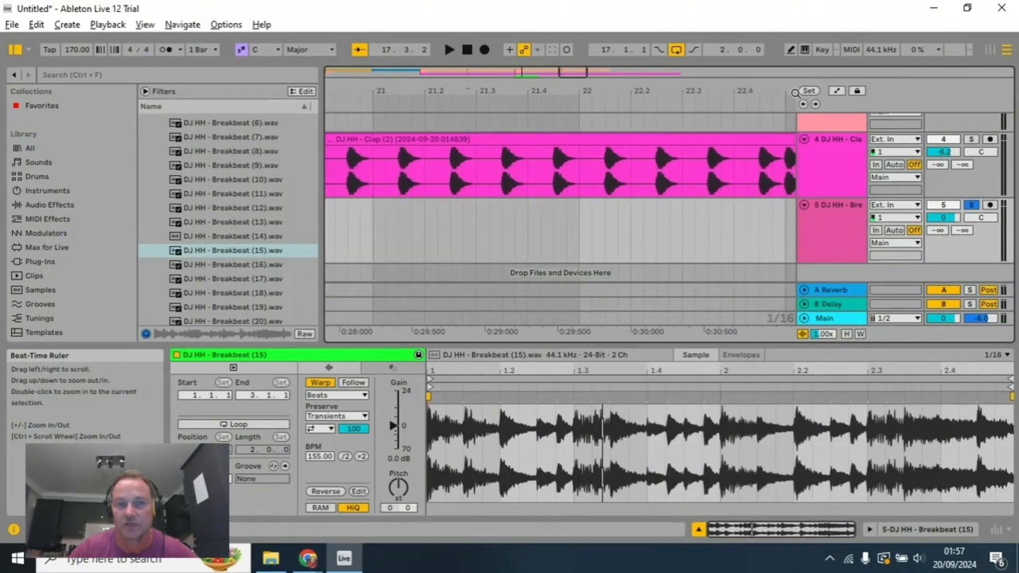
{"action": "left_click_drag", "start_coordinate": [434, 90], "coordinate": [434, 90]}
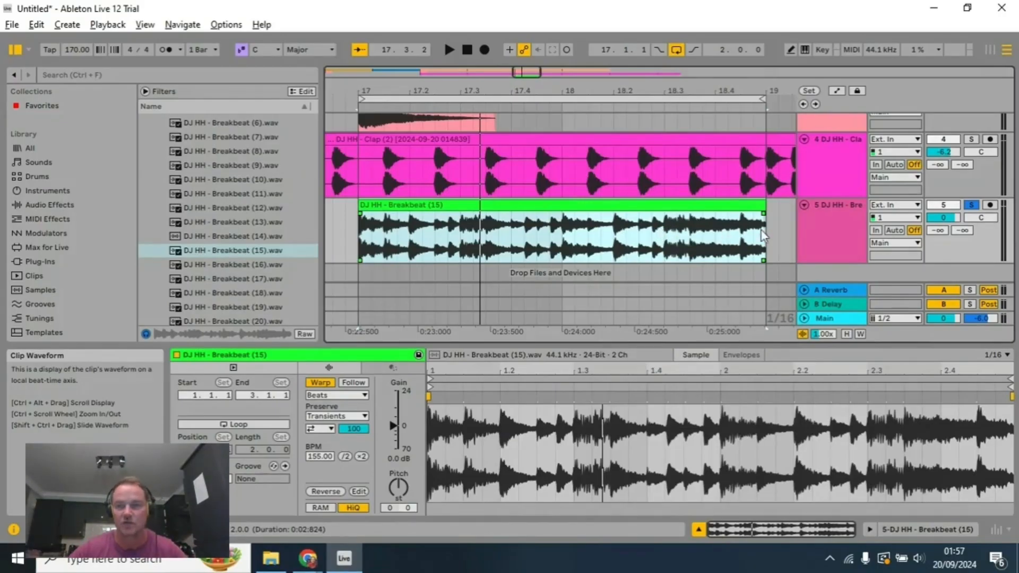
{"action": "left_click", "coordinate": [450, 50]}
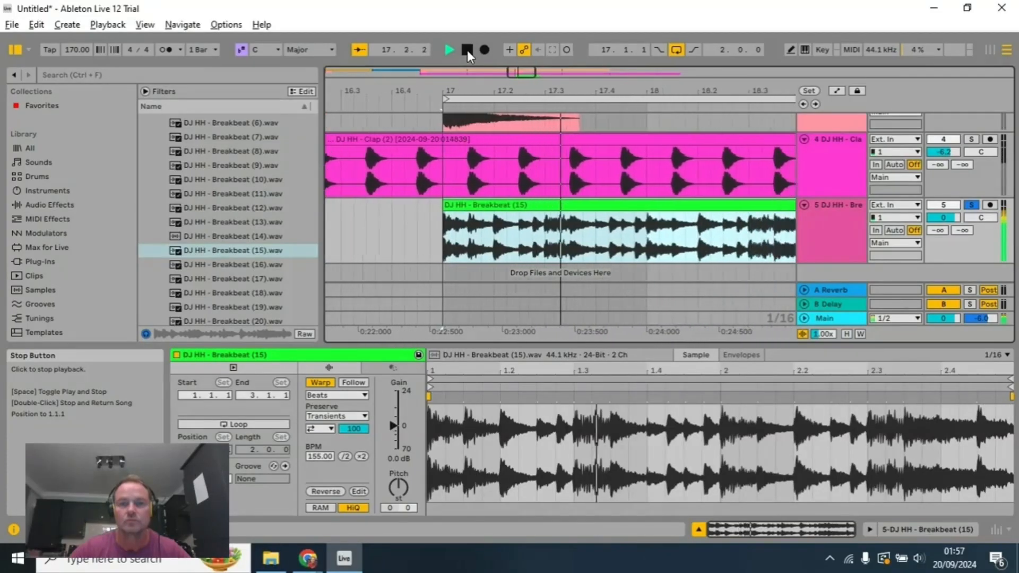
{"action": "left_click", "coordinate": [467, 50]}
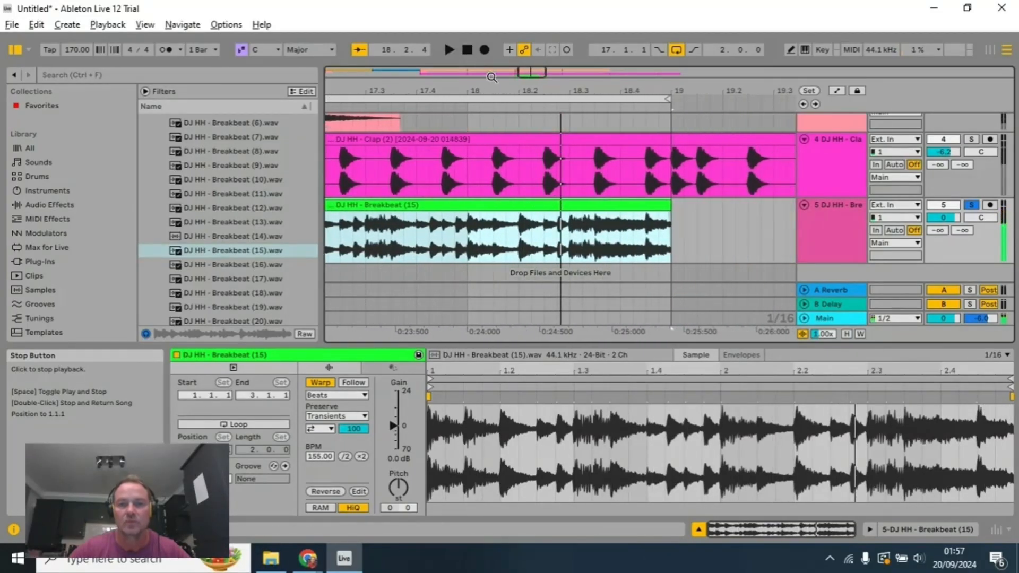
Step: Split the green breakbeat clip at position 18.3, separating its last half bar
{"action": "left_click", "coordinate": [568, 230]}
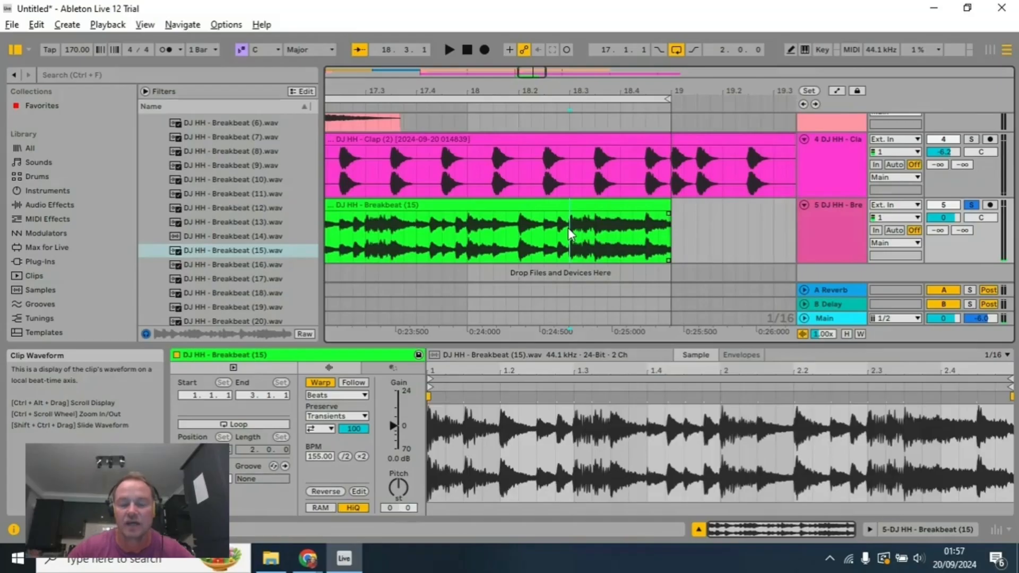
{"action": "right_click", "coordinate": [568, 228]}
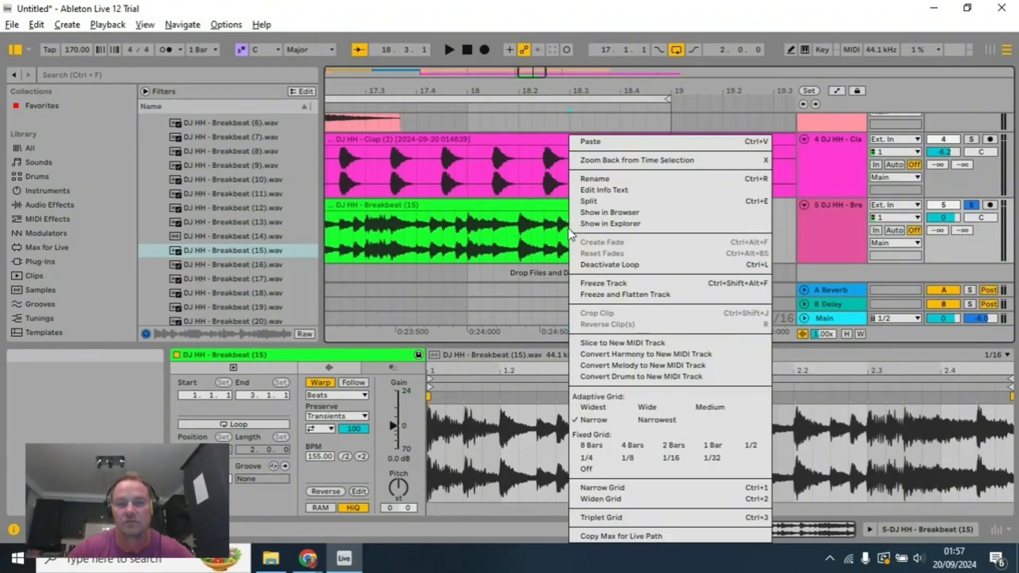
{"action": "left_click", "coordinate": [623, 205]}
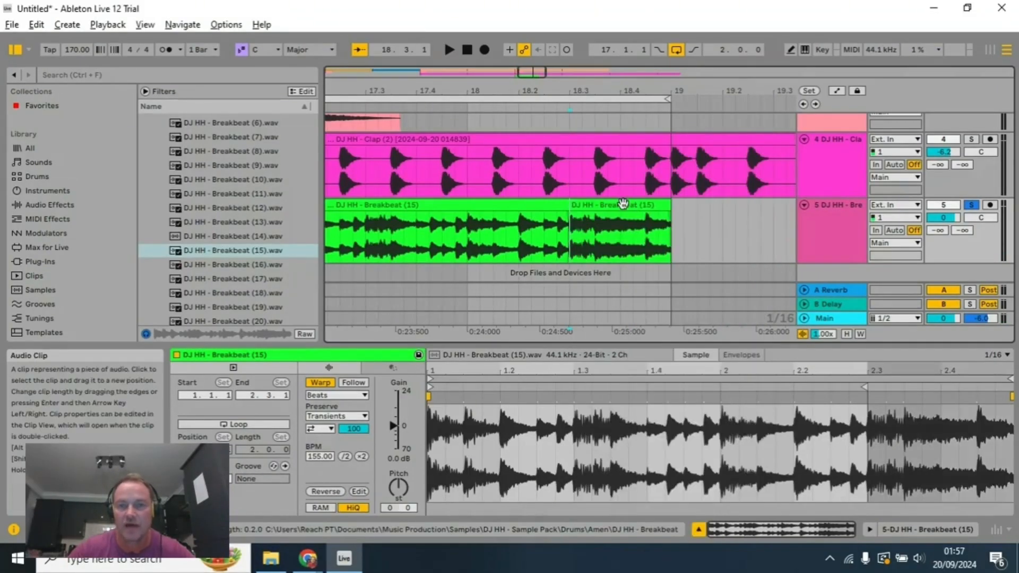
{"action": "right_click", "coordinate": [570, 239]}
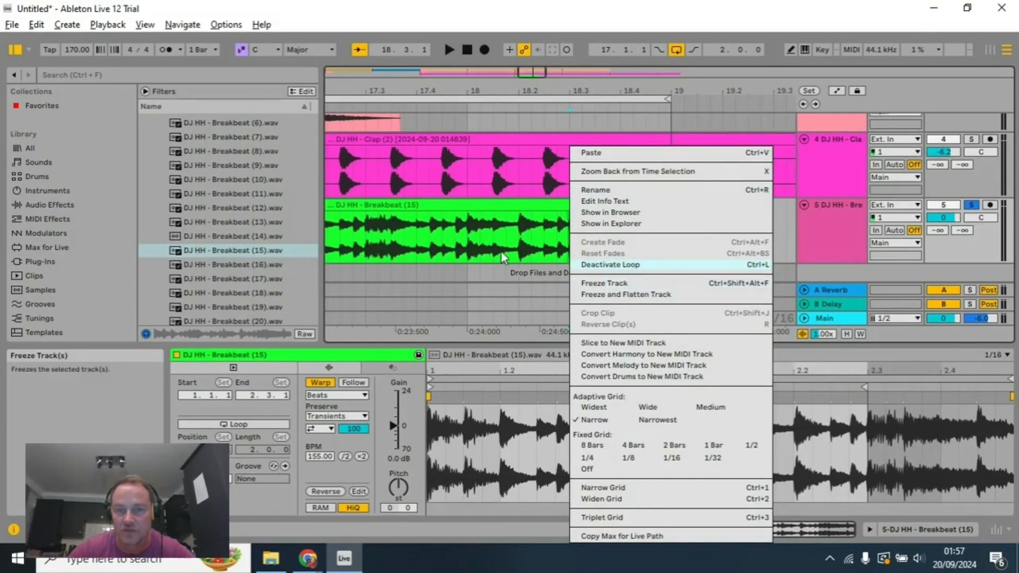
{"action": "left_click", "coordinate": [493, 215]}
{"action": "right_click", "coordinate": [496, 221]}
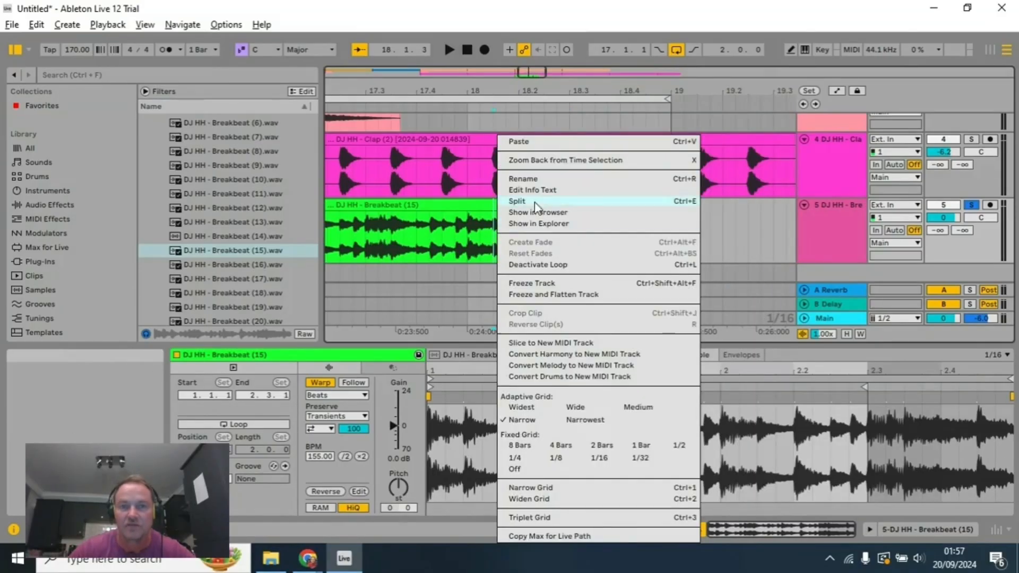
{"action": "left_click", "coordinate": [419, 204]}
Step: Move the separated half-bar breakbeat piece out of the loop to bar 22 on the same track
{"action": "left_click", "coordinate": [579, 205]}
{"action": "scroll", "coordinate": [473, 228], "scroll_direction": "down", "scroll_amount": 8}
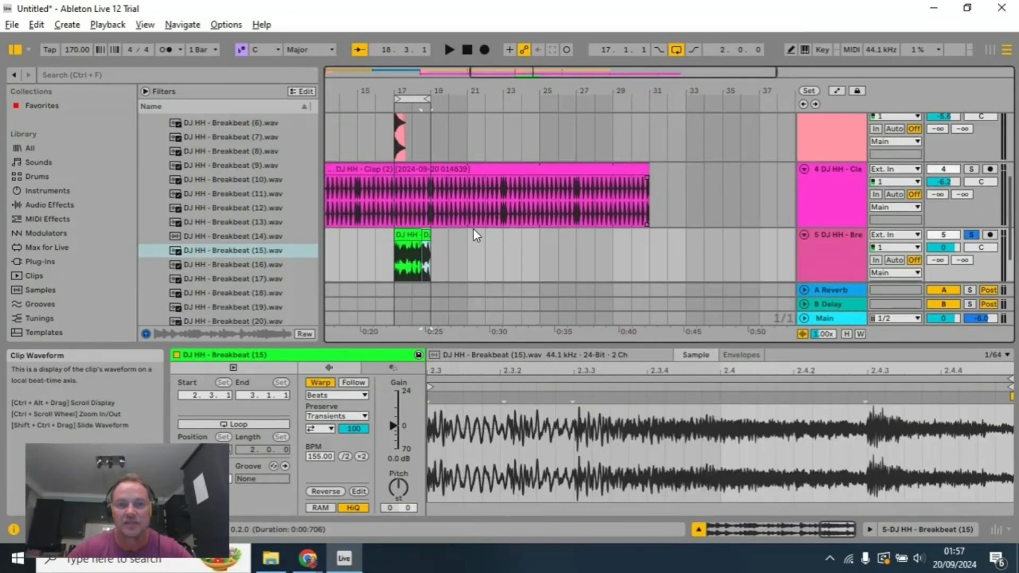
{"action": "scroll", "coordinate": [473, 228], "scroll_direction": "up", "scroll_amount": 3}
{"action": "left_click_drag", "start_coordinate": [394, 92], "coordinate": [485, 92]}
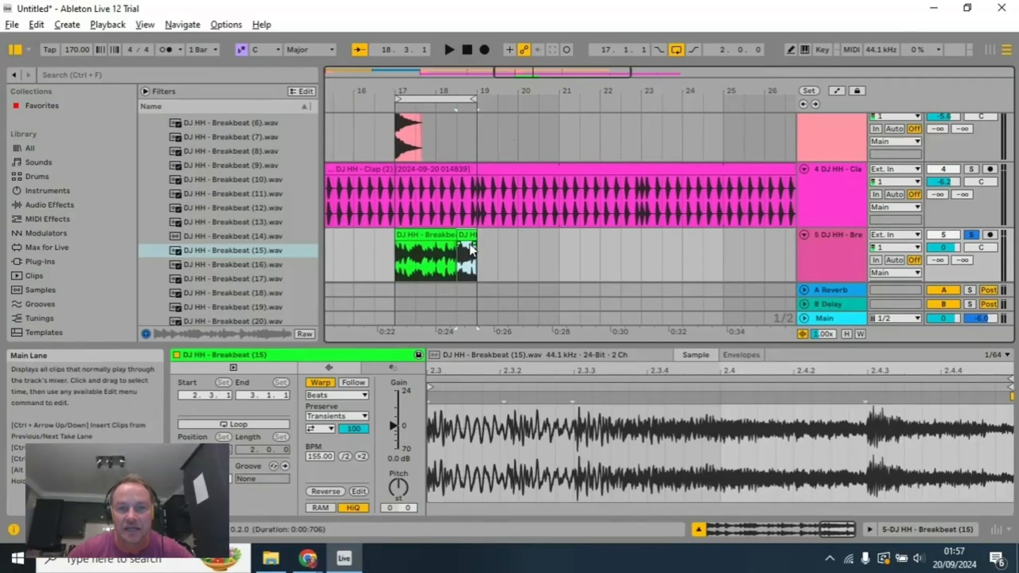
{"action": "left_click_drag", "start_coordinate": [468, 235], "coordinate": [607, 243]}
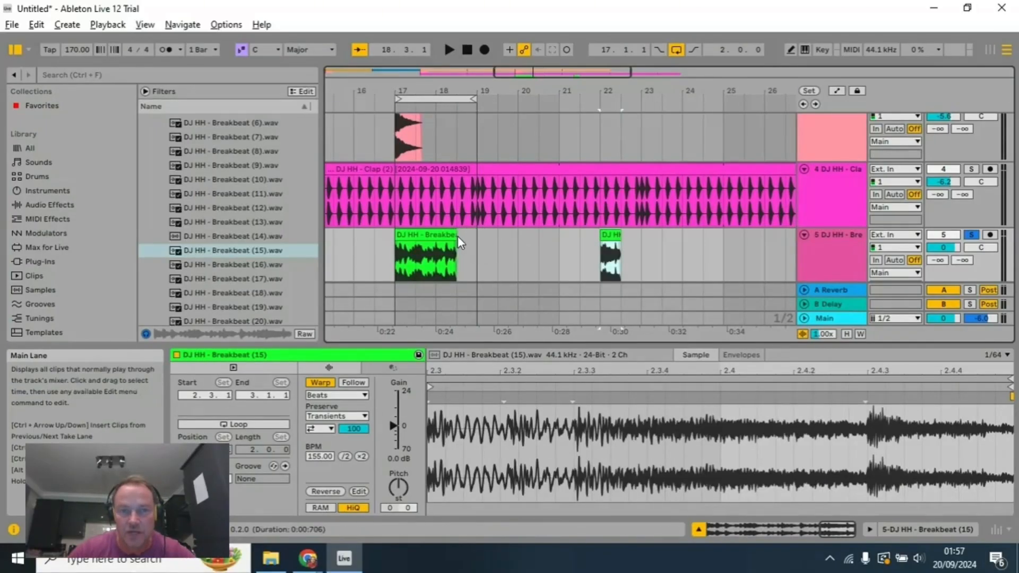
Step: Shorten the remaining breakbeat clip to one bar, ending at bar 18, and duplicate it directly after itself
{"action": "left_click_drag", "start_coordinate": [456, 236], "coordinate": [436, 236]}
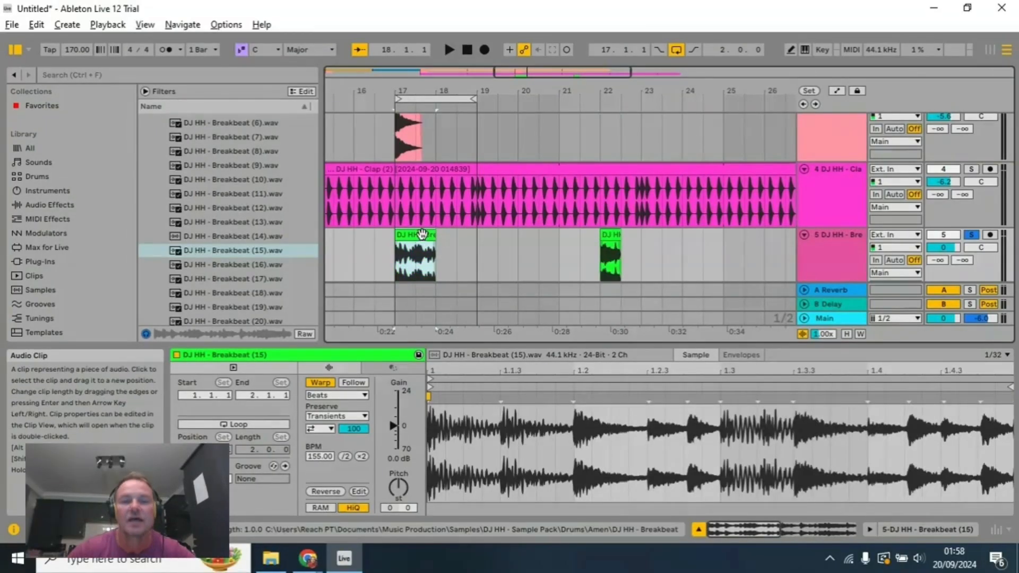
{"action": "right_click", "coordinate": [424, 234]}
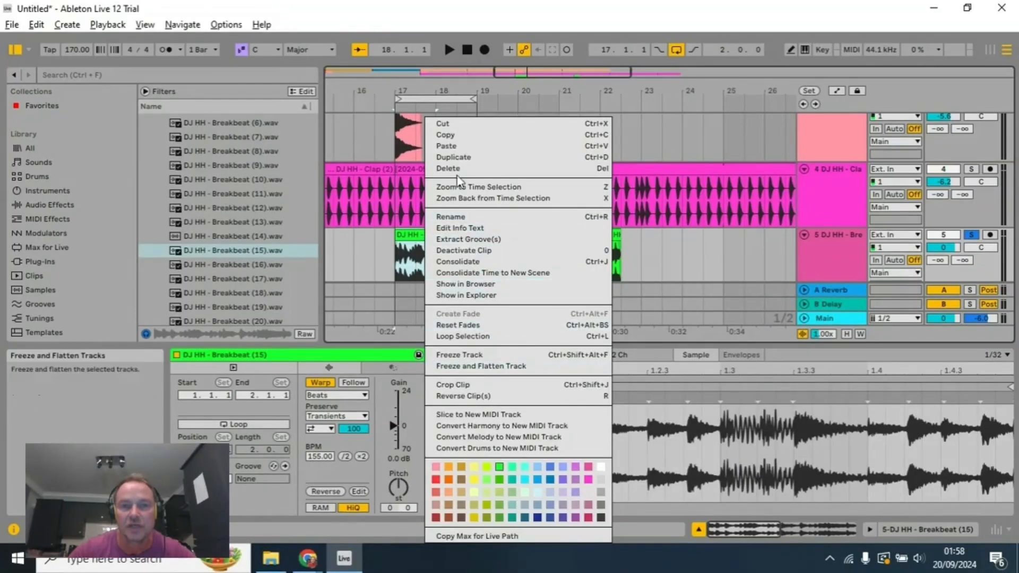
{"action": "left_click", "coordinate": [456, 157]}
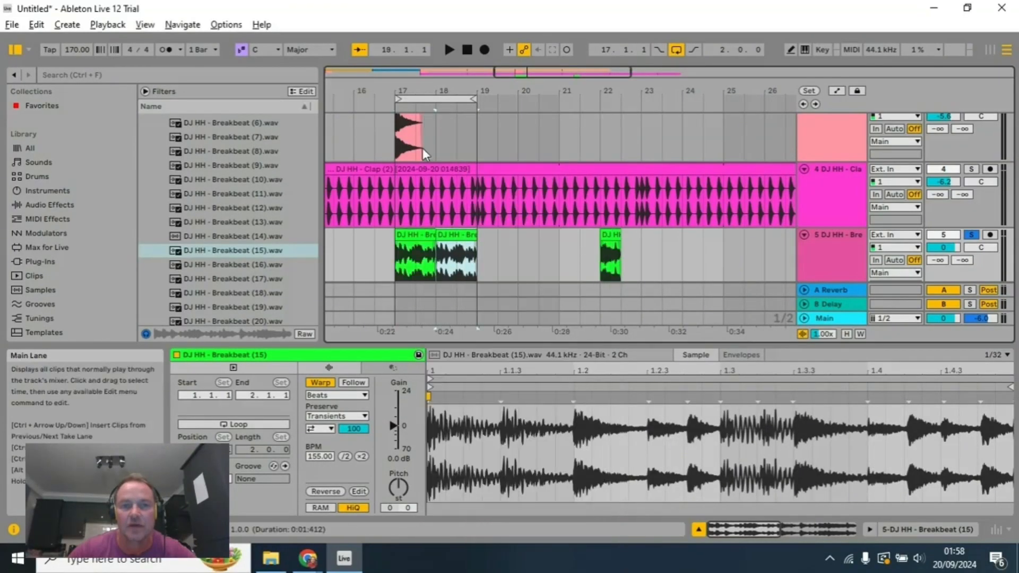
Step: Play the two one-bar breakbeat clips looped between bars 17 and 19
{"action": "left_click", "coordinate": [399, 246]}
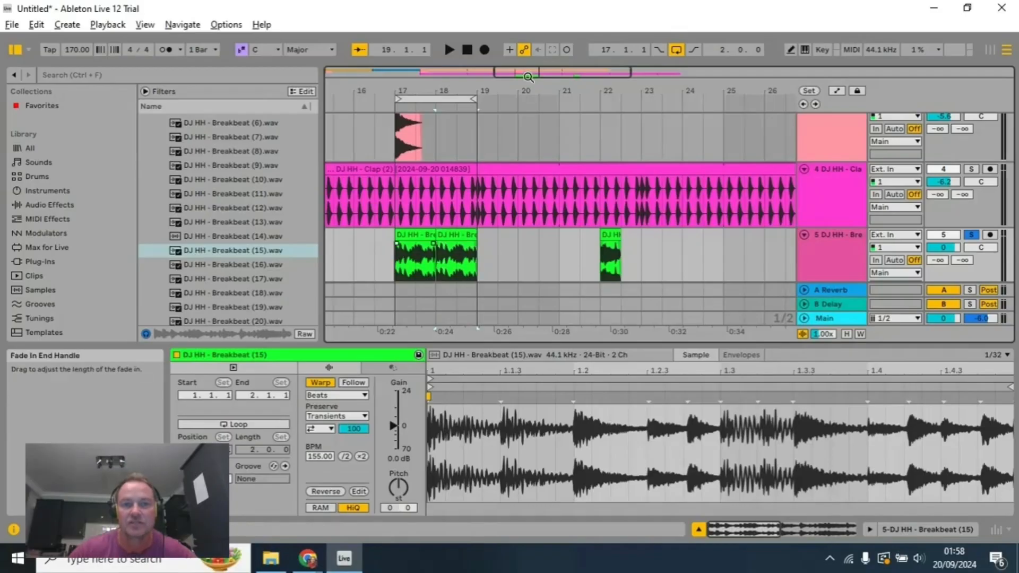
{"action": "left_click", "coordinate": [451, 53]}
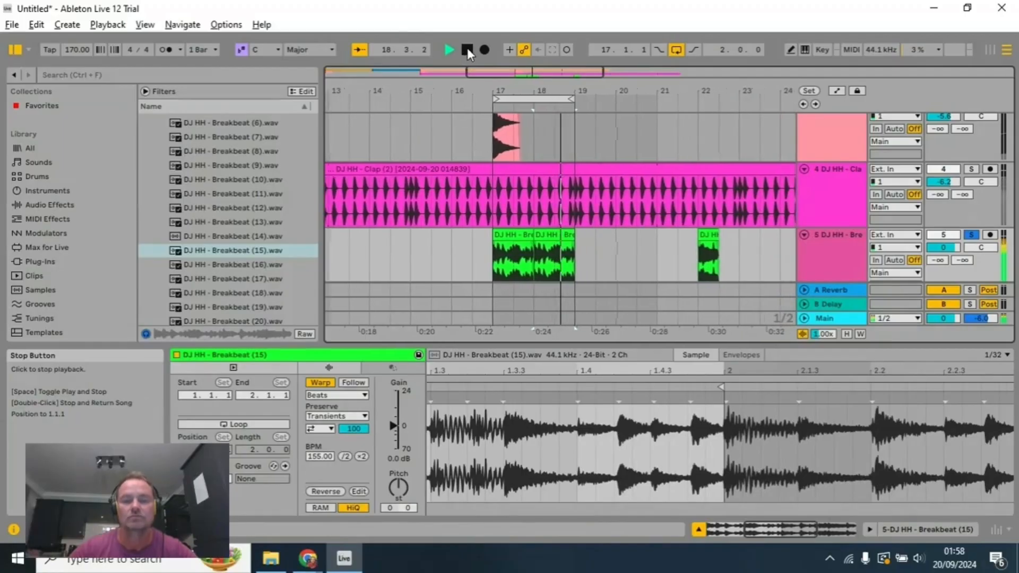
{"action": "left_click", "coordinate": [467, 51]}
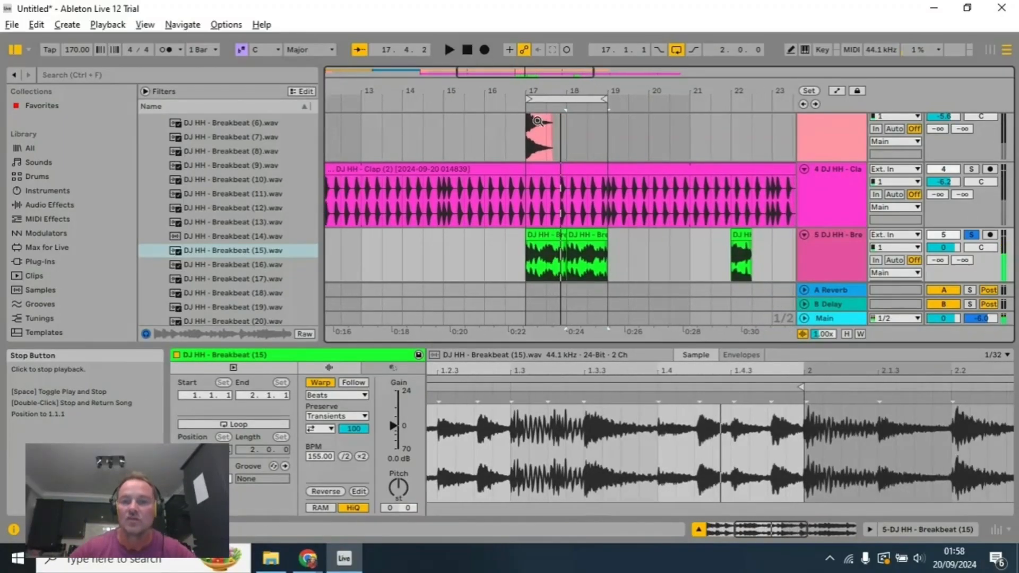
Step: Move the spare half-bar piece further along to 23.3 and duplicate the pair of one-bar breakbeat clips to bars 19–21
{"action": "left_click", "coordinate": [548, 237]}
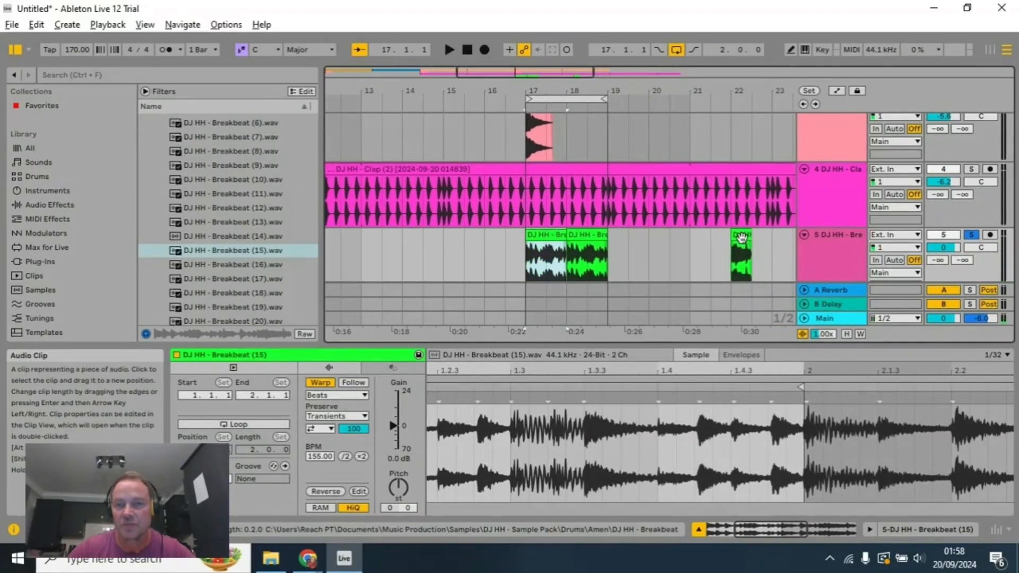
{"action": "left_click_drag", "start_coordinate": [741, 236], "coordinate": [791, 238]}
{"action": "left_click", "coordinate": [542, 235]}
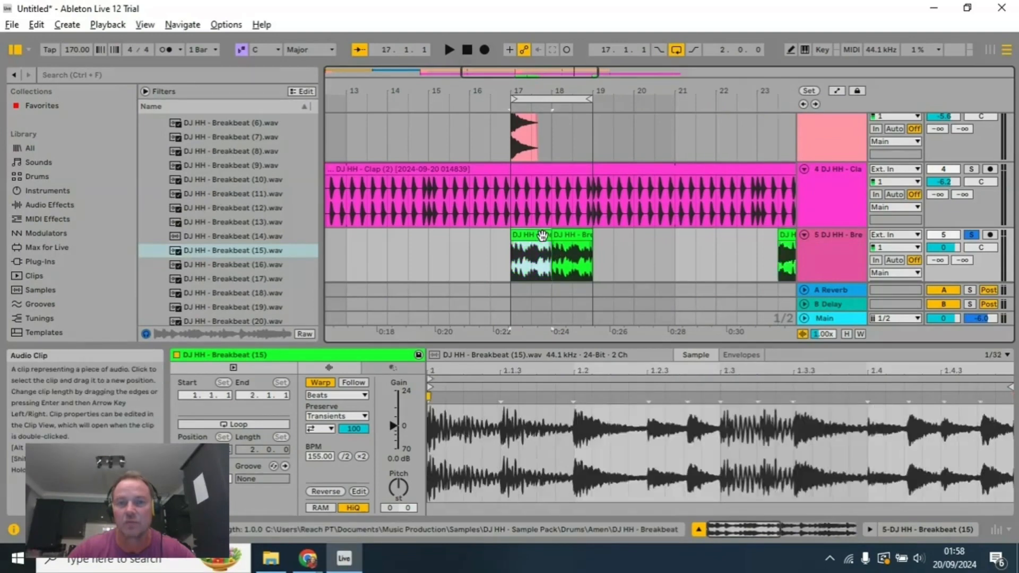
{"action": "left_click", "coordinate": [576, 238], "text": "shift"}
{"action": "key", "text": "ctrl+d"}
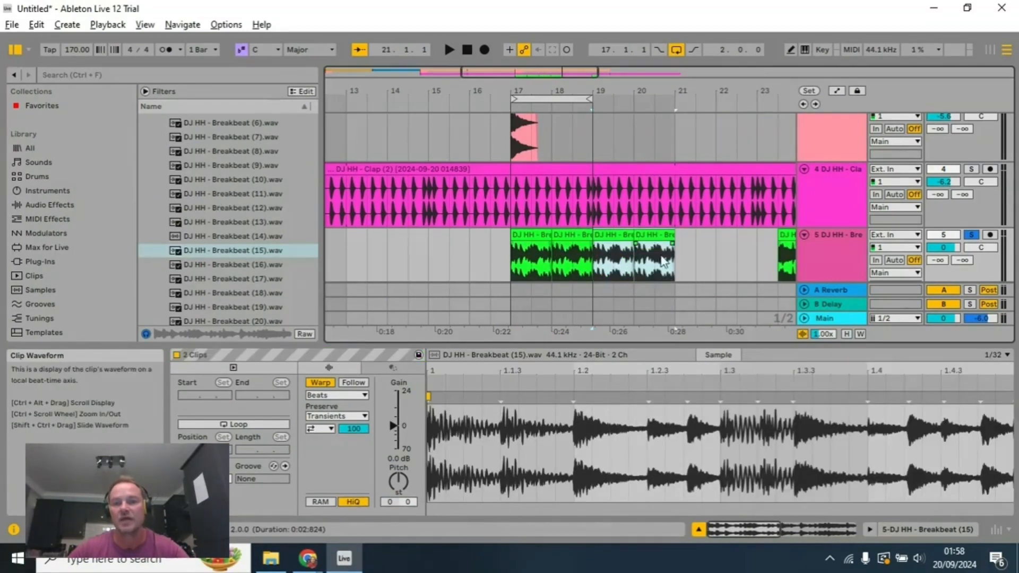
Step: Delete the fourth one-bar breakbeat clip and extend the arrangement loop to four bars, ending at bar 21
{"action": "left_click", "coordinate": [664, 237]}
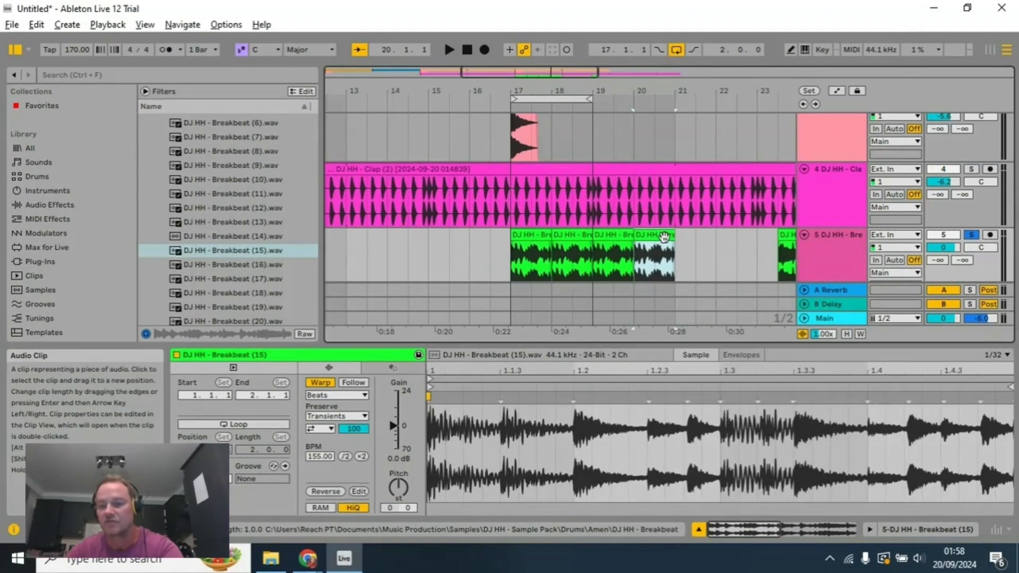
{"action": "key", "text": "Delete"}
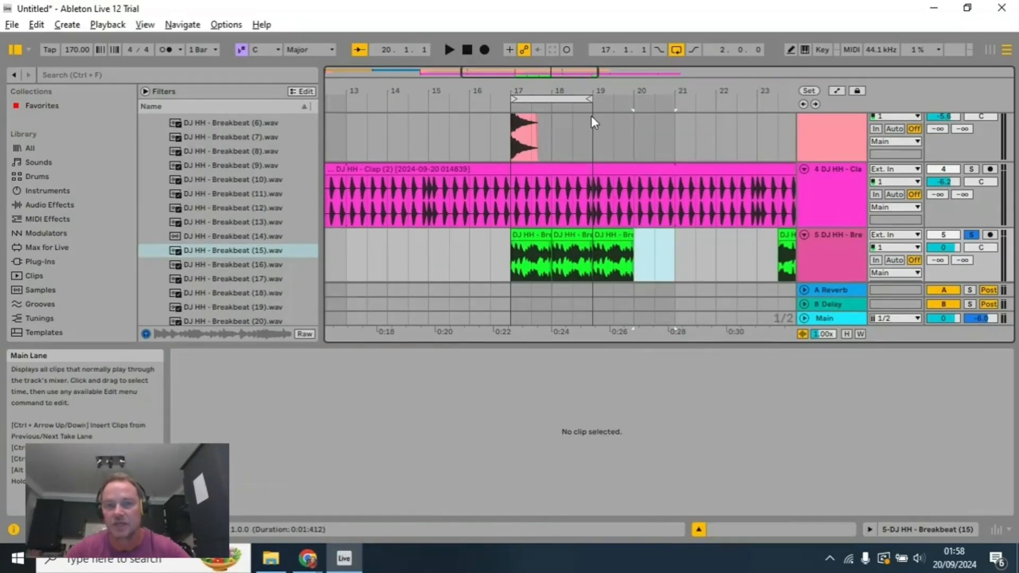
{"action": "left_click_drag", "start_coordinate": [590, 99], "coordinate": [672, 99]}
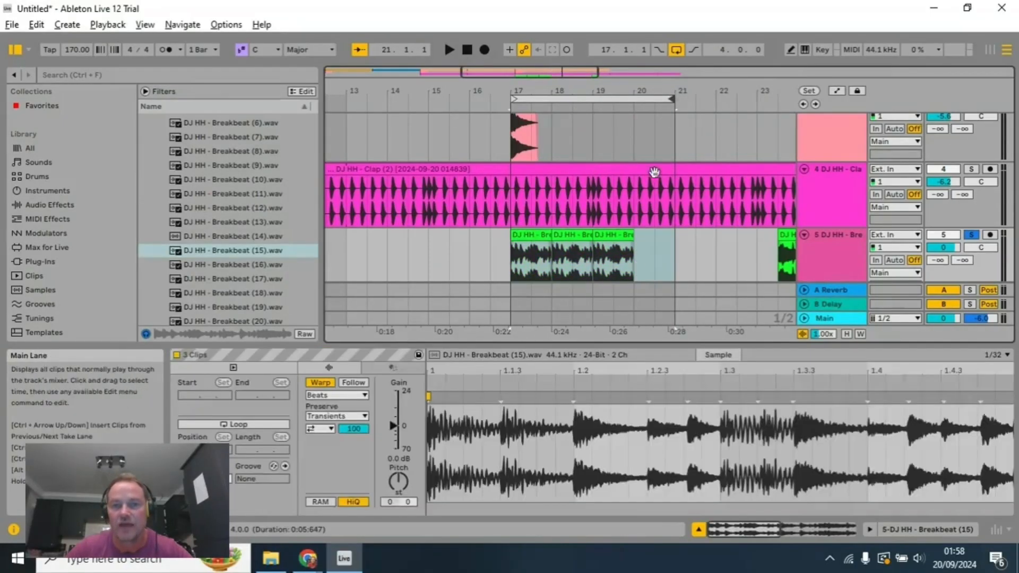
Step: Lengthen the third breakbeat clip to two bars, from bar 19 to bar 21
{"action": "left_click", "coordinate": [630, 250]}
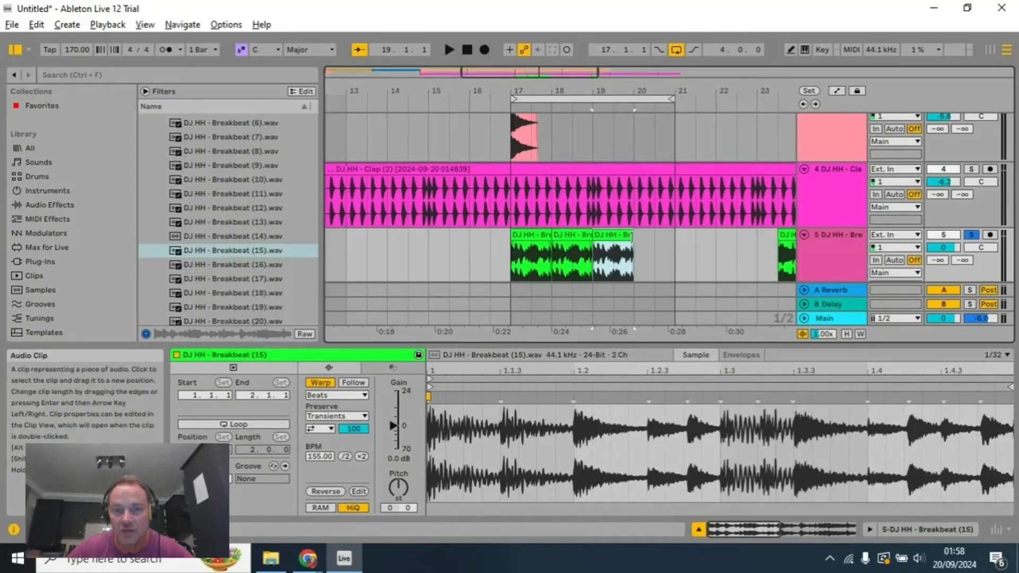
{"action": "left_click_drag", "start_coordinate": [632, 236], "coordinate": [675, 237]}
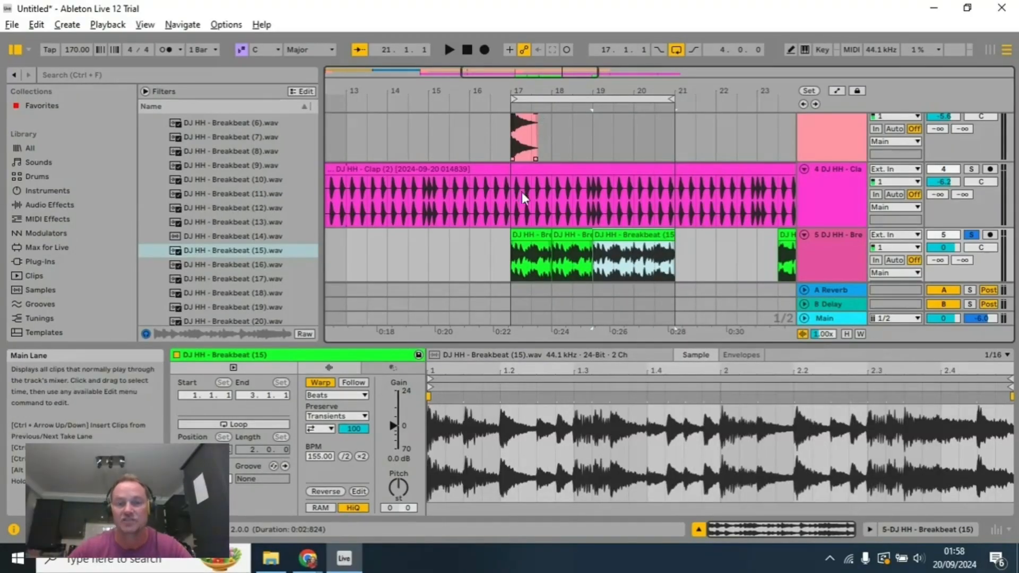
Step: Play the soloed four-bar breakbeat pattern from bar 17
{"action": "left_click", "coordinate": [519, 255]}
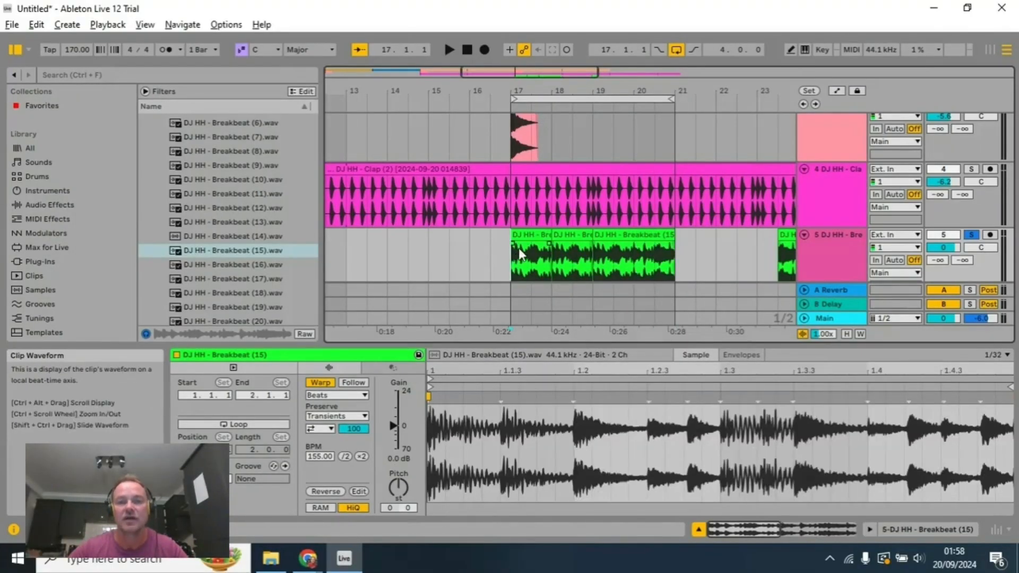
{"action": "left_click", "coordinate": [449, 50]}
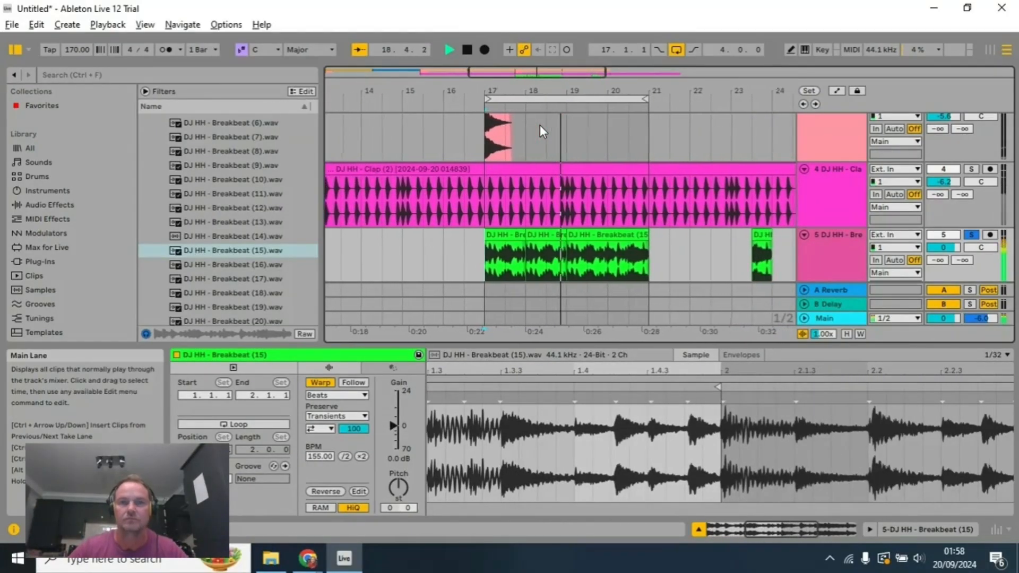
{"action": "left_click", "coordinate": [468, 50]}
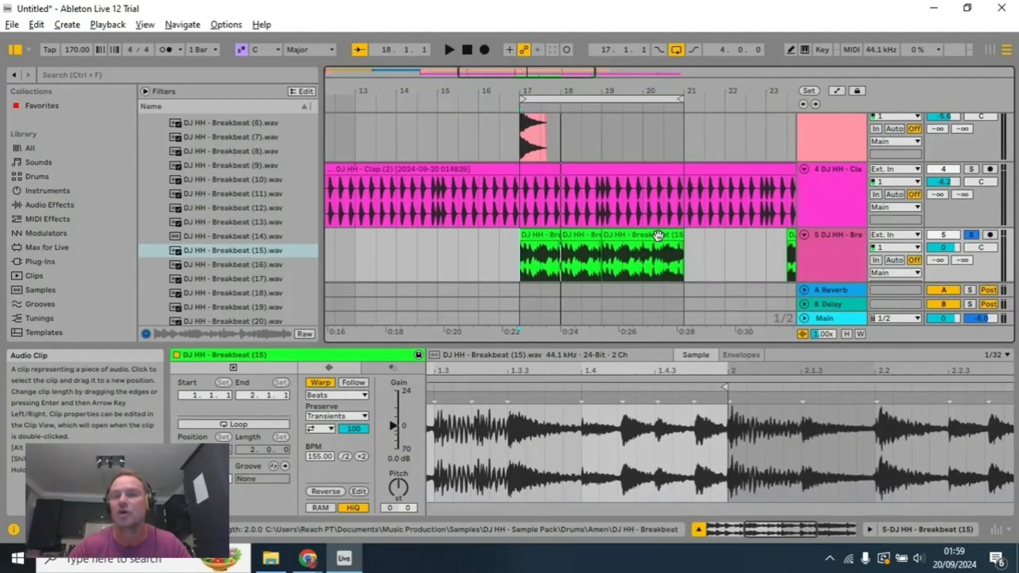
Step: Unsolo the breakbeat track and listen to the four-bar loop together with the other drum tracks
{"action": "left_click", "coordinate": [540, 237]}
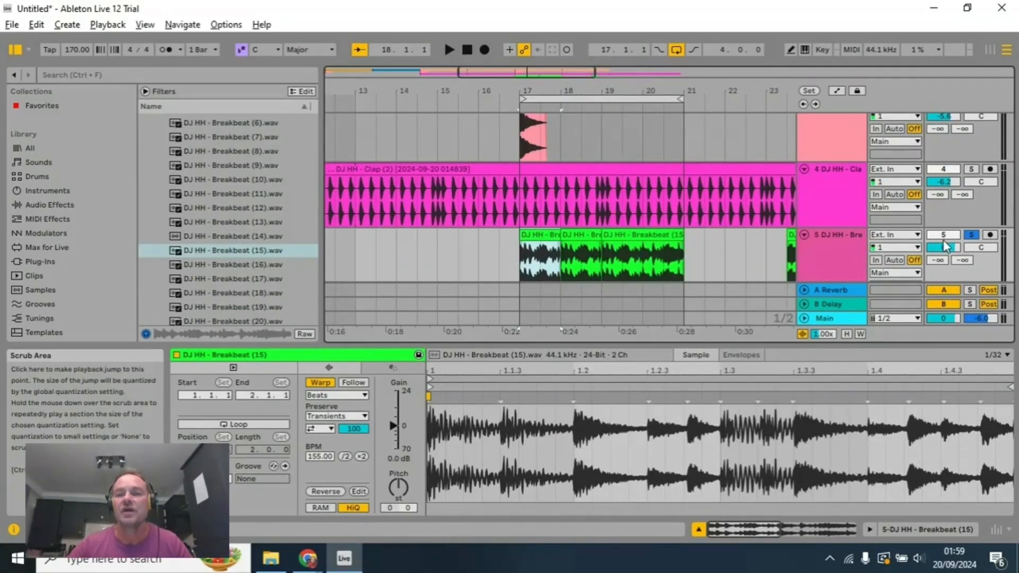
{"action": "left_click", "coordinate": [971, 235]}
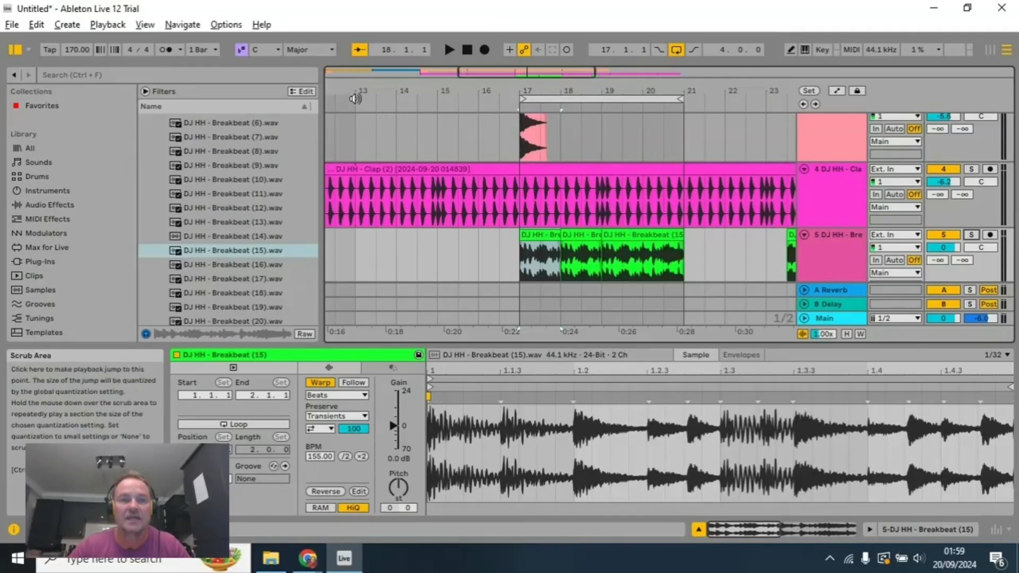
{"action": "left_click", "coordinate": [484, 109]}
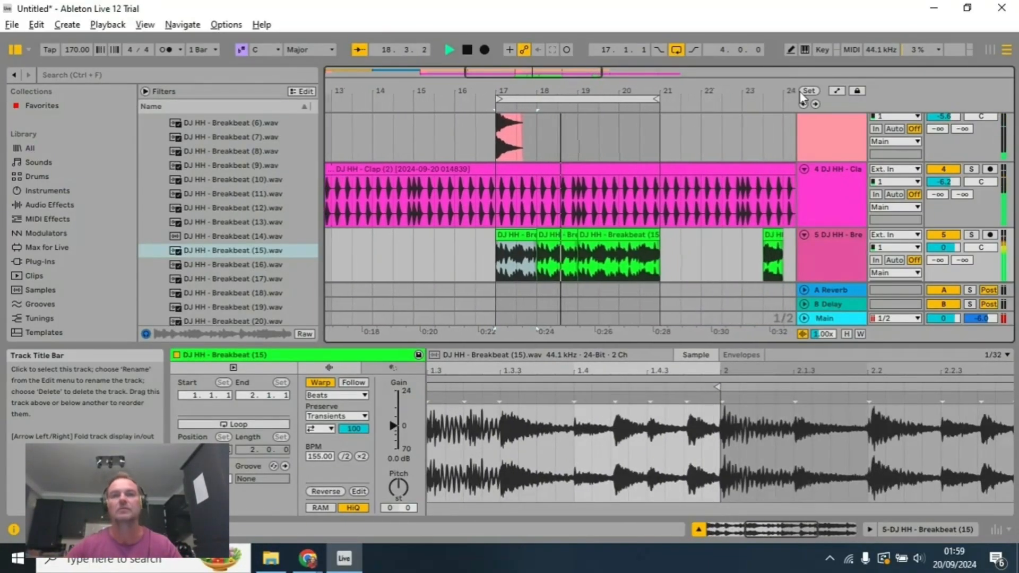
{"action": "left_click", "coordinate": [467, 53]}
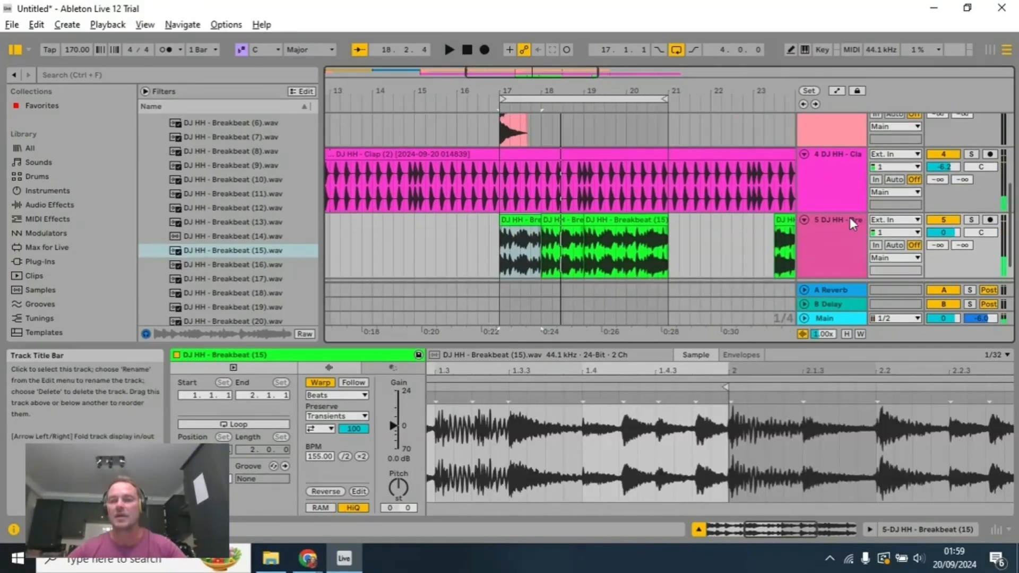
{"action": "scroll", "coordinate": [849, 218], "scroll_direction": "down", "scroll_amount": 3}
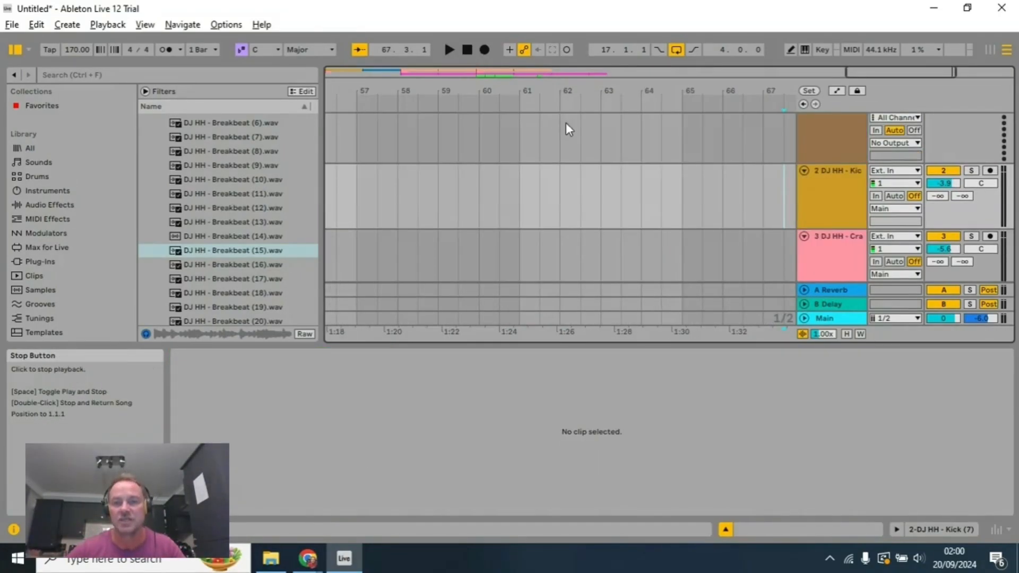
Step: Play the opening bars of the arrangement from bar 1
{"action": "double_click", "coordinate": [468, 50]}
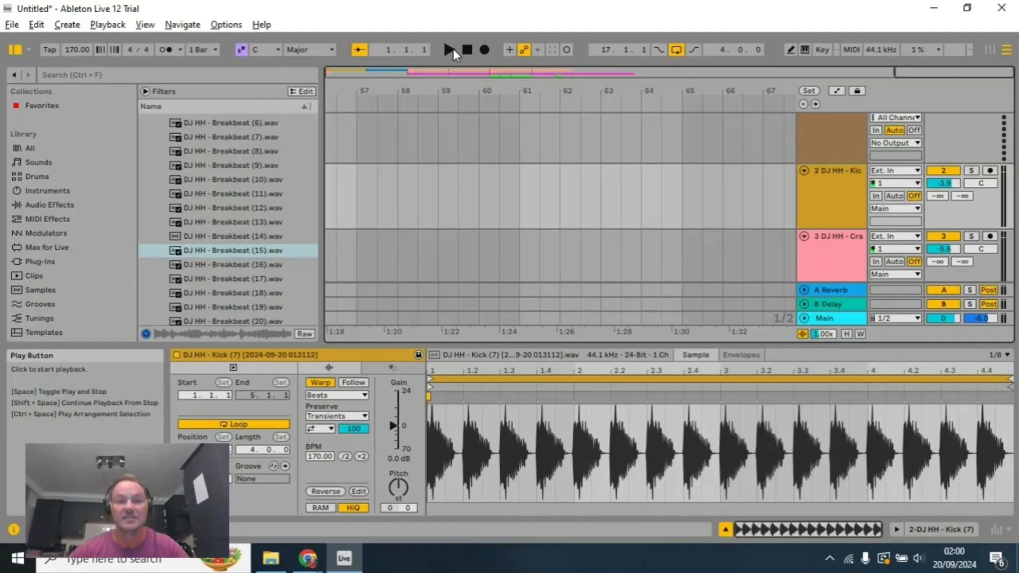
{"action": "left_click", "coordinate": [452, 49]}
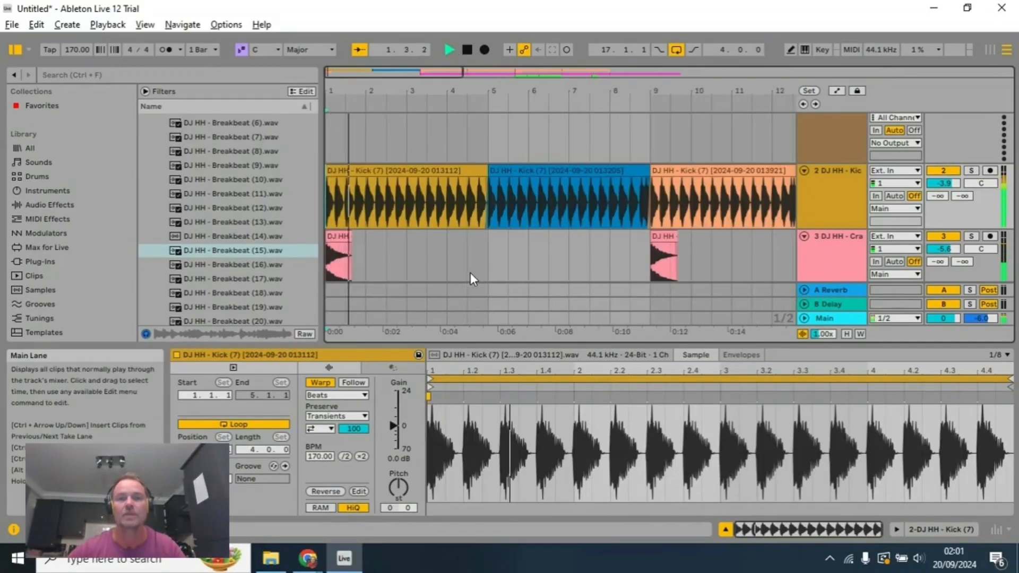
{"action": "left_click", "coordinate": [467, 51]}
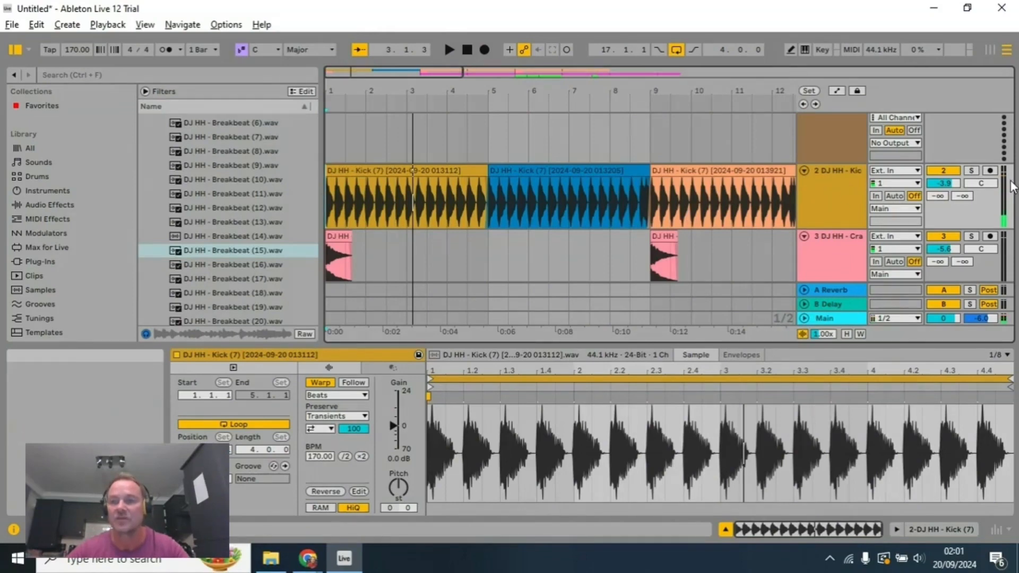
Step: Copy the clap clip that starts at bar 9 and paste it at bar 1 on the clap track
{"action": "scroll", "coordinate": [733, 244], "scroll_direction": "down", "scroll_amount": 1}
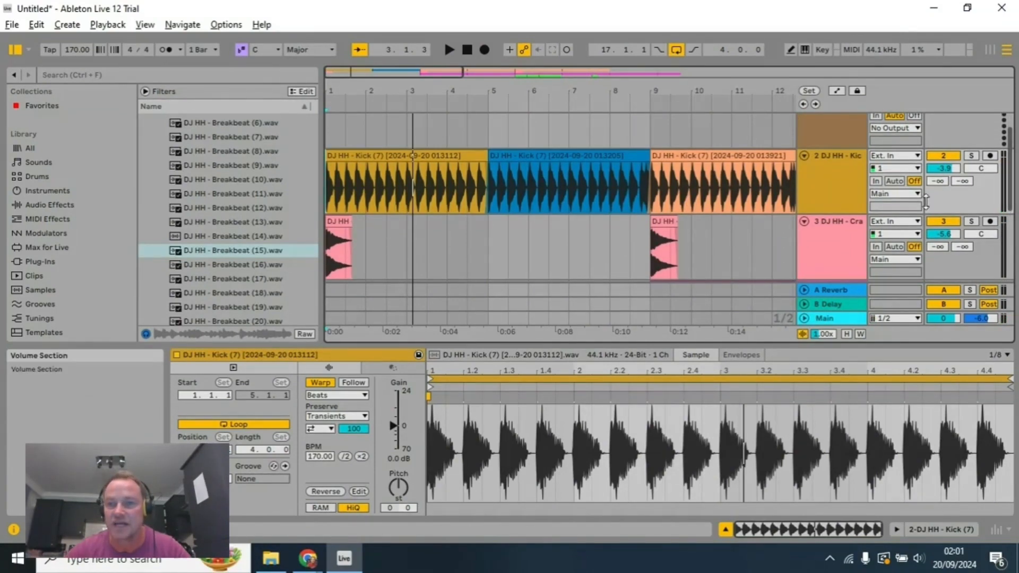
{"action": "scroll", "coordinate": [721, 247], "scroll_direction": "down", "scroll_amount": 4}
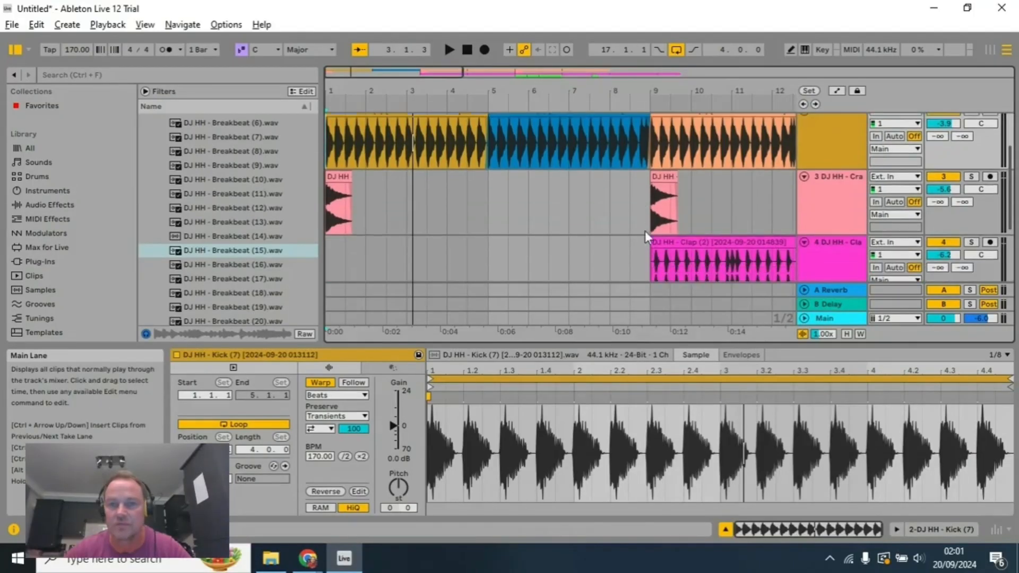
{"action": "left_click", "coordinate": [676, 227]}
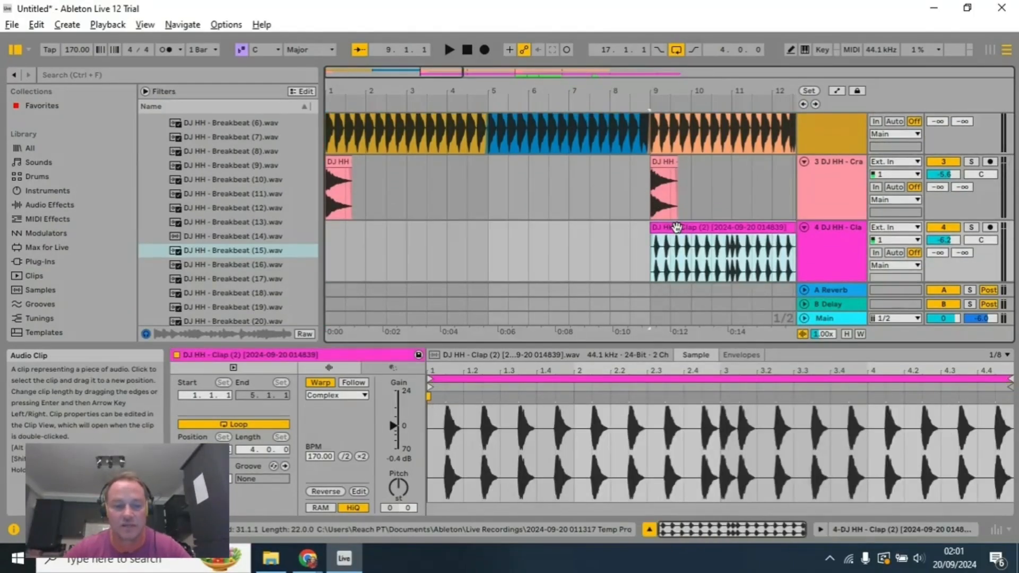
{"action": "left_click", "coordinate": [331, 241]}
{"action": "key", "text": "ctrl+v"}
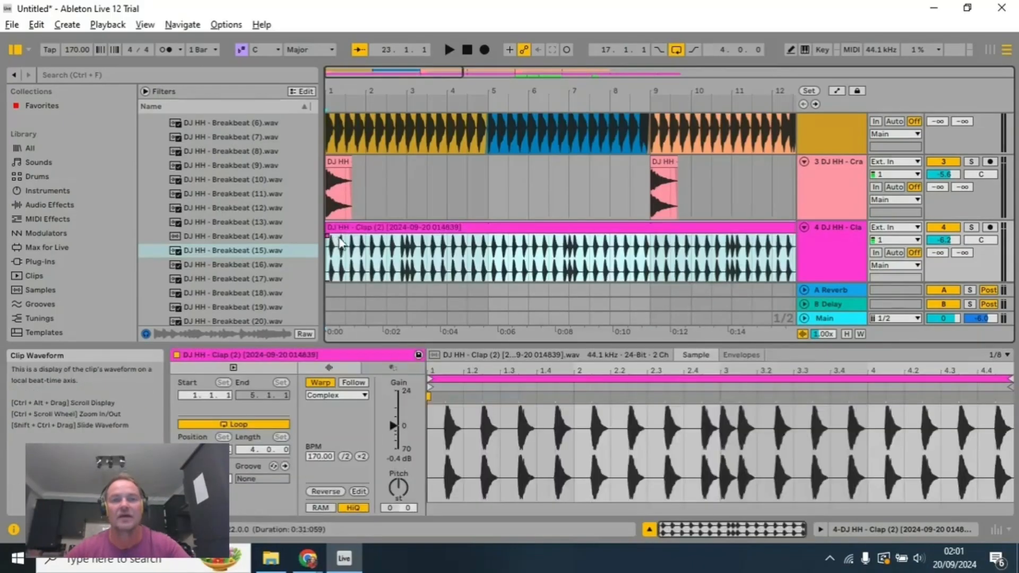
Step: Listen to the opening bars with the claps and delete the first kick clip, from bar 1 to bar 5
{"action": "left_click", "coordinate": [453, 50]}
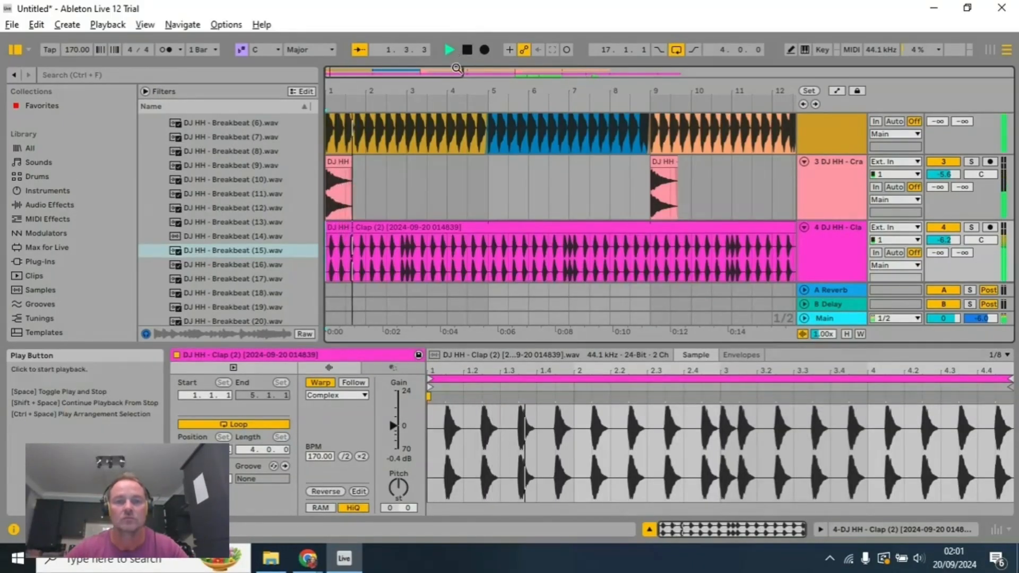
{"action": "scroll", "coordinate": [453, 148], "scroll_direction": "up", "scroll_amount": 2}
{"action": "left_click", "coordinate": [467, 50]}
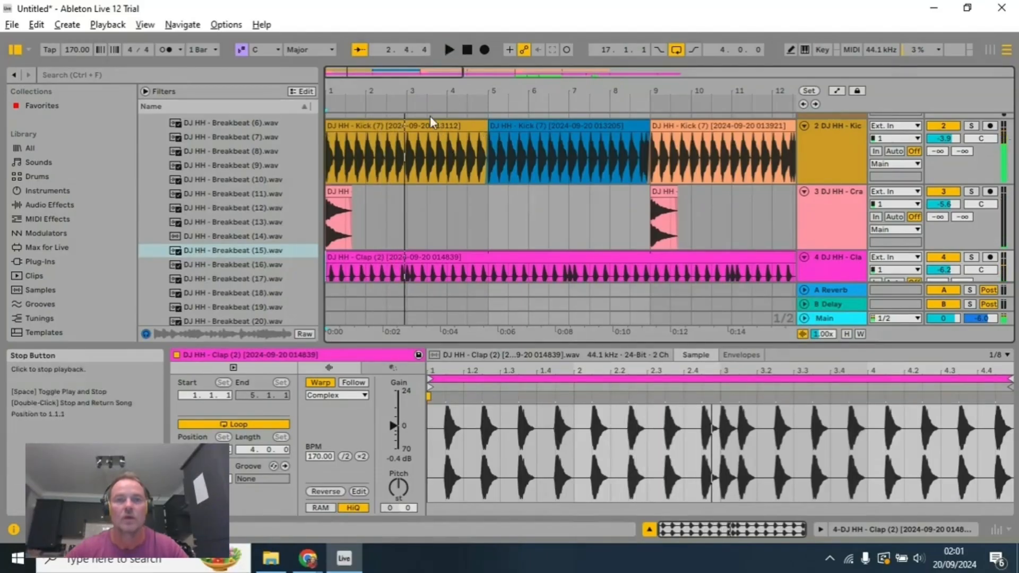
{"action": "left_click", "coordinate": [428, 124]}
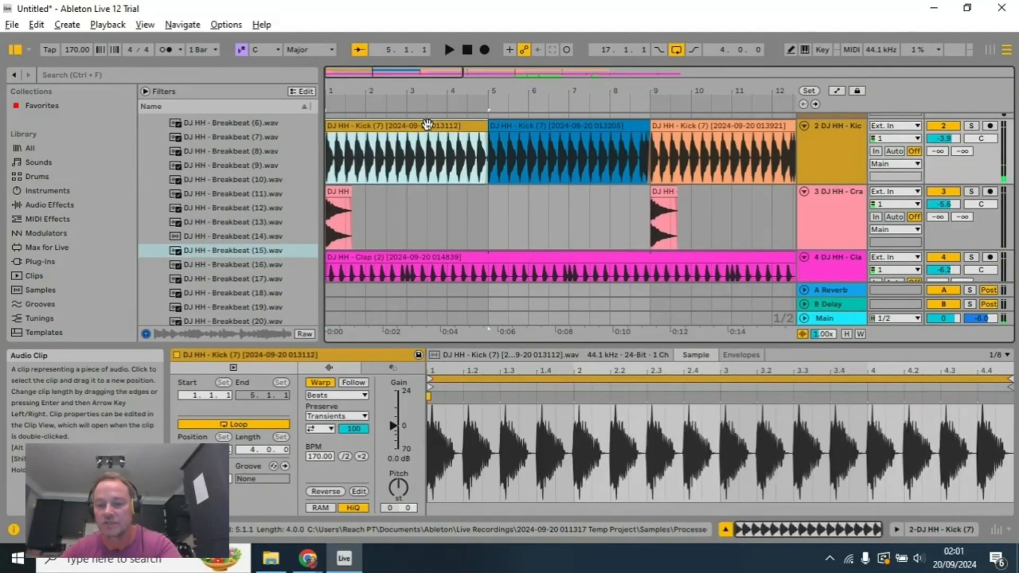
{"action": "key", "text": "Delete"}
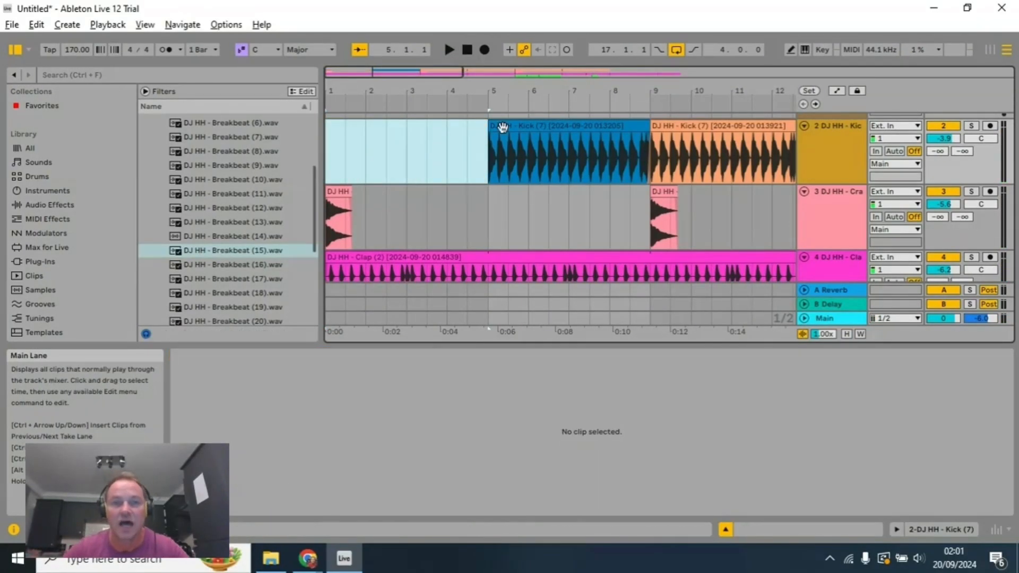
Step: Play the arrangement from bar 1 through the kick entries and into the breakbeat section at bar 17
{"action": "left_click", "coordinate": [467, 50]}
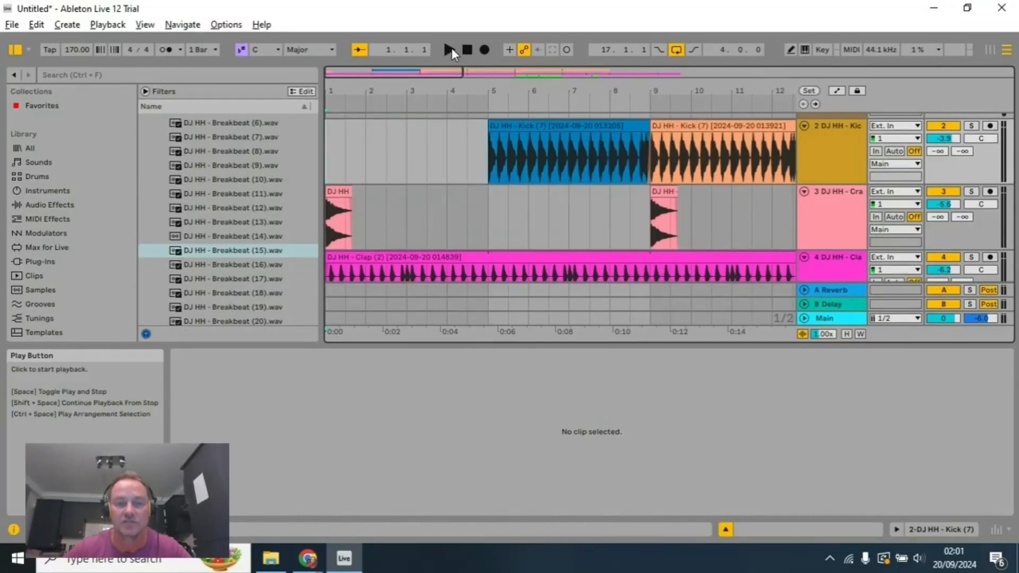
{"action": "left_click", "coordinate": [450, 49]}
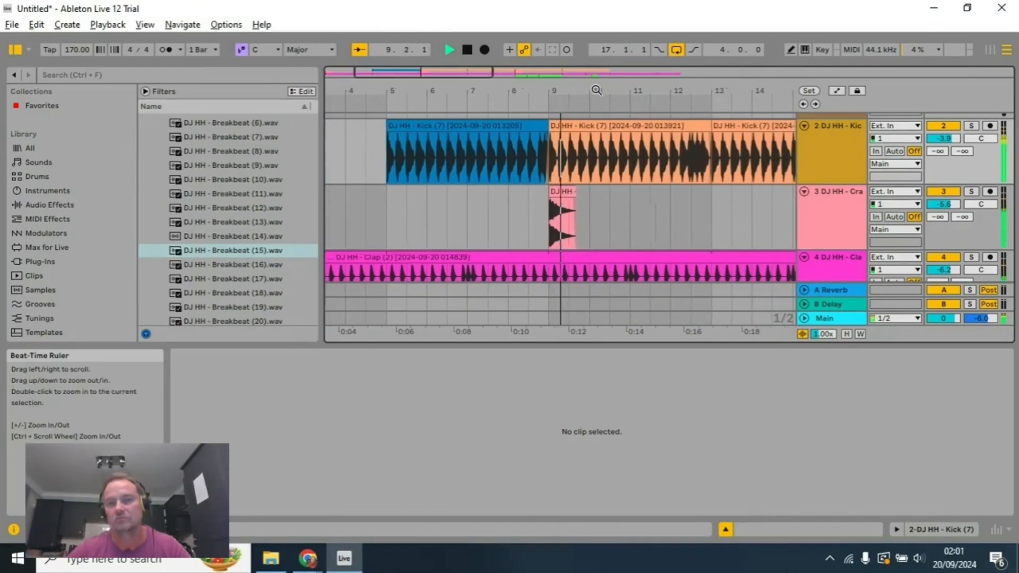
{"action": "left_click_drag", "start_coordinate": [597, 91], "coordinate": [448, 96]}
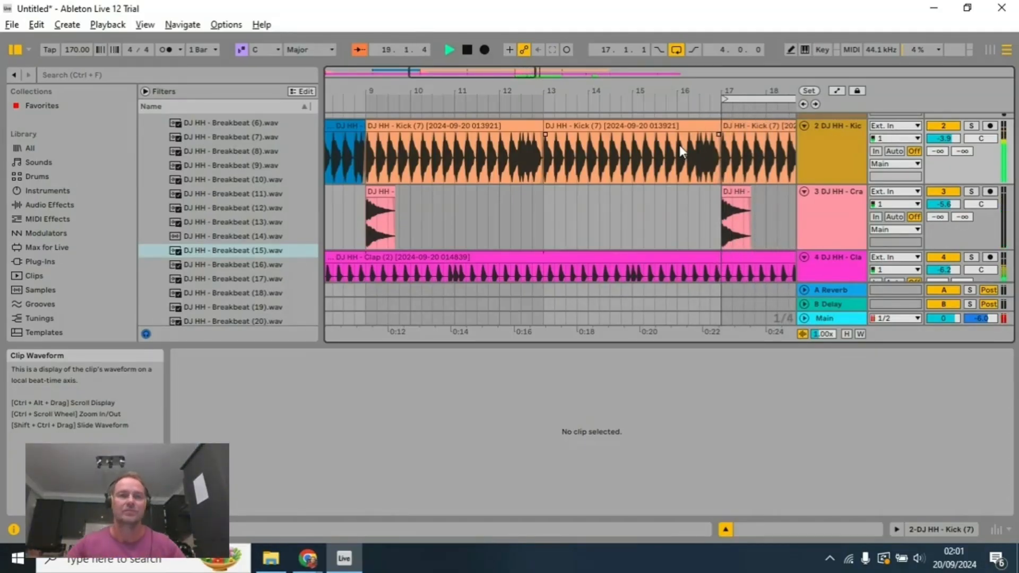
{"action": "left_click", "coordinate": [467, 51]}
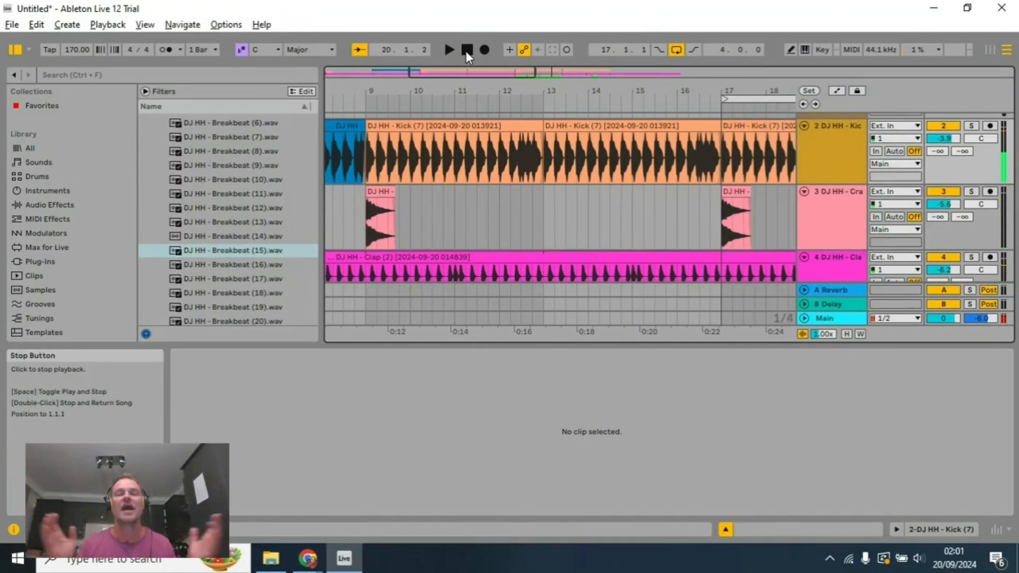